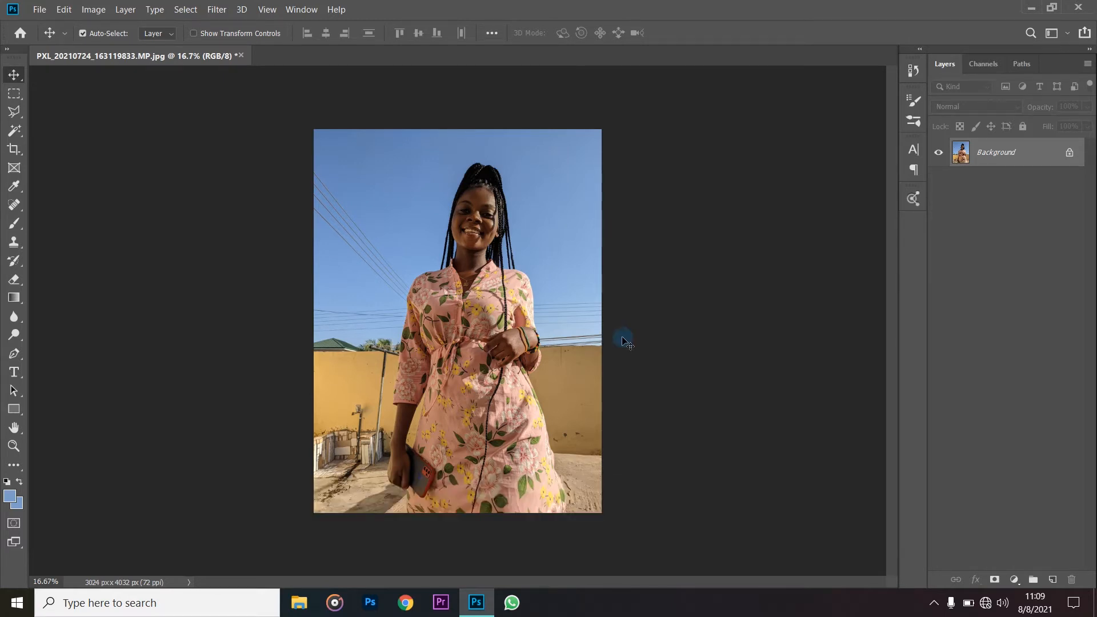
- Select the woman in the photo automatically with the Select Subject command
{"action": "left_click", "coordinate": [187, 10]}
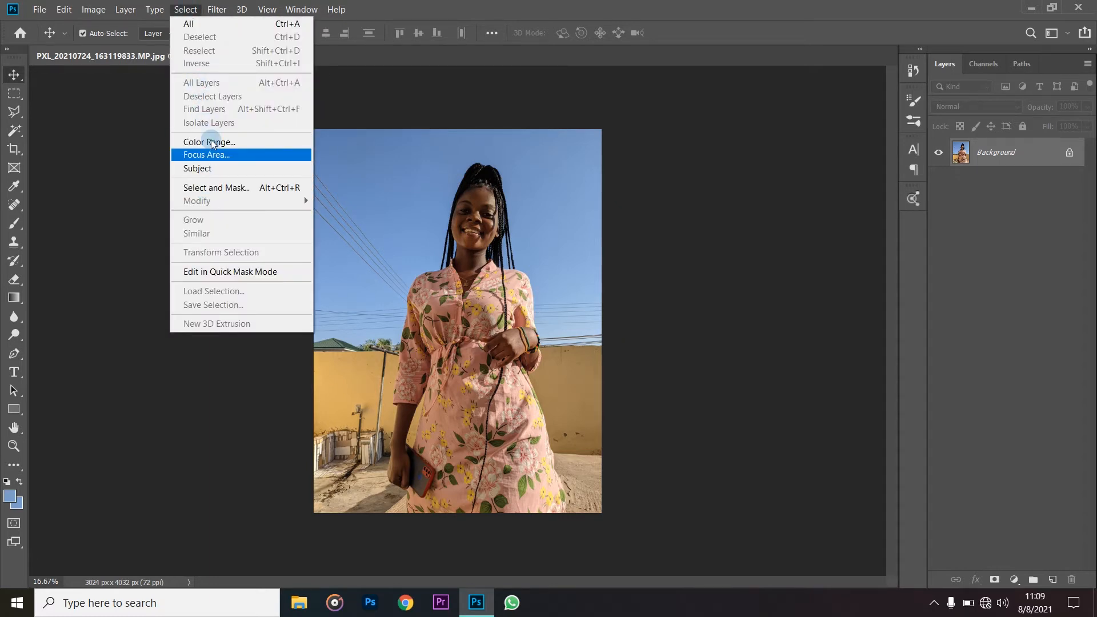
{"action": "left_click", "coordinate": [213, 167]}
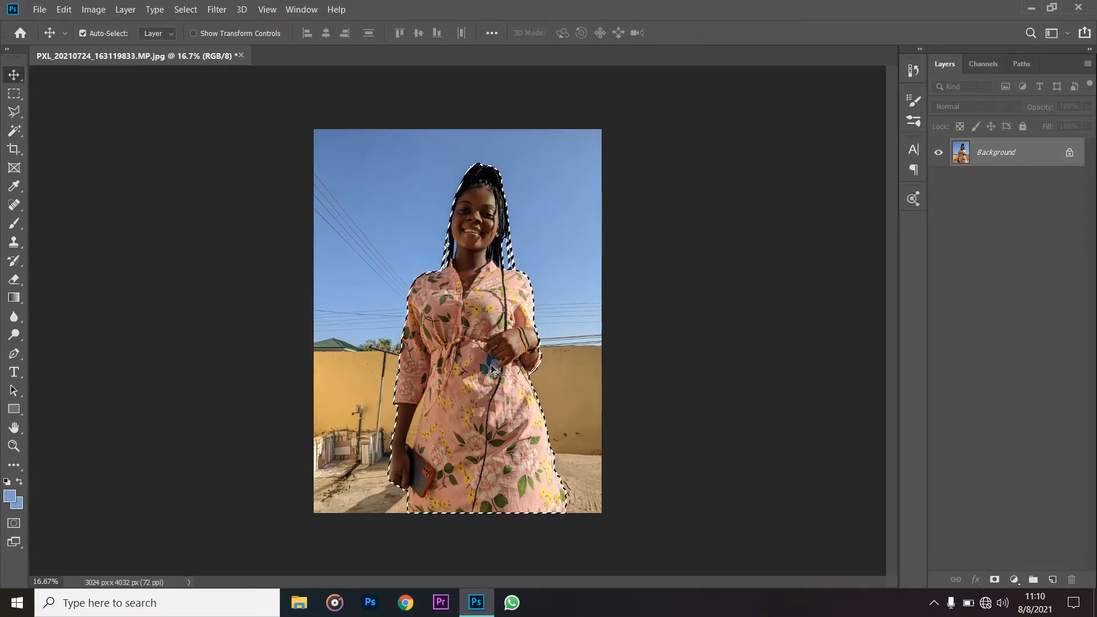
- Examine the selection outline around the woman's braids, arms, dress and phone for accuracy
{"action": "scroll", "coordinate": [473, 313], "scroll_direction": "up", "scroll_amount": 5}
{"action": "scroll", "coordinate": [473, 313], "scroll_direction": "up", "scroll_amount": 1}
{"action": "scroll", "coordinate": [526, 254], "scroll_direction": "up", "scroll_amount": 3}
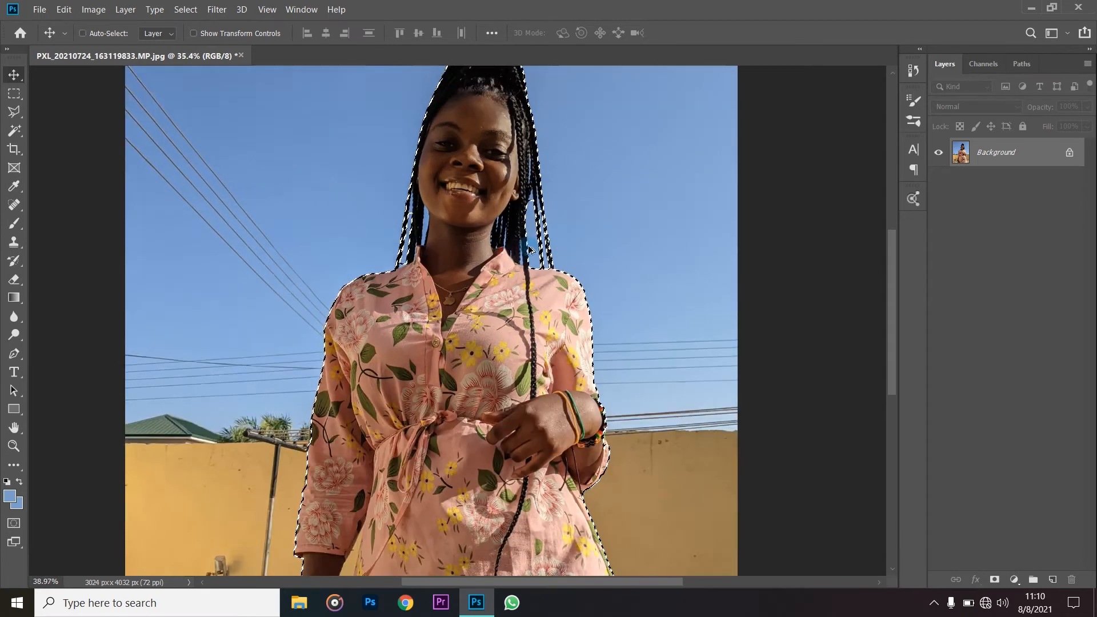
{"action": "scroll", "coordinate": [529, 249], "scroll_direction": "up", "scroll_amount": 5}
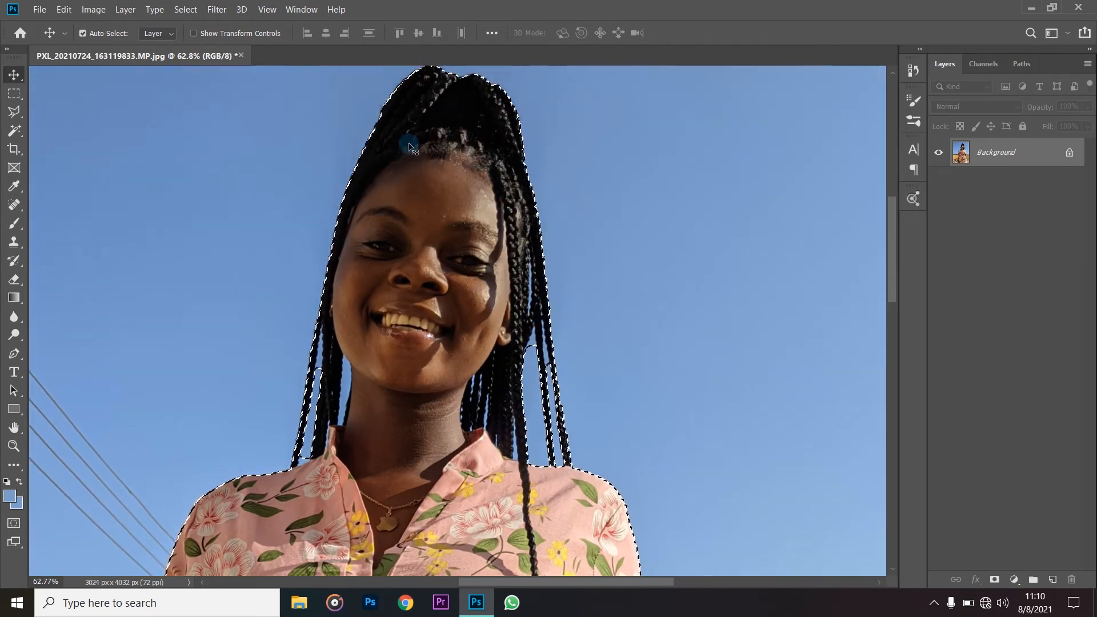
{"action": "scroll", "coordinate": [445, 315], "scroll_direction": "down", "scroll_amount": 10}
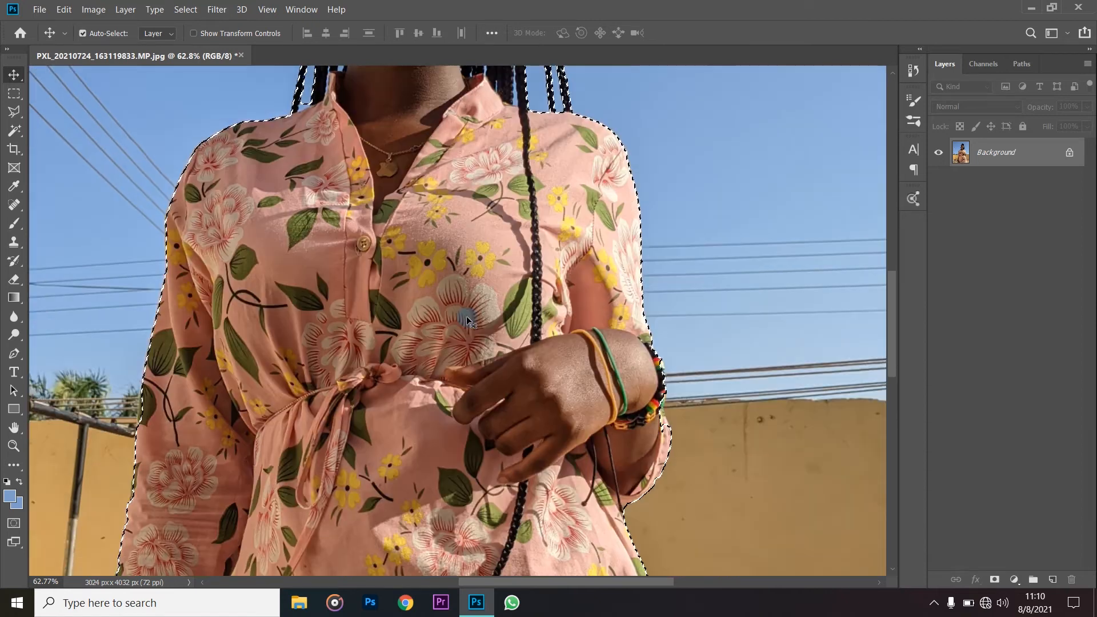
{"action": "scroll", "coordinate": [466, 316], "scroll_direction": "down", "scroll_amount": 8}
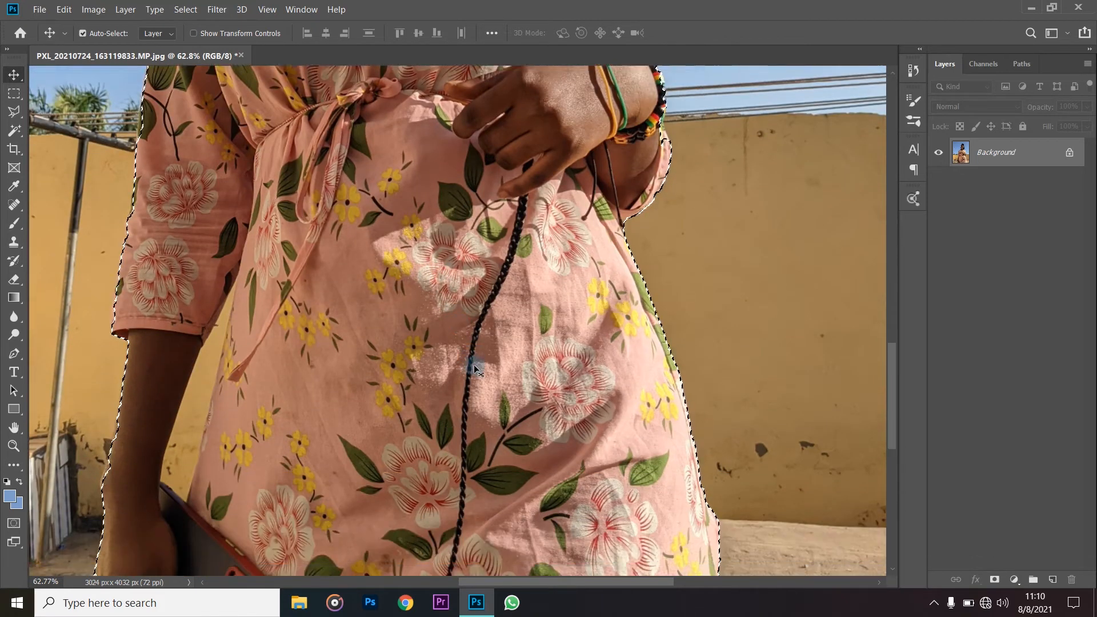
{"action": "scroll", "coordinate": [474, 365], "scroll_direction": "down", "scroll_amount": 3}
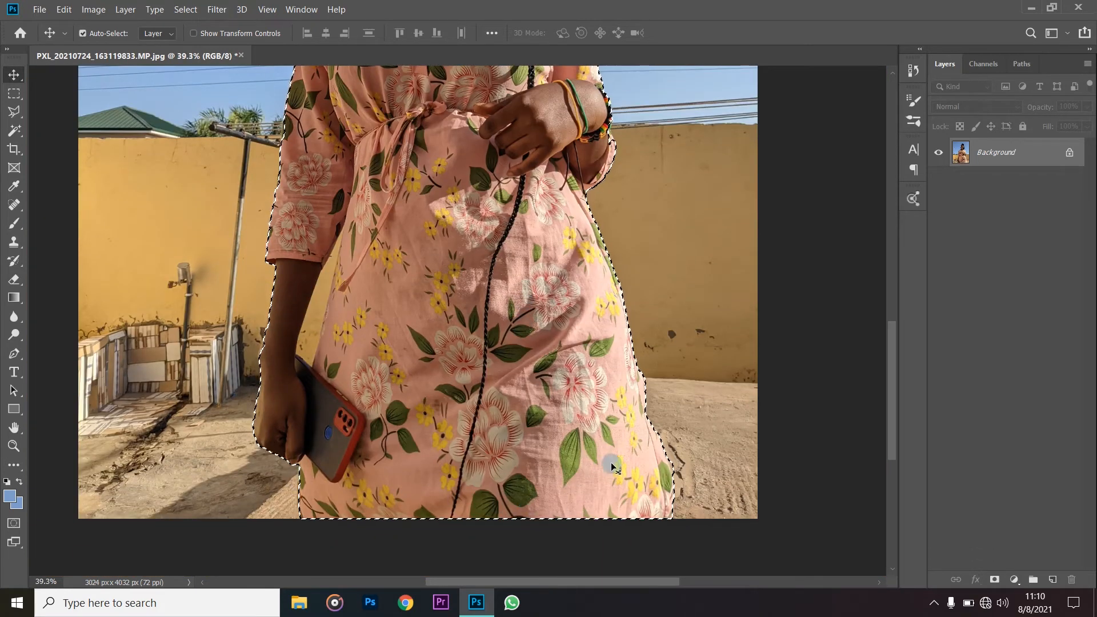
{"action": "scroll", "coordinate": [550, 315], "scroll_direction": "up", "scroll_amount": 6}
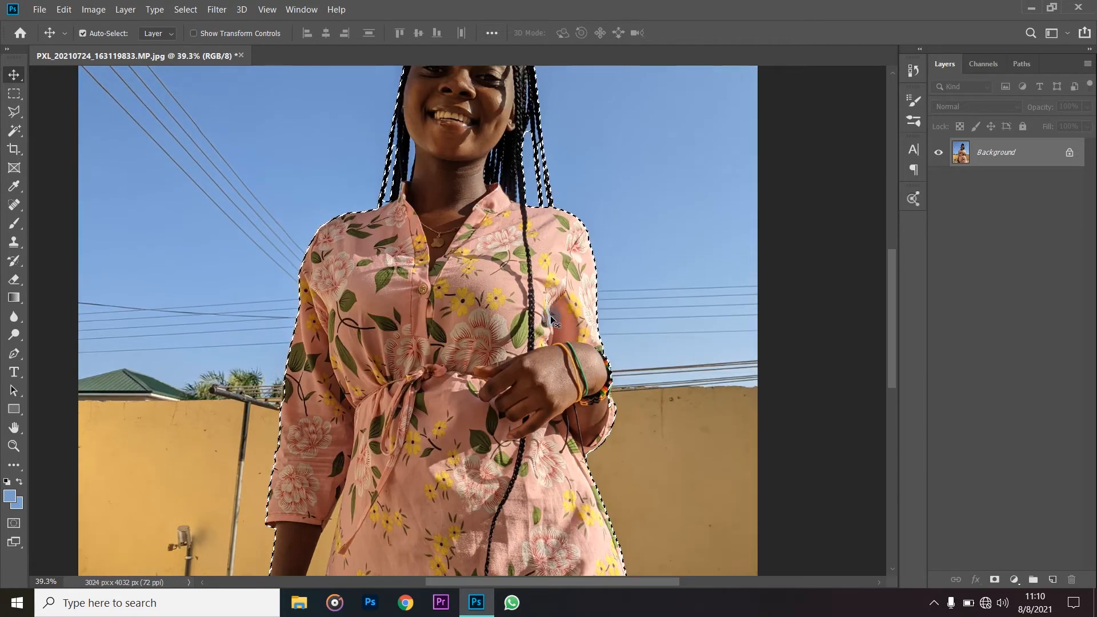
{"action": "scroll", "coordinate": [406, 204], "scroll_direction": "up", "scroll_amount": 3}
{"action": "scroll", "coordinate": [406, 204], "scroll_direction": "down", "scroll_amount": 2}
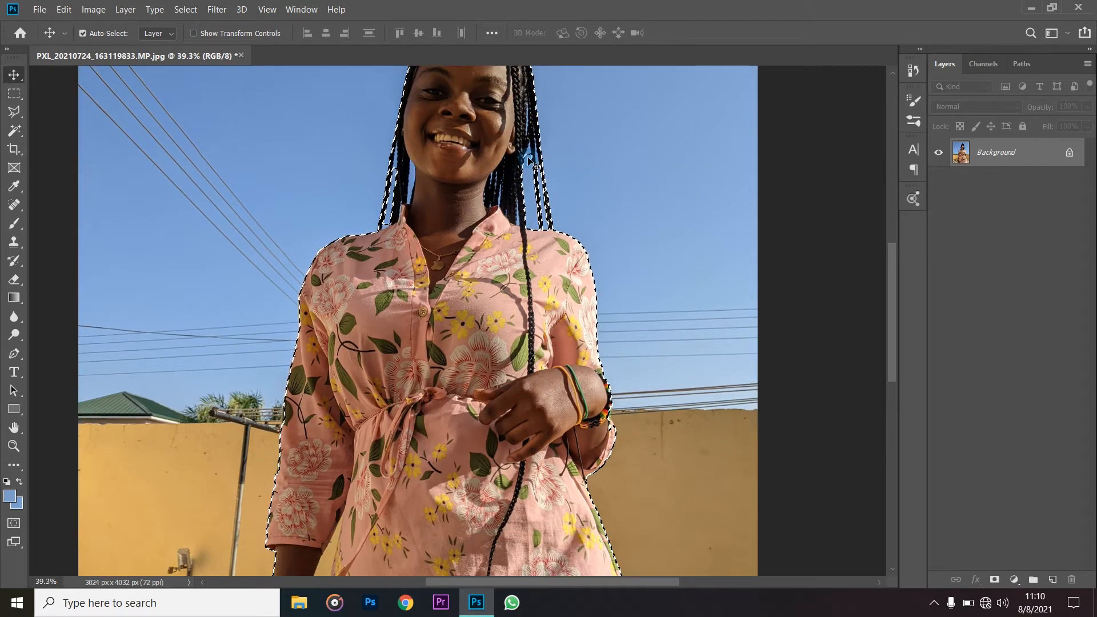
{"action": "scroll", "coordinate": [528, 160], "scroll_direction": "down", "scroll_amount": 3}
{"action": "scroll", "coordinate": [532, 316], "scroll_direction": "down", "scroll_amount": 2}
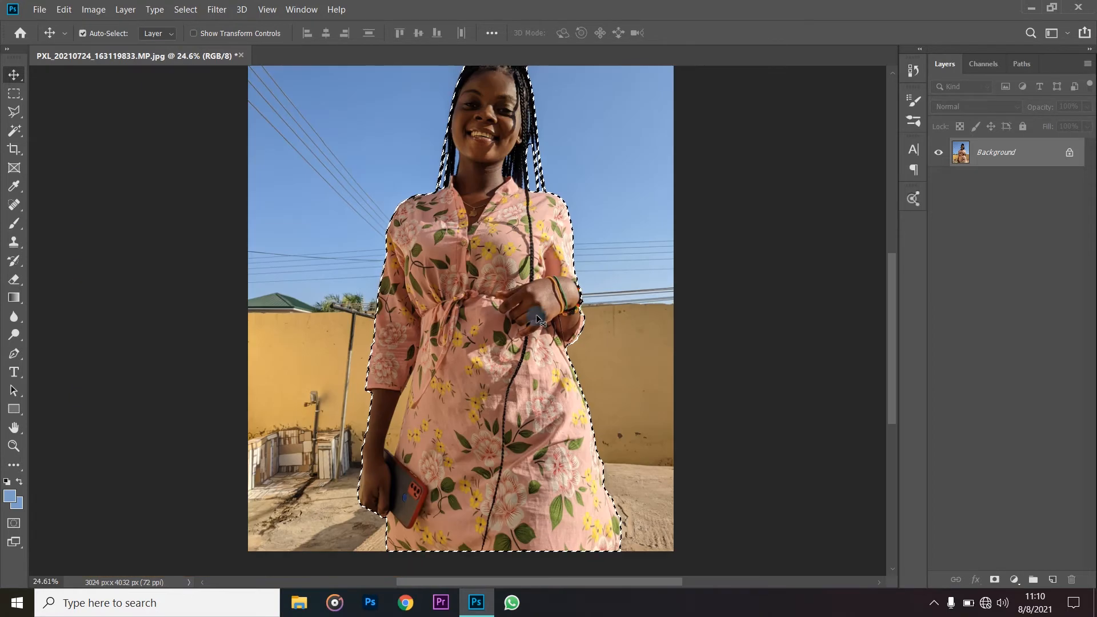
{"action": "scroll", "coordinate": [536, 314], "scroll_direction": "up", "scroll_amount": 2}
{"action": "scroll", "coordinate": [535, 314], "scroll_direction": "down", "scroll_amount": 1}
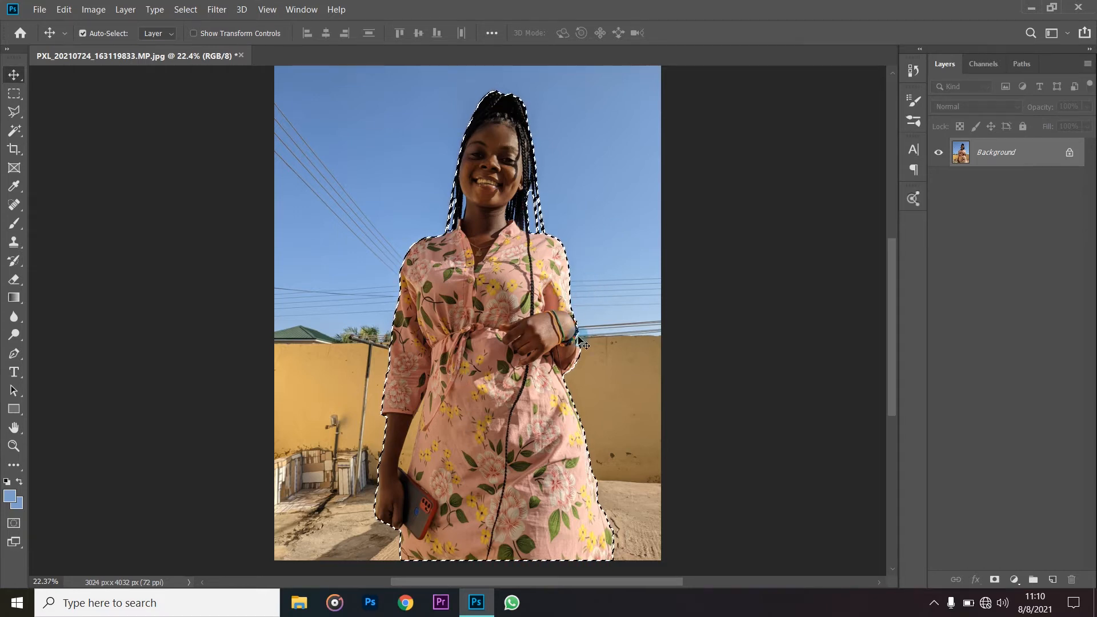
{"action": "scroll", "coordinate": [577, 337], "scroll_direction": "down", "scroll_amount": 2}
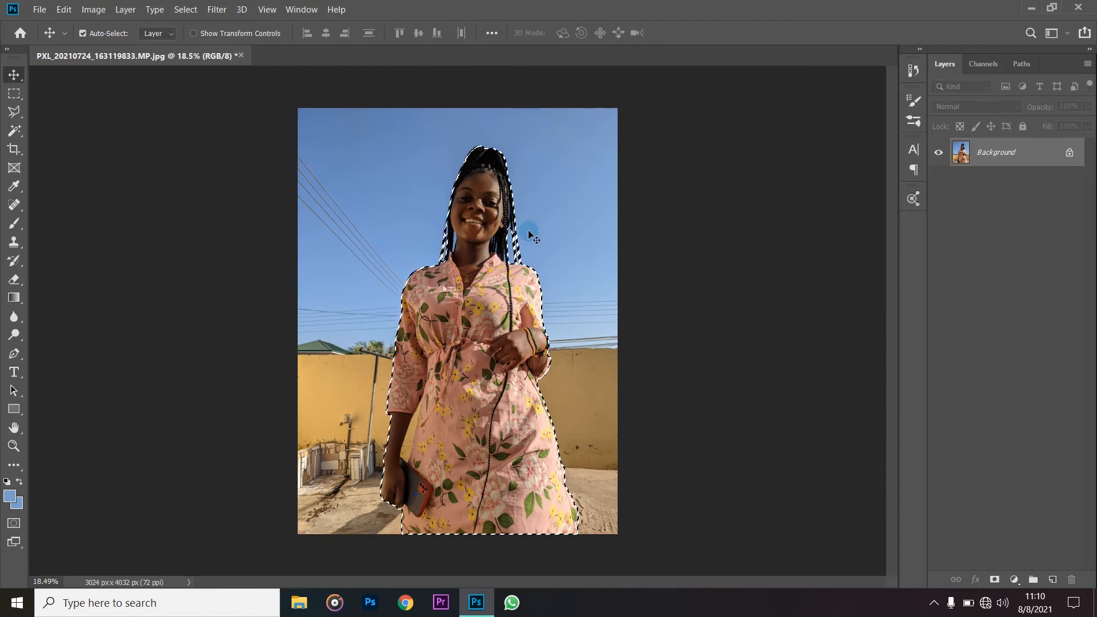
- Deselect the woman and leave the photo's Background layer in place without converting it
{"action": "key", "text": "ctrl+d"}
{"action": "left_click_drag", "start_coordinate": [530, 234], "coordinate": [526, 325]}
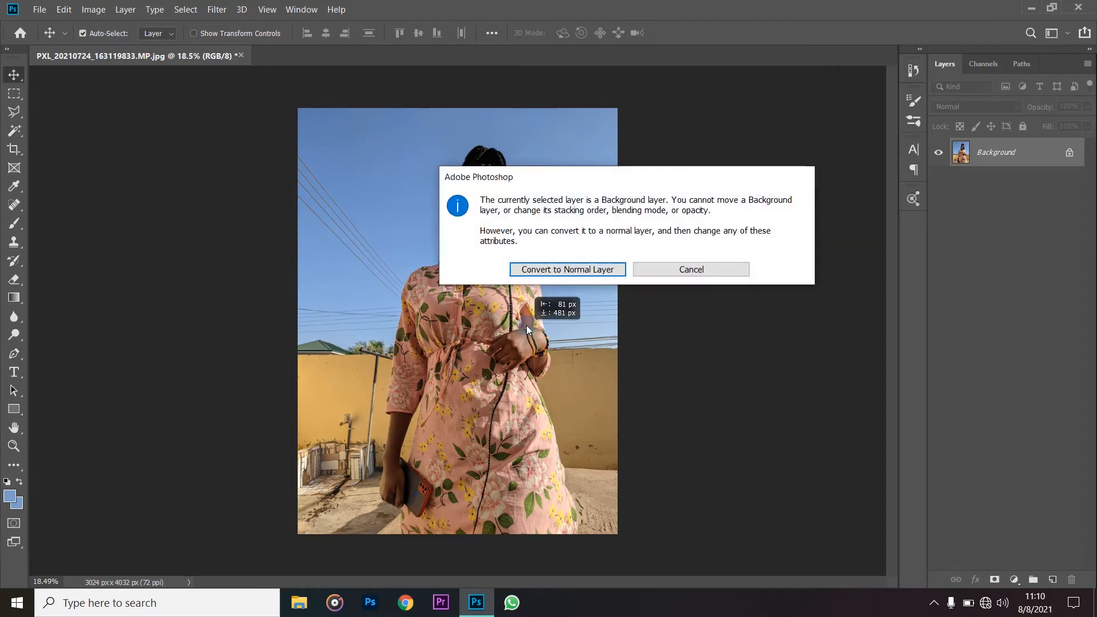
{"action": "left_click", "coordinate": [672, 270]}
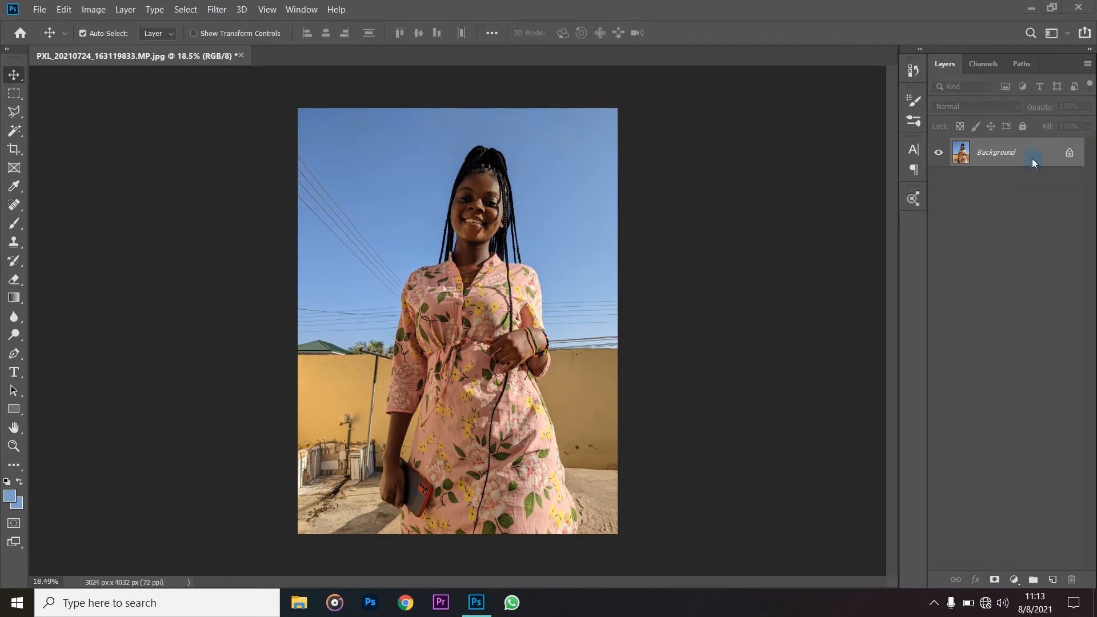
- Unlock the Background layer and rename it BG
{"action": "left_click", "coordinate": [1069, 155]}
{"action": "double_click", "coordinate": [991, 153]}
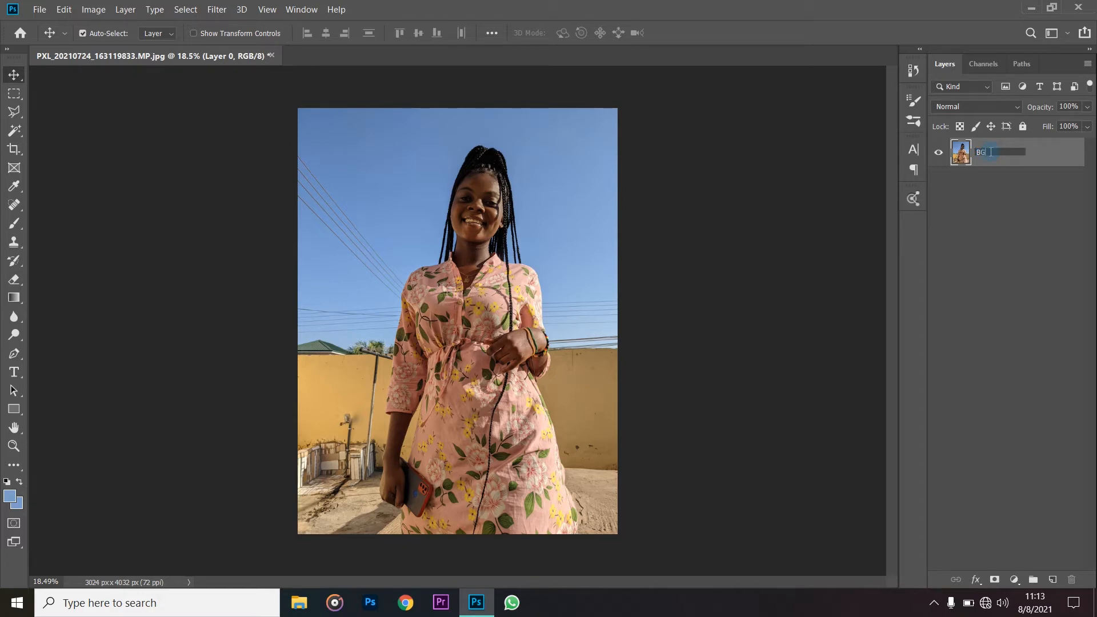
{"action": "key", "text": "Return"}
- Duplicate the BG layer under the name BG copy
{"action": "right_click", "coordinate": [992, 155]}
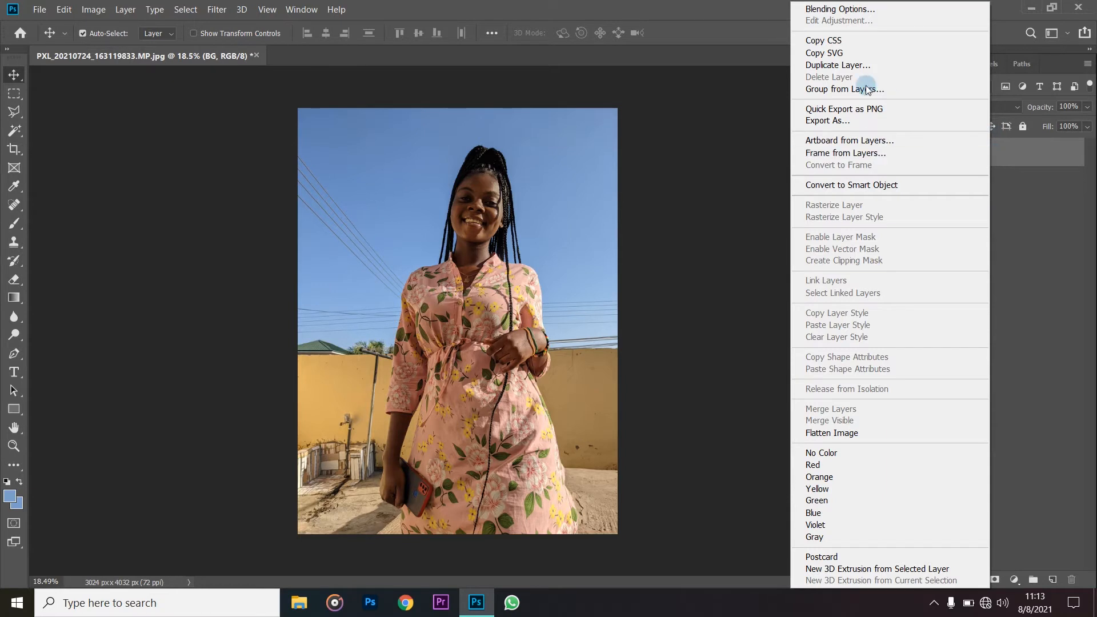
{"action": "left_click", "coordinate": [838, 66]}
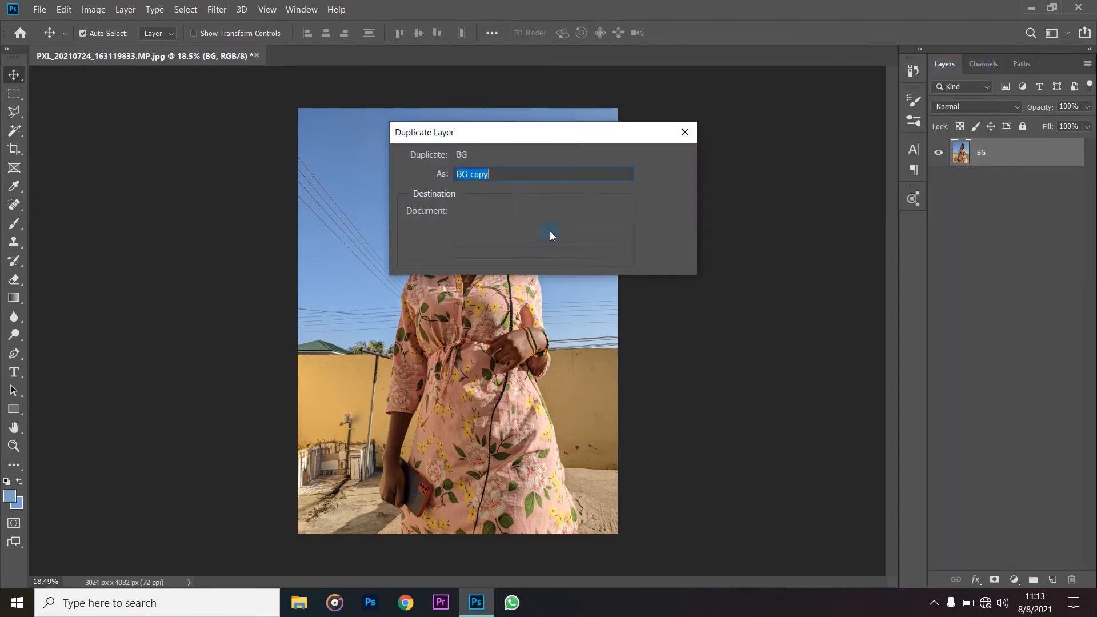
{"action": "left_click", "coordinate": [668, 159]}
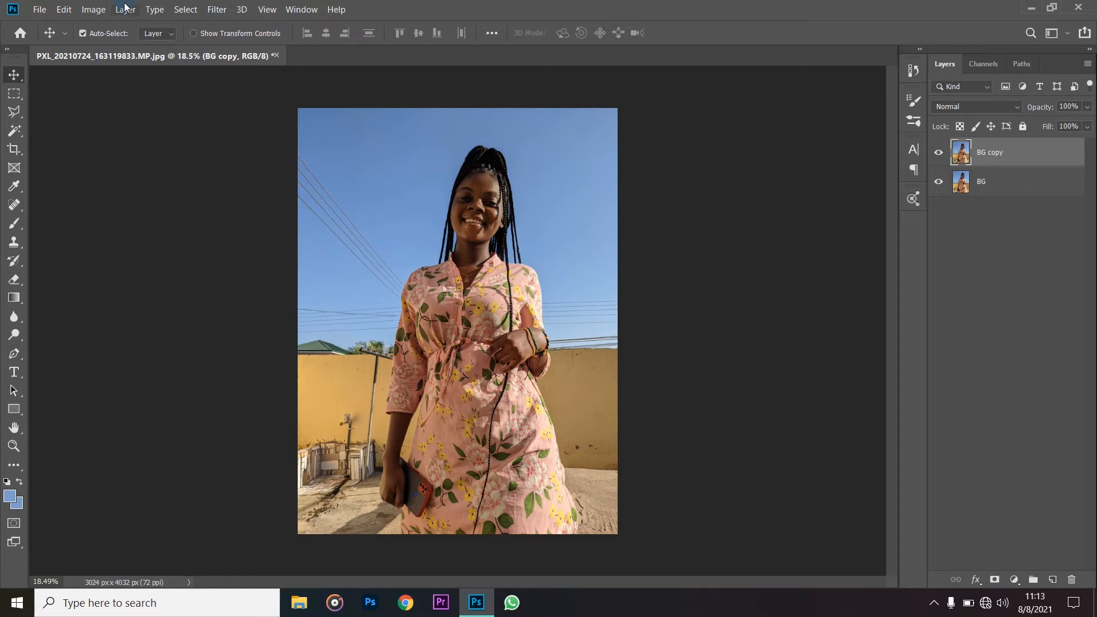
- Start a Color Range selection on the BG copy layer and place its dialog beside the photo
{"action": "left_click", "coordinate": [177, 12]}
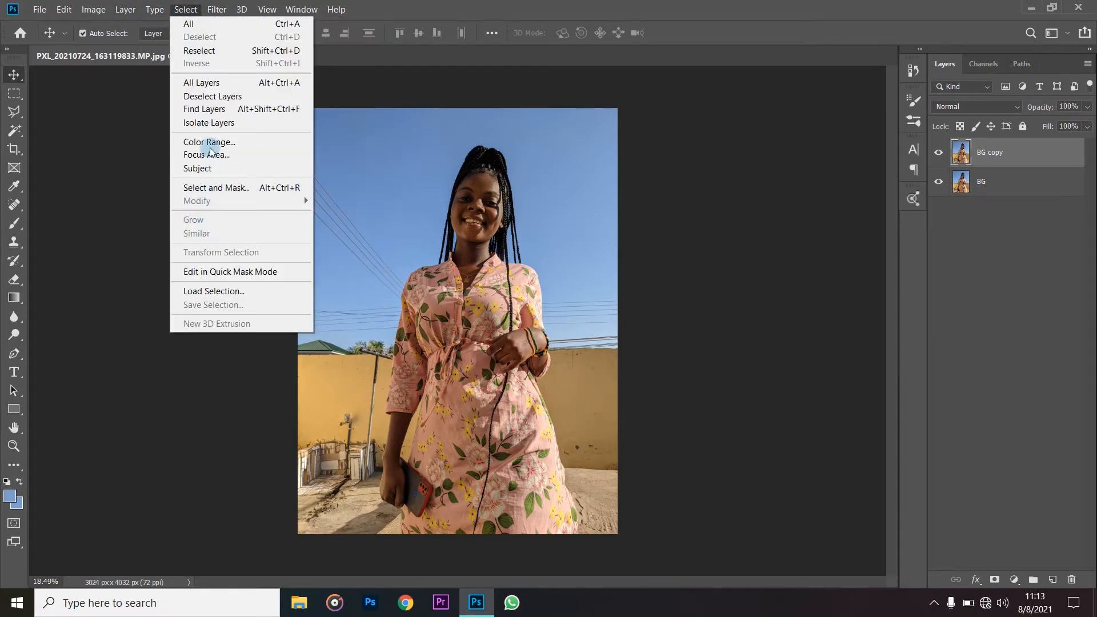
{"action": "left_click", "coordinate": [210, 143]}
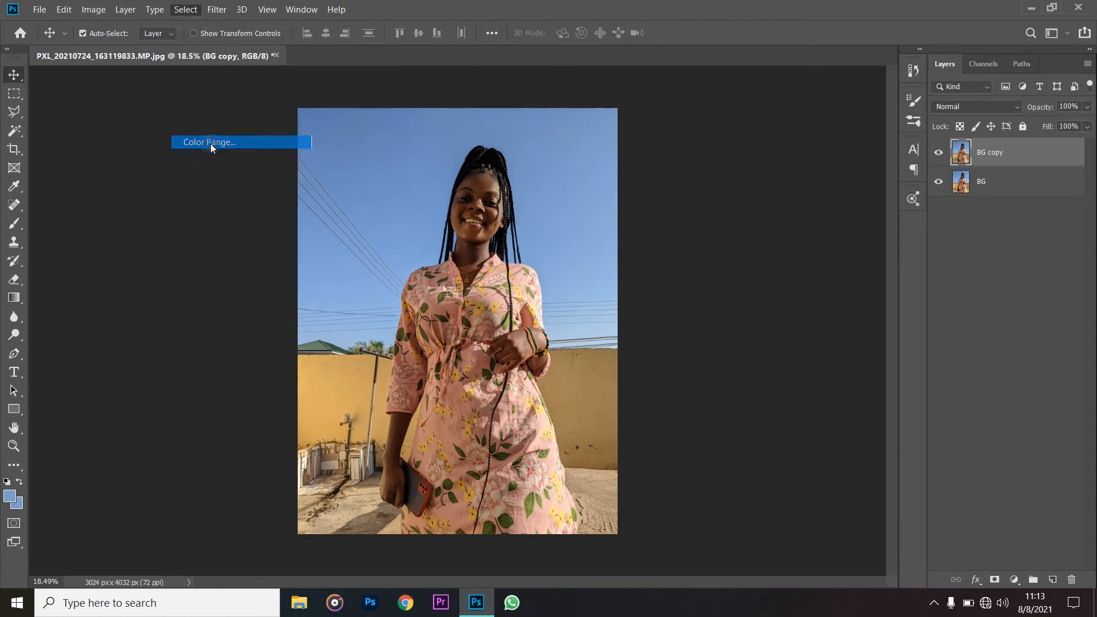
{"action": "left_click_drag", "start_coordinate": [893, 118], "coordinate": [799, 72]}
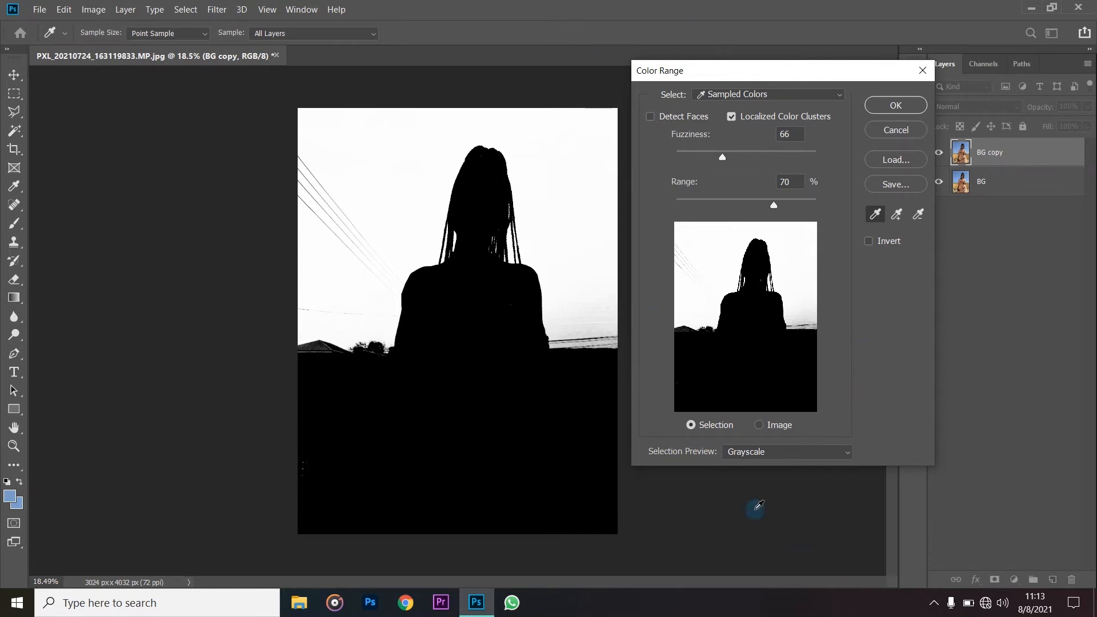
- Try the Reds, Yellows and Blues presets as the Color Range selection source
{"action": "left_click", "coordinate": [840, 96]}
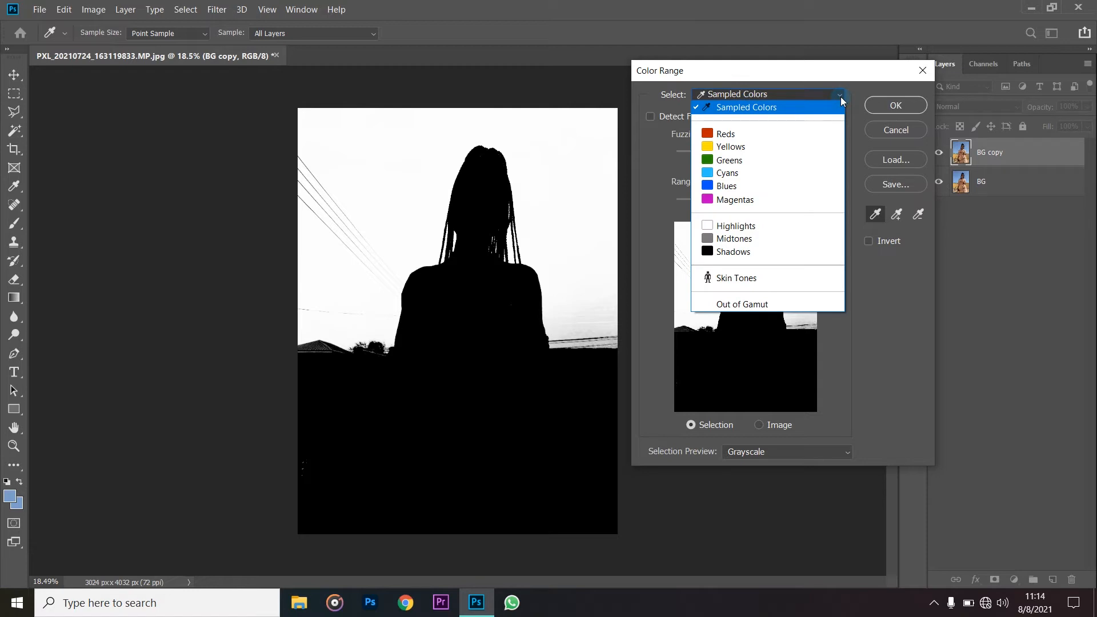
{"action": "left_click", "coordinate": [771, 134]}
{"action": "left_click", "coordinate": [827, 92]}
{"action": "left_click", "coordinate": [766, 147]}
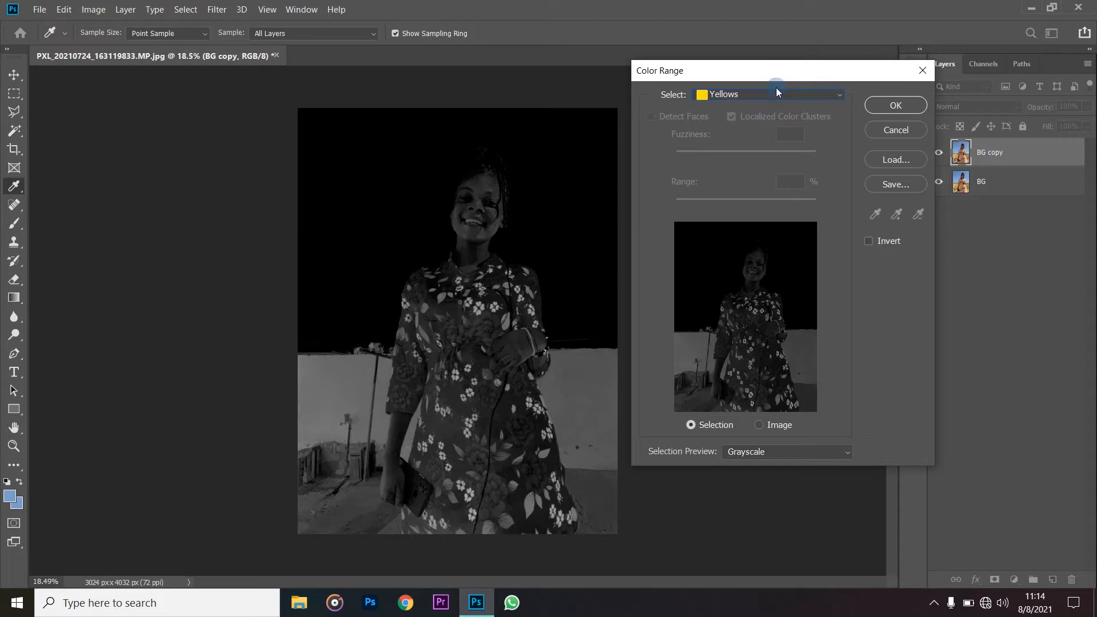
{"action": "left_click", "coordinate": [777, 92]}
{"action": "left_click", "coordinate": [741, 184]}
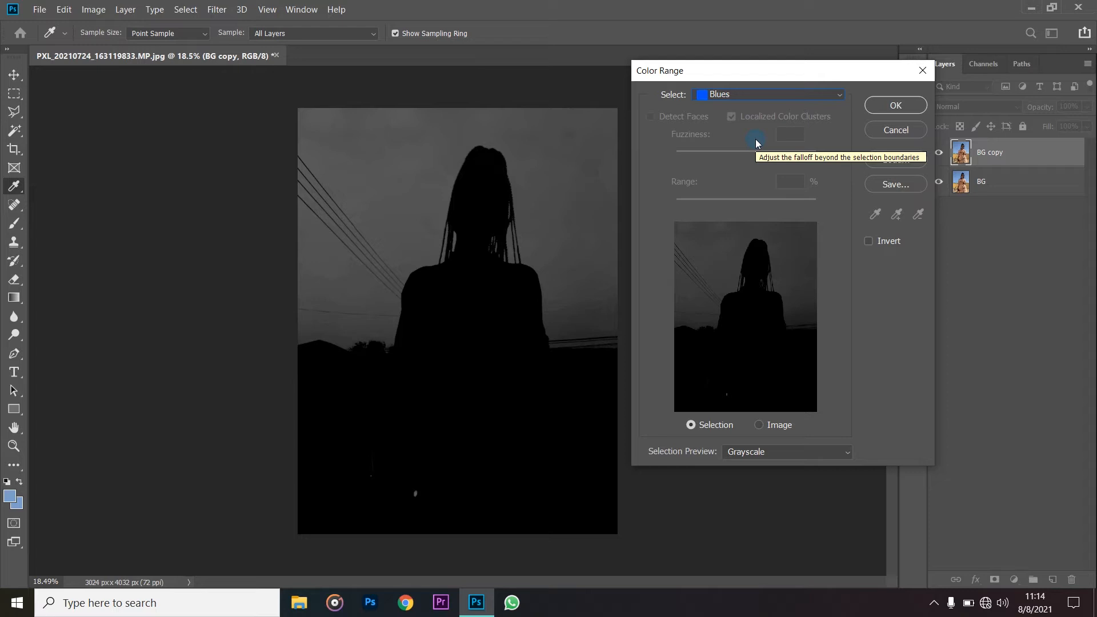
- Set the Color Range selection source back to Sampled Colors
{"action": "left_click", "coordinate": [774, 95]}
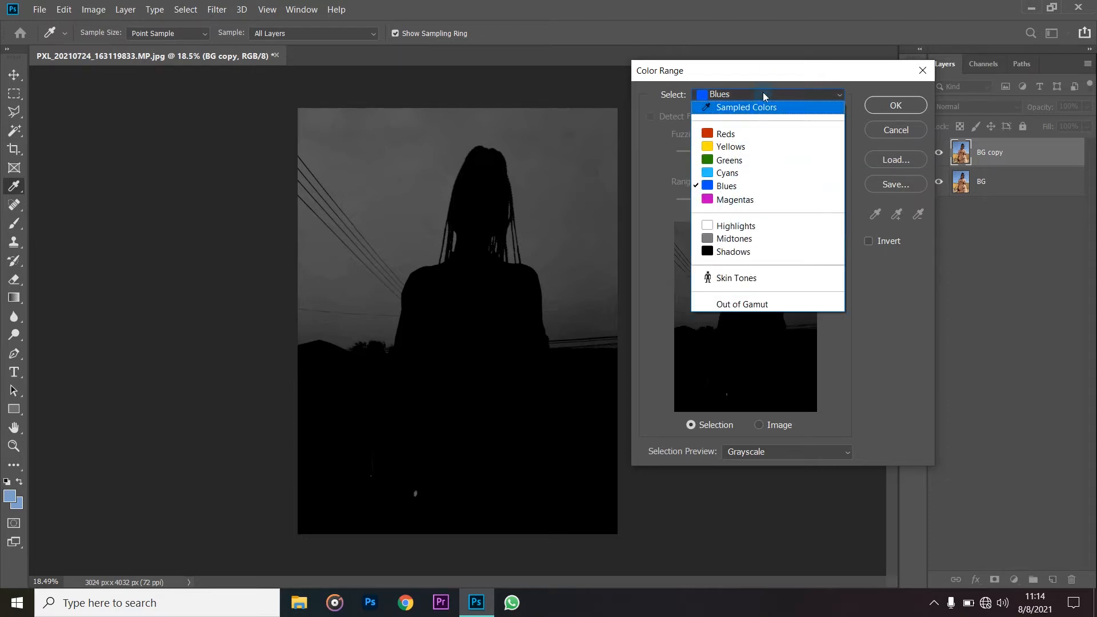
{"action": "left_click", "coordinate": [769, 70]}
{"action": "left_click", "coordinate": [813, 96]}
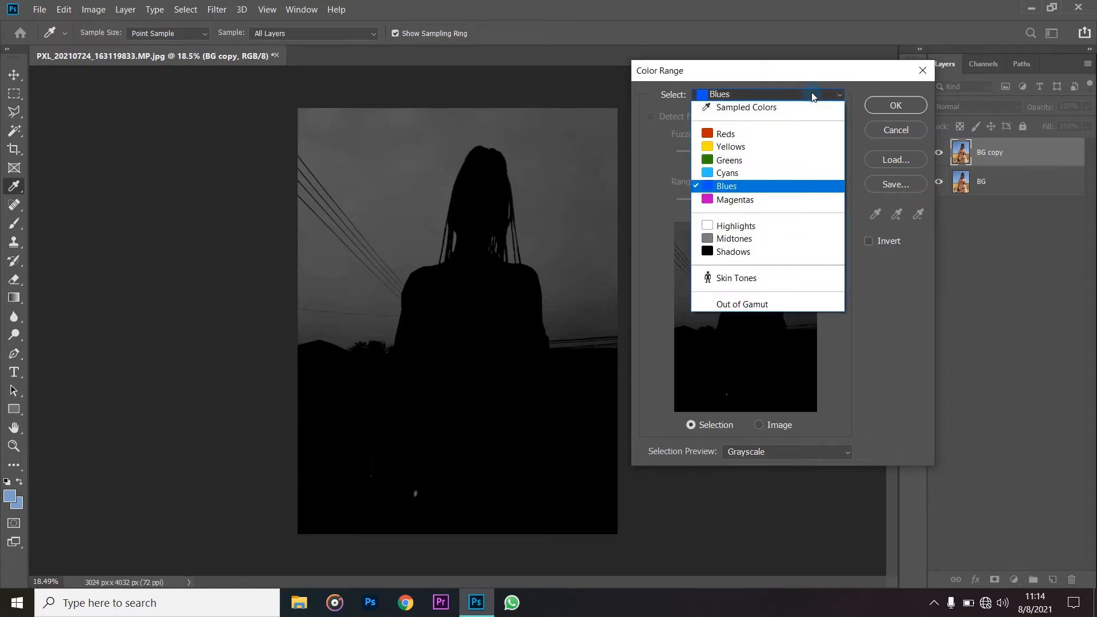
{"action": "left_click", "coordinate": [781, 107]}
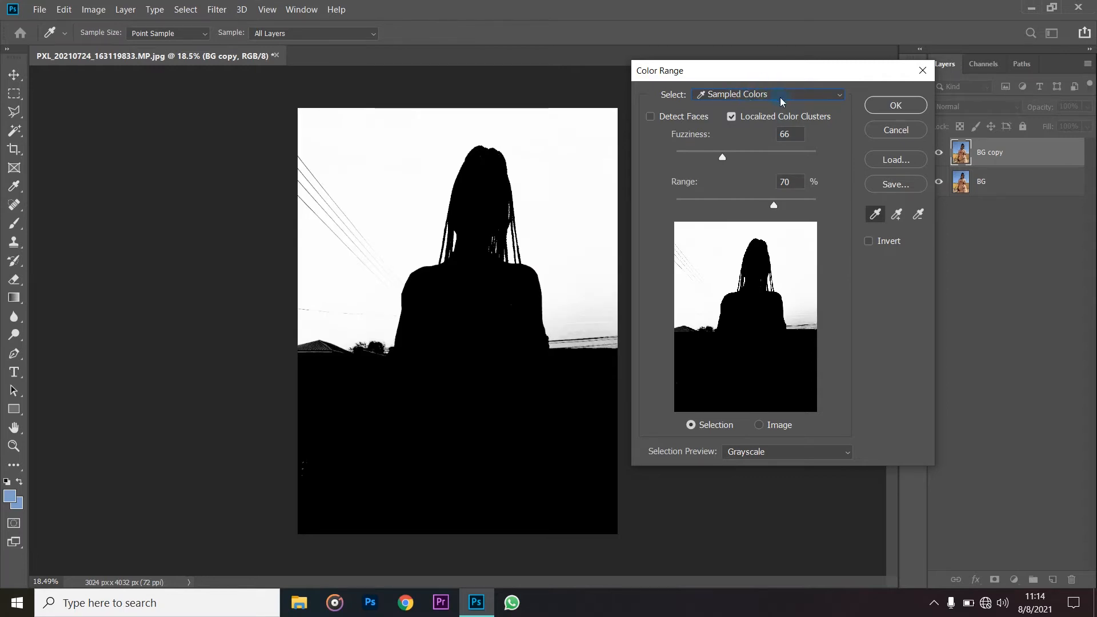
{"action": "left_click", "coordinate": [783, 97]}
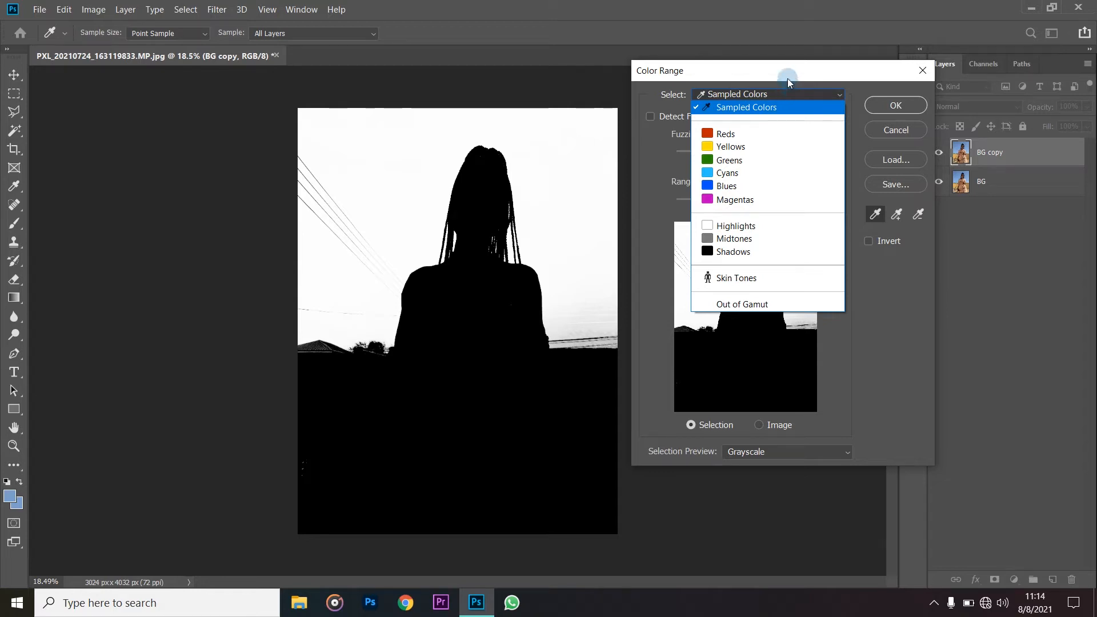
{"action": "left_click", "coordinate": [777, 107]}
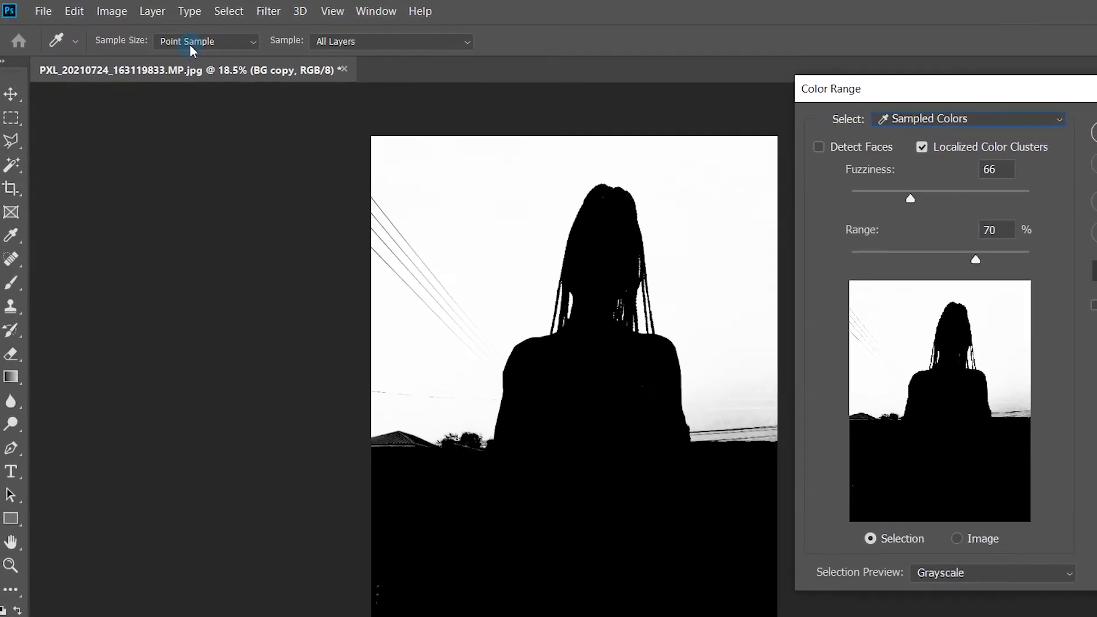
- Keep the sample size at Point Sample and compare the Image preview with the Selection preview
{"action": "left_click", "coordinate": [245, 40]}
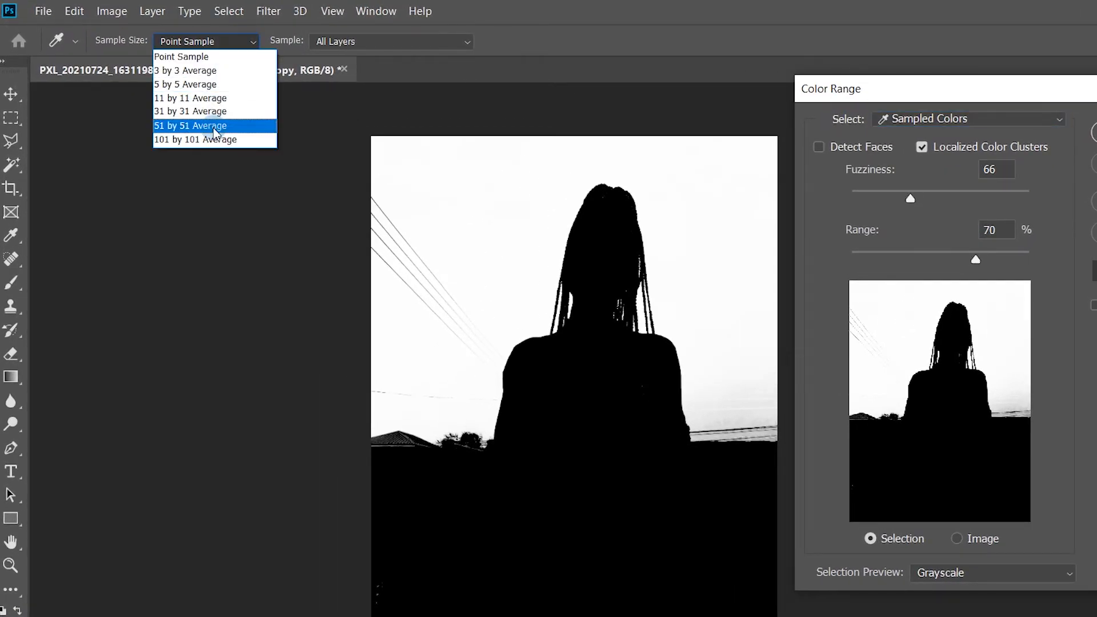
{"action": "left_click", "coordinate": [212, 60]}
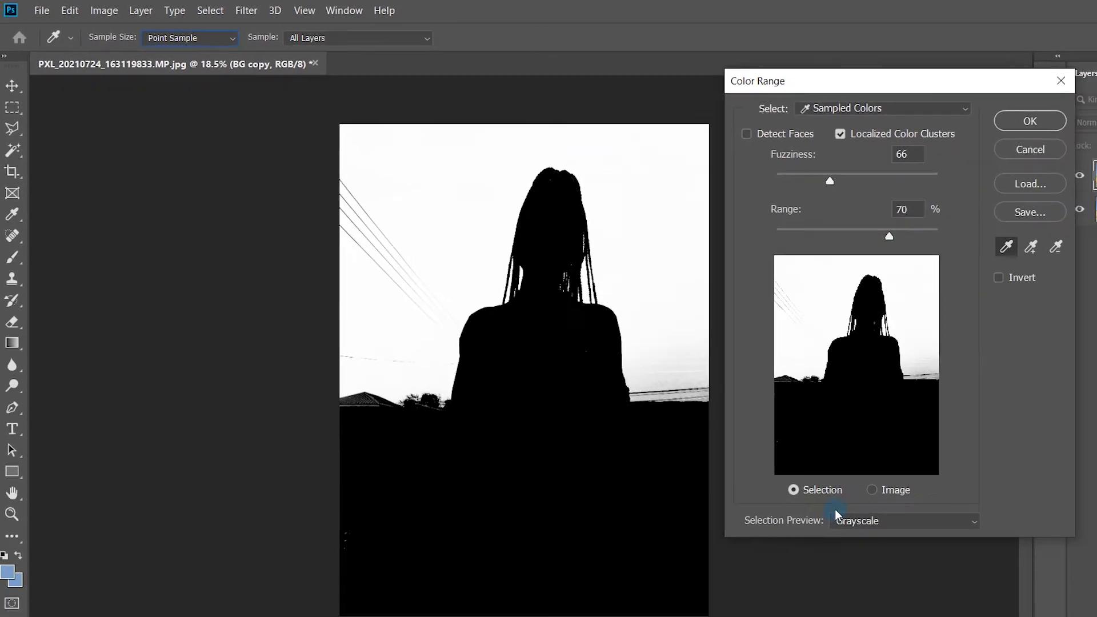
{"action": "left_click", "coordinate": [881, 491]}
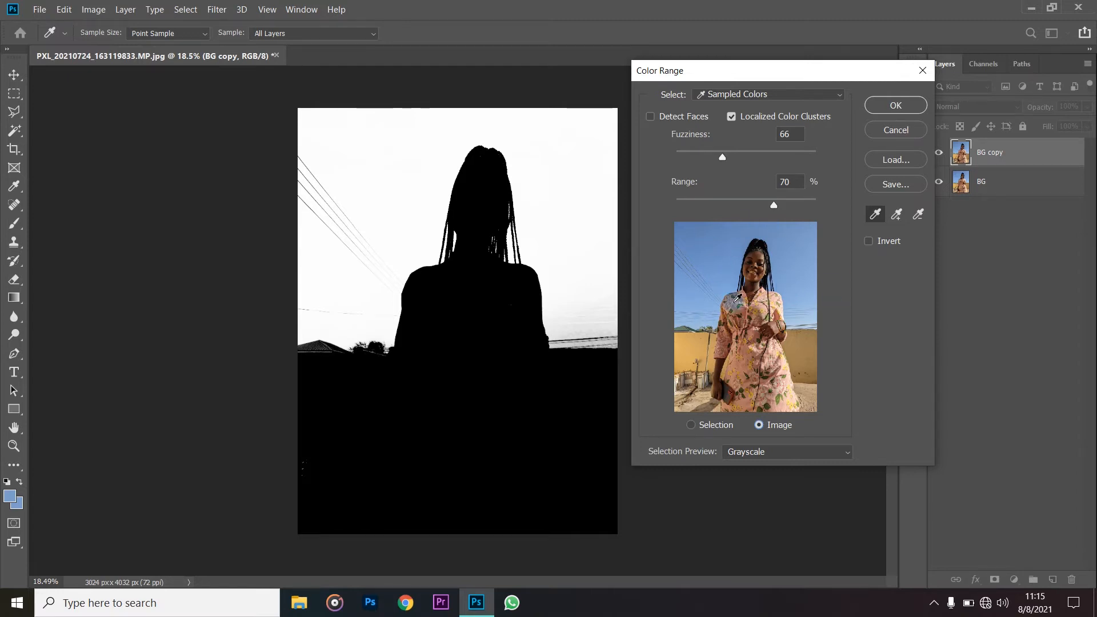
{"action": "left_click", "coordinate": [721, 425]}
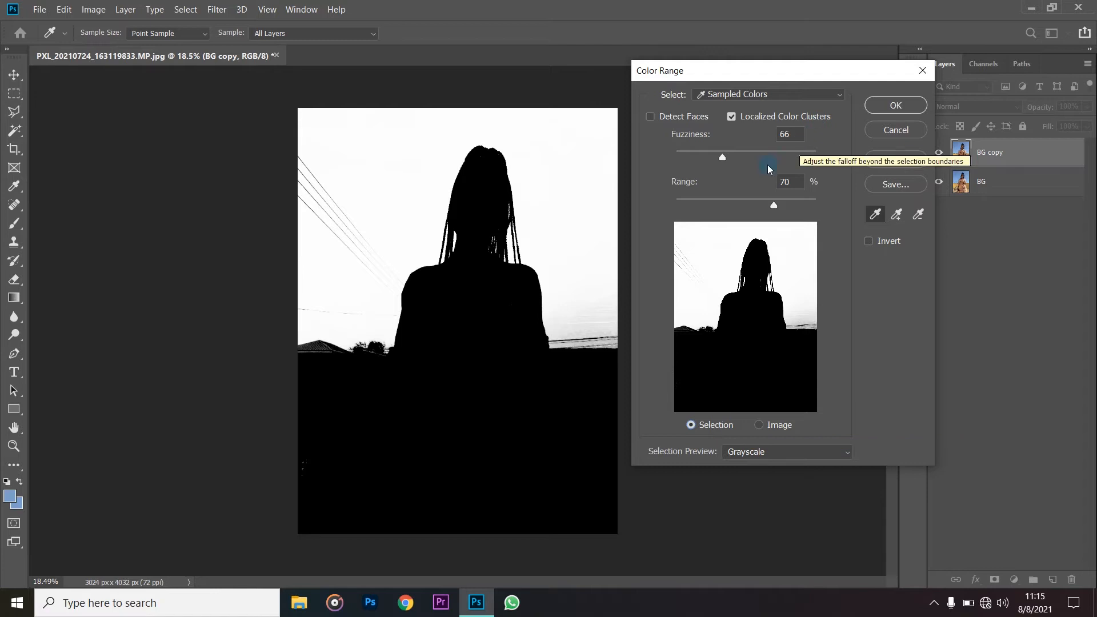
- Test Detect Faces and switch it back off, and turn off Localized Color Clusters
{"action": "left_click", "coordinate": [667, 119]}
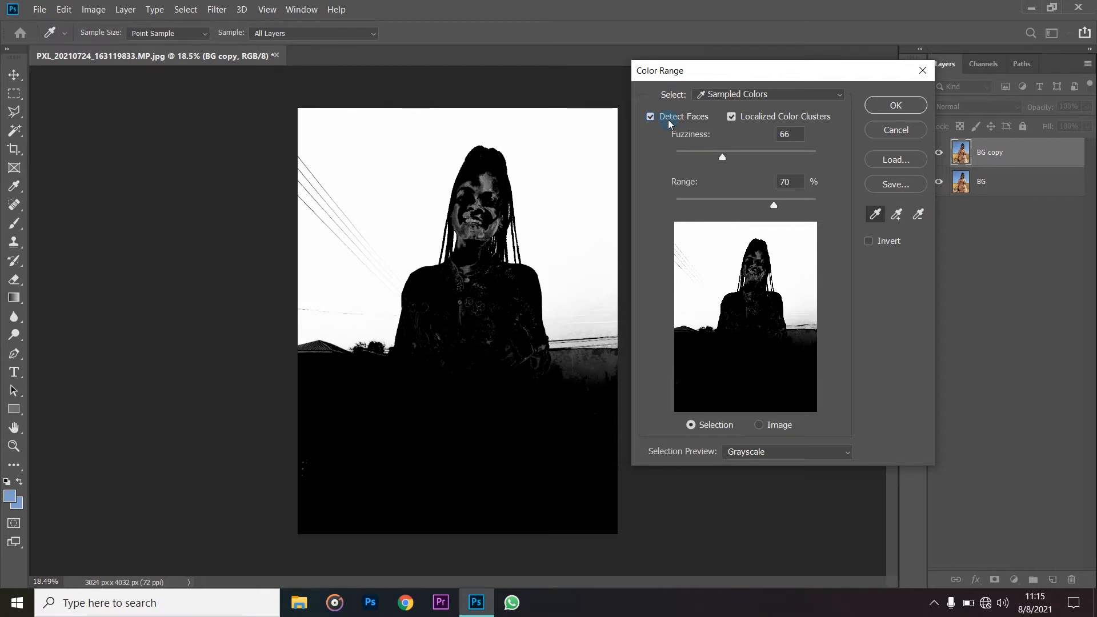
{"action": "left_click", "coordinate": [669, 118]}
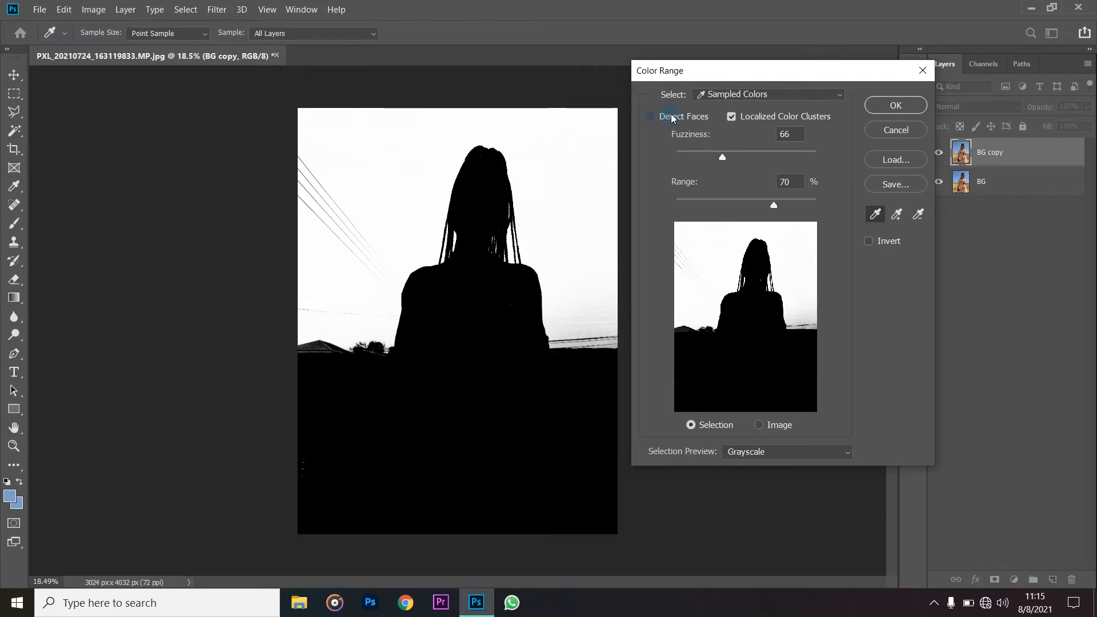
{"action": "left_click", "coordinate": [732, 118]}
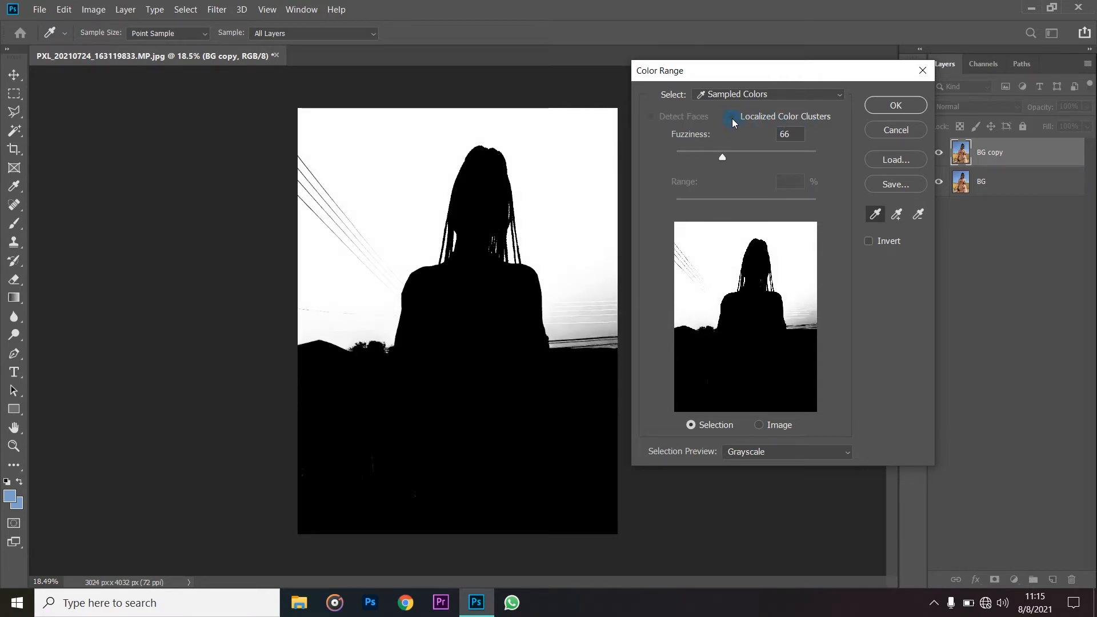
- Compare the mask with Localized Color Clusters on and off, and the Image preview with the Selection preview
{"action": "left_click", "coordinate": [732, 118]}
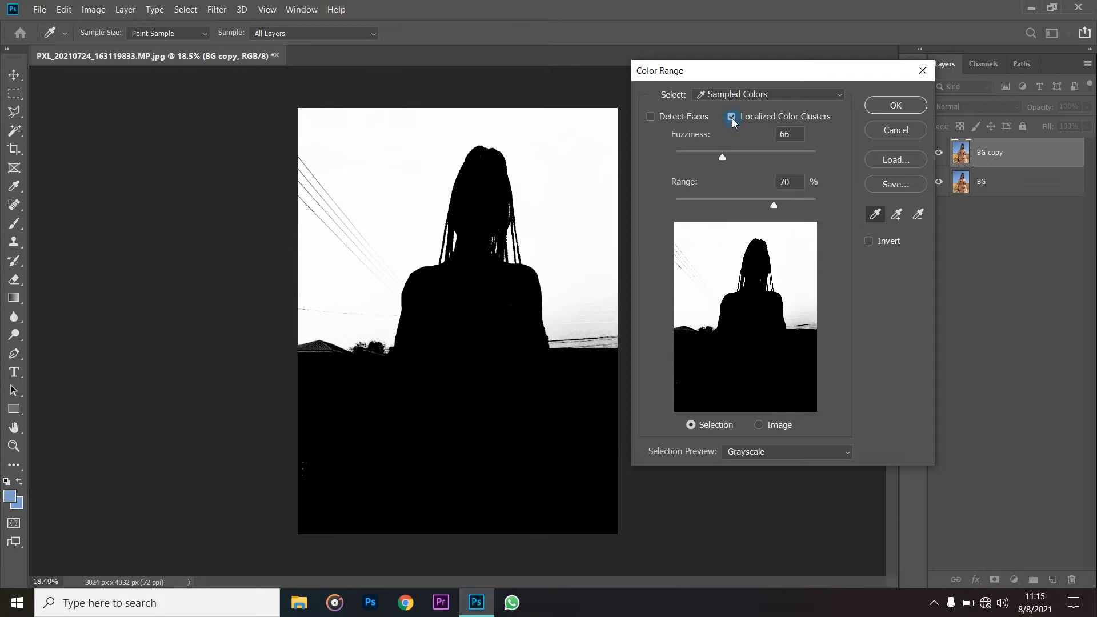
{"action": "left_click", "coordinate": [731, 118]}
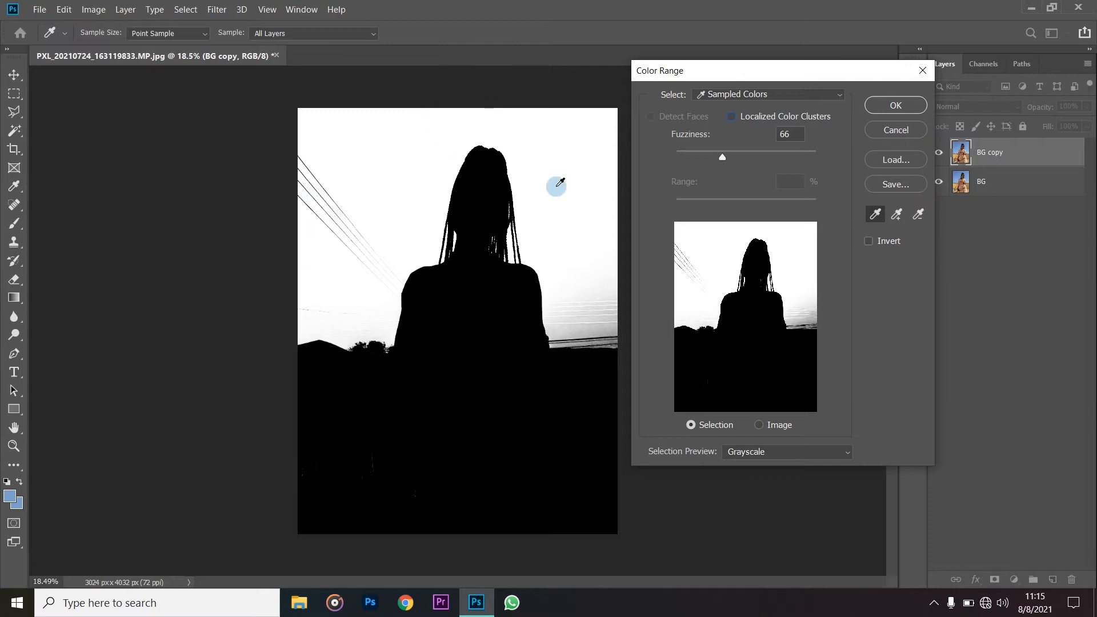
{"action": "left_click", "coordinate": [769, 425]}
{"action": "left_click", "coordinate": [710, 425]}
- Set the Color Range selection preview to None and turn on Localized Color Clusters
{"action": "left_click", "coordinate": [759, 451]}
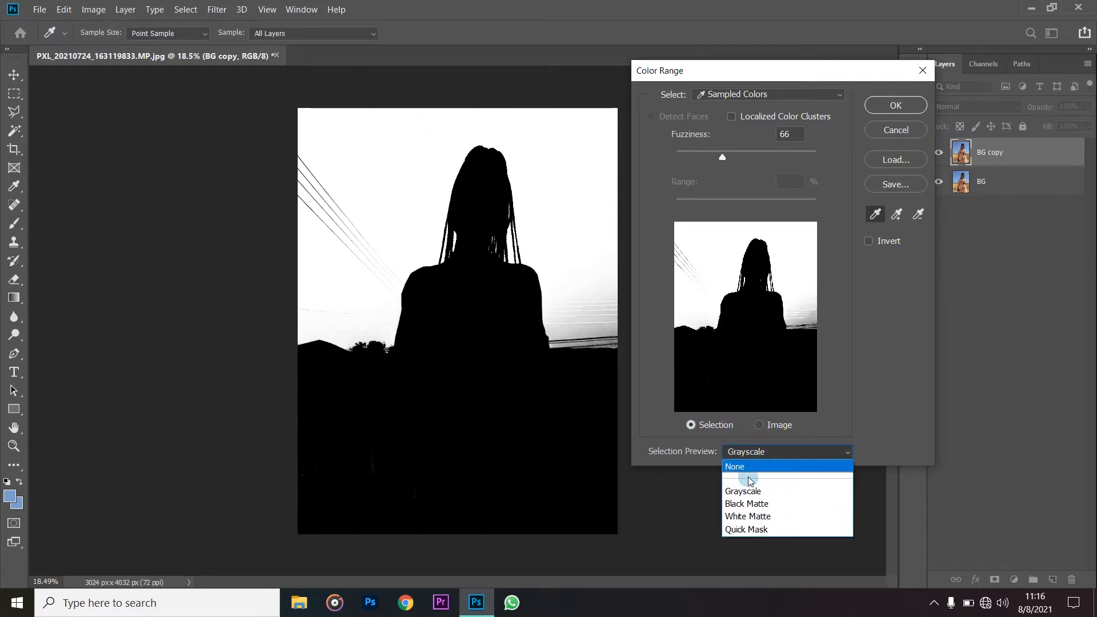
{"action": "left_click", "coordinate": [749, 467]}
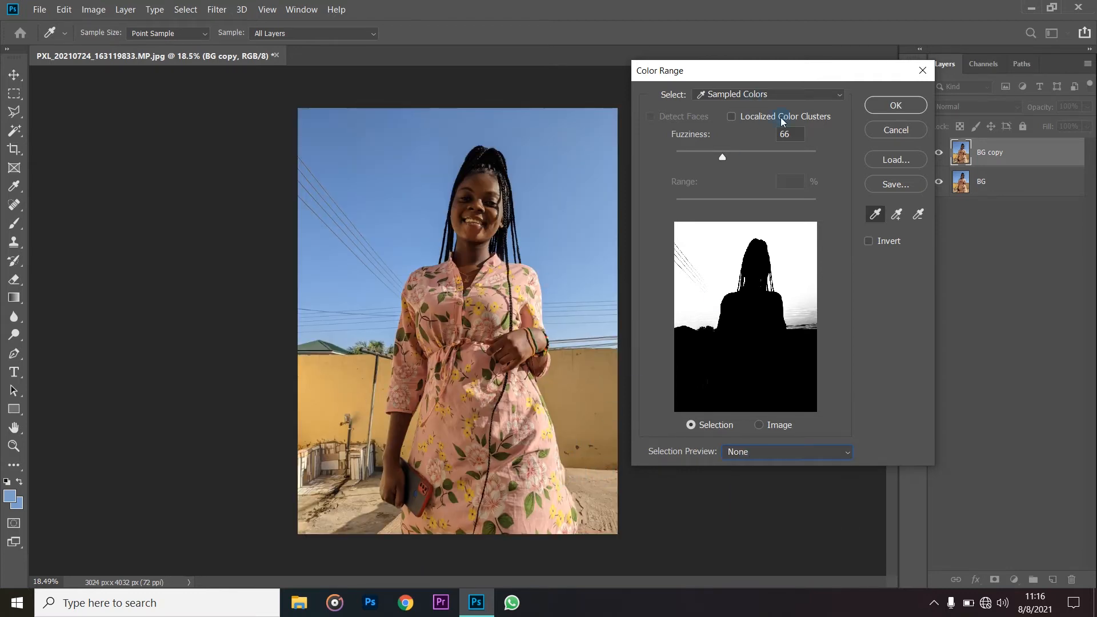
{"action": "left_click", "coordinate": [740, 122]}
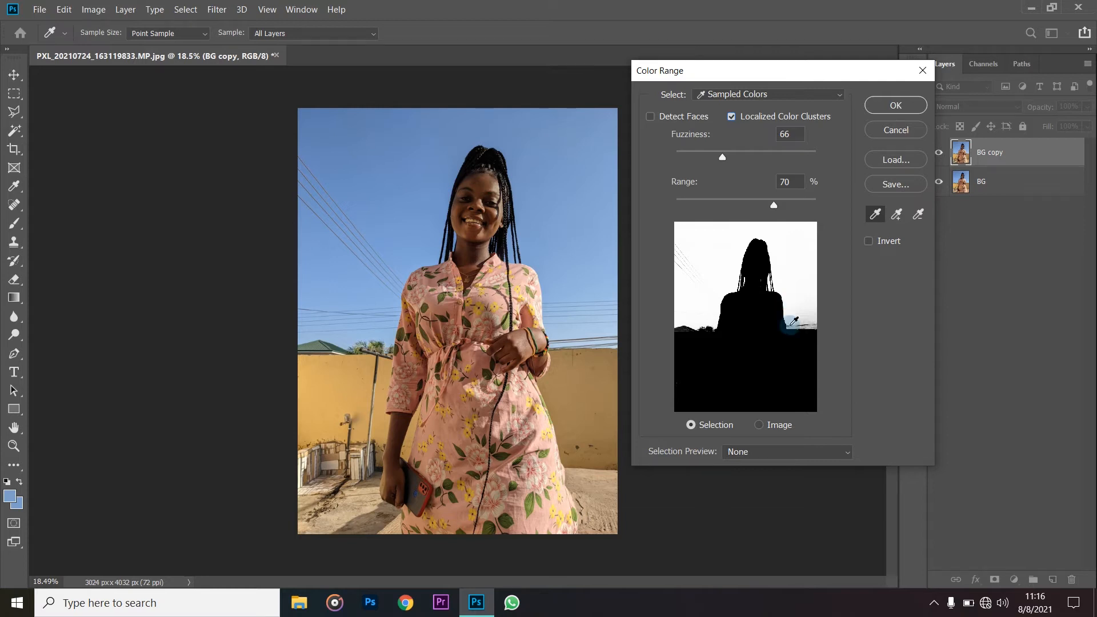
{"action": "left_click", "coordinate": [874, 217]}
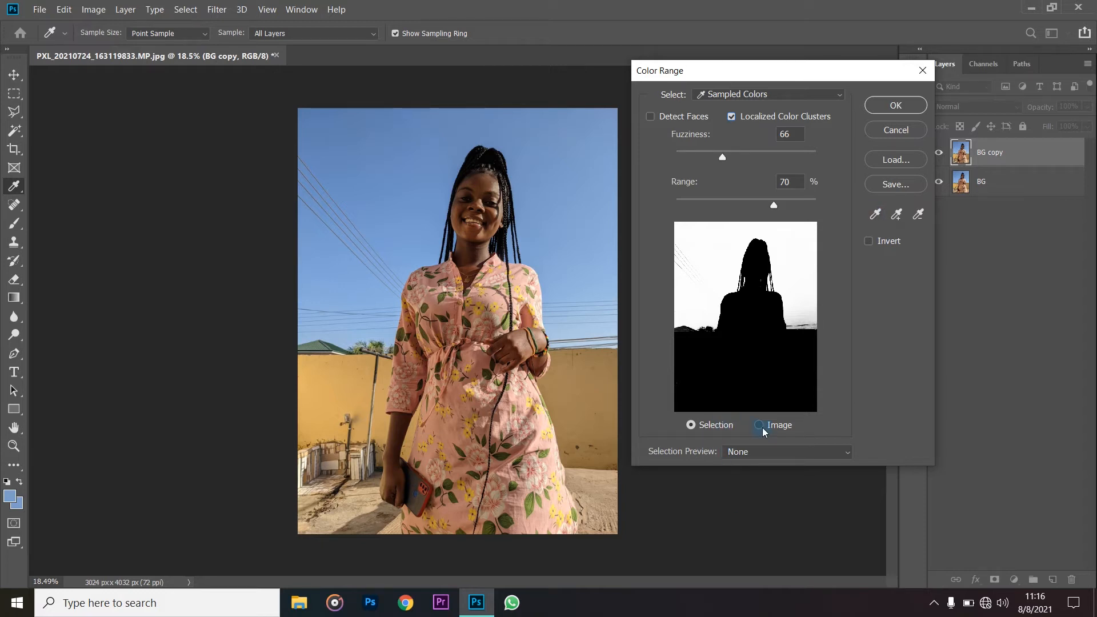
- Compare the Grayscale and Quick Mask selection previews on the canvas, and return to Grayscale
{"action": "left_click", "coordinate": [754, 451]}
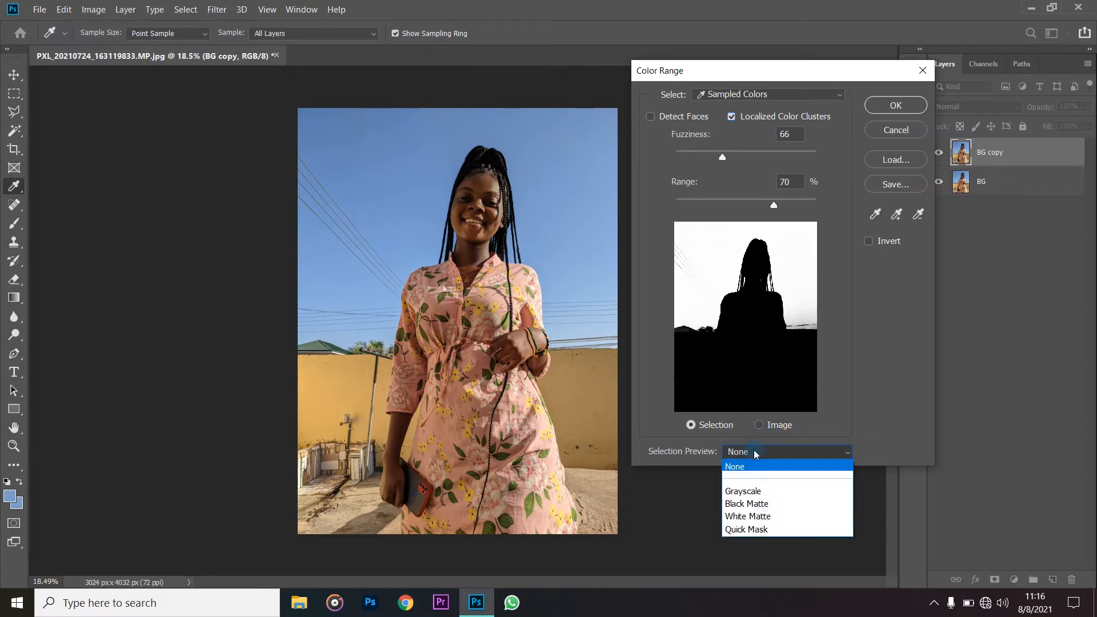
{"action": "left_click", "coordinate": [726, 435]}
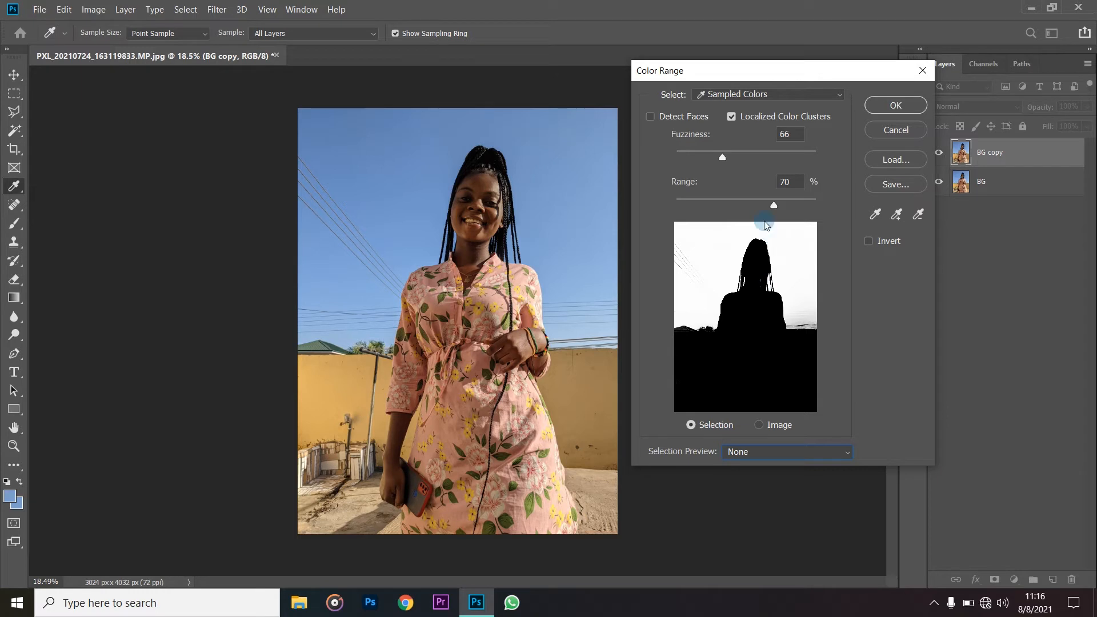
{"action": "left_click", "coordinate": [760, 458]}
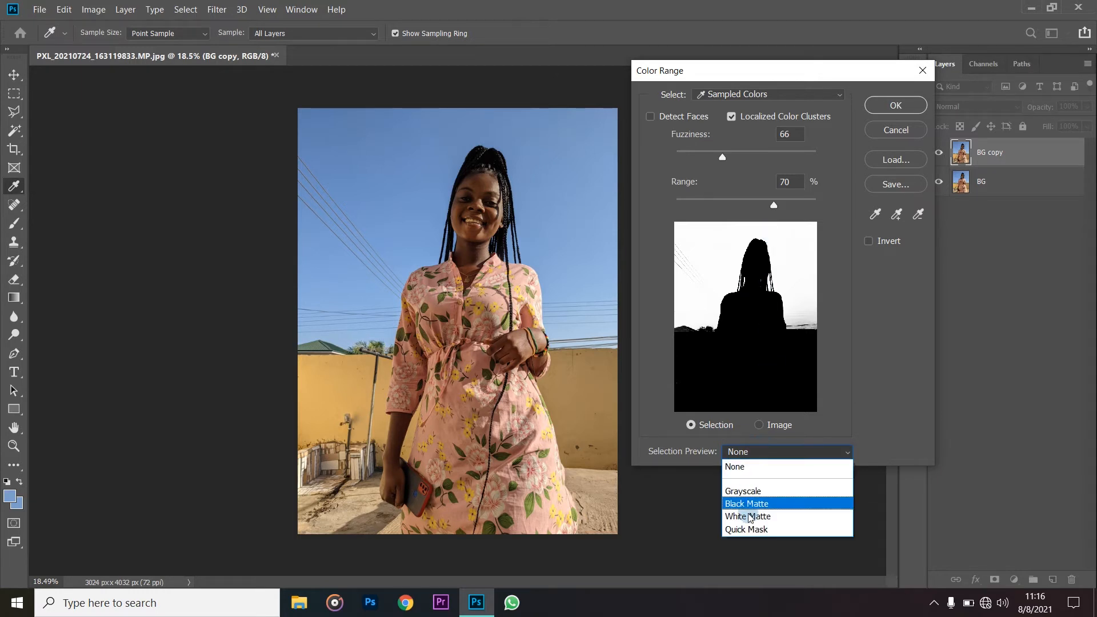
{"action": "left_click", "coordinate": [763, 486]}
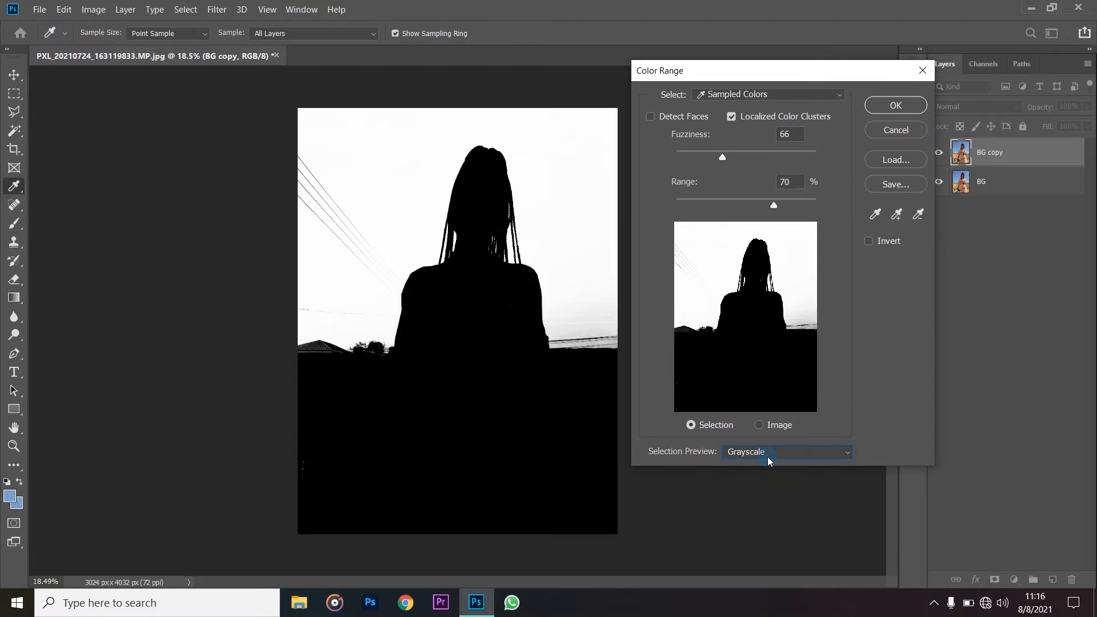
{"action": "left_click", "coordinate": [767, 457]}
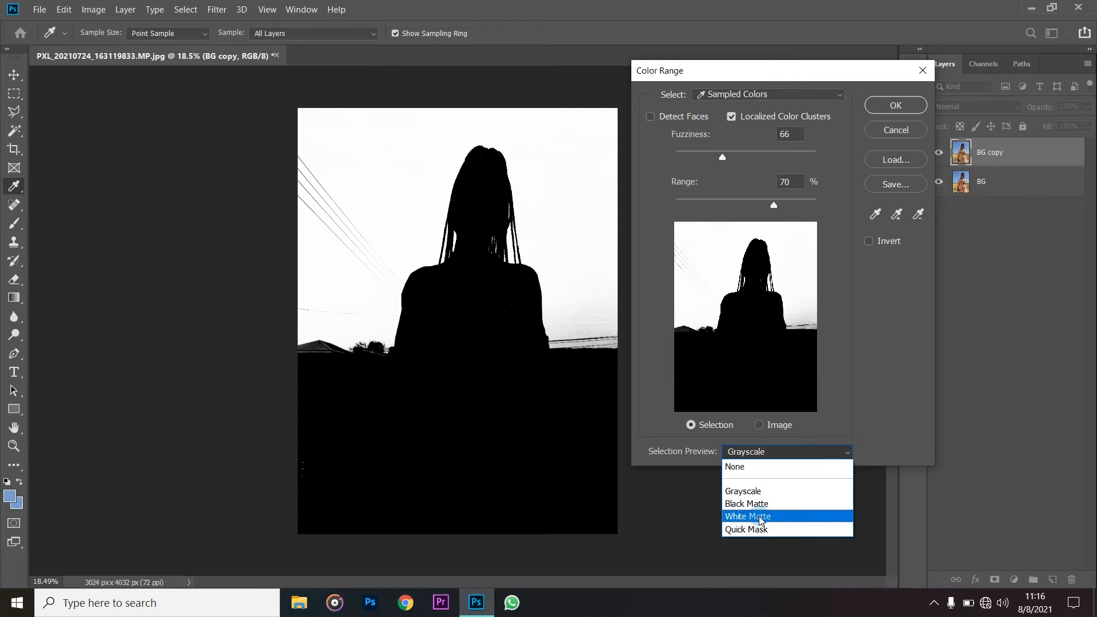
{"action": "left_click", "coordinate": [765, 529]}
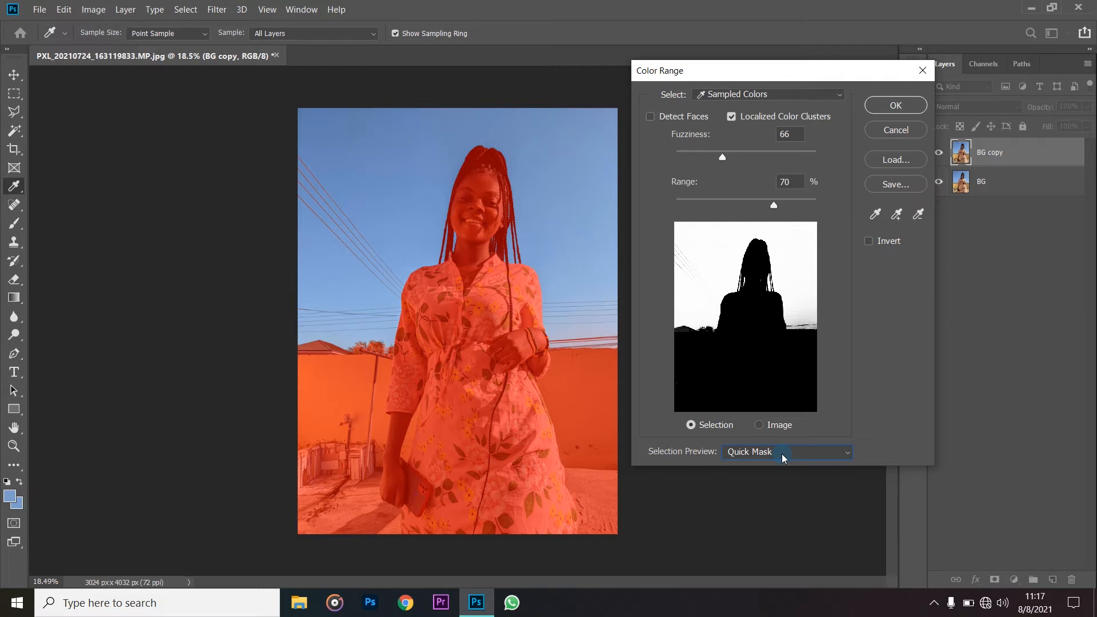
{"action": "left_click", "coordinate": [781, 454]}
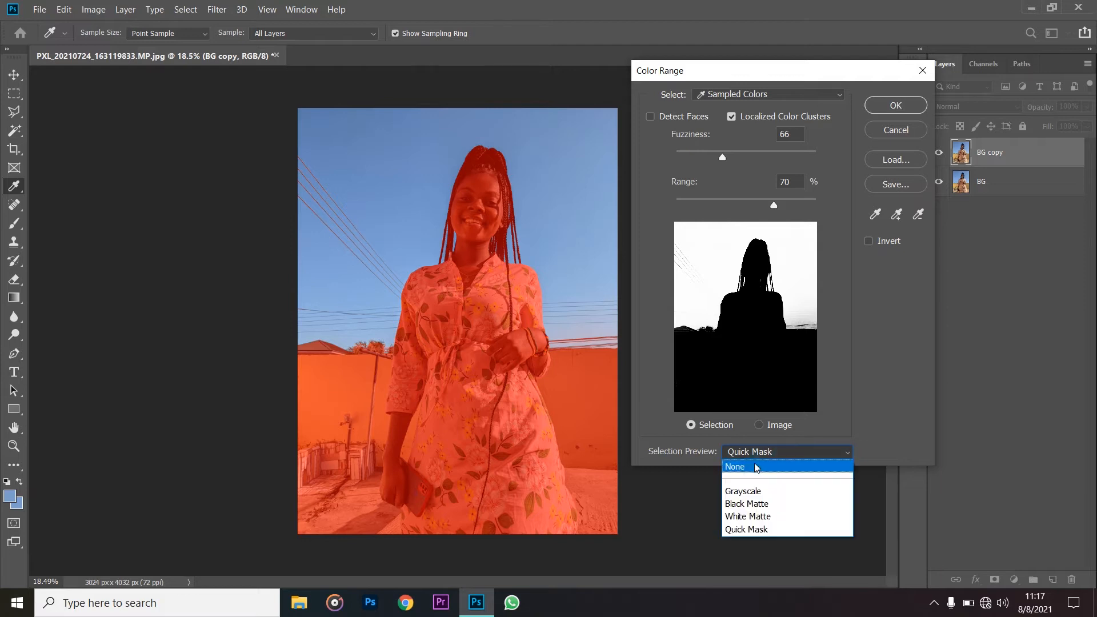
{"action": "left_click", "coordinate": [760, 494]}
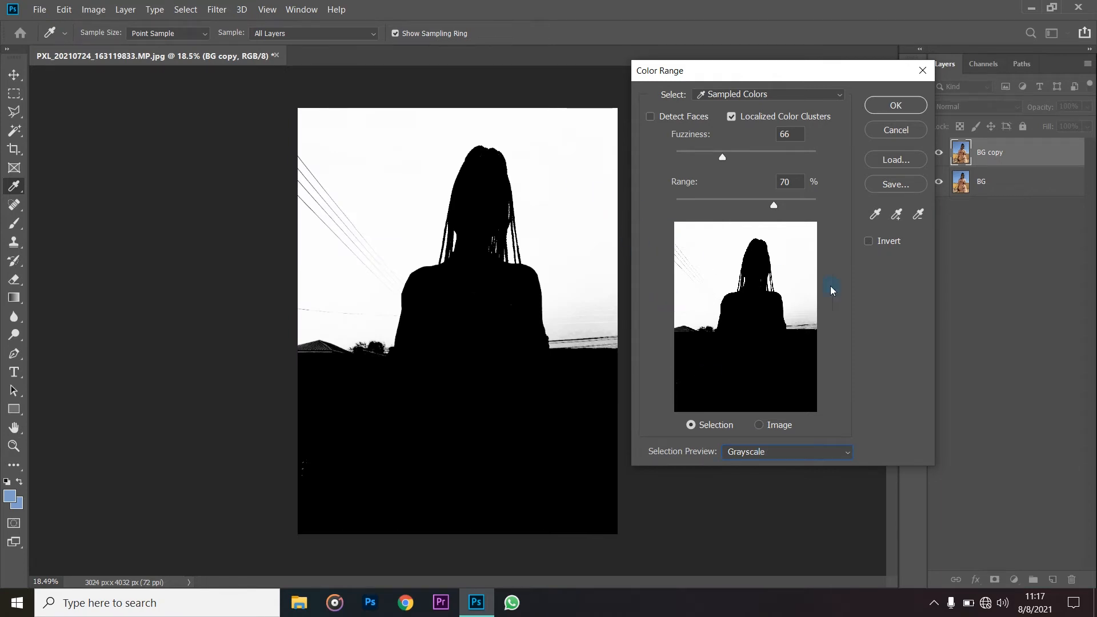
- Try subtracting sky colors from the selection by sampling three spots on both sides of the woman
{"action": "left_click", "coordinate": [874, 215]}
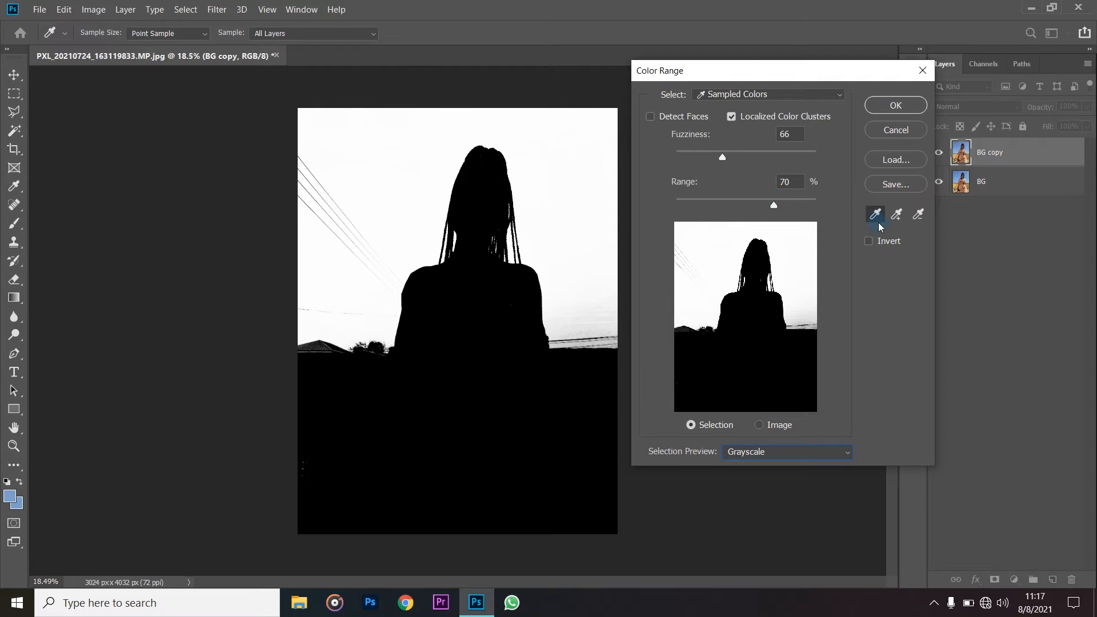
{"action": "left_click", "coordinate": [918, 215]}
{"action": "left_click", "coordinate": [563, 171]}
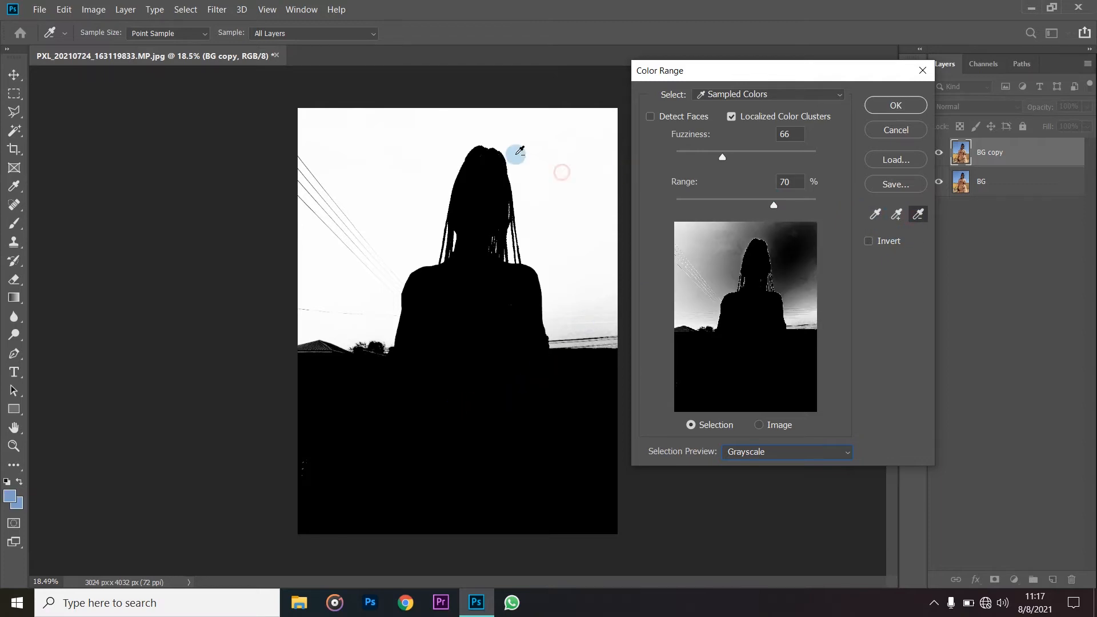
{"action": "left_click", "coordinate": [366, 244]}
{"action": "left_click", "coordinate": [591, 280]}
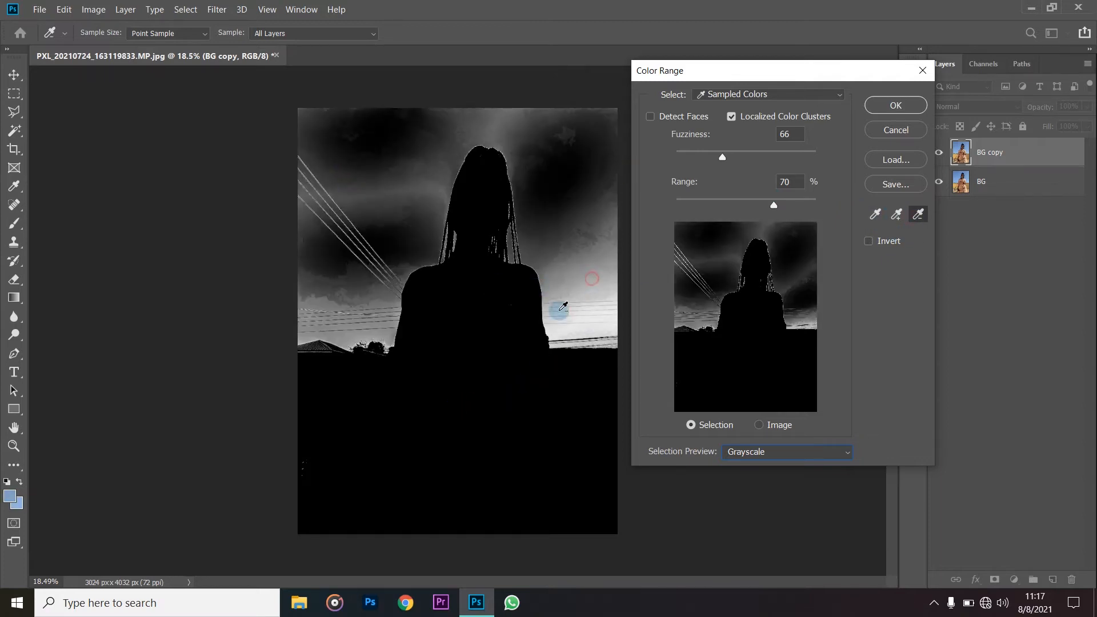
- Resample the sky at several spots with the dialog preview on Image, ending in the upper sky to the right of the woman's head
{"action": "left_click", "coordinate": [874, 215]}
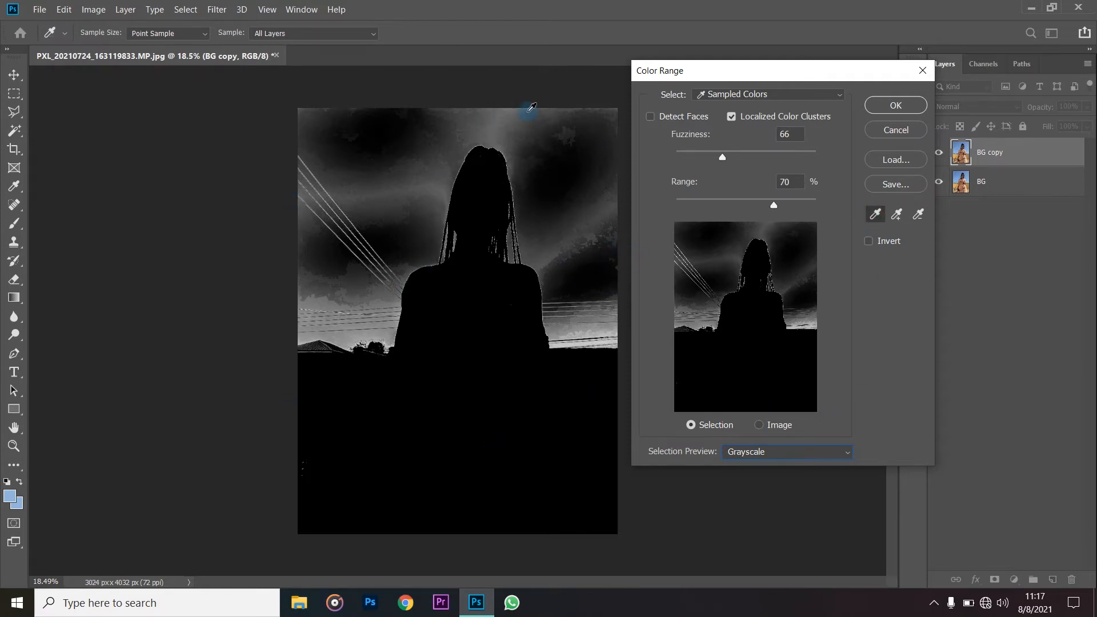
{"action": "left_click", "coordinate": [584, 123]}
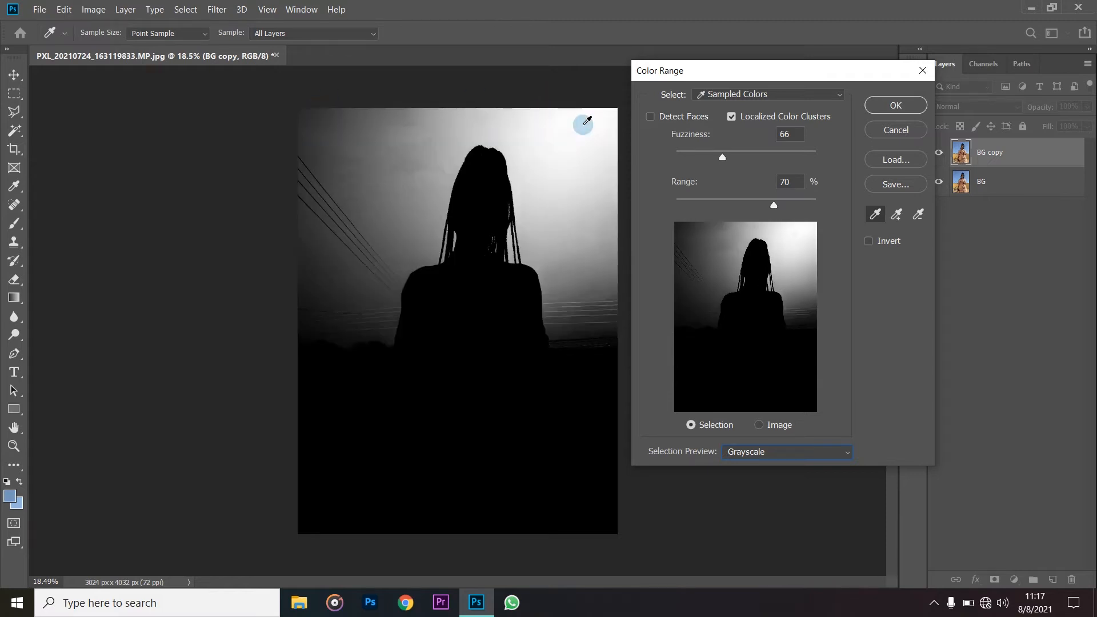
{"action": "left_click", "coordinate": [783, 426]}
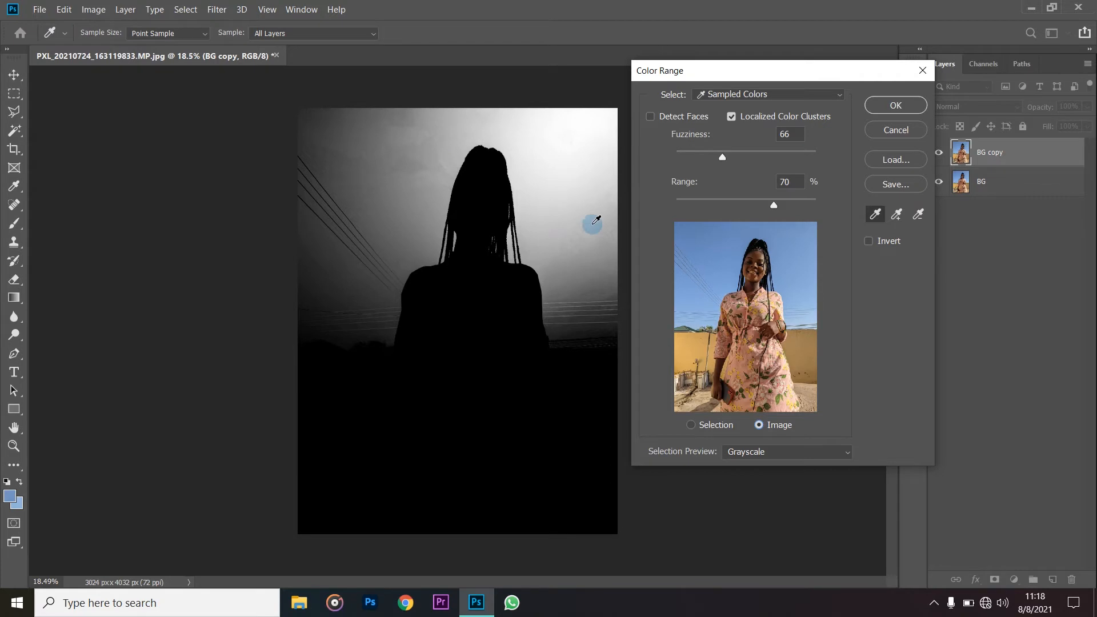
{"action": "left_click", "coordinate": [606, 117]}
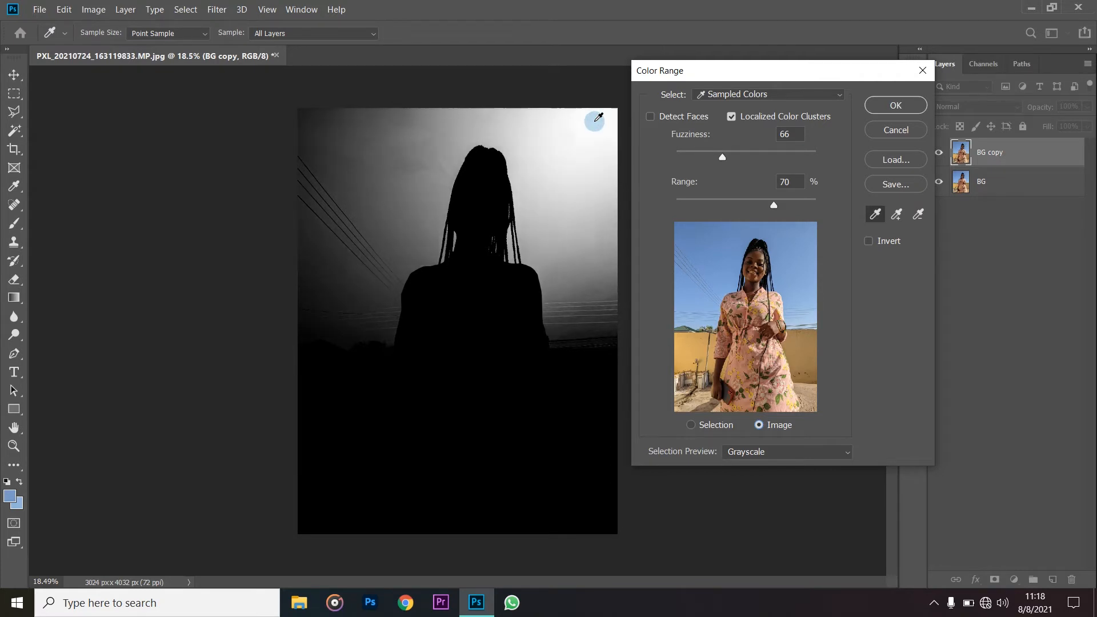
{"action": "left_click", "coordinate": [803, 285]}
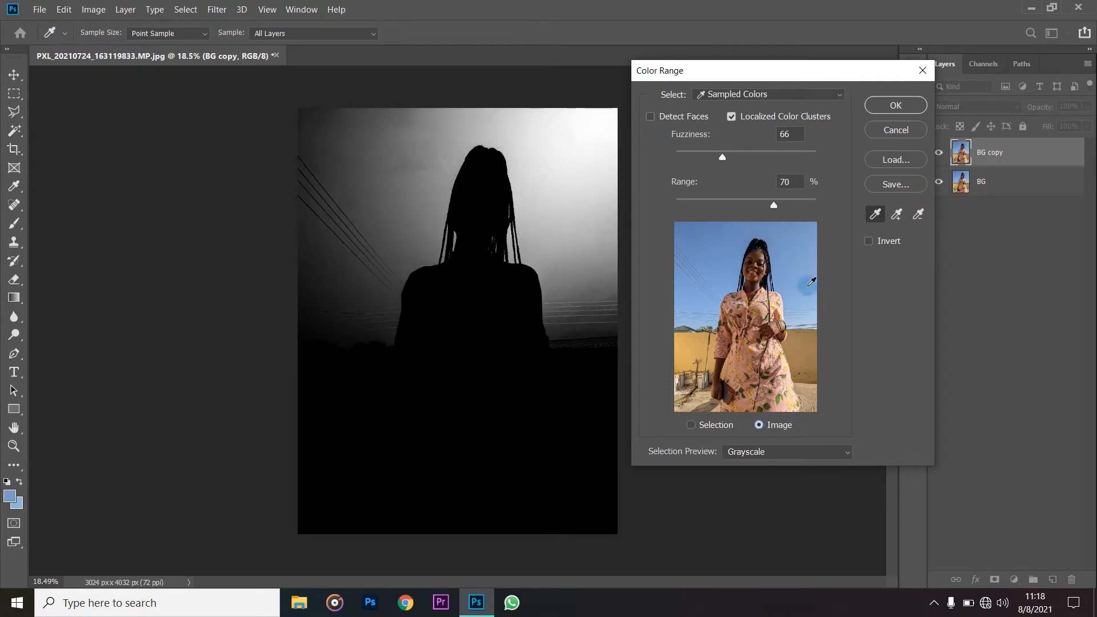
{"action": "left_click", "coordinate": [393, 147]}
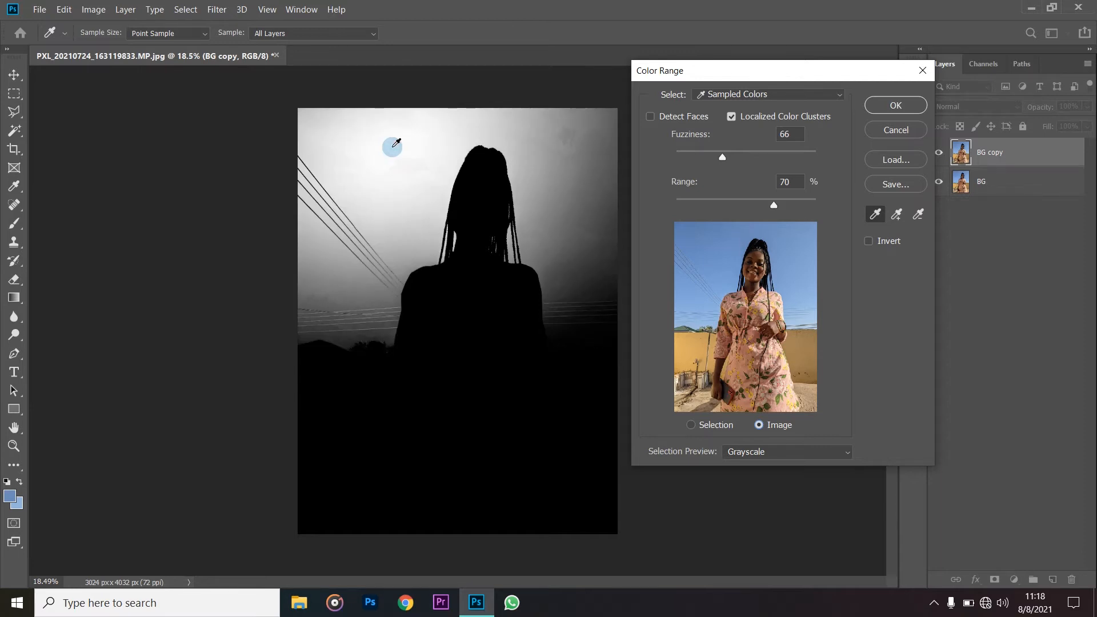
{"action": "left_click", "coordinate": [588, 155]}
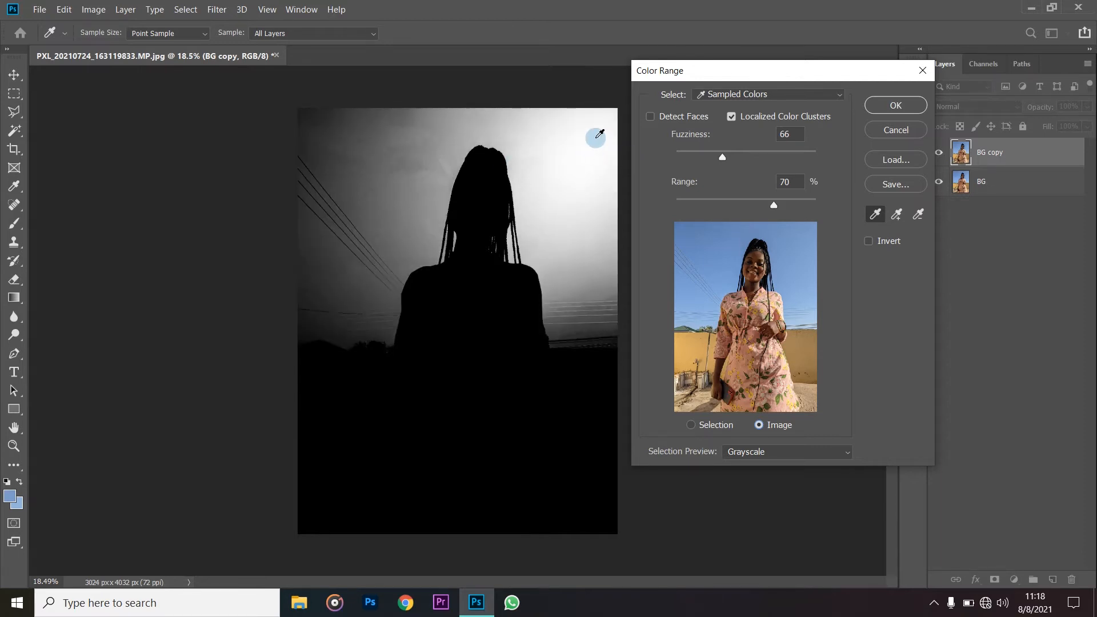
- Add the remaining sky shades to the Color Range selection by sampling above and on both sides of the woman, down toward the power lines
{"action": "left_click", "coordinate": [896, 216]}
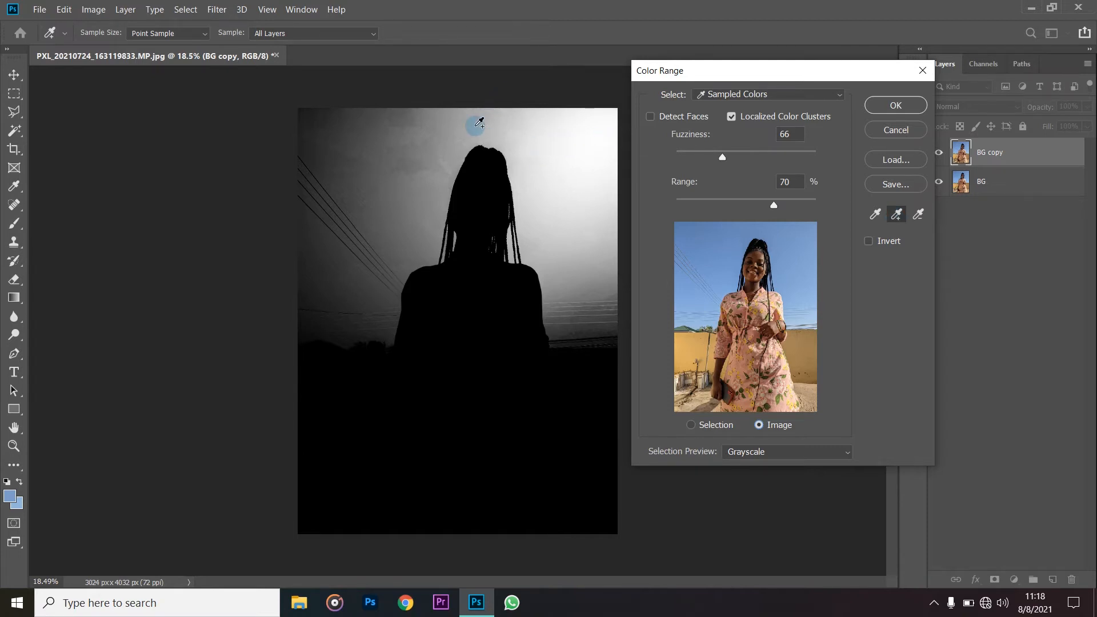
{"action": "left_click", "coordinate": [524, 131]}
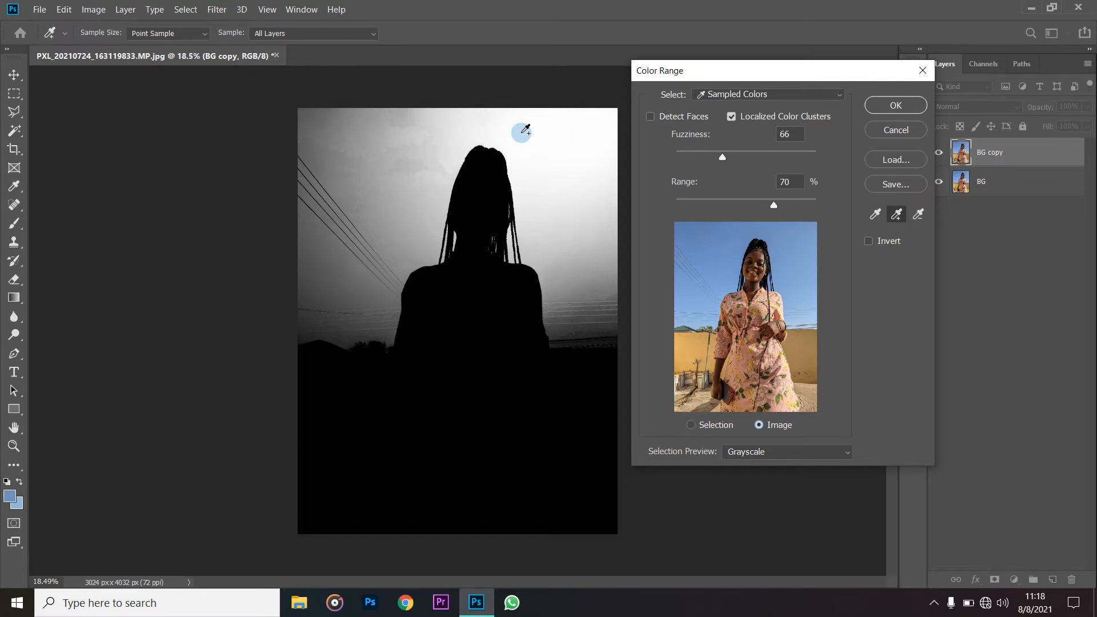
{"action": "left_click", "coordinate": [512, 116]}
{"action": "left_click", "coordinate": [597, 221]}
{"action": "left_click", "coordinate": [430, 159]}
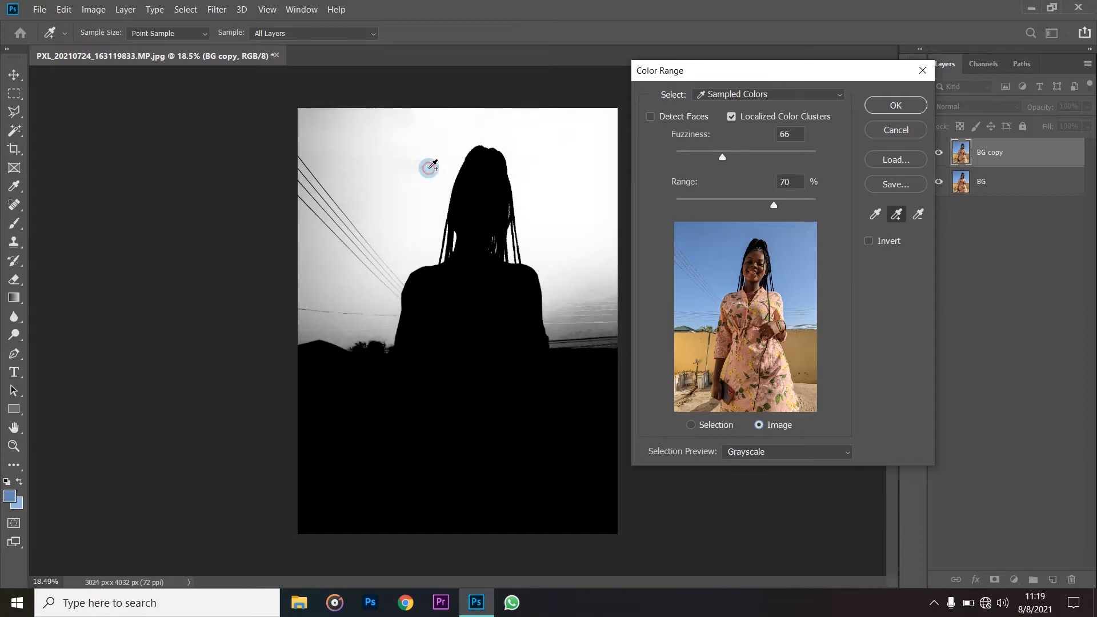
{"action": "left_click", "coordinate": [387, 182]}
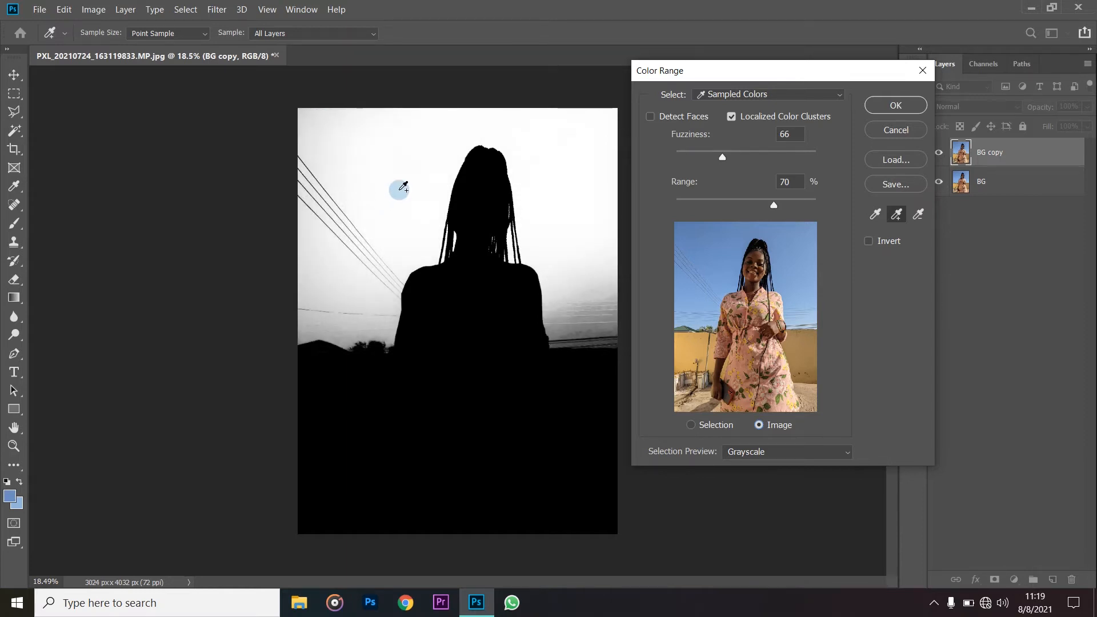
{"action": "left_click", "coordinate": [311, 122]}
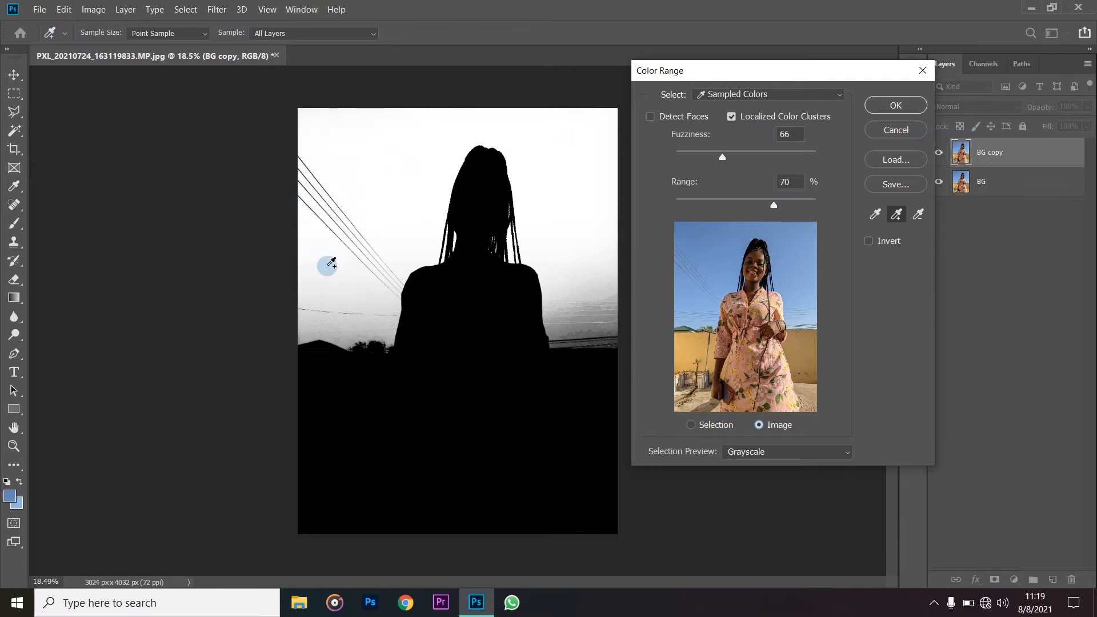
{"action": "left_click", "coordinate": [331, 263]}
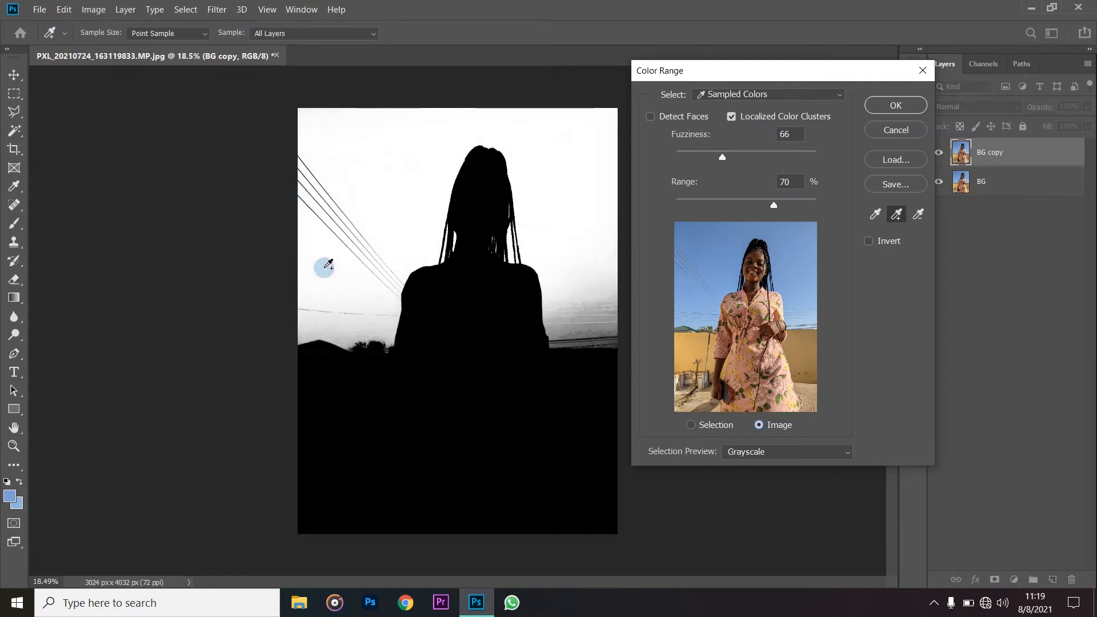
{"action": "left_click", "coordinate": [605, 267]}
{"action": "left_click", "coordinate": [588, 285]}
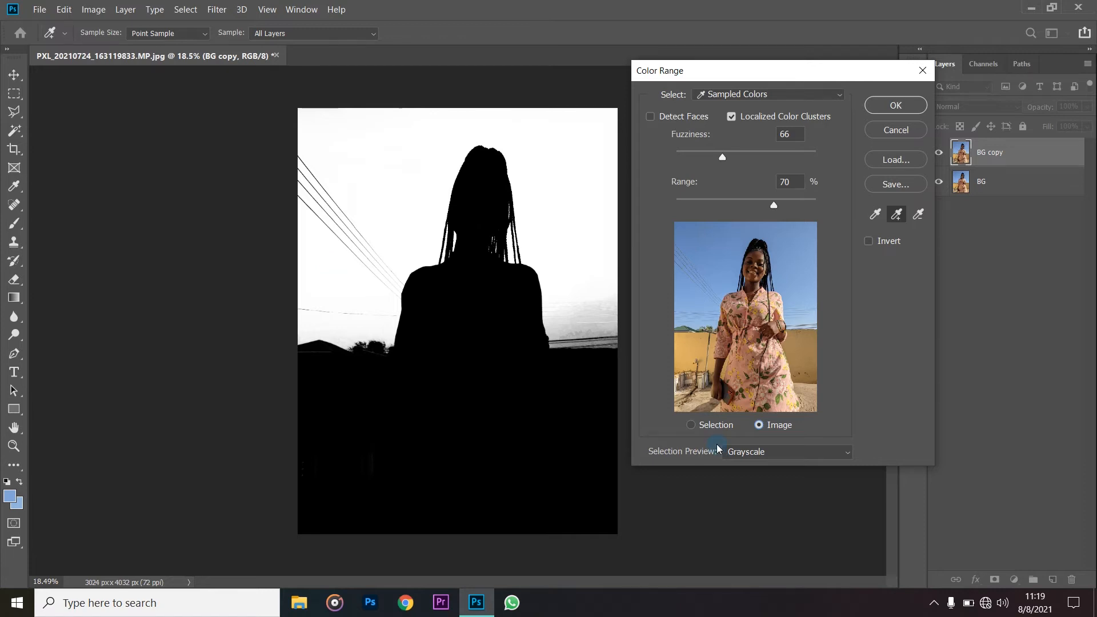
- Check the full-color photo with the selection preview at None, and return the preview to Grayscale
{"action": "left_click", "coordinate": [750, 450]}
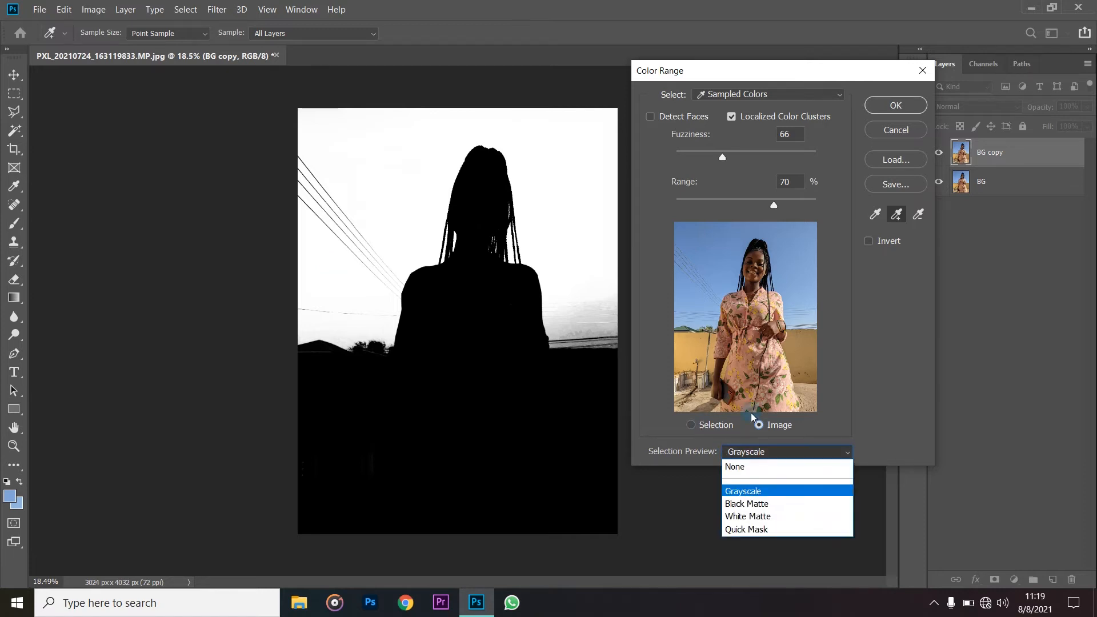
{"action": "left_click", "coordinate": [750, 470]}
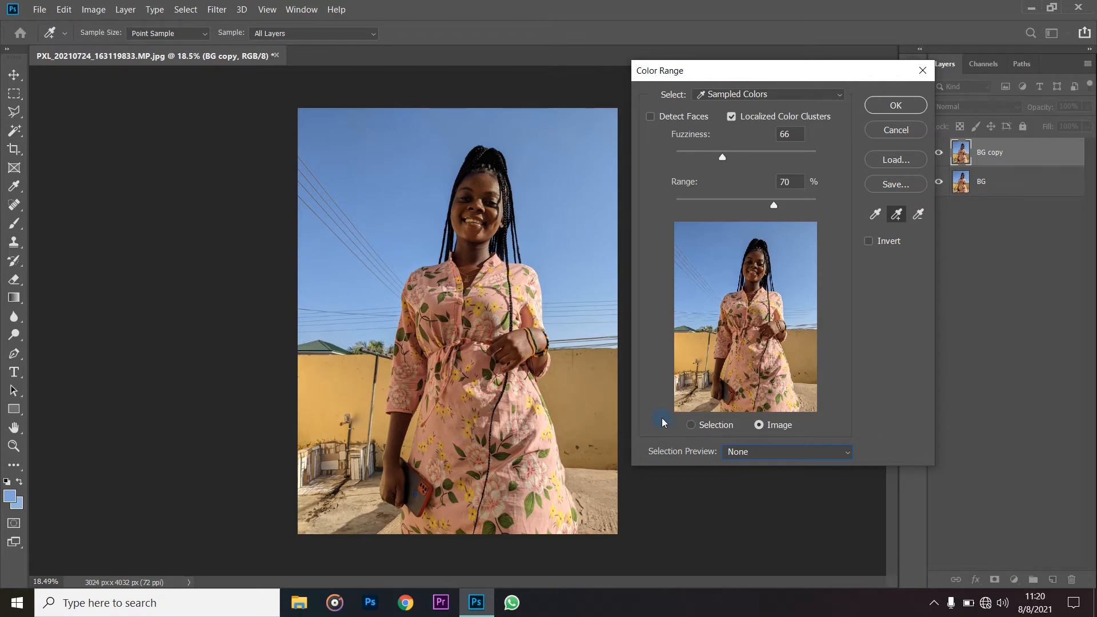
{"action": "left_click", "coordinate": [724, 448]}
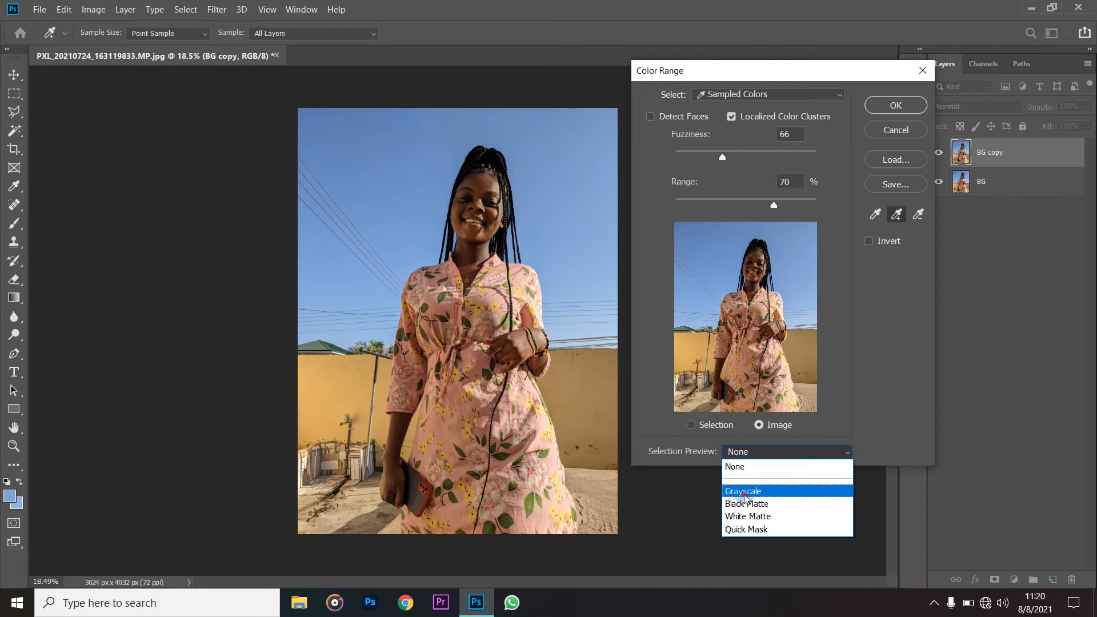
{"action": "left_click", "coordinate": [738, 489]}
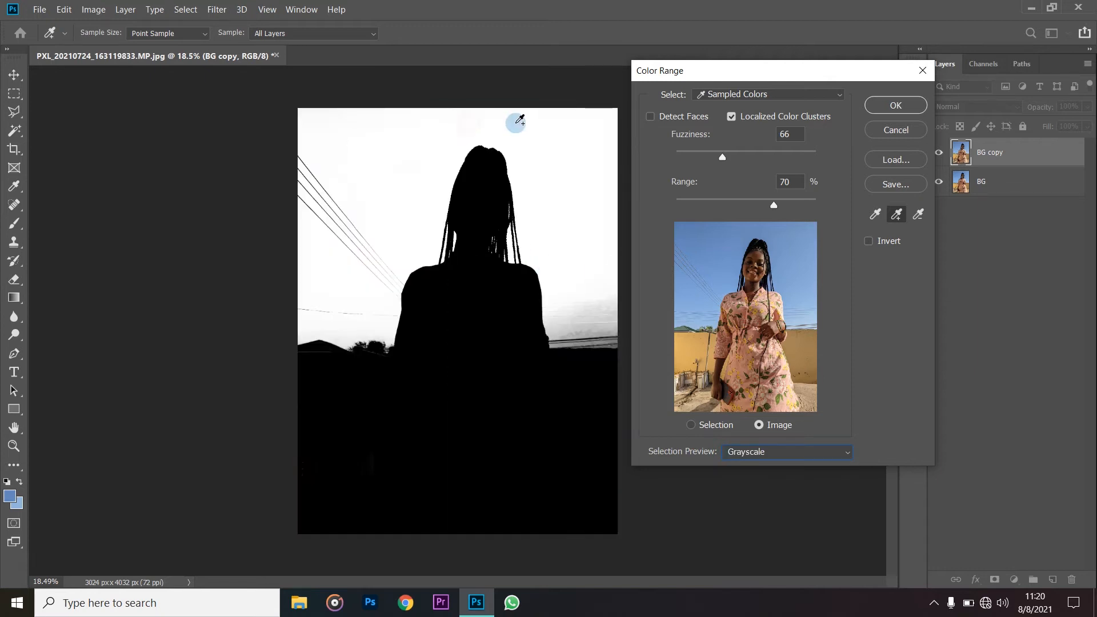
- Add more sky shades to the Color Range selection by sampling the lower right sky and the areas above and beside the woman's head
{"action": "left_click", "coordinate": [588, 316]}
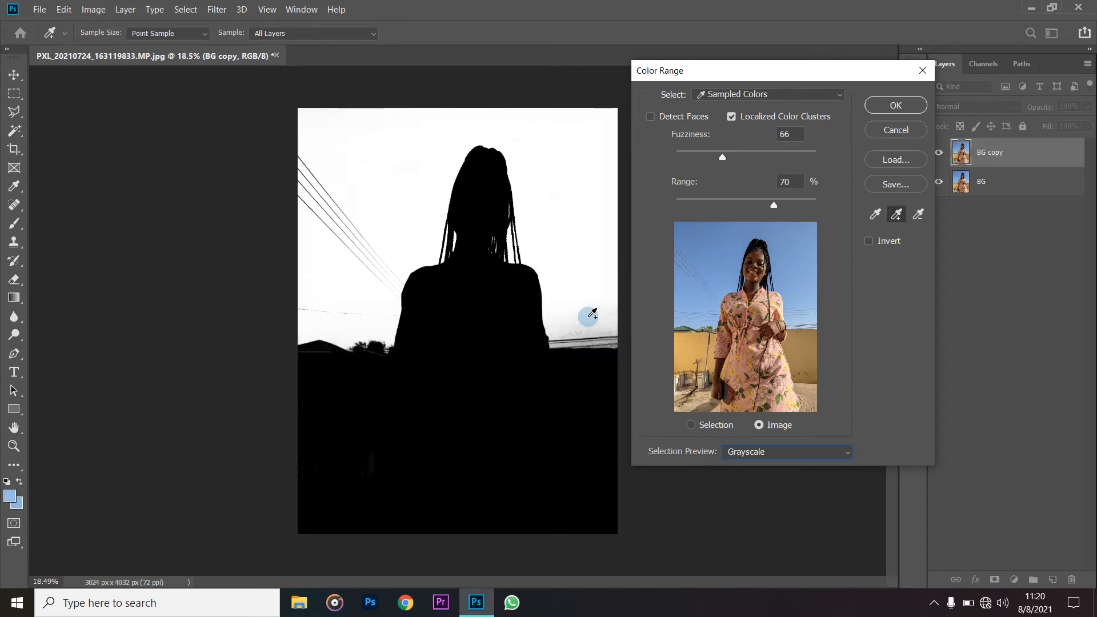
{"action": "left_click", "coordinate": [591, 317]}
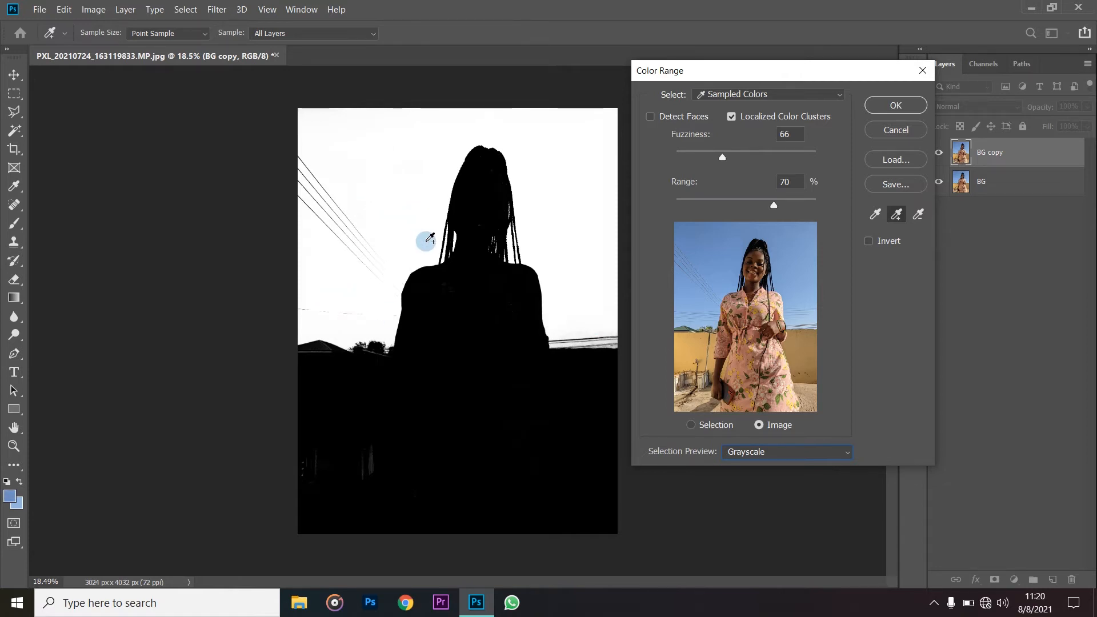
{"action": "left_click", "coordinate": [522, 153]}
{"action": "left_click", "coordinate": [428, 120]}
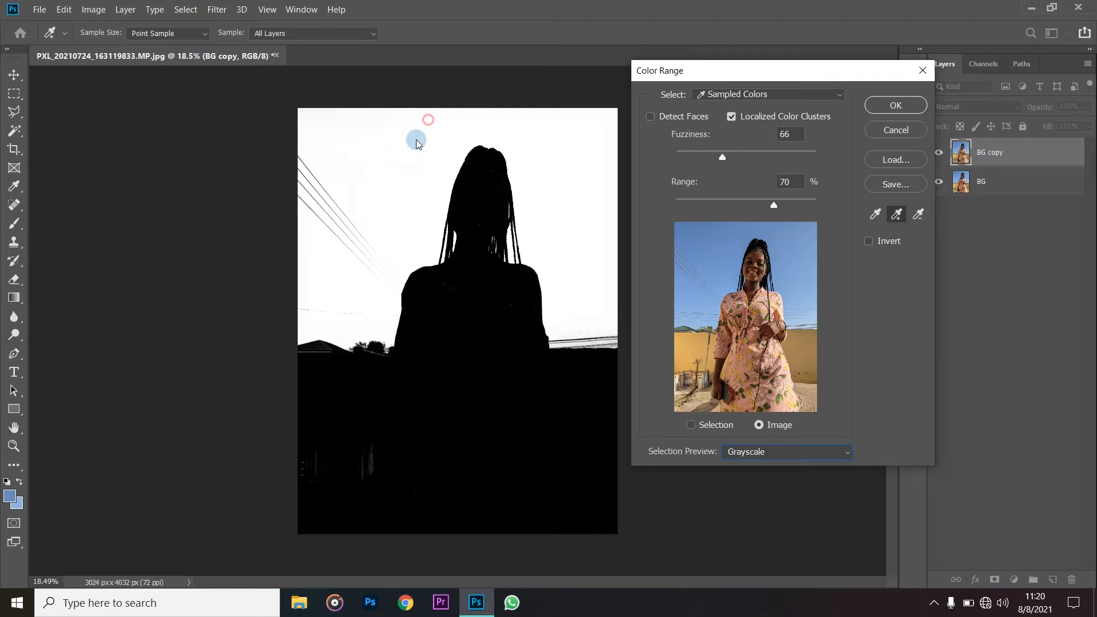
{"action": "left_click", "coordinate": [571, 198]}
{"action": "left_click", "coordinate": [398, 175]}
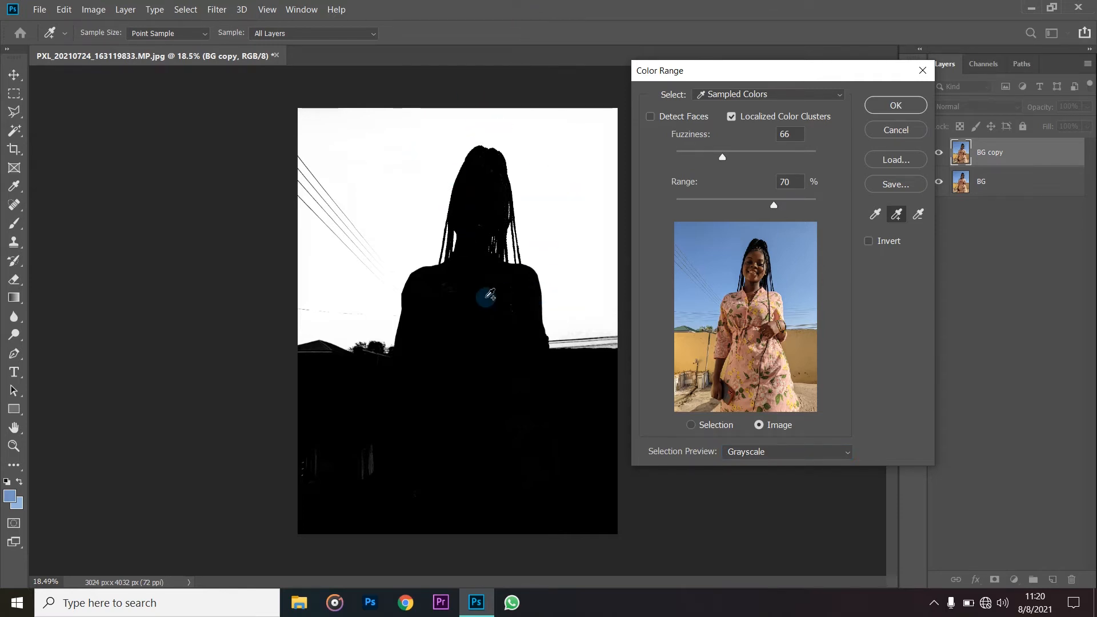
- Check the braids up close in the mask, and add sky shades from the photo's upper left and down its right side to the horizon
{"action": "key", "text": "ctrl"}
{"action": "key", "text": "alt"}
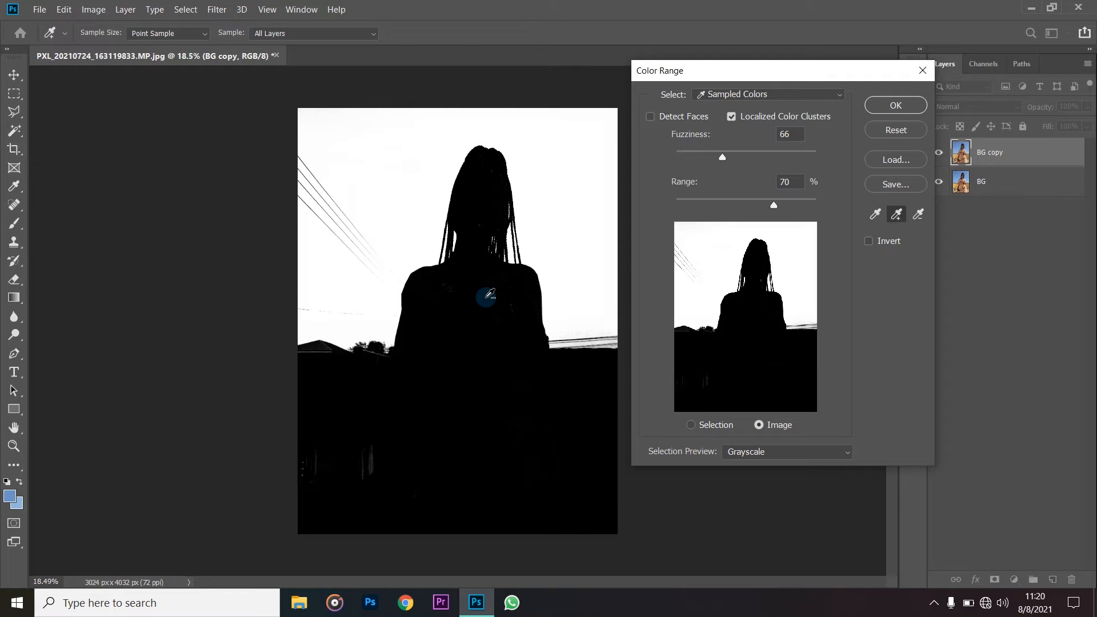
{"action": "scroll", "coordinate": [475, 311], "scroll_direction": "up", "scroll_amount": 9}
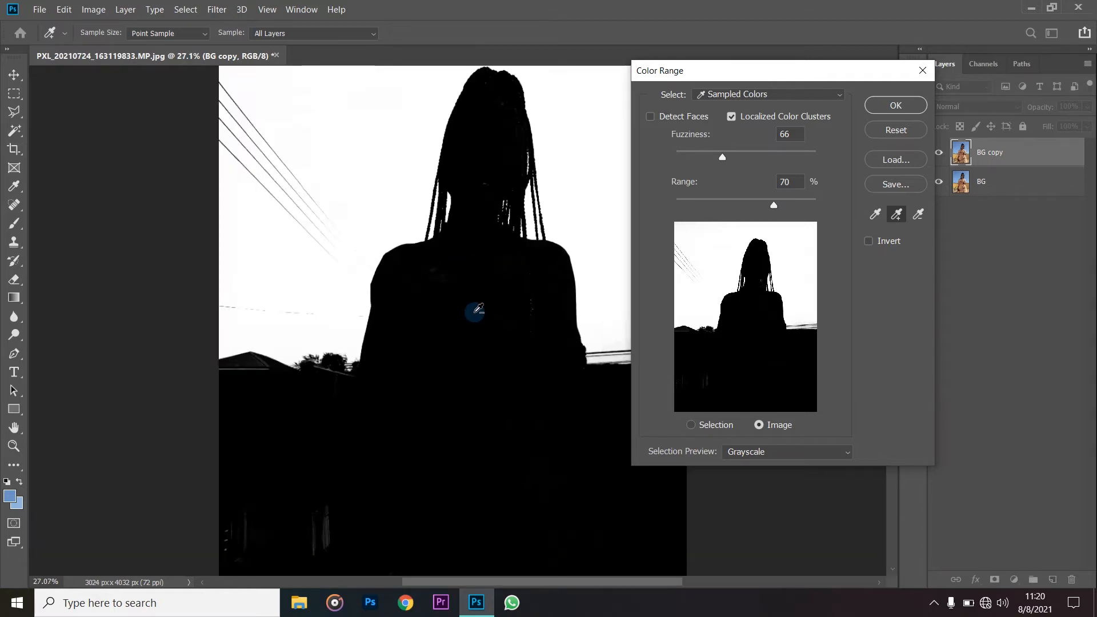
{"action": "scroll", "coordinate": [514, 172], "scroll_direction": "up", "scroll_amount": 2}
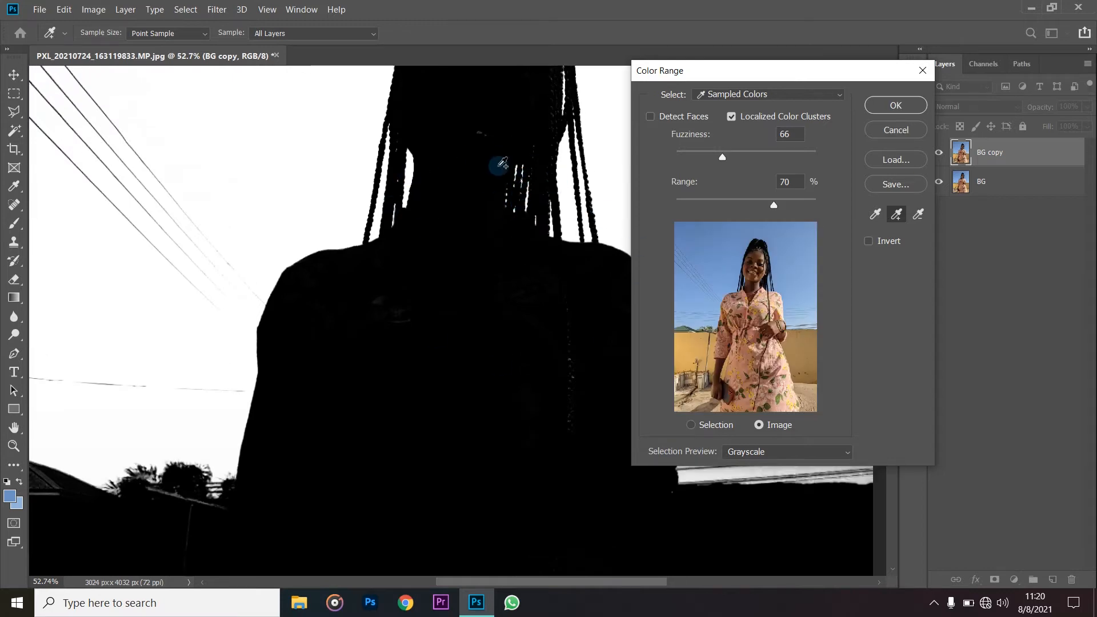
{"action": "scroll", "coordinate": [480, 250], "scroll_direction": "down", "scroll_amount": 5}
{"action": "left_click", "coordinate": [351, 146]}
{"action": "left_click", "coordinate": [566, 169]}
{"action": "left_click", "coordinate": [564, 238]}
{"action": "left_click", "coordinate": [560, 319]}
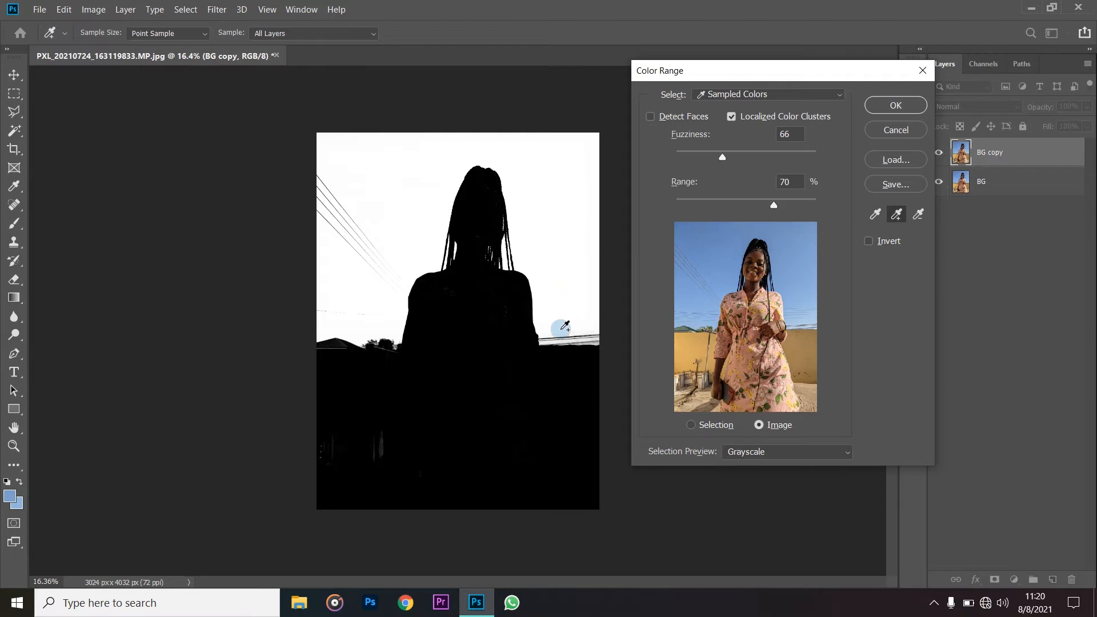
{"action": "left_click", "coordinate": [574, 340]}
- Subtract the stray light patches near the debris along the wall and at the dress's lower edge from the Color Range selection
{"action": "left_click", "coordinate": [444, 460]}
{"action": "left_click", "coordinate": [368, 477]}
{"action": "left_click", "coordinate": [384, 451]}
{"action": "left_click", "coordinate": [317, 443]}
{"action": "left_click", "coordinate": [375, 452]}
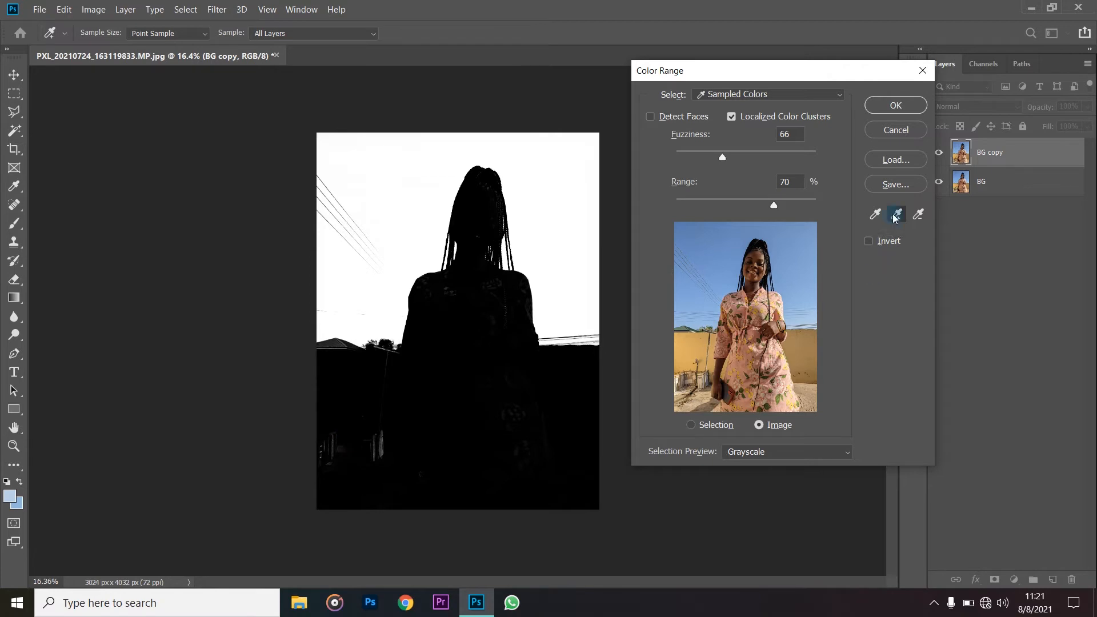
{"action": "left_click", "coordinate": [918, 215]}
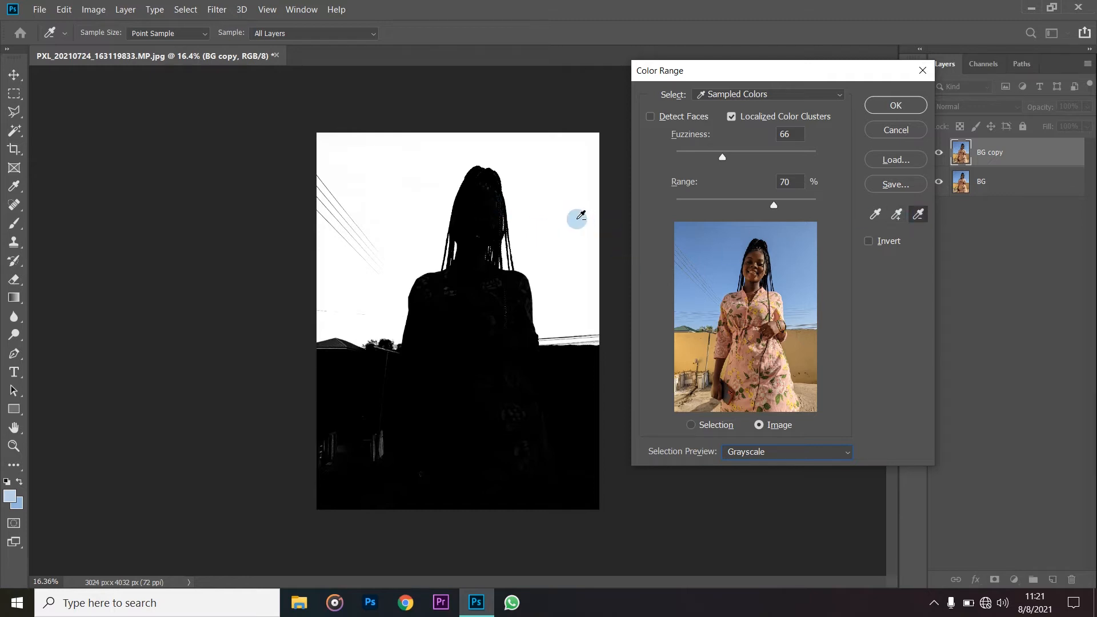
{"action": "left_click", "coordinate": [381, 447]}
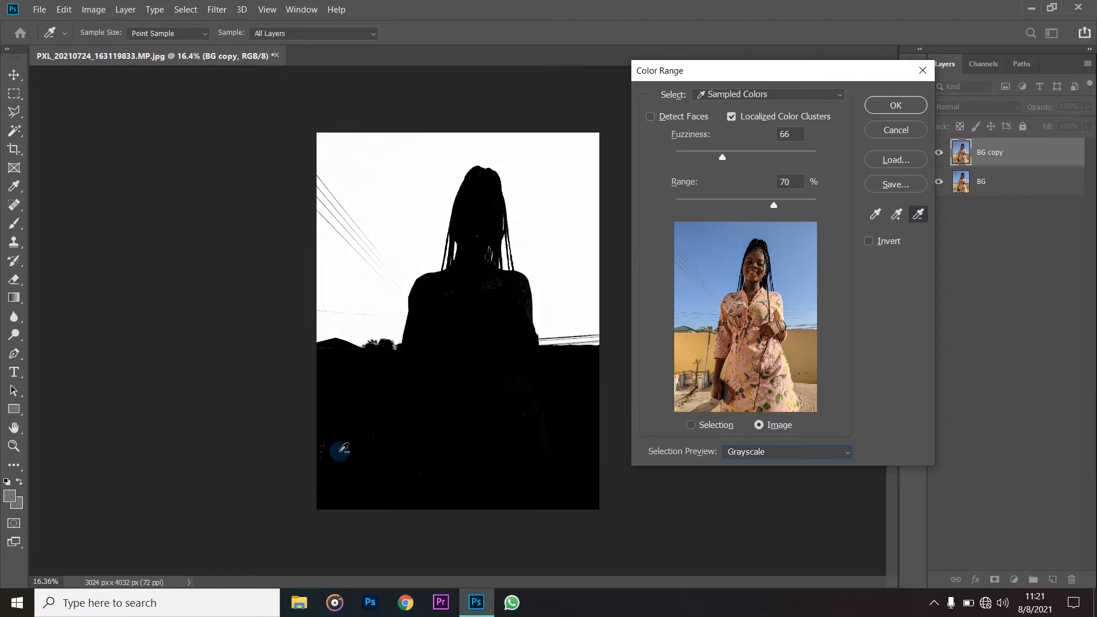
{"action": "left_click", "coordinate": [319, 449]}
{"action": "left_click", "coordinate": [543, 427]}
- Add sky shades again from right of the woman's head and the upper left corner of the photo, and inspect the silhouette
{"action": "left_click", "coordinate": [896, 213]}
{"action": "left_click", "coordinate": [573, 184]}
{"action": "left_click", "coordinate": [327, 152]}
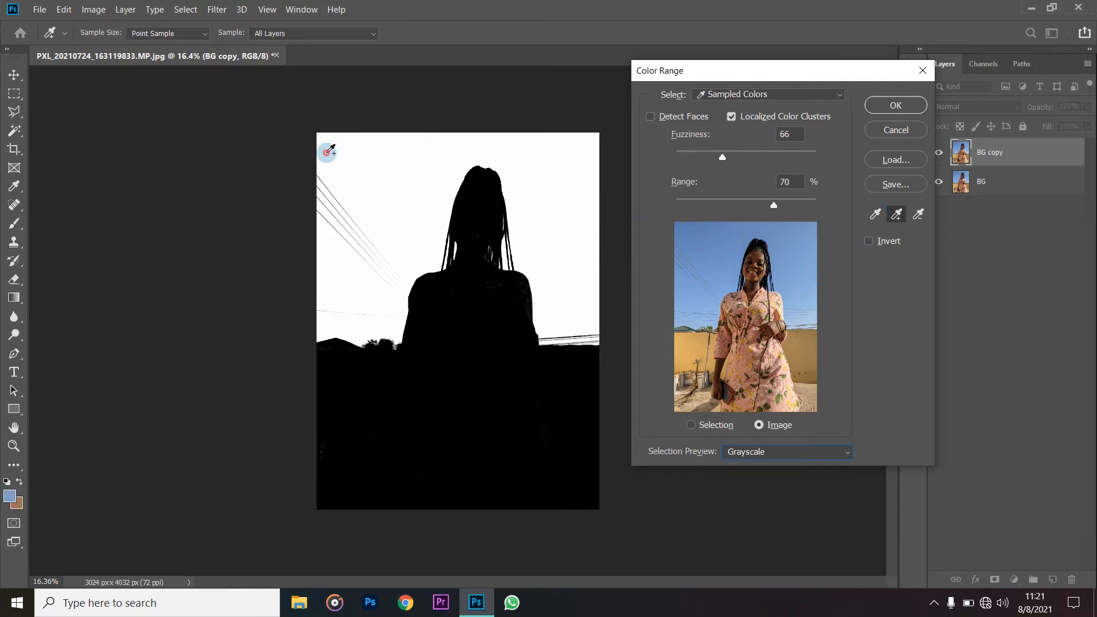
{"action": "key", "text": "ctrl+alt+z"}
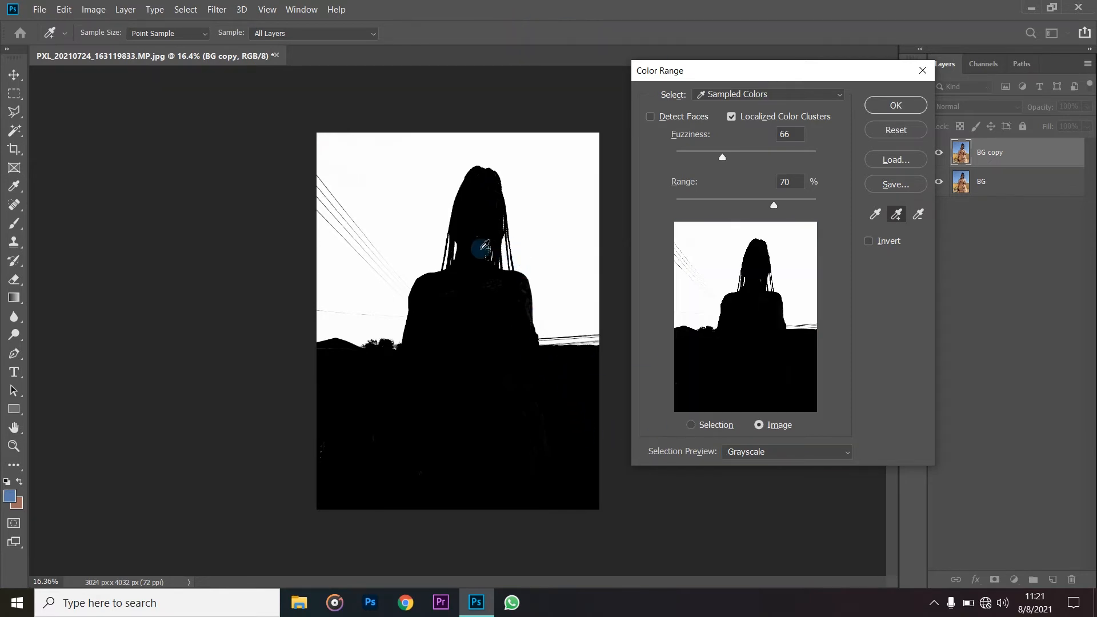
{"action": "scroll", "coordinate": [482, 249], "scroll_direction": "up", "scroll_amount": 4}
{"action": "scroll", "coordinate": [496, 221], "scroll_direction": "up", "scroll_amount": 1}
{"action": "scroll", "coordinate": [490, 208], "scroll_direction": "down", "scroll_amount": 1}
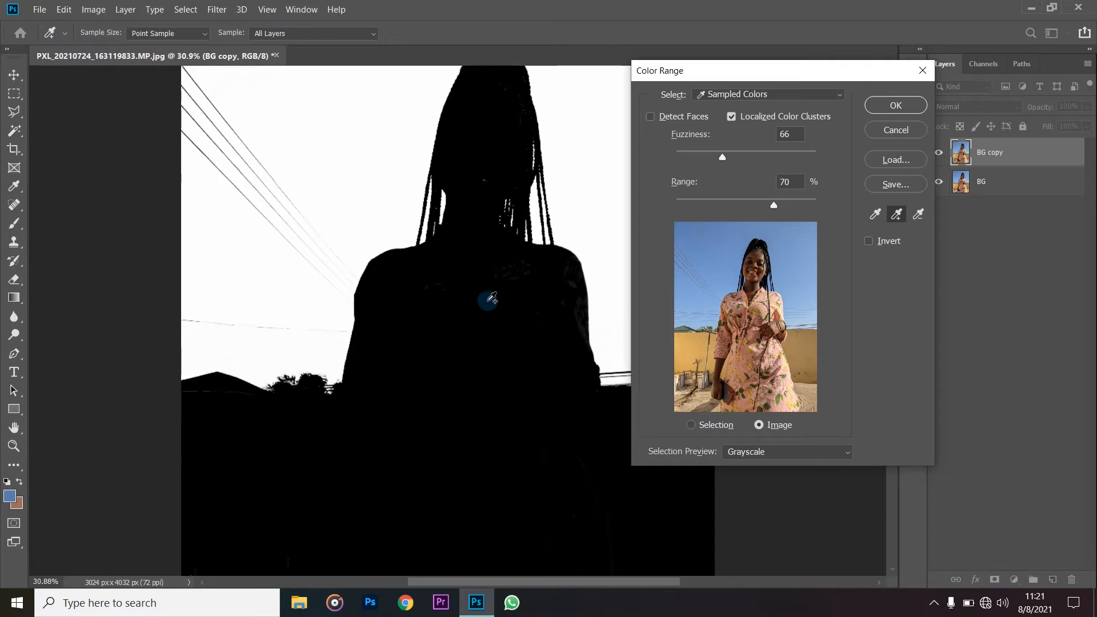
- Try adding colors from the woman's dress to the Color Range selection, undoing each sample
{"action": "left_click", "coordinate": [888, 221]}
{"action": "left_click", "coordinate": [494, 439]}
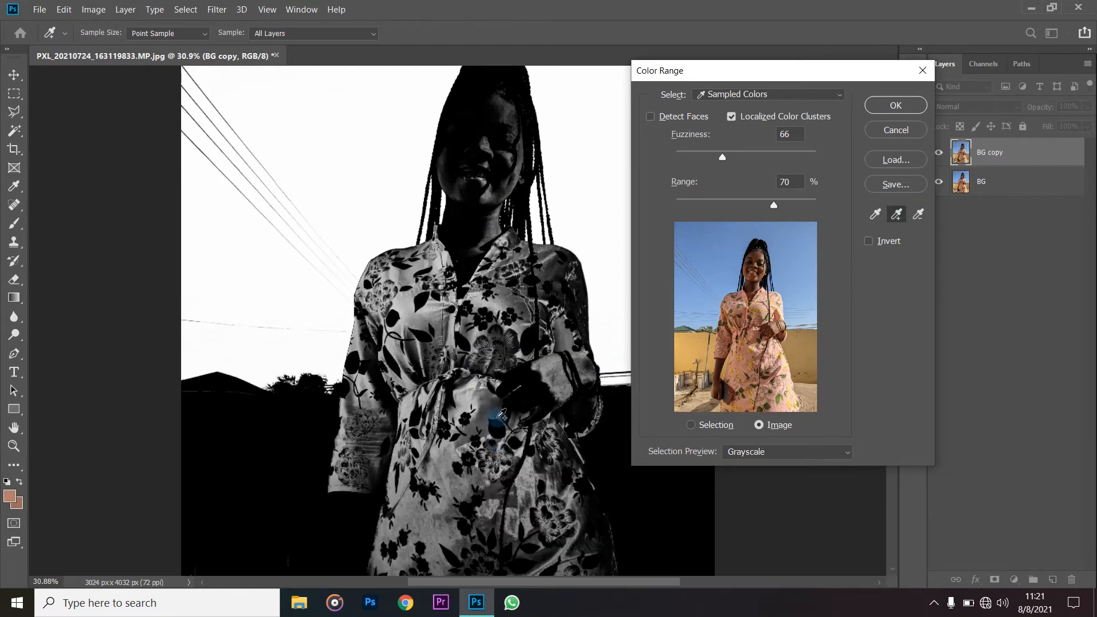
{"action": "key", "text": "ctrl+z"}
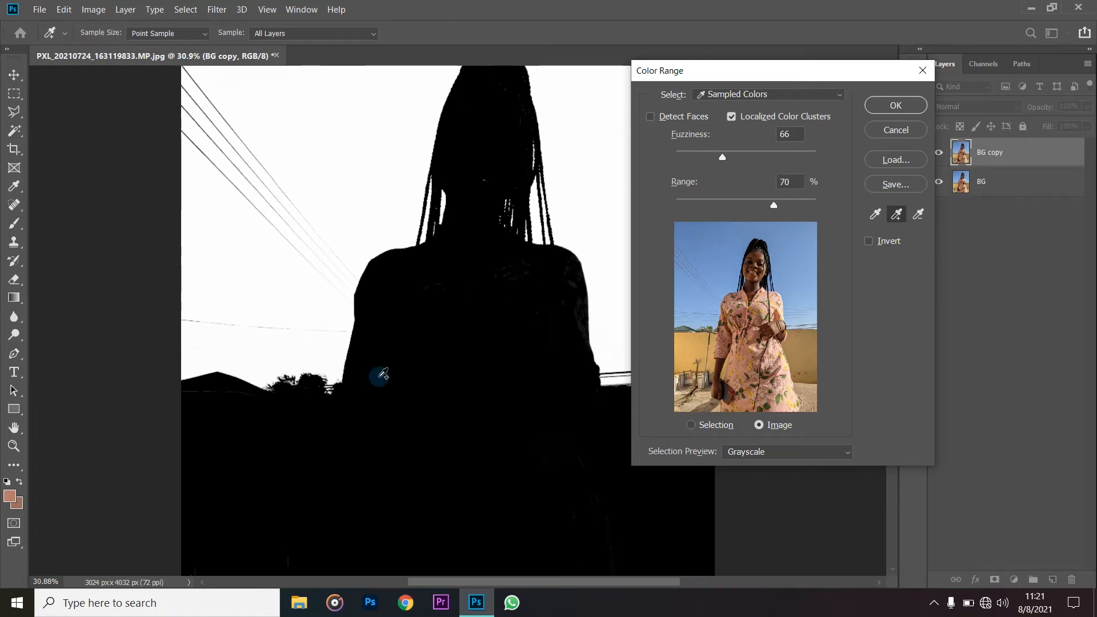
{"action": "left_click", "coordinate": [355, 416]}
{"action": "key", "text": "ctrl+z"}
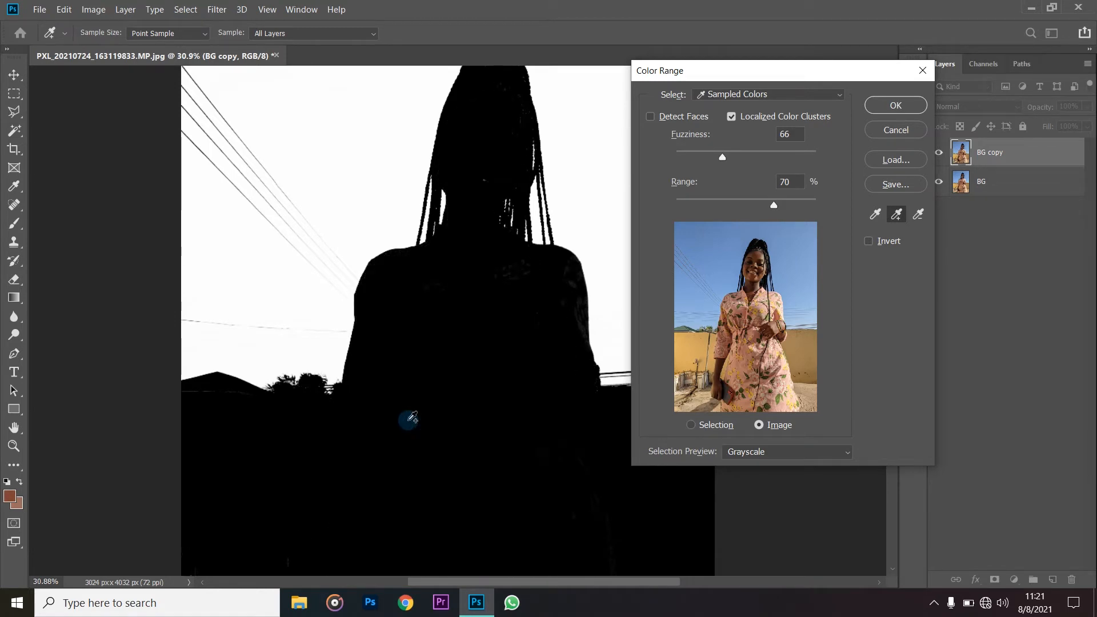
{"action": "scroll", "coordinate": [454, 454], "scroll_direction": "down", "scroll_amount": 3}
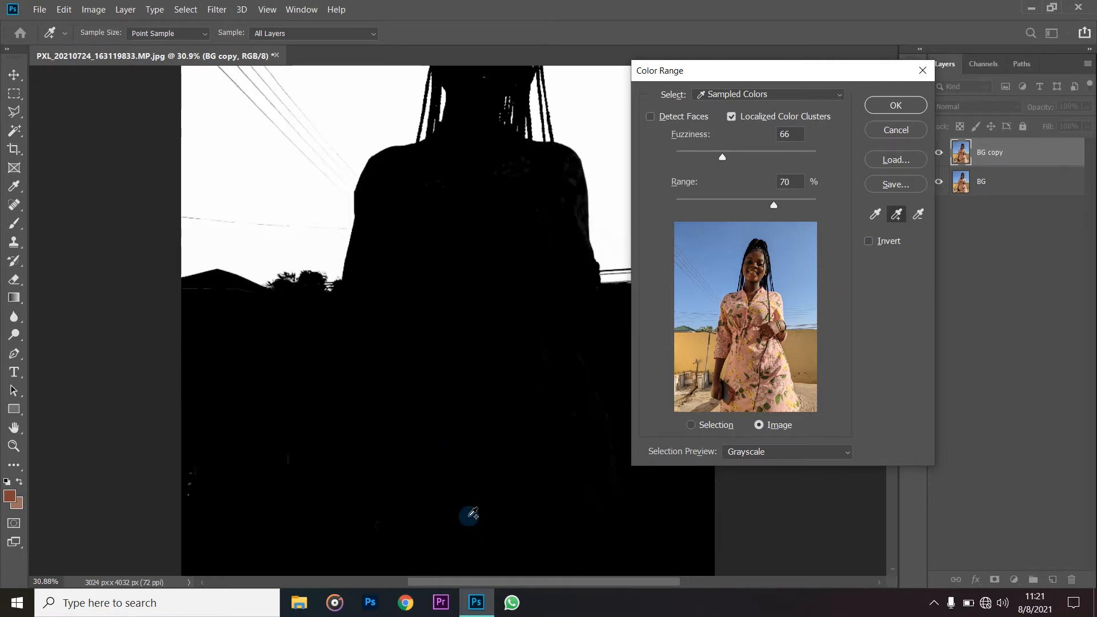
{"action": "left_click", "coordinate": [469, 516]}
{"action": "scroll", "coordinate": [499, 369], "scroll_direction": "down", "scroll_amount": 1}
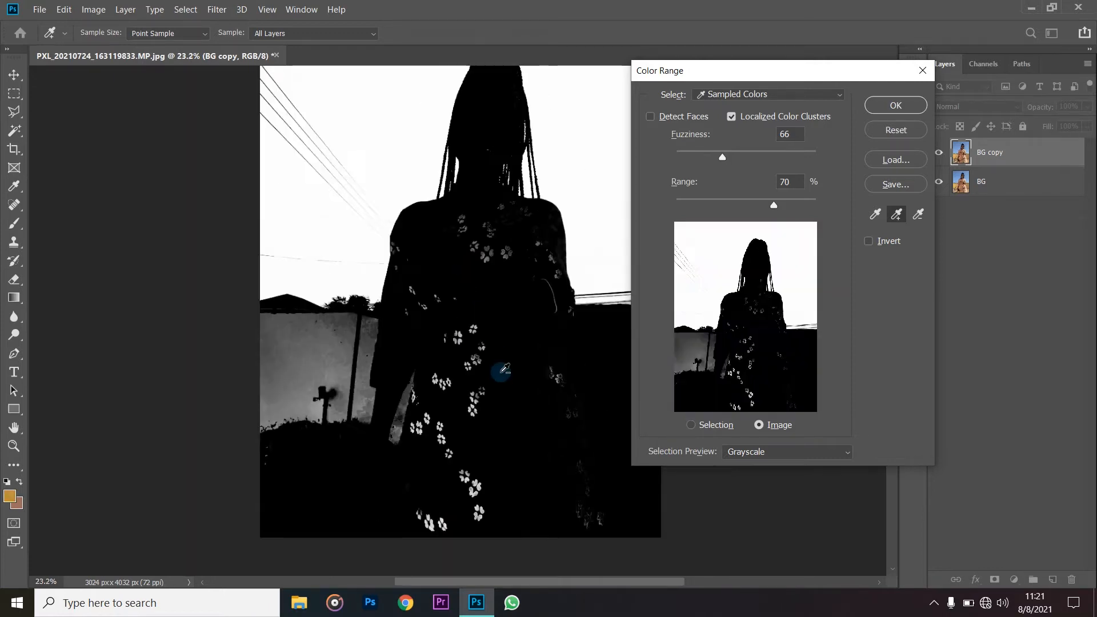
{"action": "scroll", "coordinate": [574, 239], "scroll_direction": "right", "scroll_amount": 1}
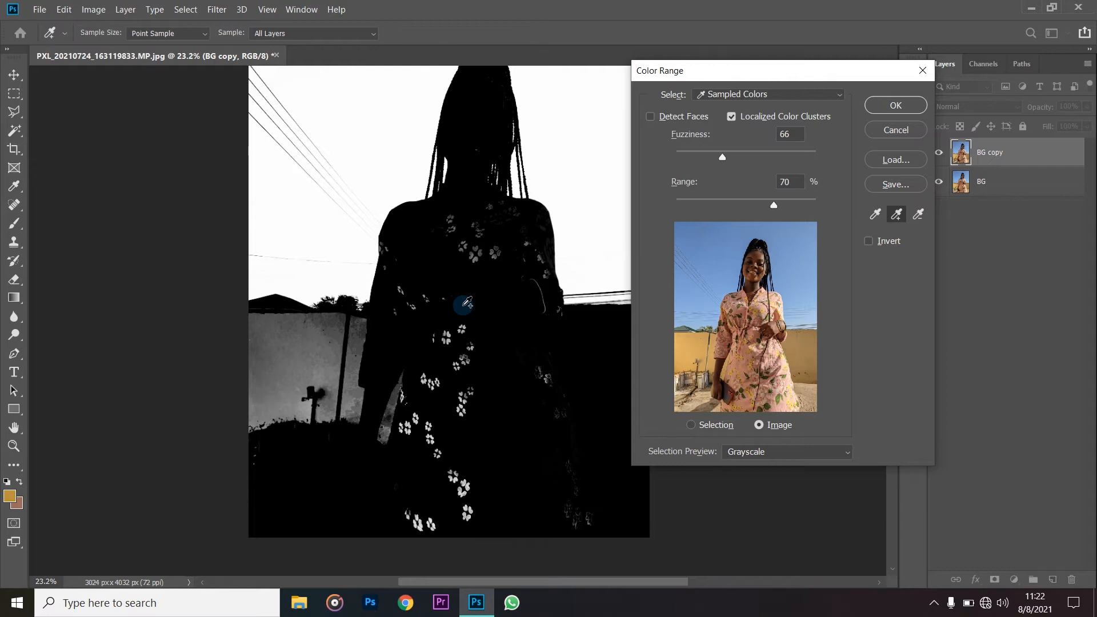
{"action": "left_click", "coordinate": [379, 206]}
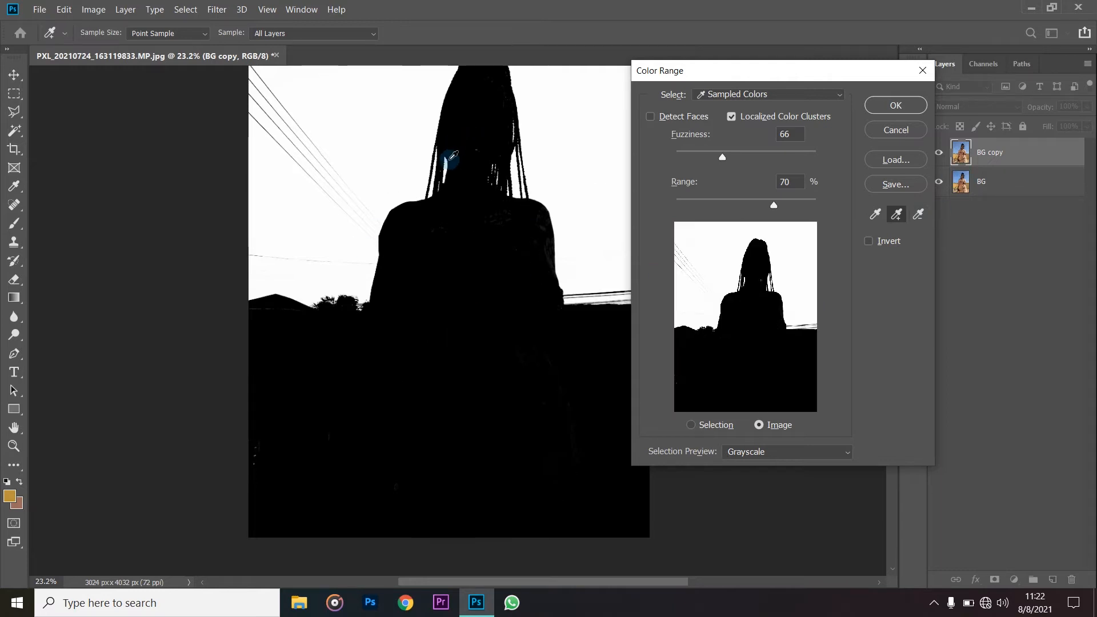
- Accept the Color Range selection of the sky, and hide the BG layer
{"action": "key", "text": "ctrl+minus"}
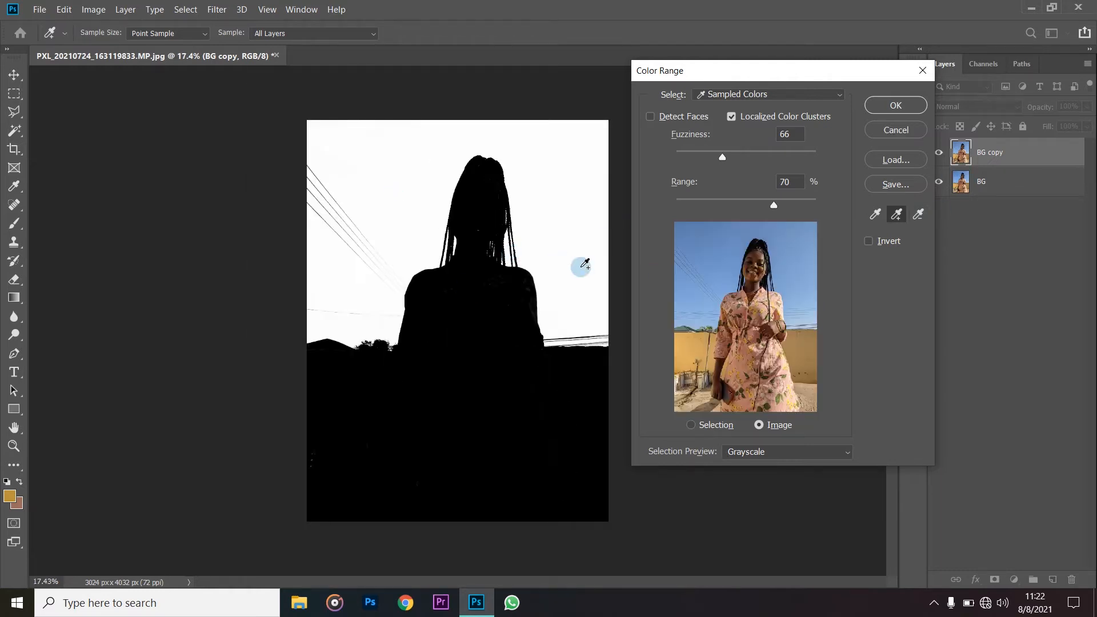
{"action": "left_click", "coordinate": [895, 106]}
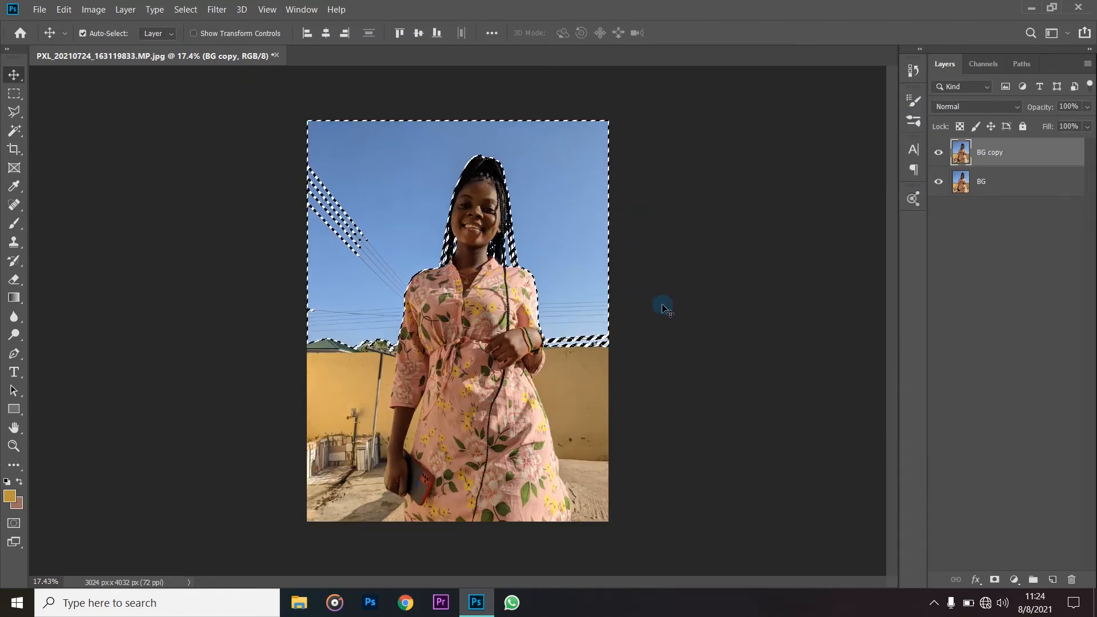
{"action": "left_click", "coordinate": [938, 181]}
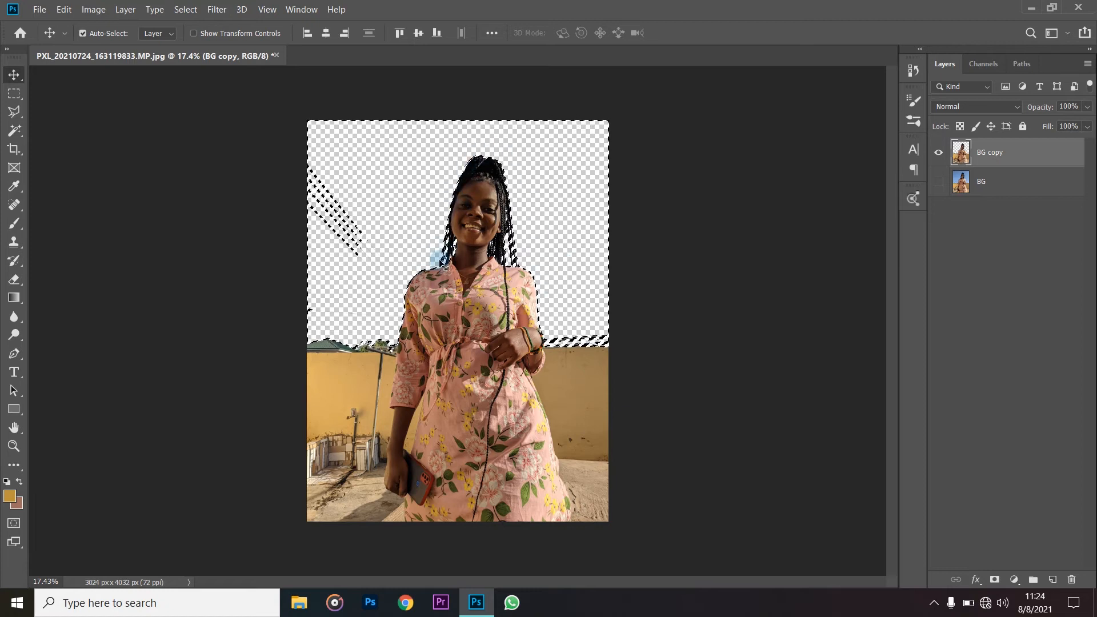
- Inspect the braid edges of the cutout up close, and undo the deletion of the selected sky
{"action": "scroll", "coordinate": [530, 298], "scroll_direction": "up", "scroll_amount": 6}
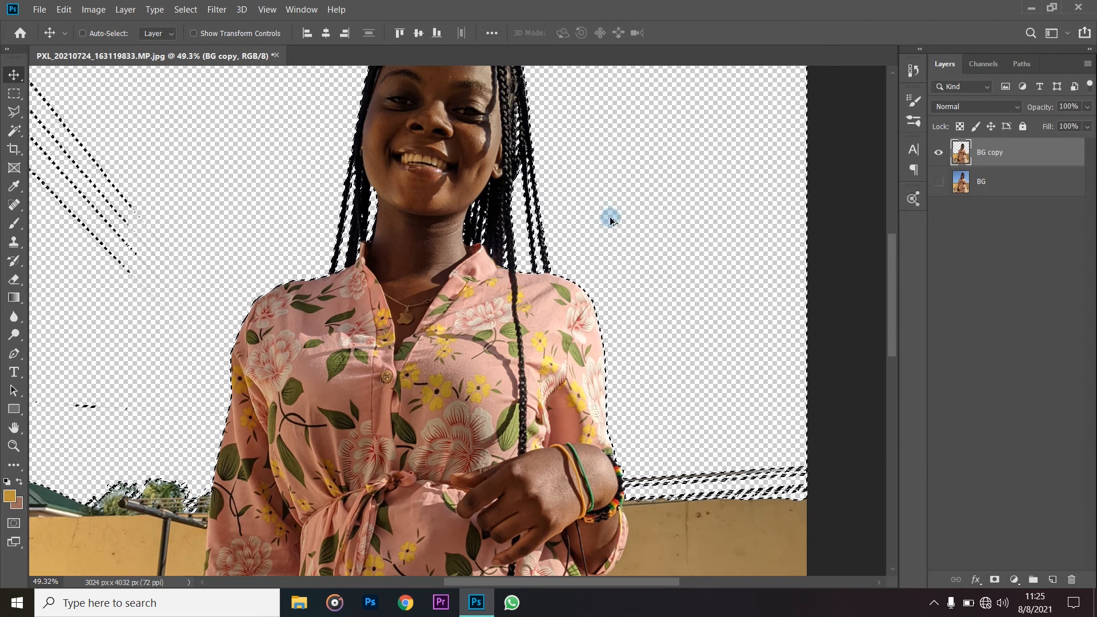
{"action": "scroll", "coordinate": [632, 238], "scroll_direction": "down", "scroll_amount": 3}
{"action": "scroll", "coordinate": [642, 237], "scroll_direction": "down", "scroll_amount": 1}
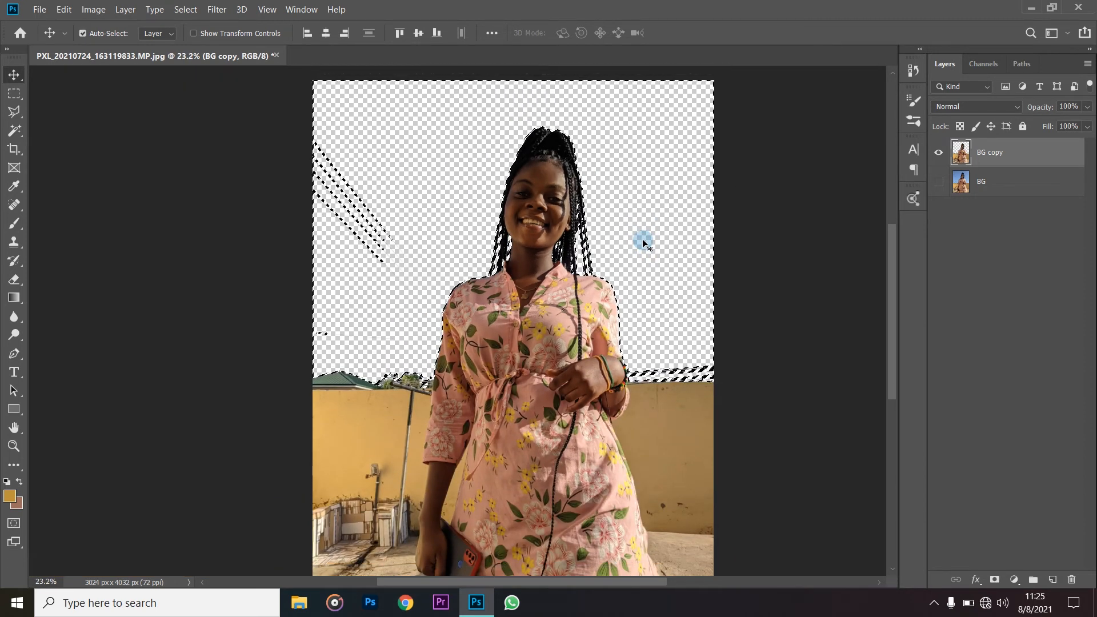
{"action": "key", "text": "ctrl+z"}
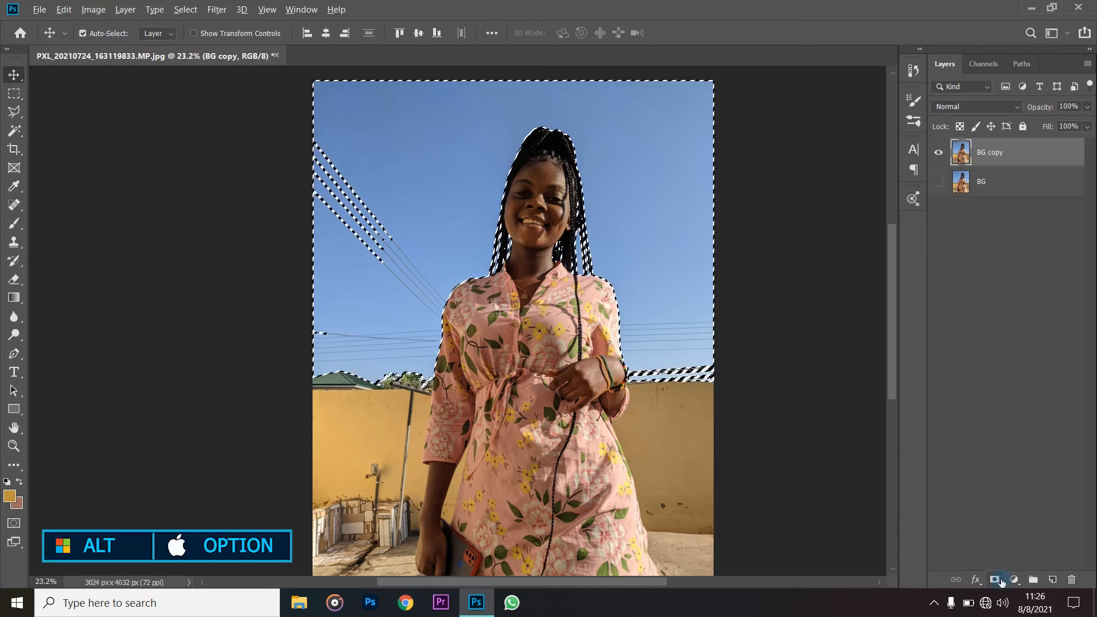
- Hide the selected sky on BG copy with an inverted layer mask
{"action": "left_click", "coordinate": [996, 580], "text": "alt"}
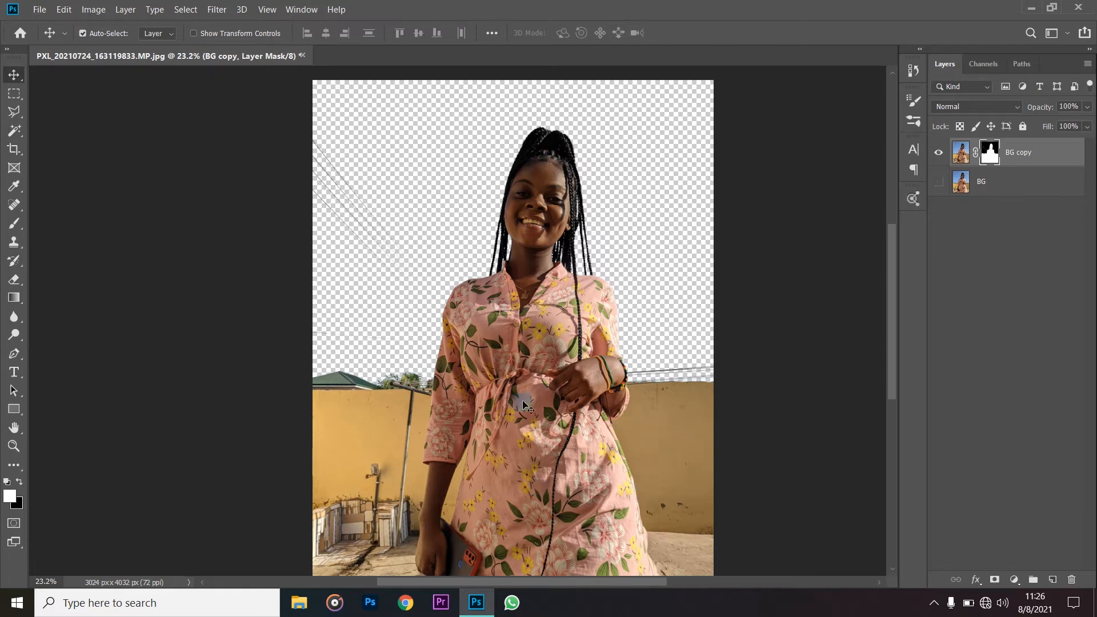
- Examine the masked cutout up close along the braids, shoulders, sleeves and the power lines by the wall
{"action": "scroll", "coordinate": [566, 230], "scroll_direction": "down", "scroll_amount": 1}
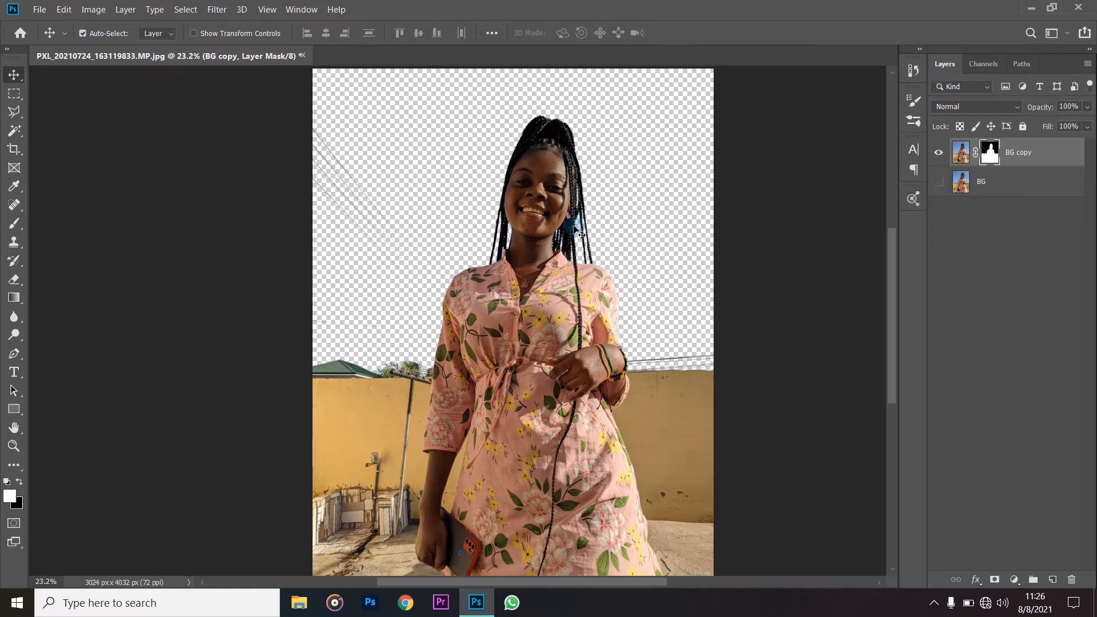
{"action": "scroll", "coordinate": [576, 231], "scroll_direction": "up", "scroll_amount": 3}
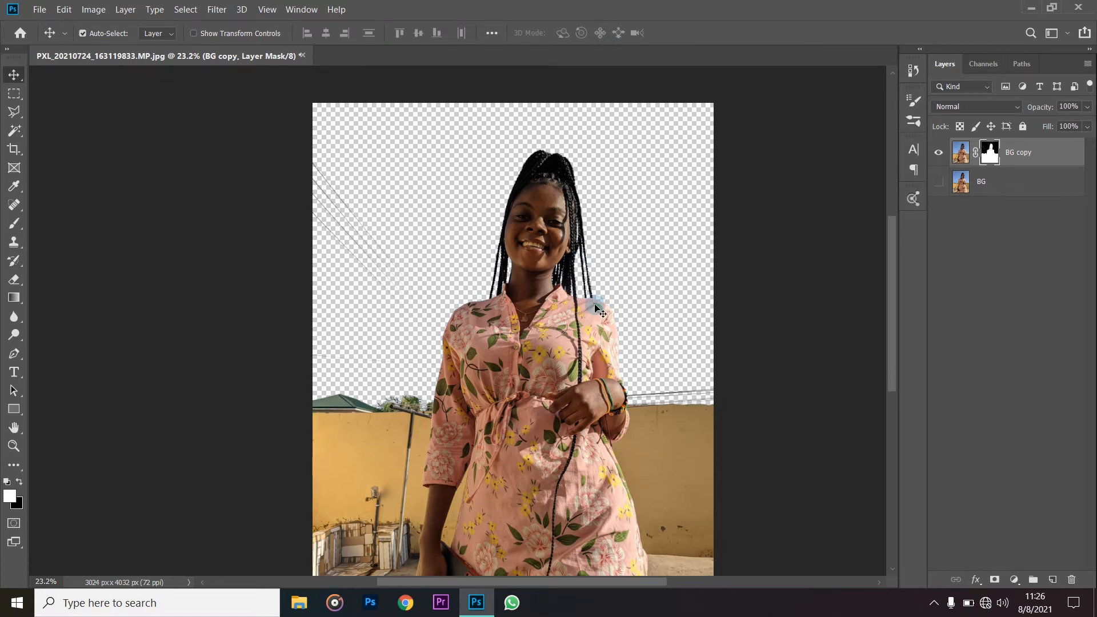
{"action": "scroll", "coordinate": [595, 308], "scroll_direction": "up", "scroll_amount": 6}
{"action": "scroll", "coordinate": [580, 306], "scroll_direction": "up", "scroll_amount": 4}
{"action": "scroll", "coordinate": [600, 304], "scroll_direction": "down", "scroll_amount": 3}
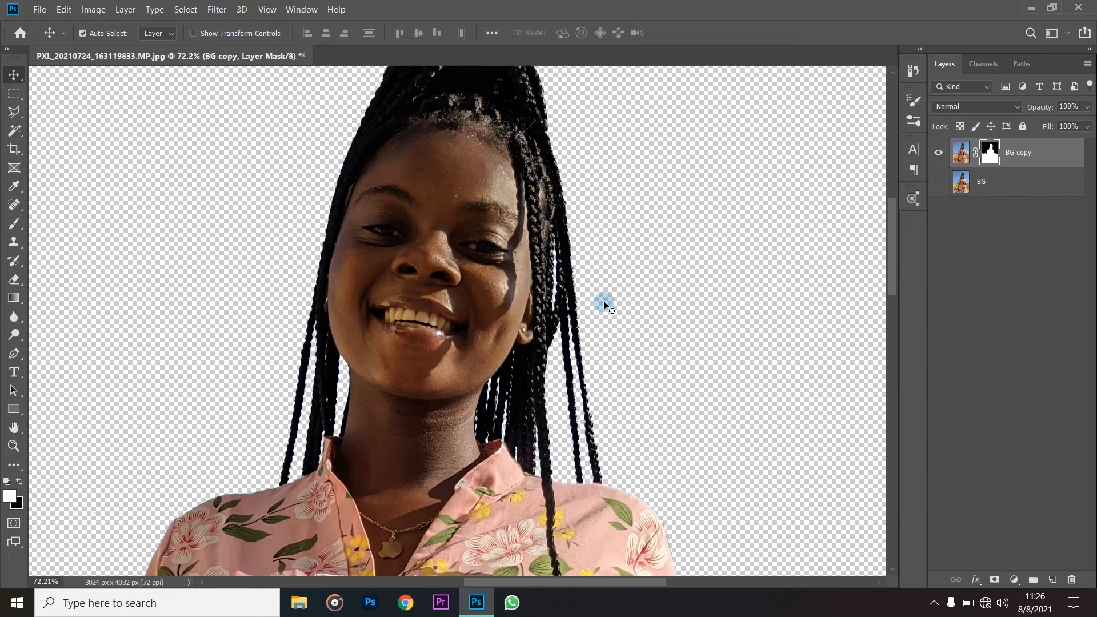
{"action": "scroll", "coordinate": [600, 307], "scroll_direction": "down", "scroll_amount": 2}
{"action": "scroll", "coordinate": [275, 386], "scroll_direction": "down", "scroll_amount": 4}
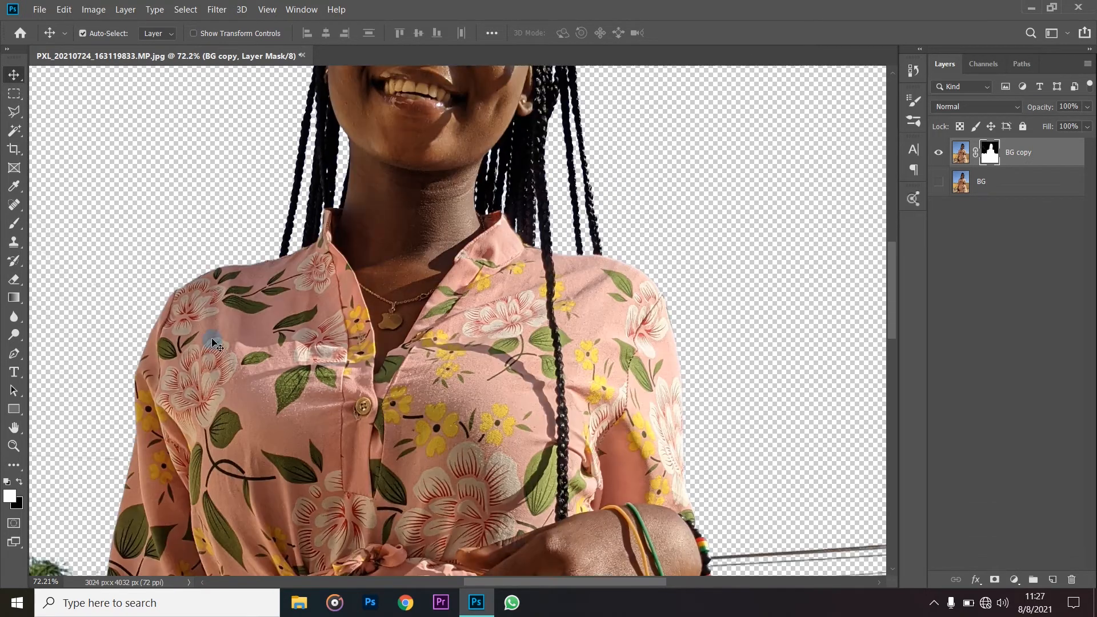
{"action": "scroll", "coordinate": [212, 343], "scroll_direction": "down", "scroll_amount": 3}
{"action": "scroll", "coordinate": [106, 337], "scroll_direction": "up", "scroll_amount": 2}
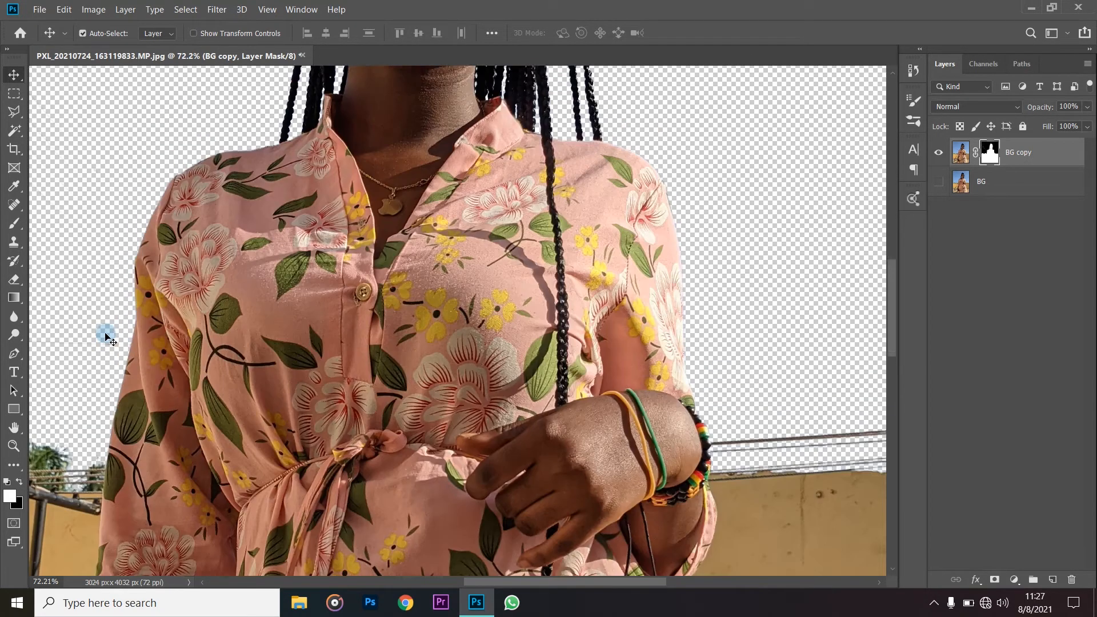
{"action": "scroll", "coordinate": [106, 338], "scroll_direction": "up", "scroll_amount": 5}
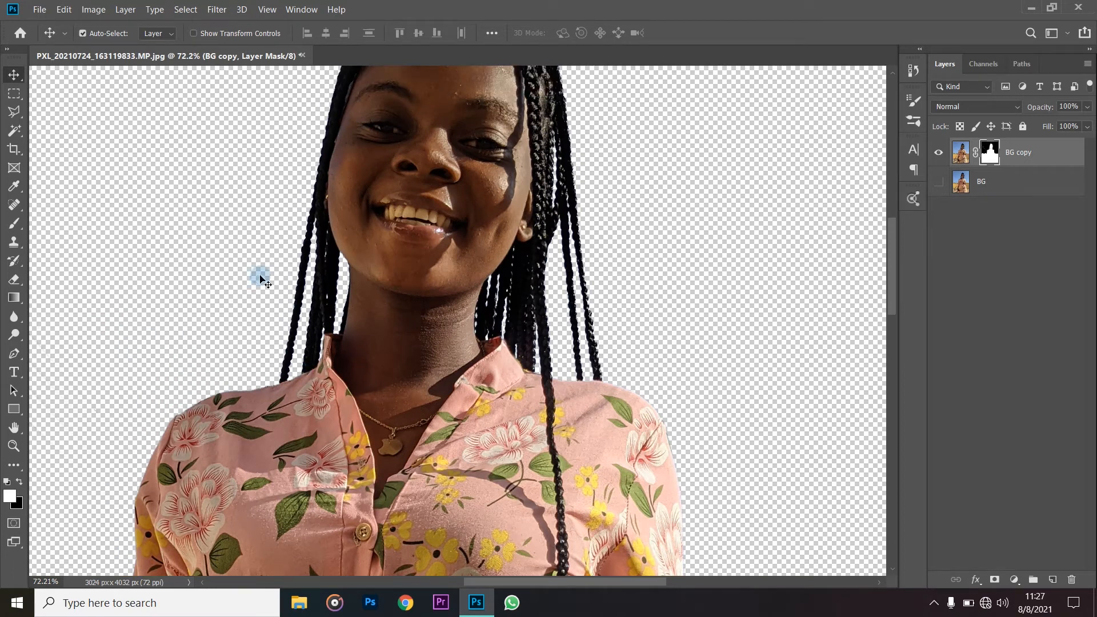
{"action": "scroll", "coordinate": [259, 280], "scroll_direction": "up", "scroll_amount": 3}
{"action": "scroll", "coordinate": [577, 320], "scroll_direction": "down", "scroll_amount": 3}
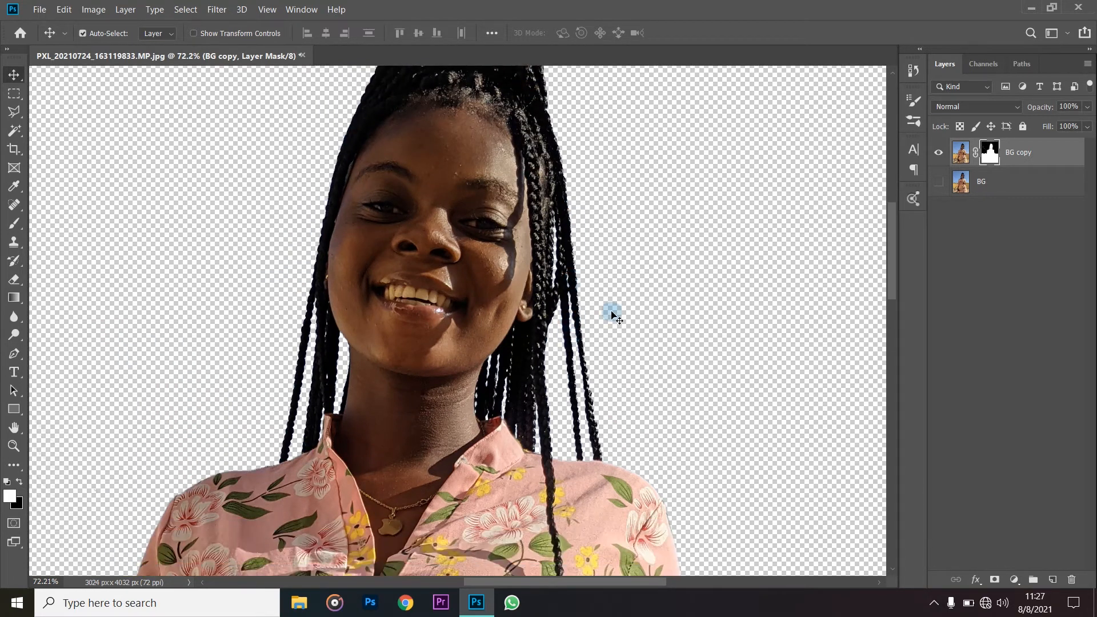
- Select the Pen tool, and look over where the dress and sleeve meet the yellow wall
{"action": "scroll", "coordinate": [695, 311], "scroll_direction": "down", "scroll_amount": 3}
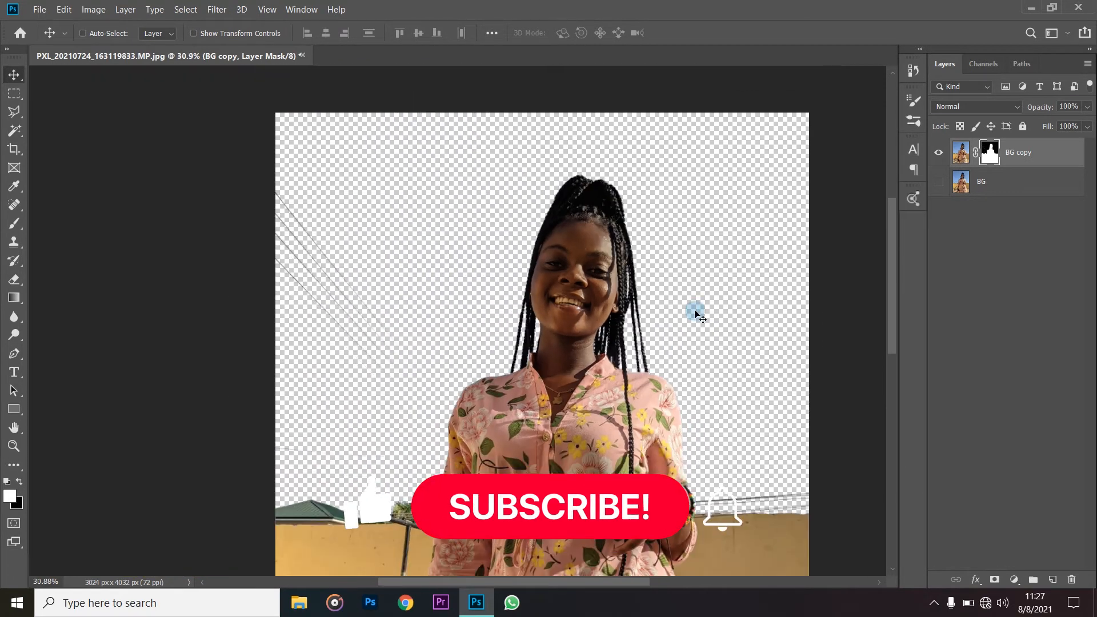
{"action": "scroll", "coordinate": [710, 306], "scroll_direction": "down", "scroll_amount": 2}
{"action": "scroll", "coordinate": [724, 280], "scroll_direction": "down", "scroll_amount": 2}
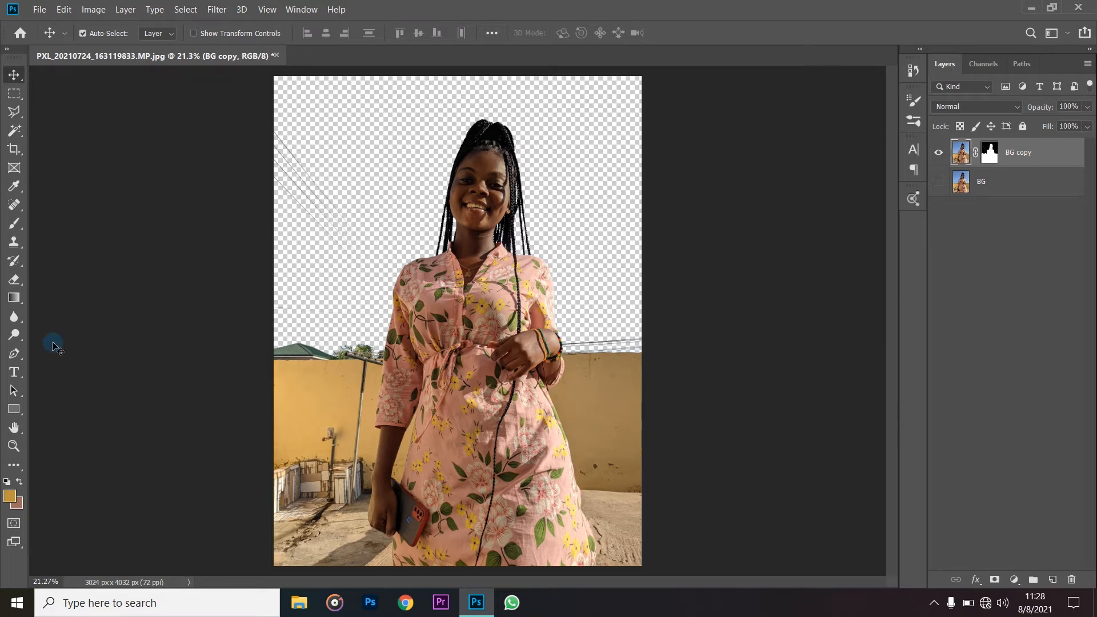
{"action": "left_click", "coordinate": [14, 353]}
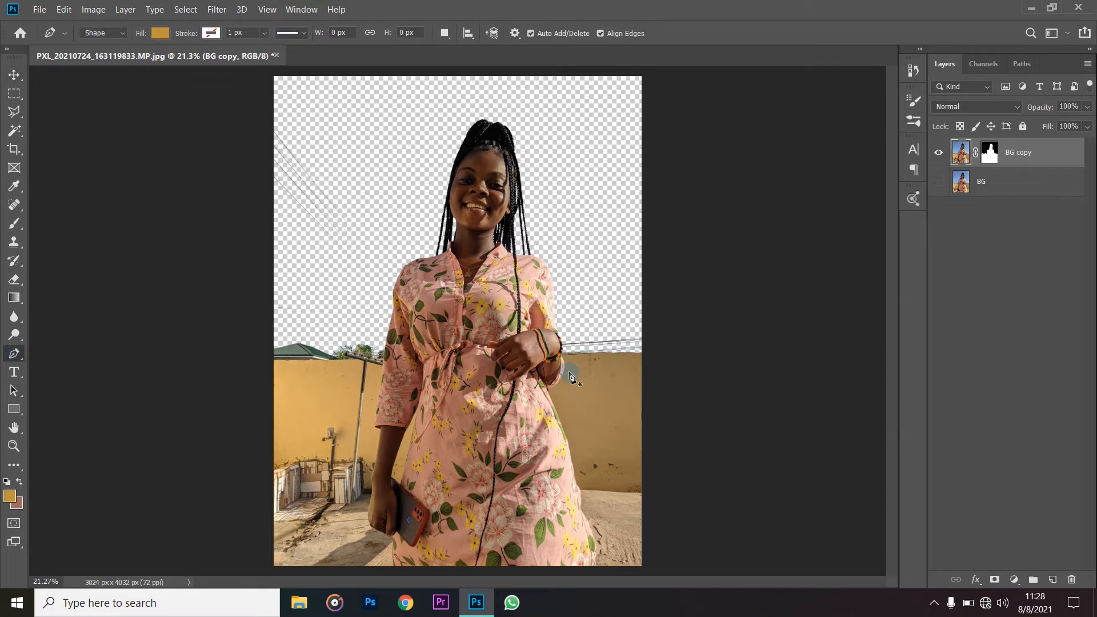
{"action": "scroll", "coordinate": [655, 421], "scroll_direction": "up", "scroll_amount": 2}
{"action": "scroll", "coordinate": [612, 436], "scroll_direction": "down", "scroll_amount": 4}
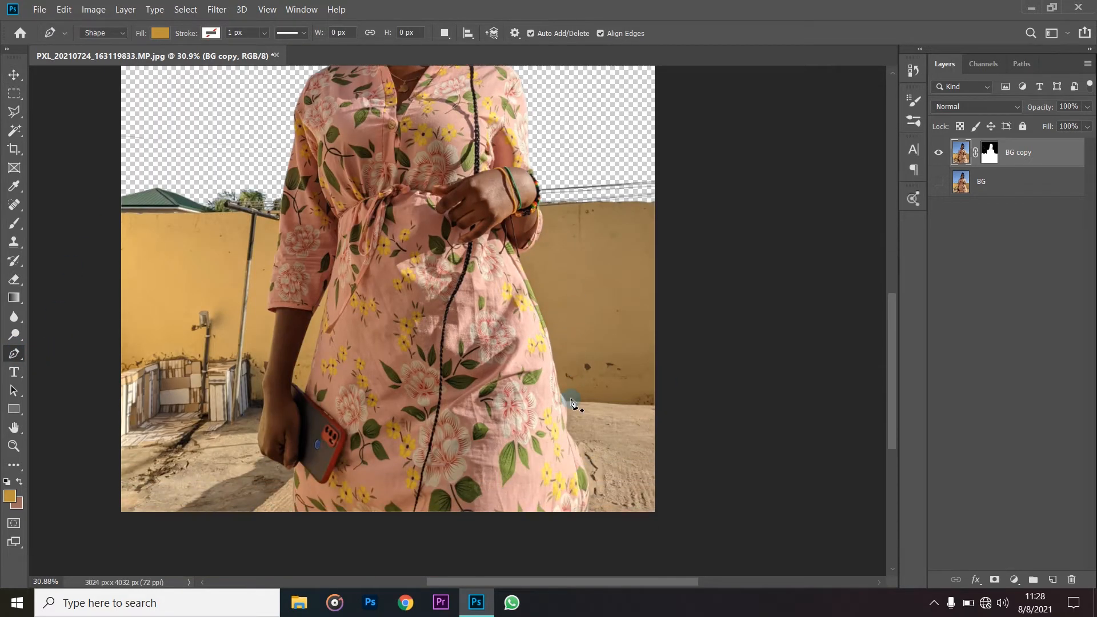
{"action": "scroll", "coordinate": [574, 343], "scroll_direction": "down", "scroll_amount": 2}
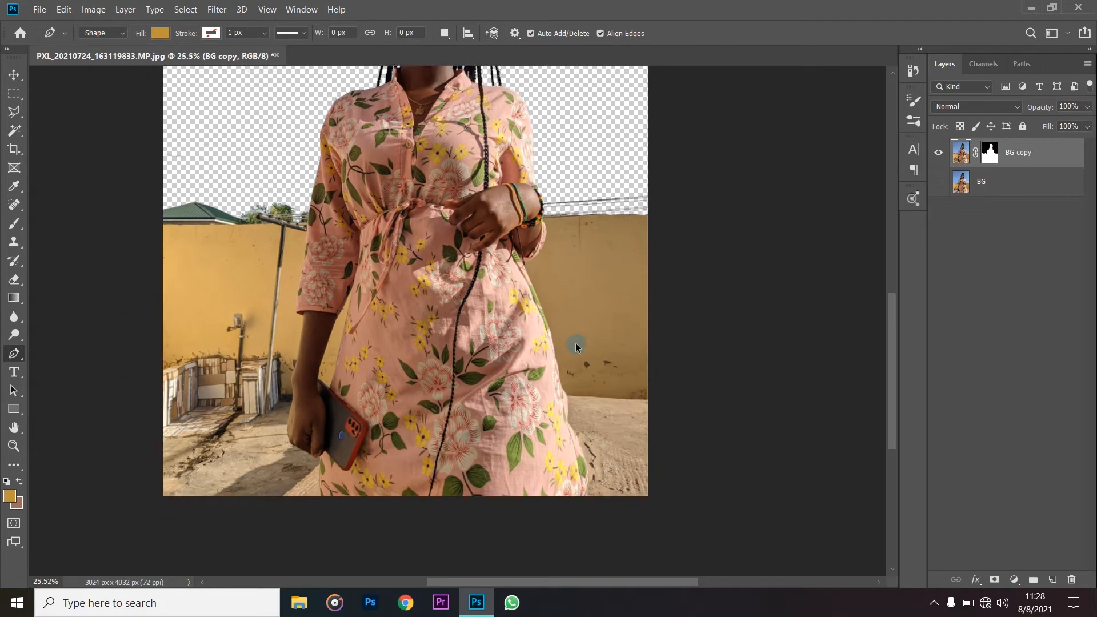
{"action": "scroll", "coordinate": [574, 343], "scroll_direction": "up", "scroll_amount": 2}
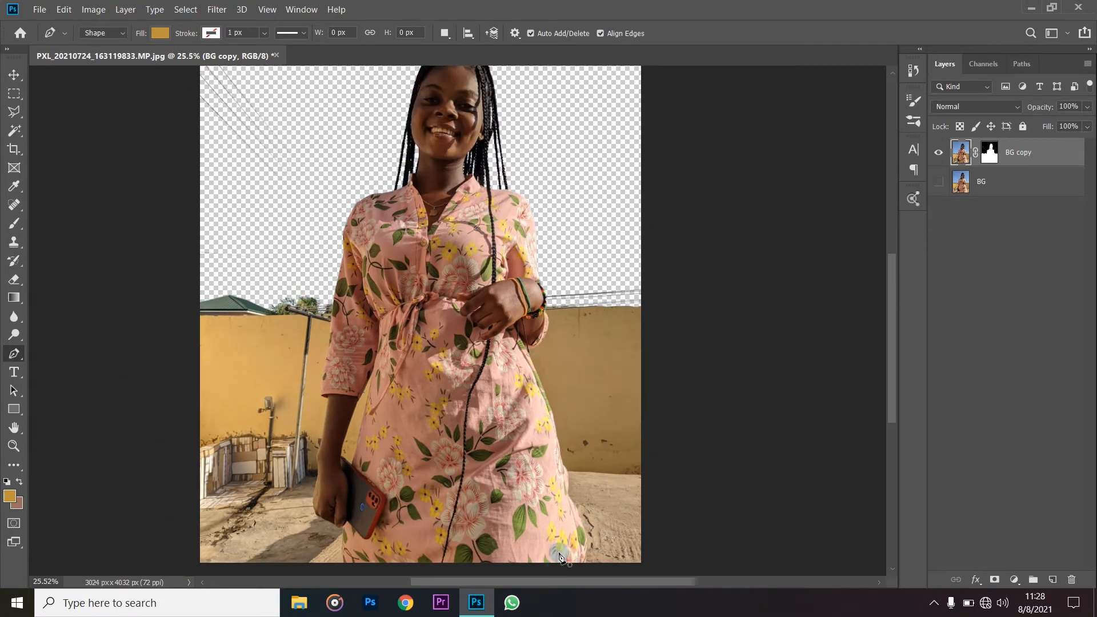
{"action": "scroll", "coordinate": [558, 569], "scroll_direction": "down", "scroll_amount": 2}
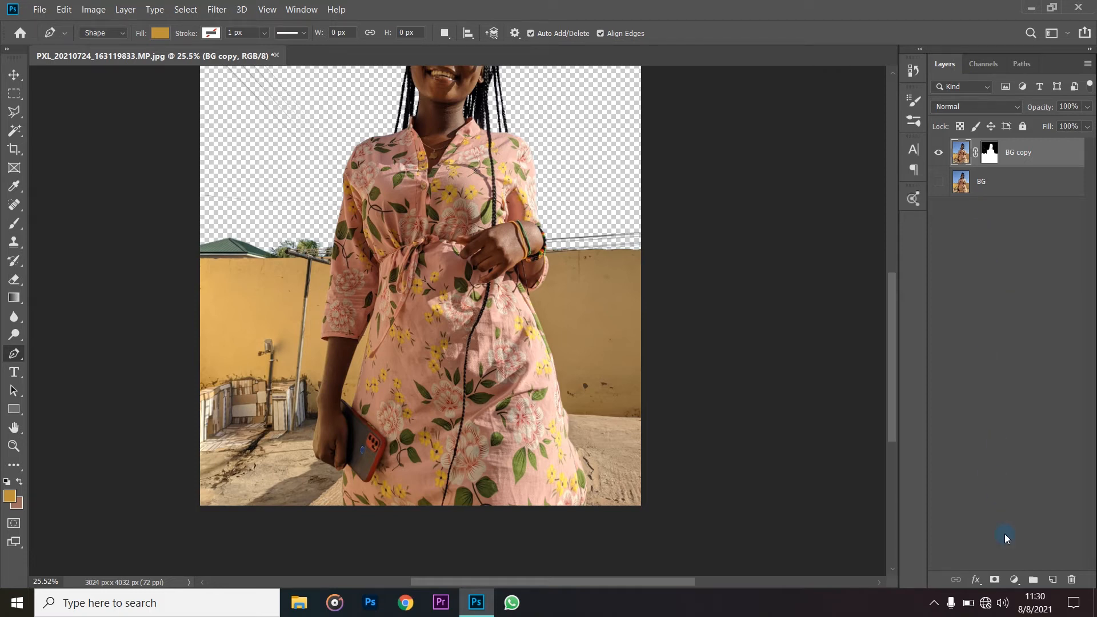
- Add a Curves adjustment layer above BG copy, and move its settings clear of the woman
{"action": "left_click", "coordinate": [1014, 580]}
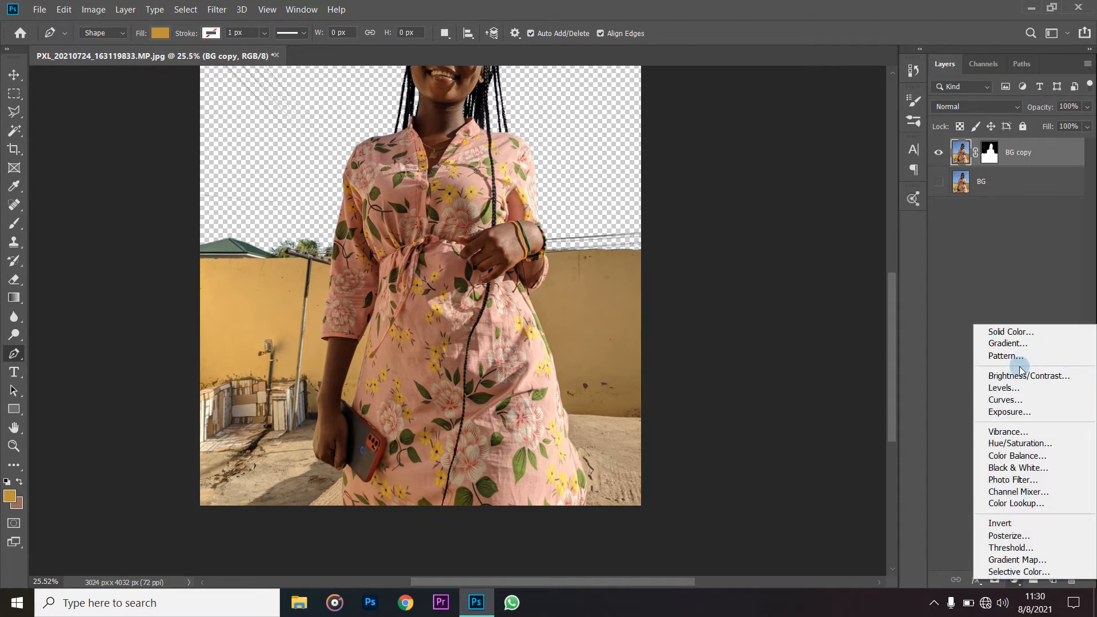
{"action": "left_click", "coordinate": [1005, 399]}
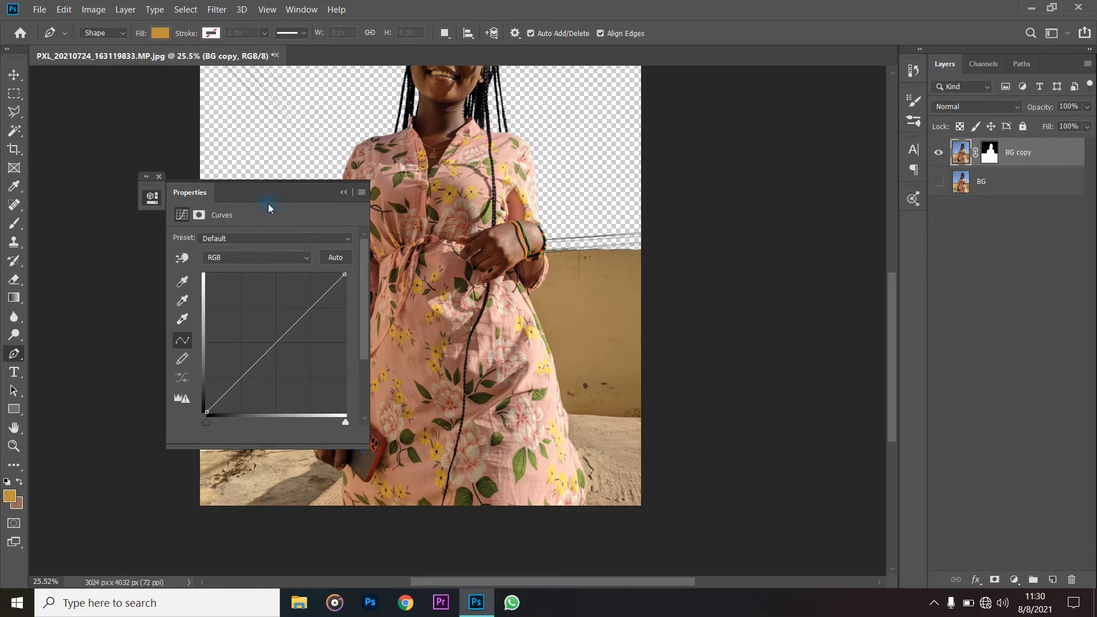
{"action": "left_click_drag", "start_coordinate": [266, 194], "coordinate": [160, 161]}
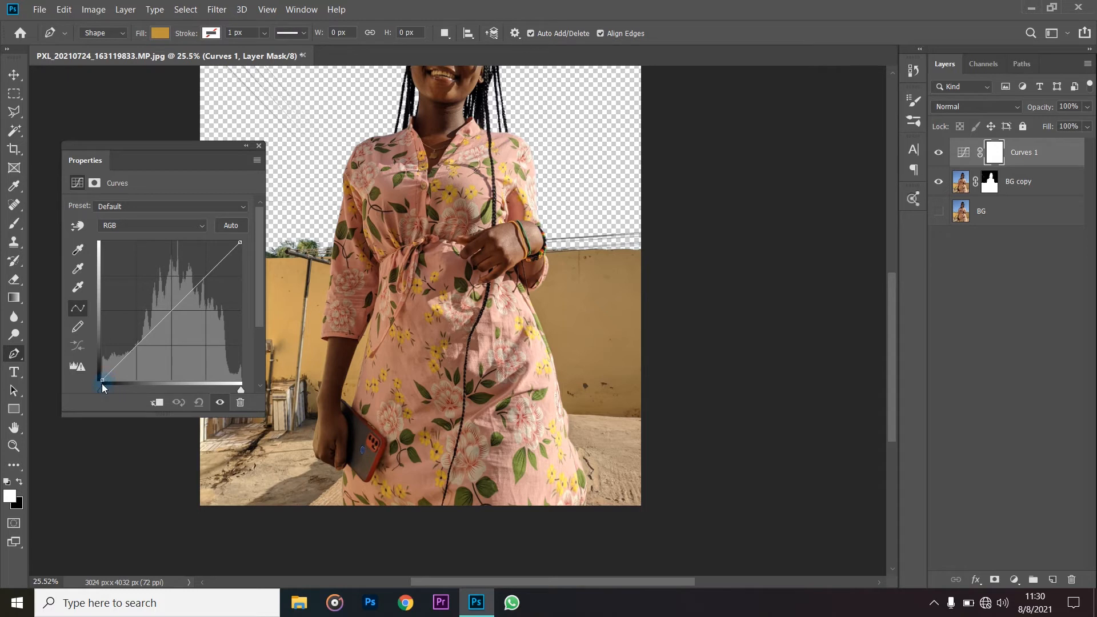
- Deepen the shadows and contrast with a mild S-shaped RGB curve, and compare the photo with Curves 1 hidden and shown
{"action": "left_click_drag", "start_coordinate": [101, 382], "coordinate": [110, 380]}
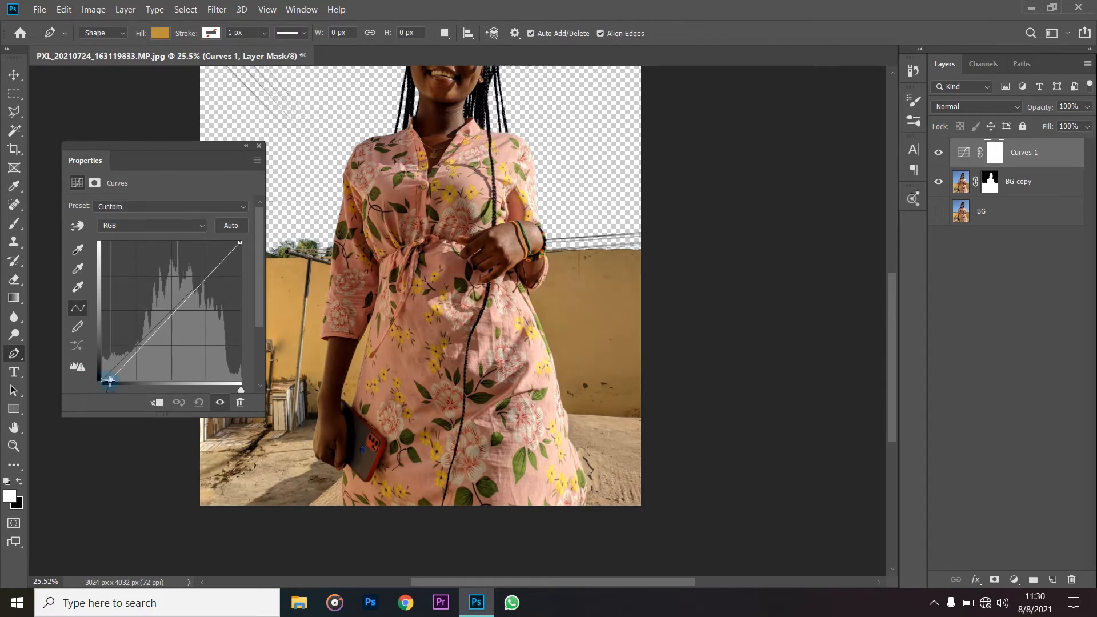
{"action": "left_click_drag", "start_coordinate": [210, 277], "coordinate": [206, 268]}
{"action": "left_click_drag", "start_coordinate": [125, 364], "coordinate": [136, 361]}
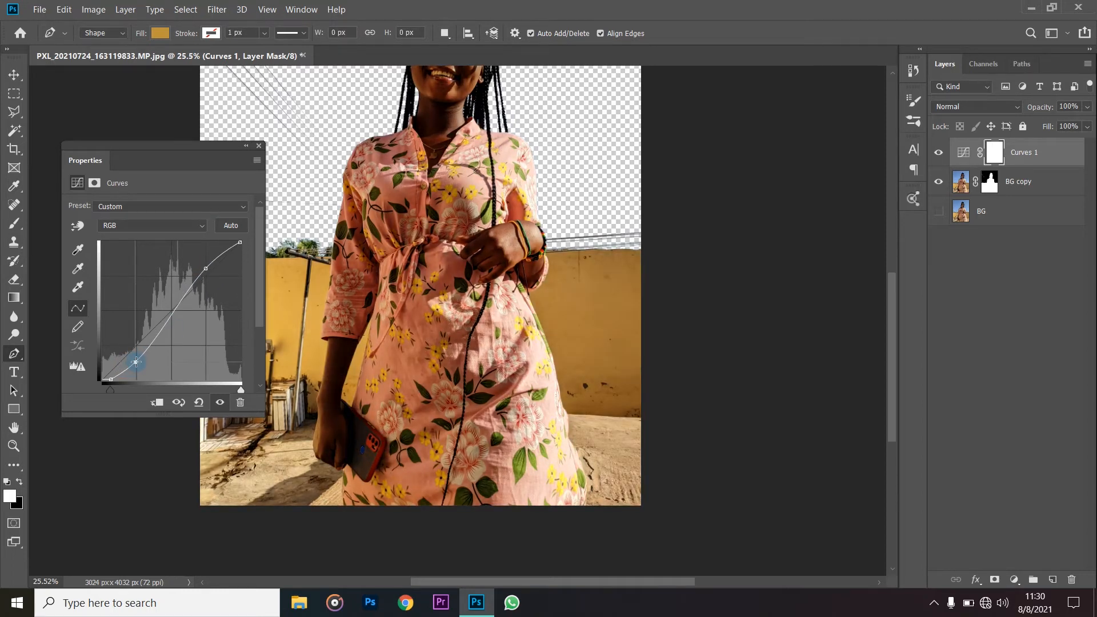
{"action": "left_click_drag", "start_coordinate": [136, 364], "coordinate": [135, 365]}
{"action": "left_click_drag", "start_coordinate": [205, 268], "coordinate": [223, 257]}
{"action": "left_click_drag", "start_coordinate": [138, 364], "coordinate": [140, 354]}
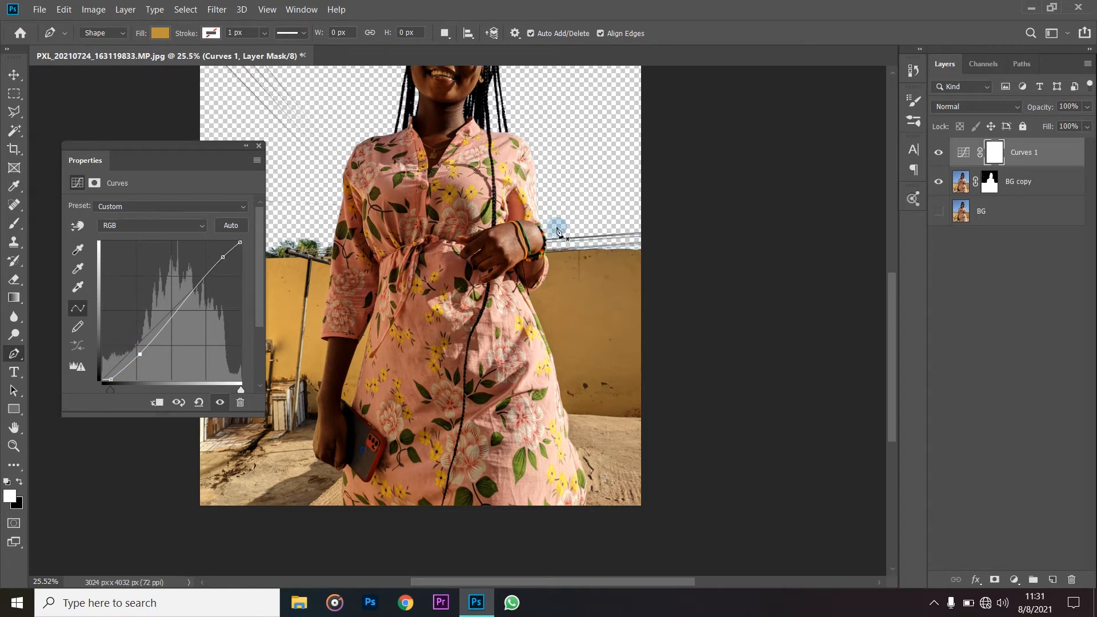
{"action": "left_click", "coordinate": [259, 146]}
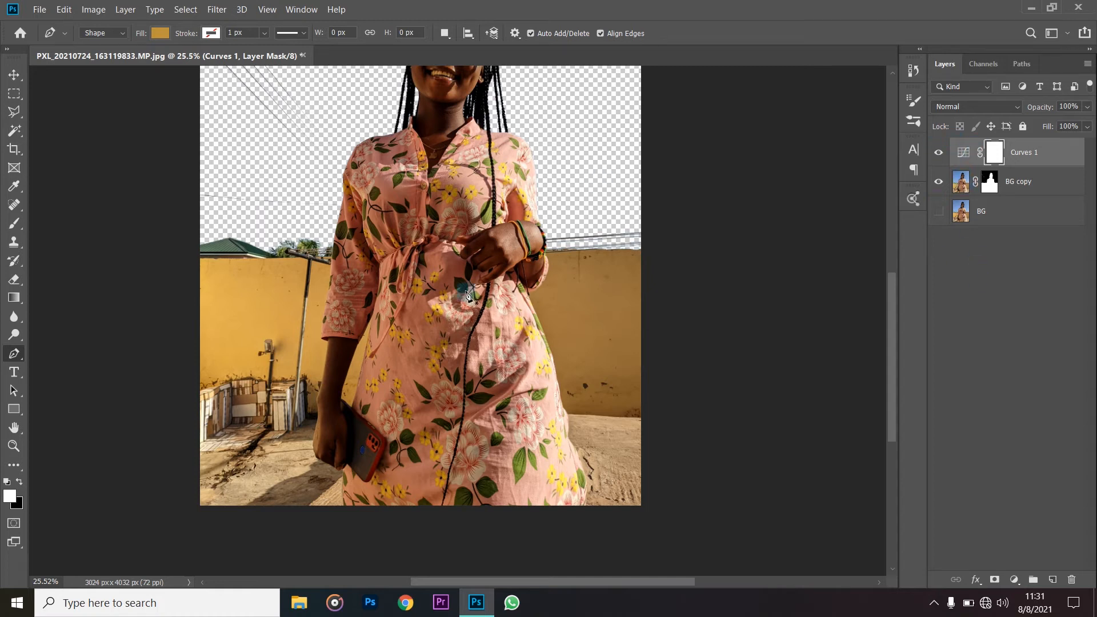
{"action": "left_click", "coordinate": [939, 153]}
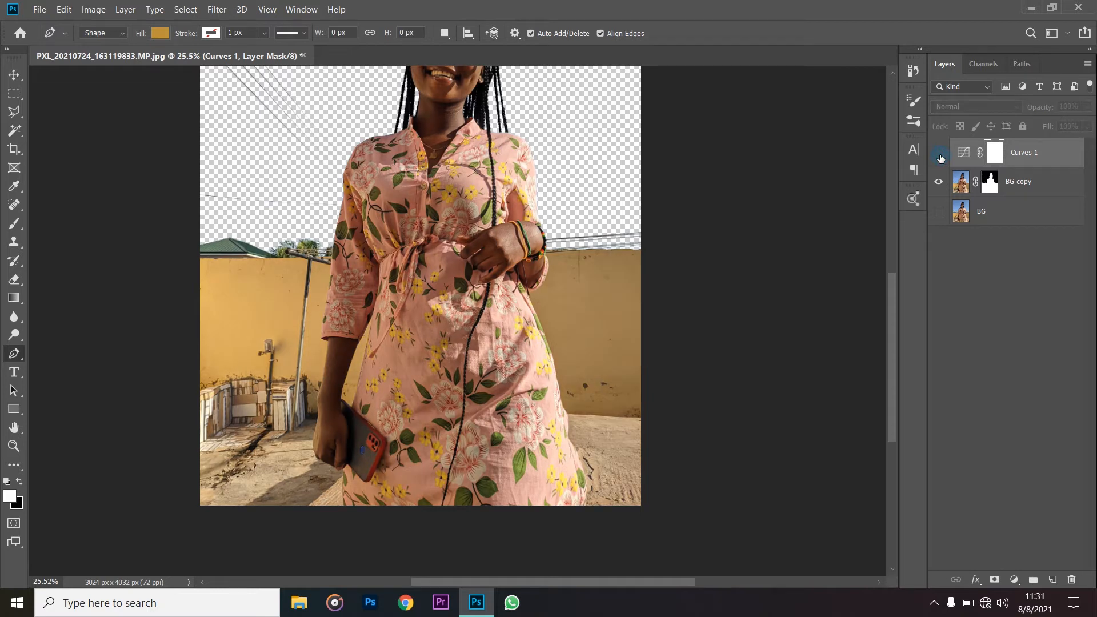
{"action": "left_click", "coordinate": [939, 153]}
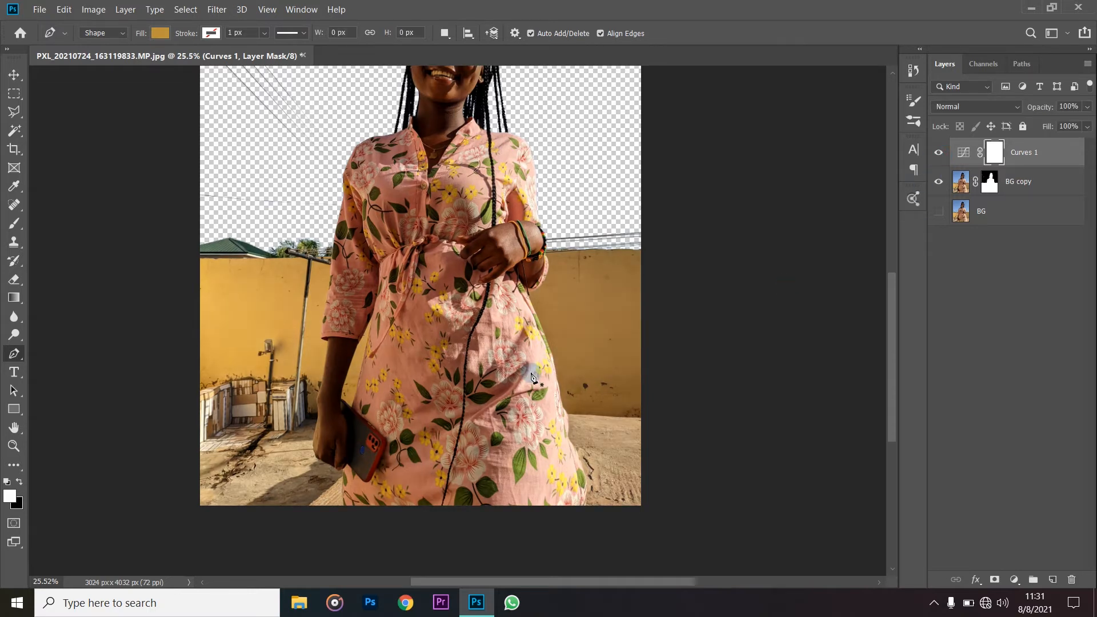
- Enlarge the bent arm's sleeve cuff against the wall to 300% for inspection
{"action": "scroll", "coordinate": [558, 427], "scroll_direction": "up", "scroll_amount": 1}
{"action": "scroll", "coordinate": [558, 427], "scroll_direction": "up", "scroll_amount": 3}
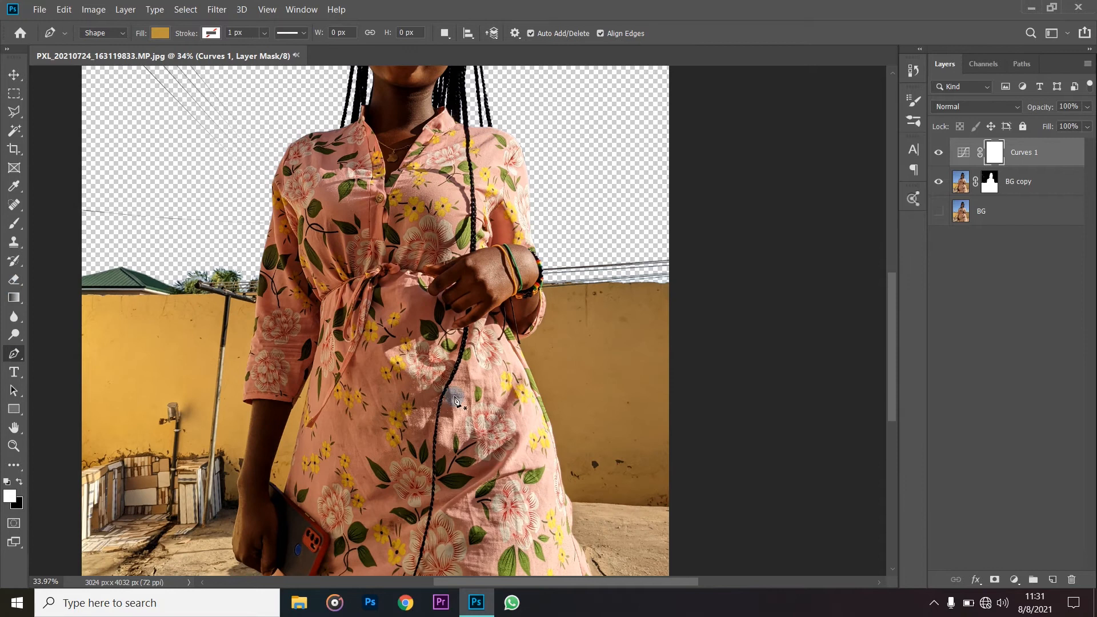
{"action": "scroll", "coordinate": [584, 312], "scroll_direction": "down", "scroll_amount": 2}
{"action": "scroll", "coordinate": [553, 306], "scroll_direction": "up", "scroll_amount": 5}
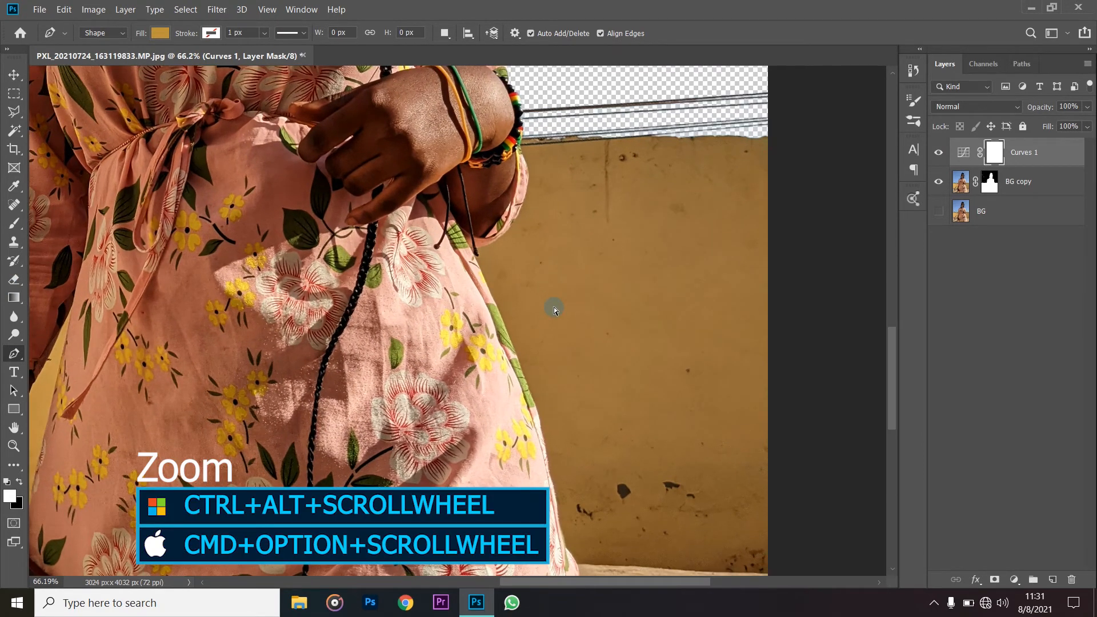
{"action": "scroll", "coordinate": [554, 309], "scroll_direction": "up", "scroll_amount": 3}
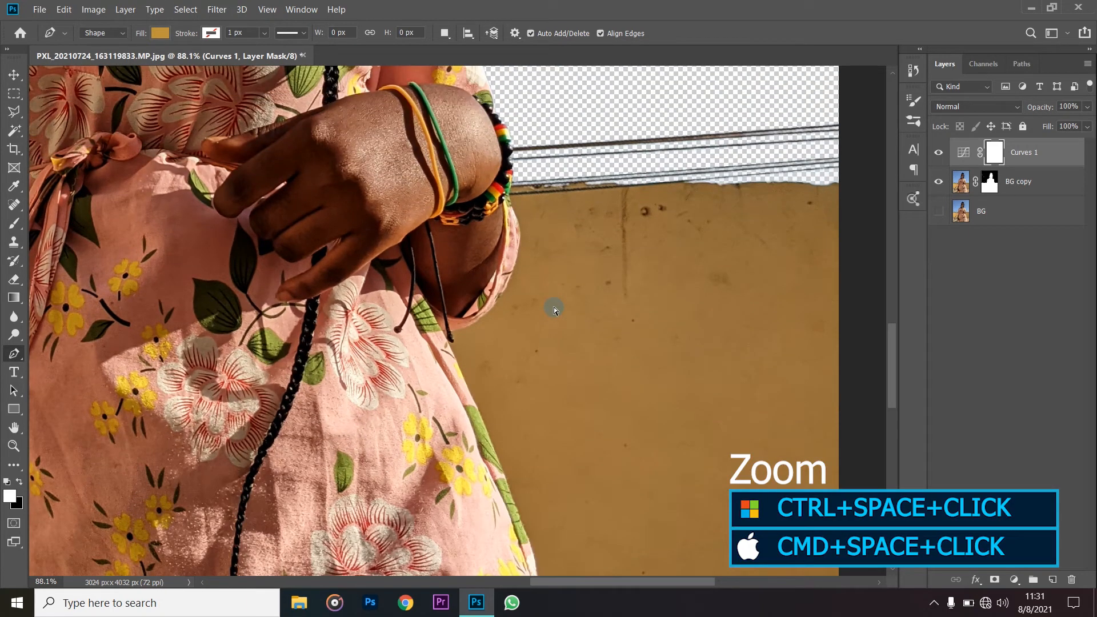
{"action": "left_click", "coordinate": [539, 278], "text": "ctrl"}
{"action": "left_click", "coordinate": [517, 252], "text": "ctrl"}
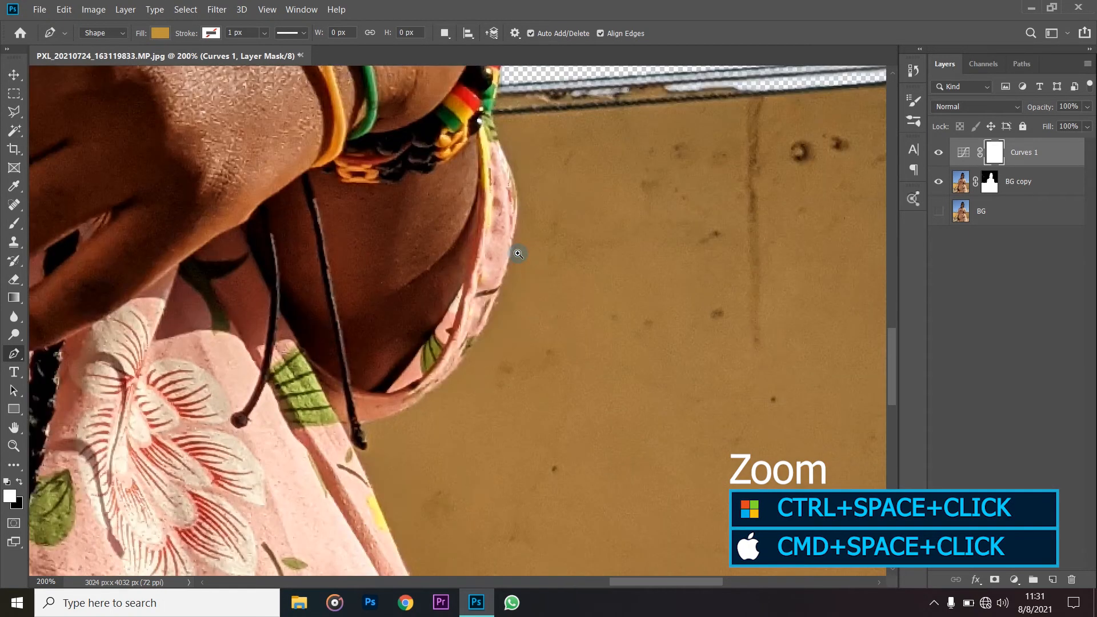
{"action": "left_click", "coordinate": [518, 254], "text": "ctrl"}
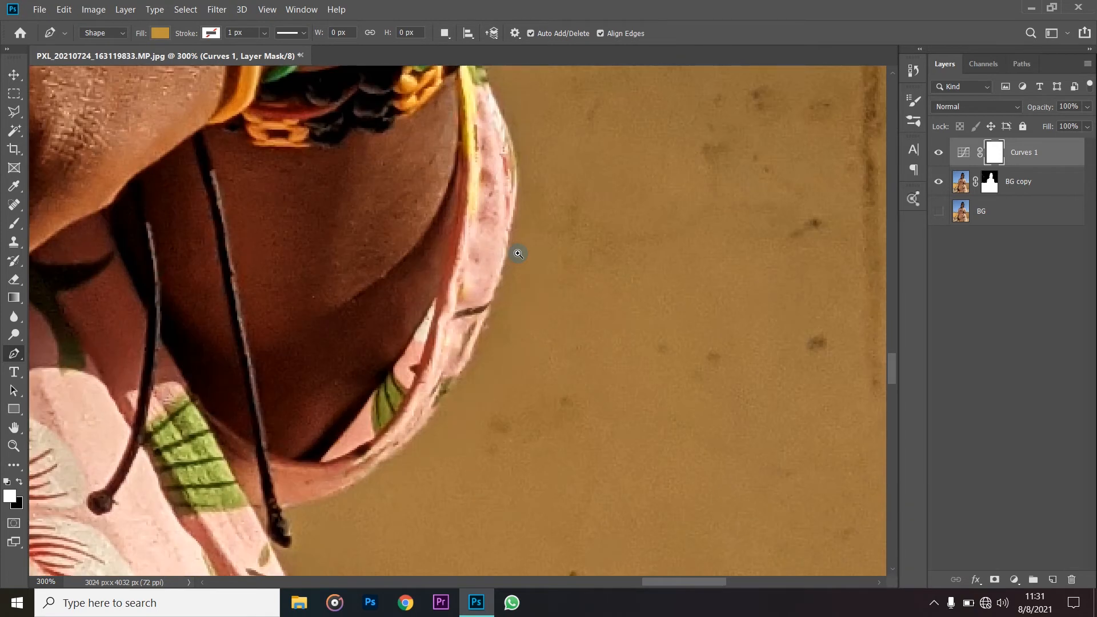
- Examine the outline of the sleeve cuff and beaded bracelet against the wall and power lines
{"action": "scroll", "coordinate": [519, 254], "scroll_direction": "right", "scroll_amount": 2}
{"action": "scroll", "coordinate": [518, 254], "scroll_direction": "left", "scroll_amount": 3}
{"action": "scroll", "coordinate": [519, 254], "scroll_direction": "right", "scroll_amount": 2}
{"action": "scroll", "coordinate": [519, 254], "scroll_direction": "left", "scroll_amount": 2}
{"action": "scroll", "coordinate": [519, 253], "scroll_direction": "left", "scroll_amount": 10}
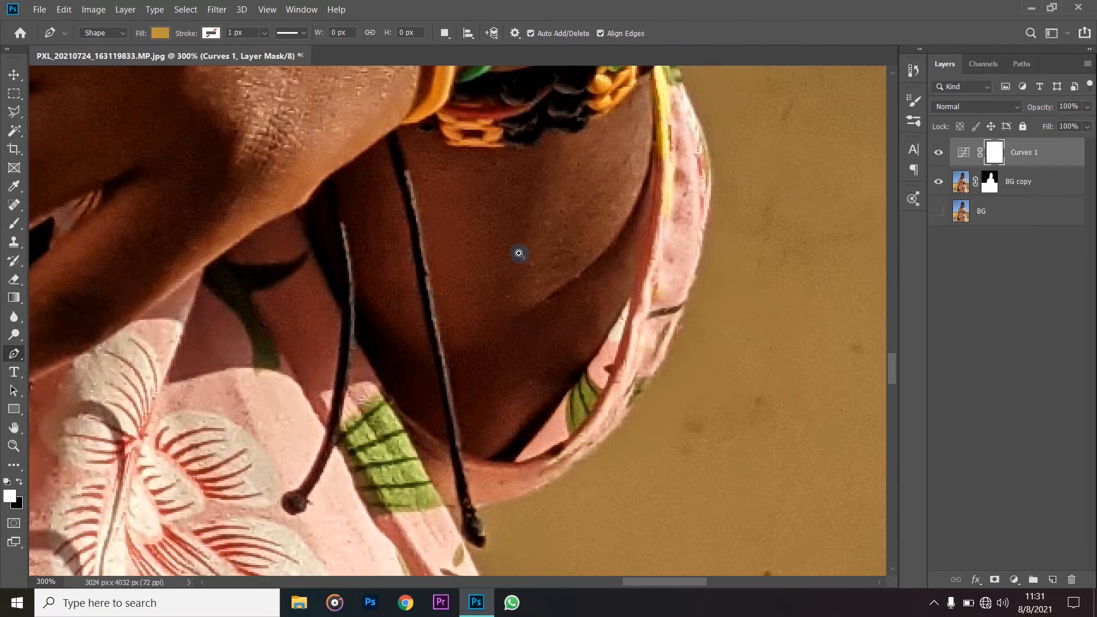
{"action": "scroll", "coordinate": [518, 254], "scroll_direction": "right", "scroll_amount": 9}
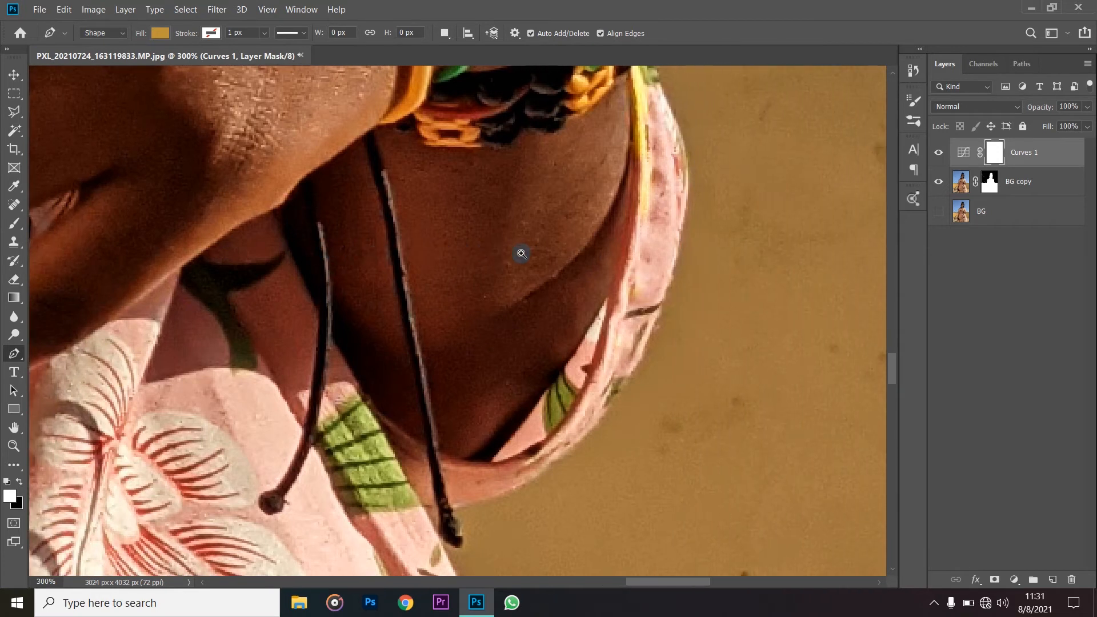
{"action": "scroll", "coordinate": [519, 251], "scroll_direction": "left", "scroll_amount": 3}
{"action": "scroll", "coordinate": [520, 252], "scroll_direction": "right", "scroll_amount": 4}
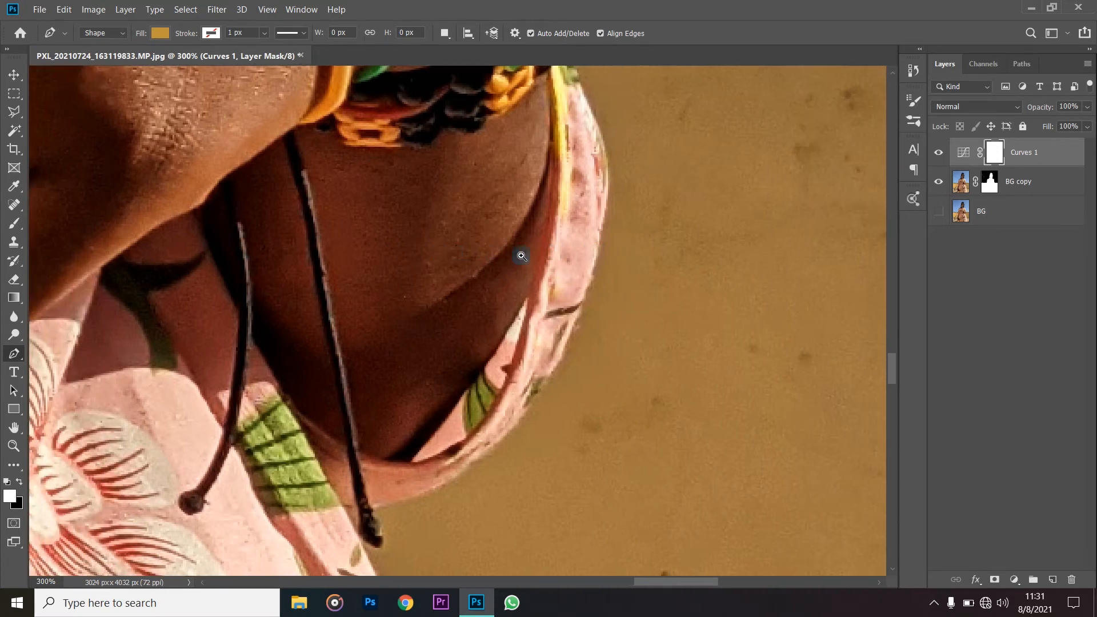
{"action": "scroll", "coordinate": [580, 279], "scroll_direction": "up", "scroll_amount": 4}
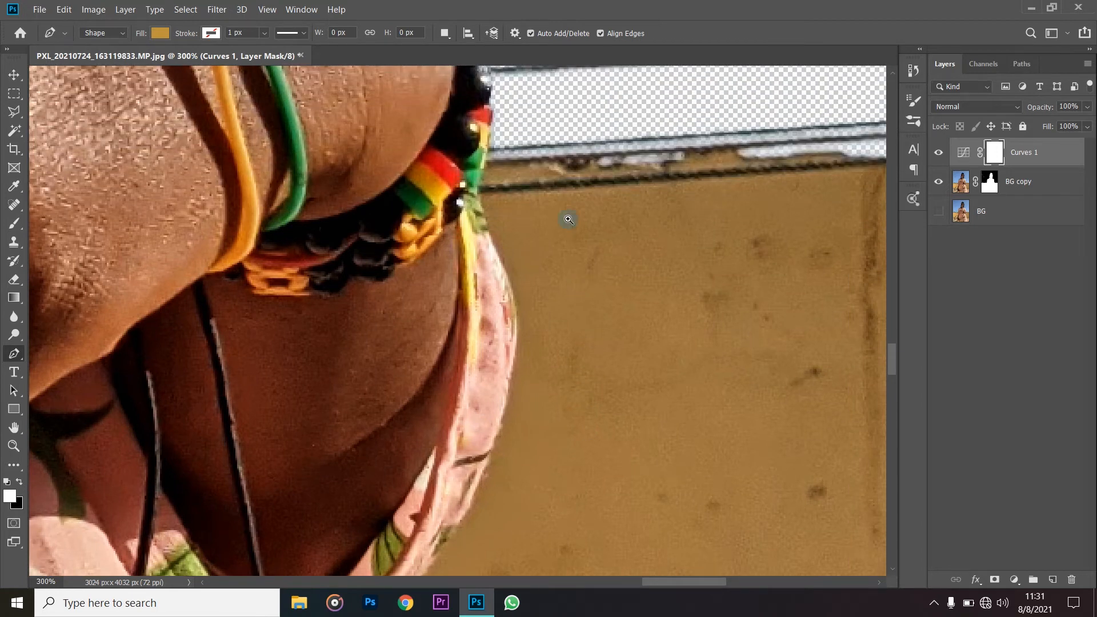
{"action": "scroll", "coordinate": [568, 219], "scroll_direction": "left", "scroll_amount": 1}
{"action": "scroll", "coordinate": [568, 218], "scroll_direction": "right", "scroll_amount": 1}
{"action": "scroll", "coordinate": [577, 216], "scroll_direction": "up", "scroll_amount": 3}
{"action": "scroll", "coordinate": [508, 264], "scroll_direction": "up", "scroll_amount": 5}
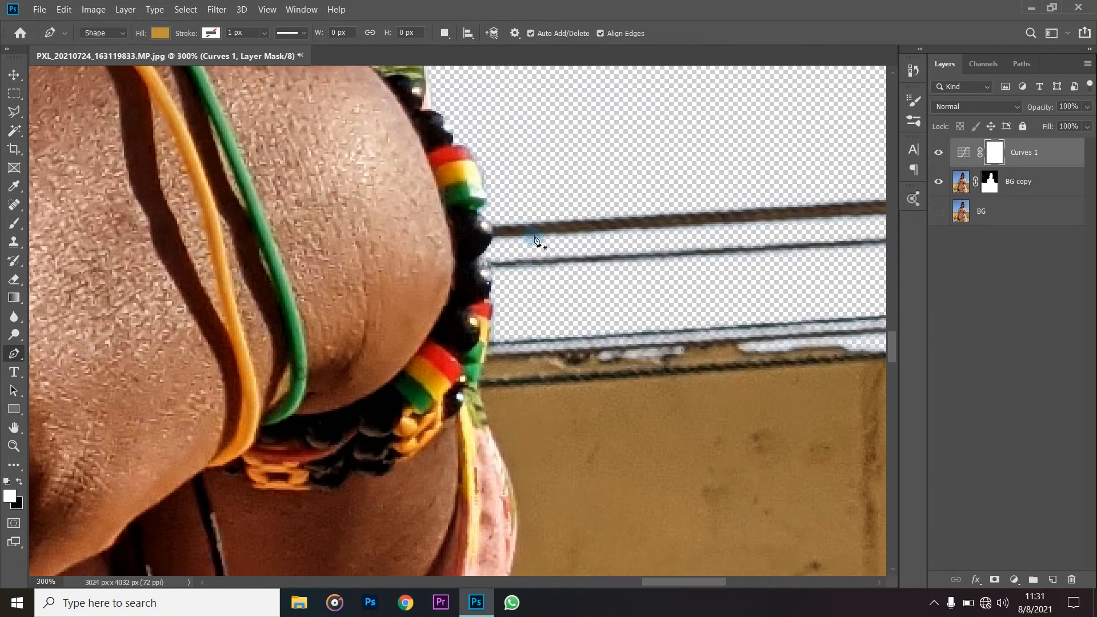
{"action": "scroll", "coordinate": [526, 403], "scroll_direction": "down", "scroll_amount": 3}
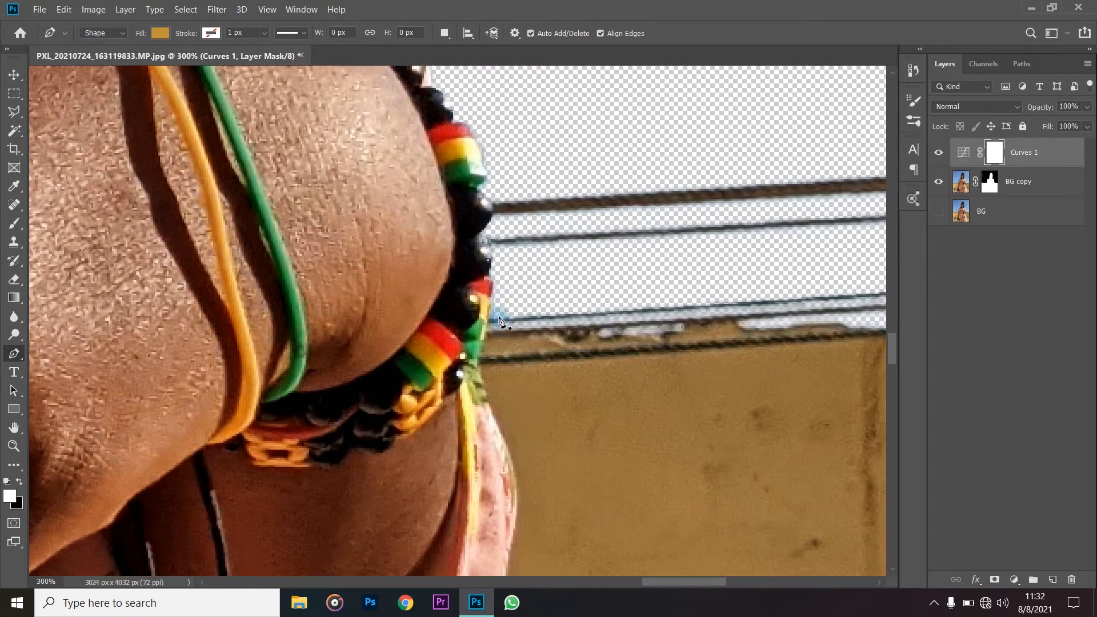
{"action": "scroll", "coordinate": [544, 425], "scroll_direction": "down", "scroll_amount": 4}
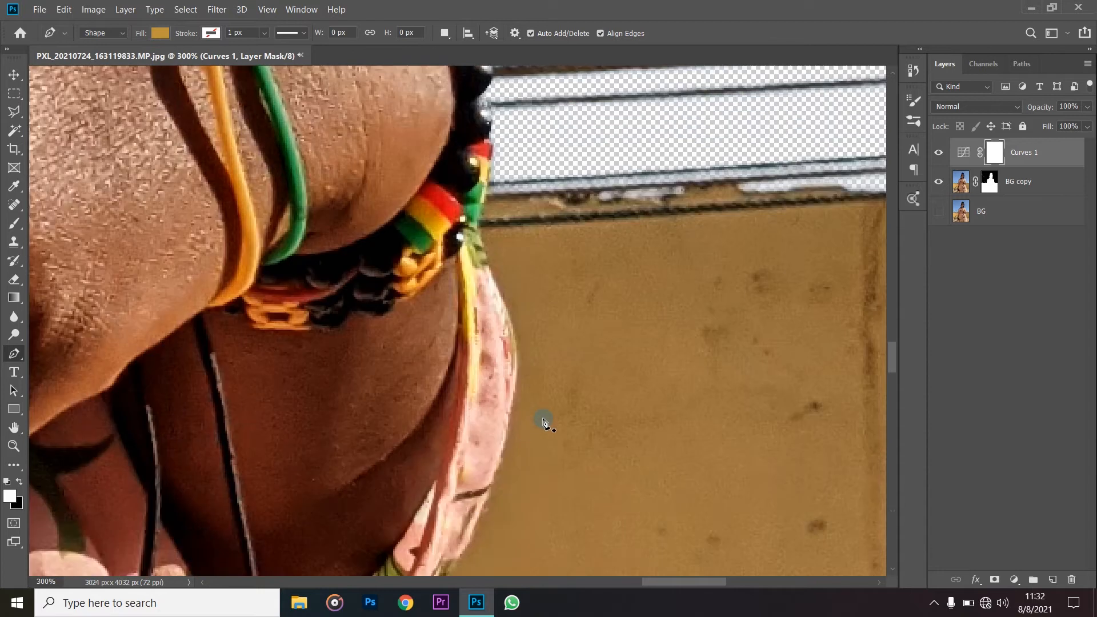
{"action": "scroll", "coordinate": [544, 426], "scroll_direction": "up", "scroll_amount": 1}
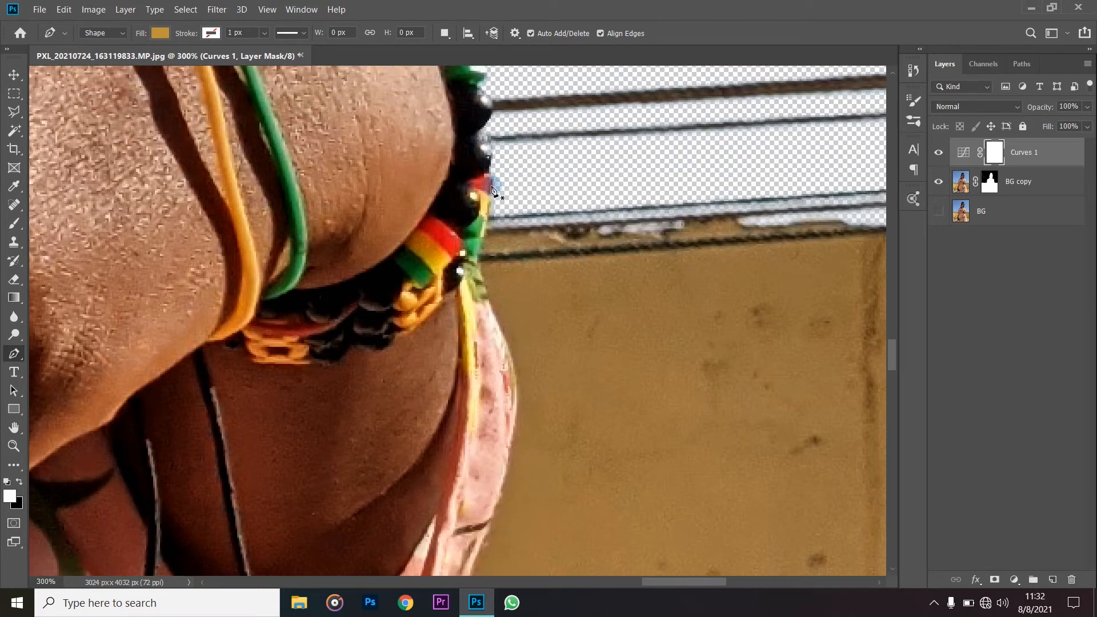
- Set the Pen tool to Path mode and start a path from the beaded bracelet down the outer edge of the sleeve
{"action": "left_click", "coordinate": [102, 33]}
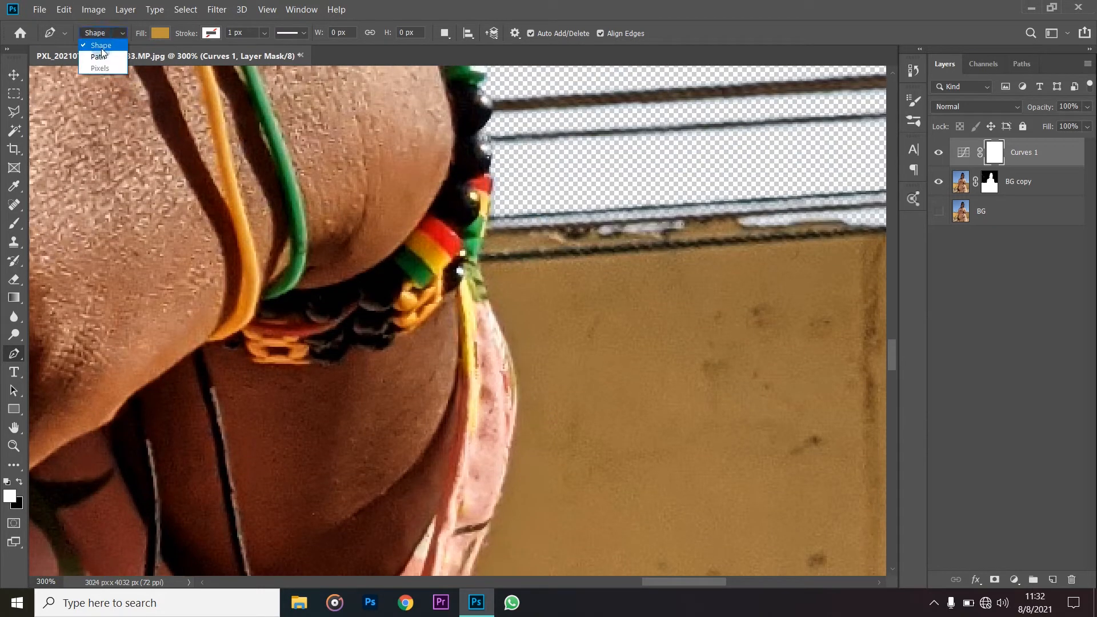
{"action": "left_click", "coordinate": [103, 58]}
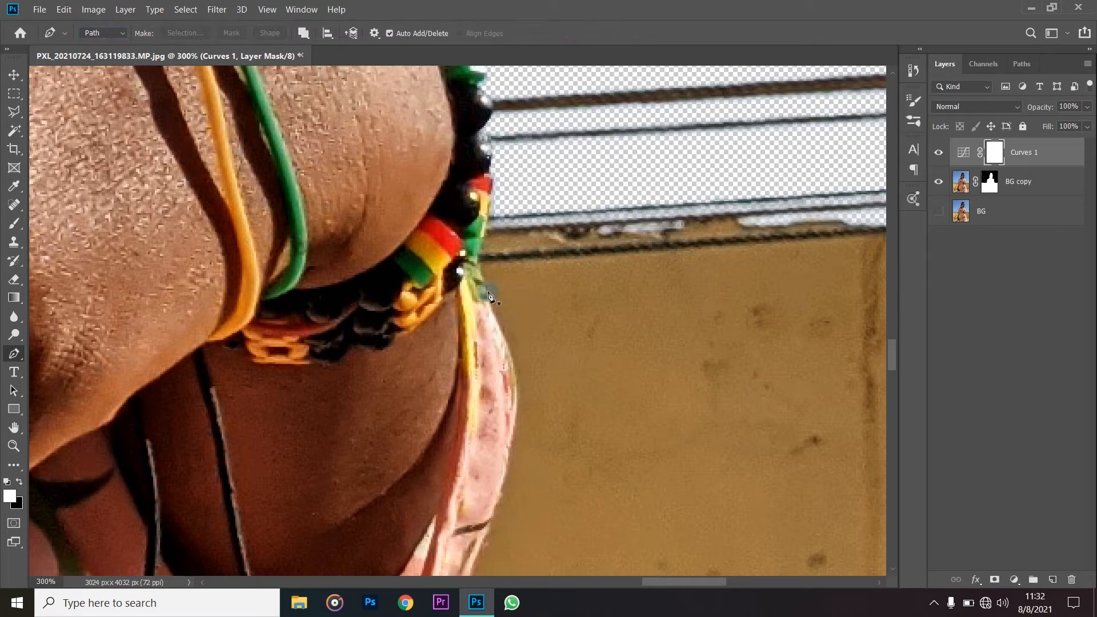
{"action": "scroll", "coordinate": [558, 286], "scroll_direction": "down", "scroll_amount": 2}
{"action": "left_click", "coordinate": [493, 161]}
{"action": "left_click", "coordinate": [485, 195]}
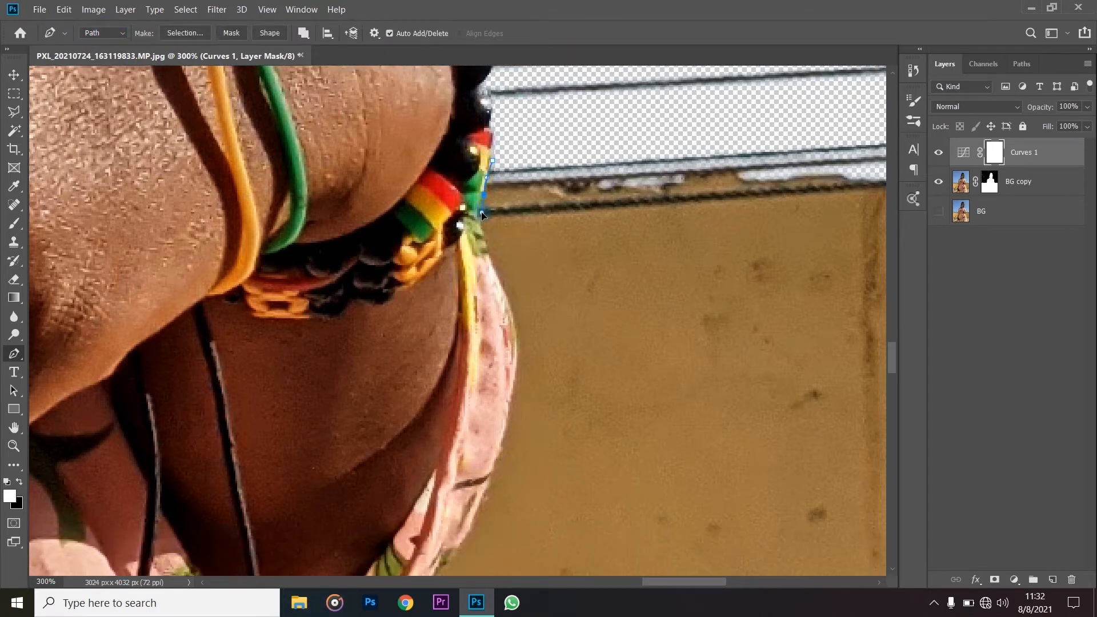
{"action": "scroll", "coordinate": [501, 283], "scroll_direction": "down", "scroll_amount": 2}
{"action": "left_click", "coordinate": [512, 271]}
{"action": "left_click_drag", "start_coordinate": [513, 275], "coordinate": [520, 303]}
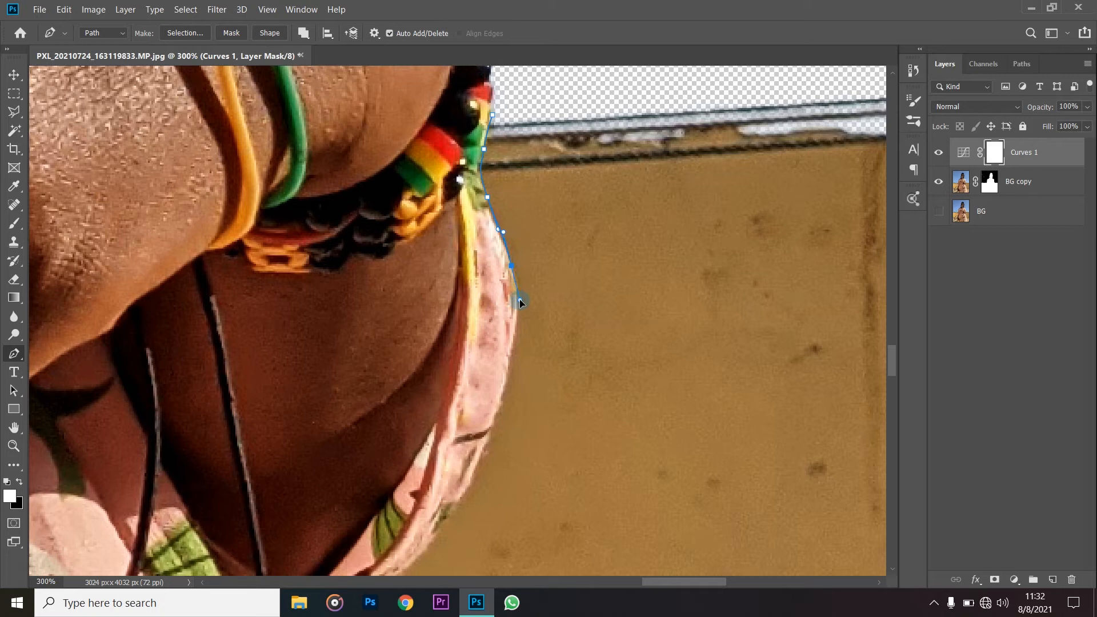
- Refine the path's anchor points and handles along the sleeve edge just below the beaded bracelet
{"action": "scroll", "coordinate": [522, 255], "scroll_direction": "up", "scroll_amount": 4}
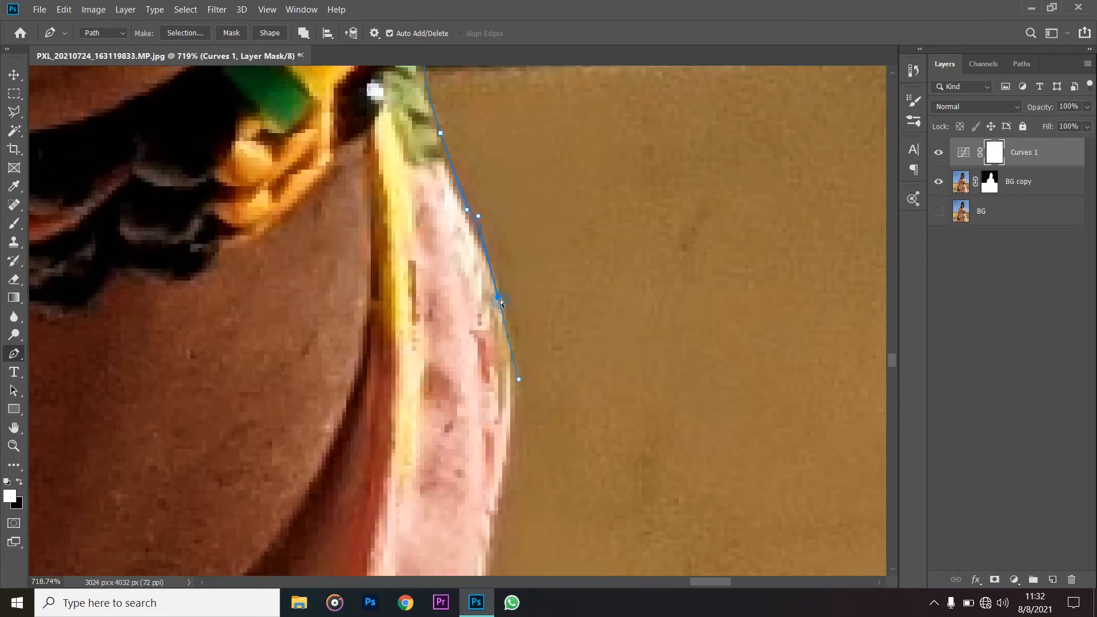
{"action": "left_click_drag", "start_coordinate": [495, 297], "coordinate": [501, 288]}
{"action": "mouse_move", "coordinate": [478, 207]}
{"action": "left_mouse_down"}
{"action": "mouse_move", "coordinate": [462, 217]}
{"action": "mouse_move", "coordinate": [473, 218]}
{"action": "left_mouse_up"}
{"action": "scroll", "coordinate": [457, 217], "scroll_direction": "up", "scroll_amount": 2}
{"action": "left_click_drag", "start_coordinate": [438, 215], "coordinate": [440, 219]}
{"action": "left_click", "coordinate": [432, 99]}
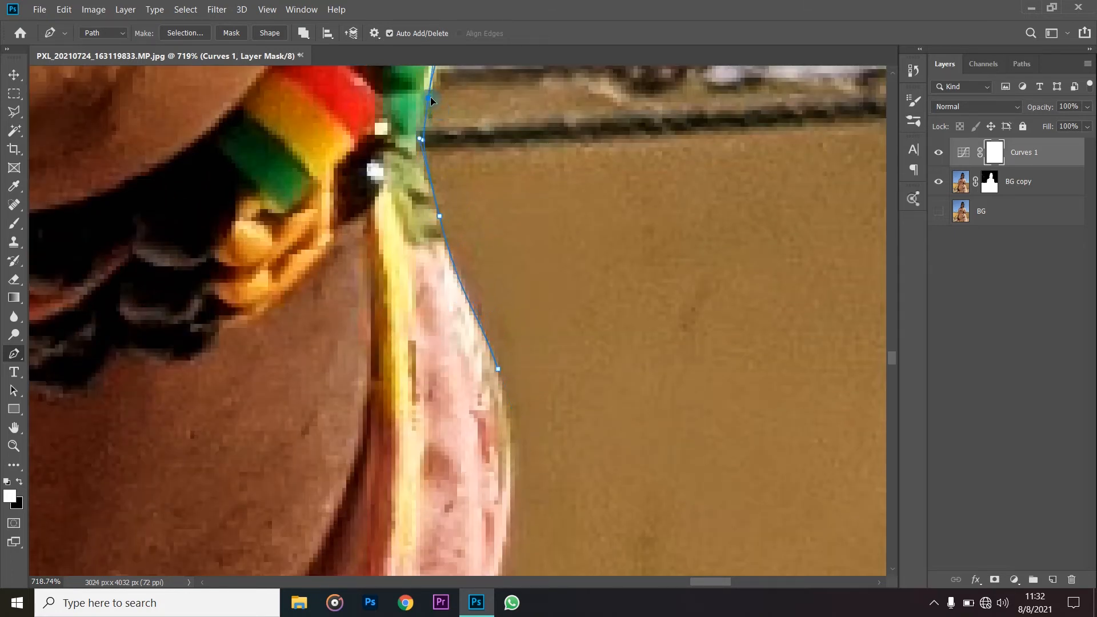
- Extend the path around the sleeve's outermost bulge against the wall, reshaping the curve to fit the fabric edge
{"action": "scroll", "coordinate": [521, 298], "scroll_direction": "down", "scroll_amount": 4}
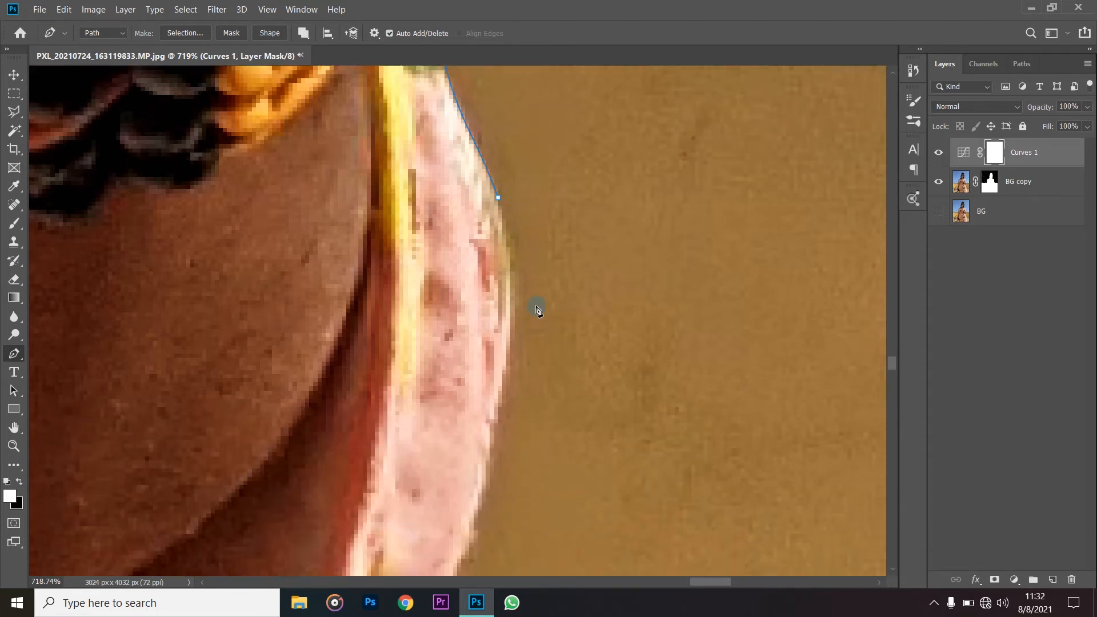
{"action": "left_click", "coordinate": [535, 306]}
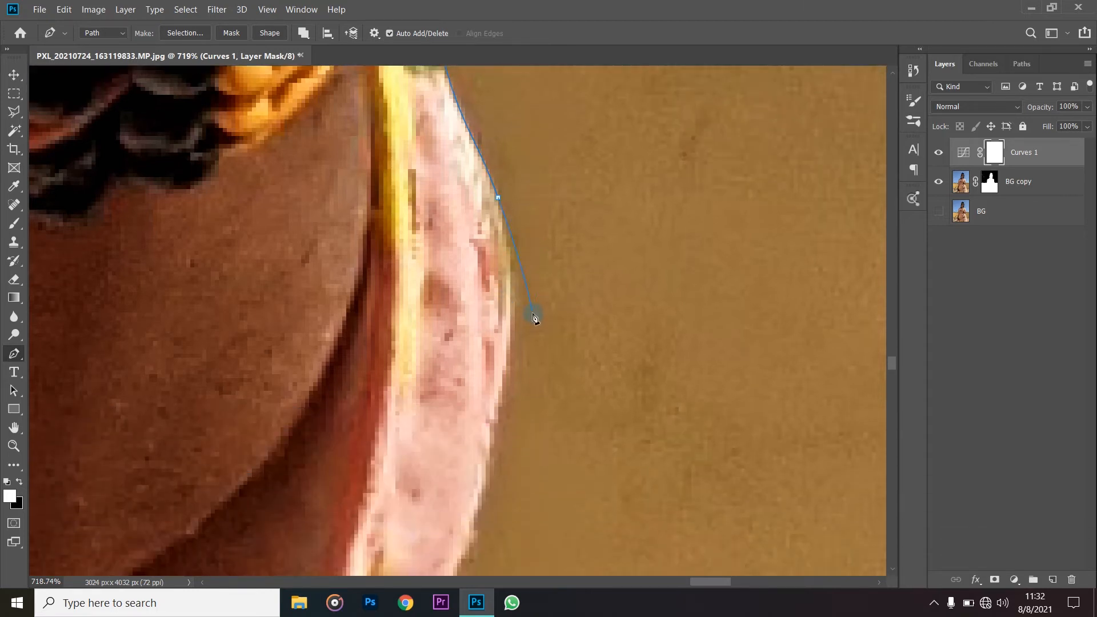
{"action": "left_click", "coordinate": [526, 413]}
{"action": "left_click", "coordinate": [500, 200]}
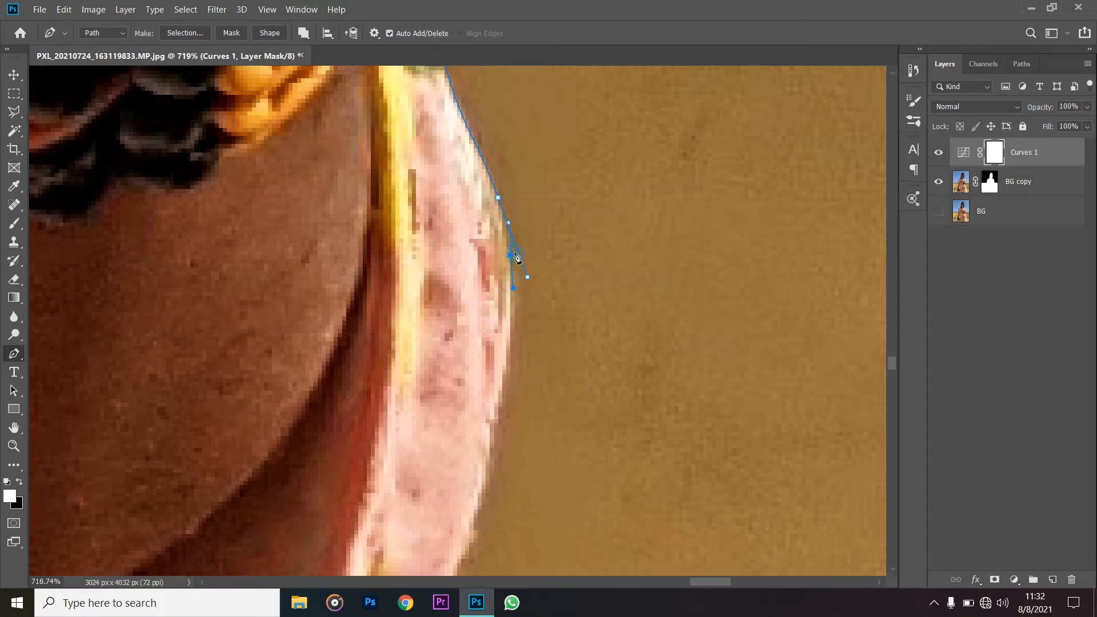
{"action": "left_click_drag", "start_coordinate": [526, 276], "coordinate": [513, 240]}
{"action": "left_click_drag", "start_coordinate": [510, 300], "coordinate": [509, 321]}
- Continue the path down the sleeve's outer edge to the dark stripe with curved anchor points
{"action": "scroll", "coordinate": [516, 326], "scroll_direction": "down", "scroll_amount": 3}
{"action": "scroll", "coordinate": [518, 236], "scroll_direction": "down", "scroll_amount": 1}
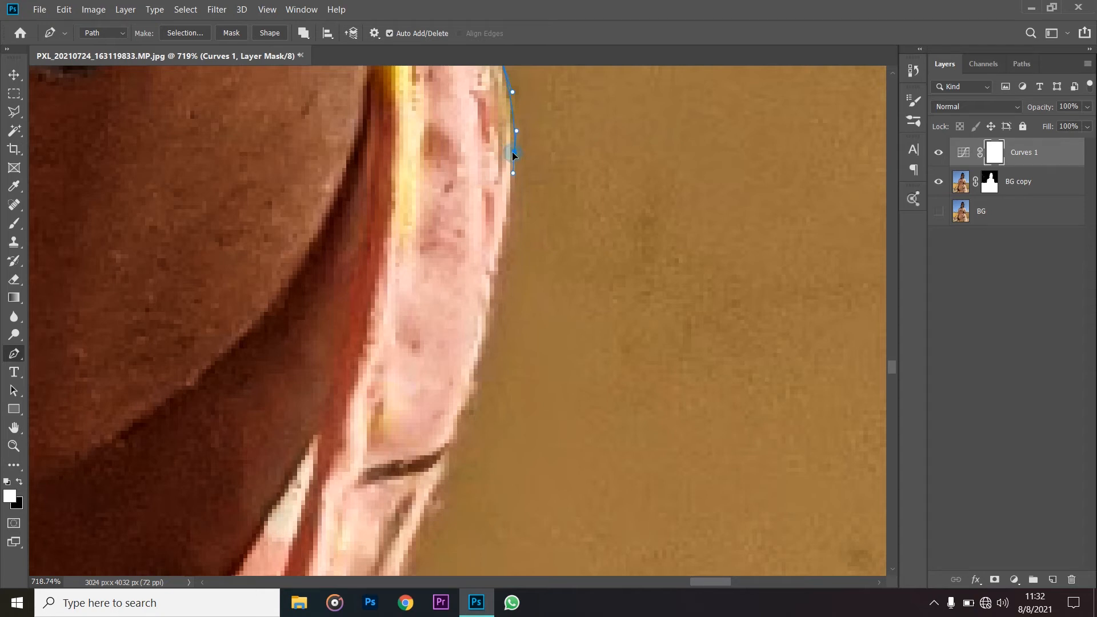
{"action": "scroll", "coordinate": [519, 265], "scroll_direction": "down", "scroll_amount": 1}
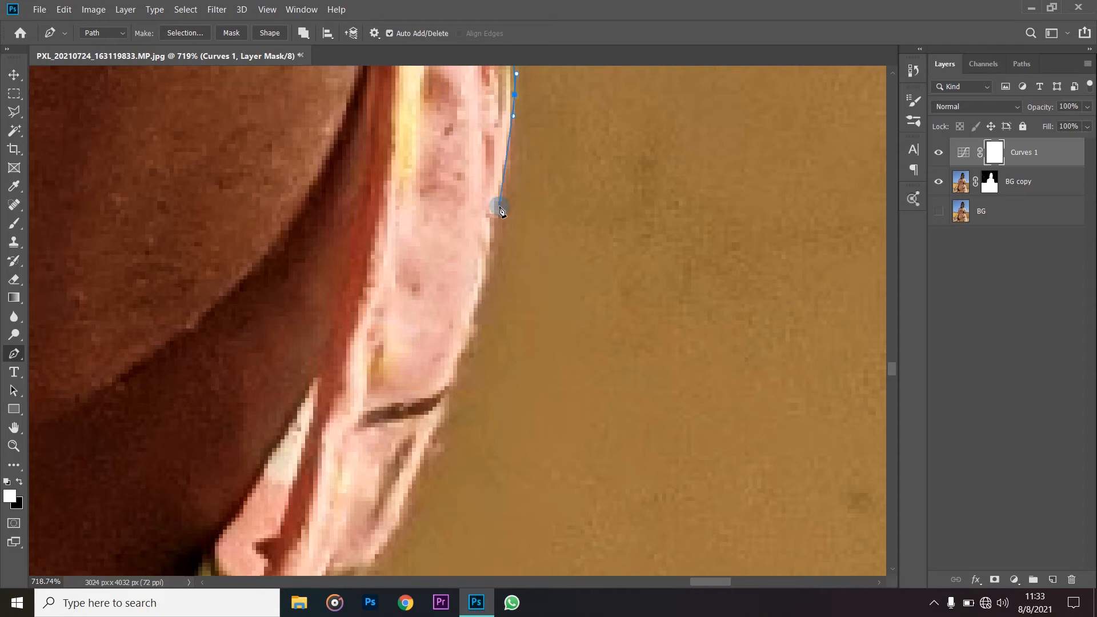
{"action": "left_click", "coordinate": [499, 208]}
{"action": "left_click_drag", "start_coordinate": [498, 213], "coordinate": [494, 237]}
{"action": "scroll", "coordinate": [488, 267], "scroll_direction": "down", "scroll_amount": 3}
{"action": "left_click_drag", "start_coordinate": [458, 255], "coordinate": [436, 302]}
- Trace the sleeve's lower curve past the small green patch and along its underside towards the hanging black cord
{"action": "scroll", "coordinate": [430, 343], "scroll_direction": "down", "scroll_amount": 3}
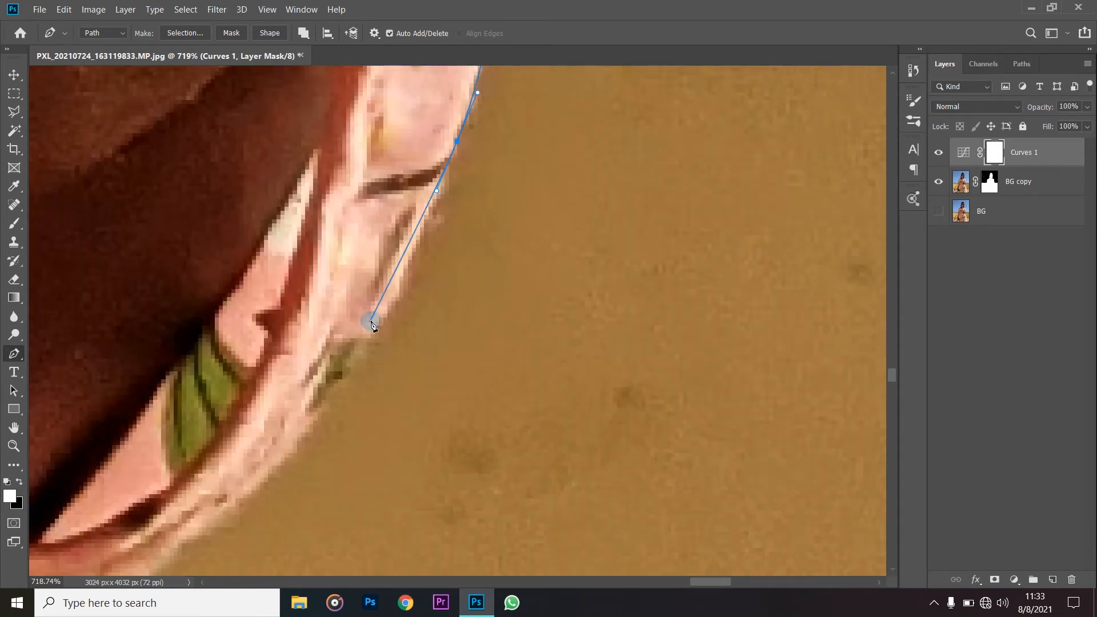
{"action": "left_click_drag", "start_coordinate": [383, 322], "coordinate": [352, 372]}
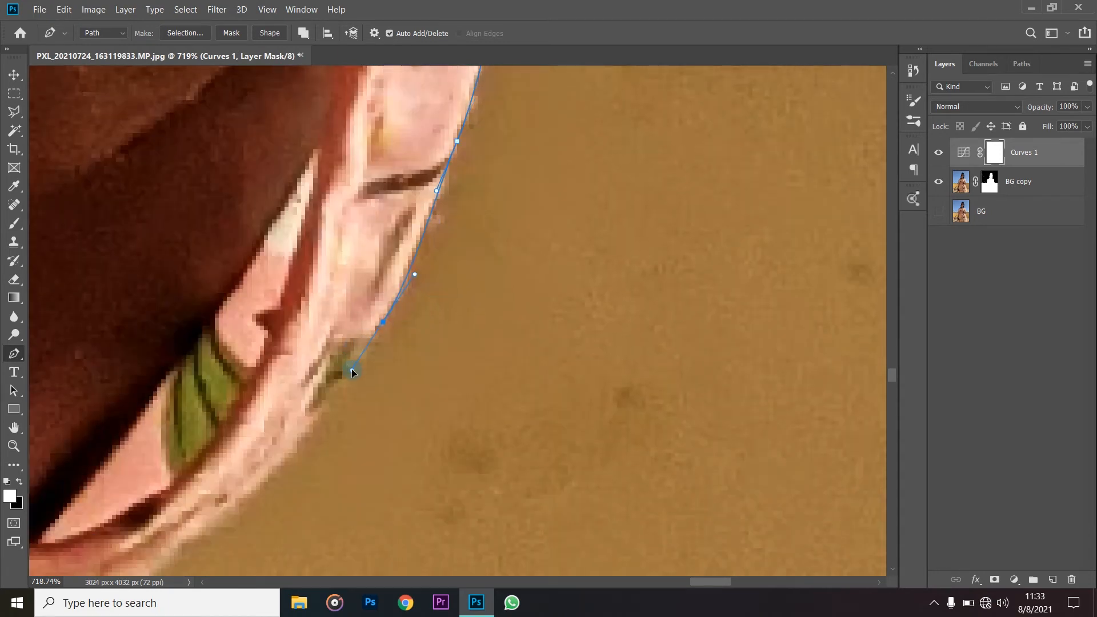
{"action": "scroll", "coordinate": [342, 377], "scroll_direction": "down", "scroll_amount": 3}
{"action": "left_click_drag", "start_coordinate": [256, 396], "coordinate": [312, 350]}
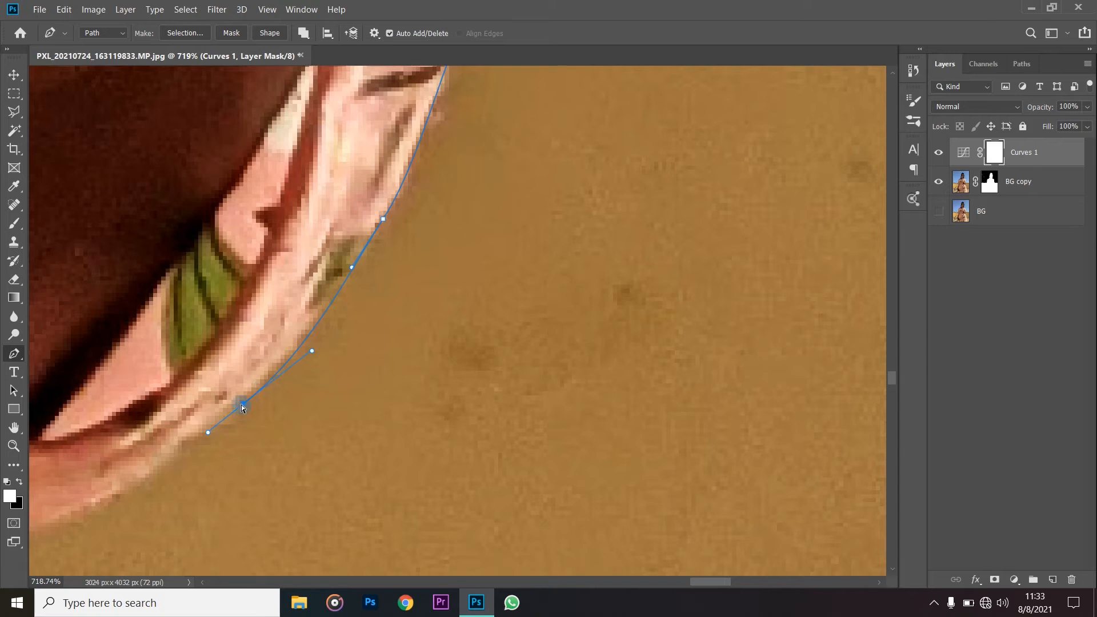
{"action": "scroll", "coordinate": [355, 357], "scroll_direction": "down", "scroll_amount": 4}
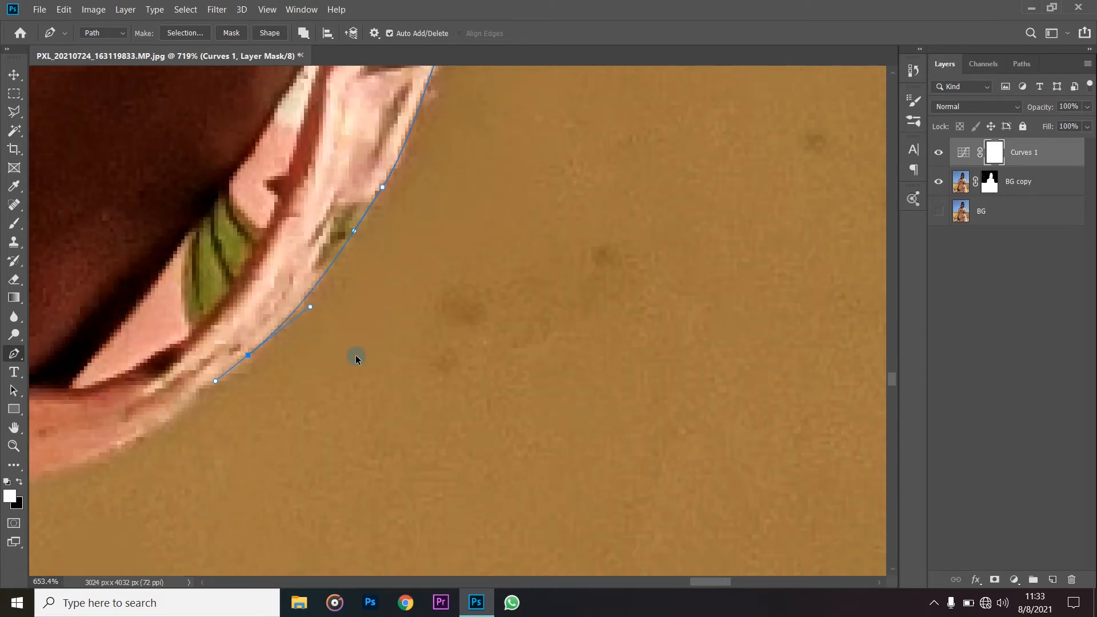
{"action": "scroll", "coordinate": [291, 437], "scroll_direction": "down", "scroll_amount": 2}
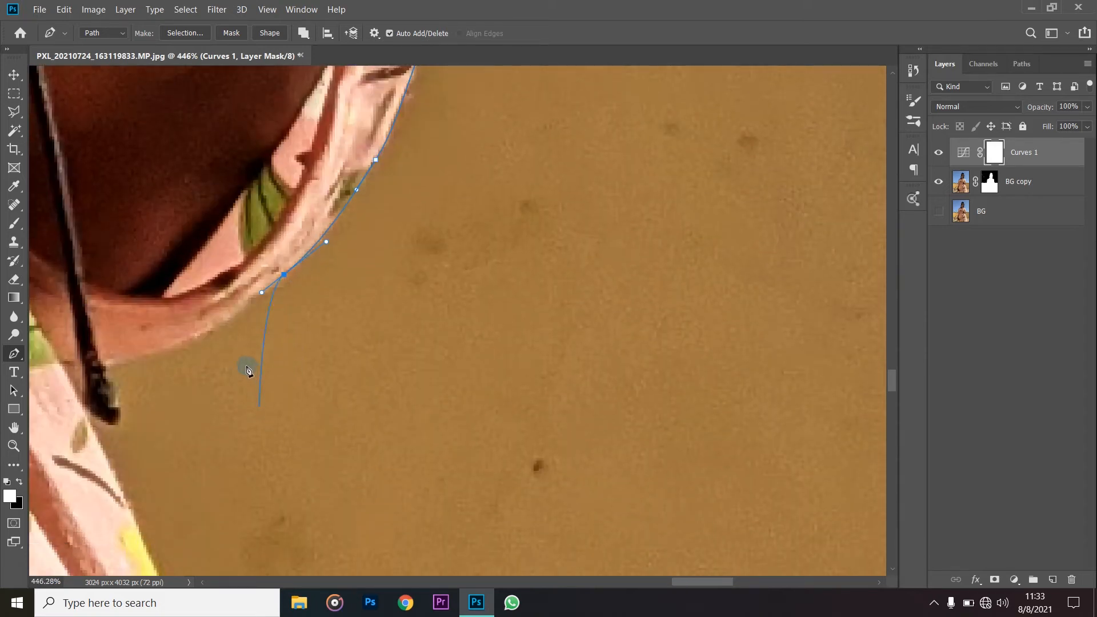
{"action": "left_click", "coordinate": [195, 341]}
{"action": "left_click_drag", "start_coordinate": [177, 351], "coordinate": [173, 353]}
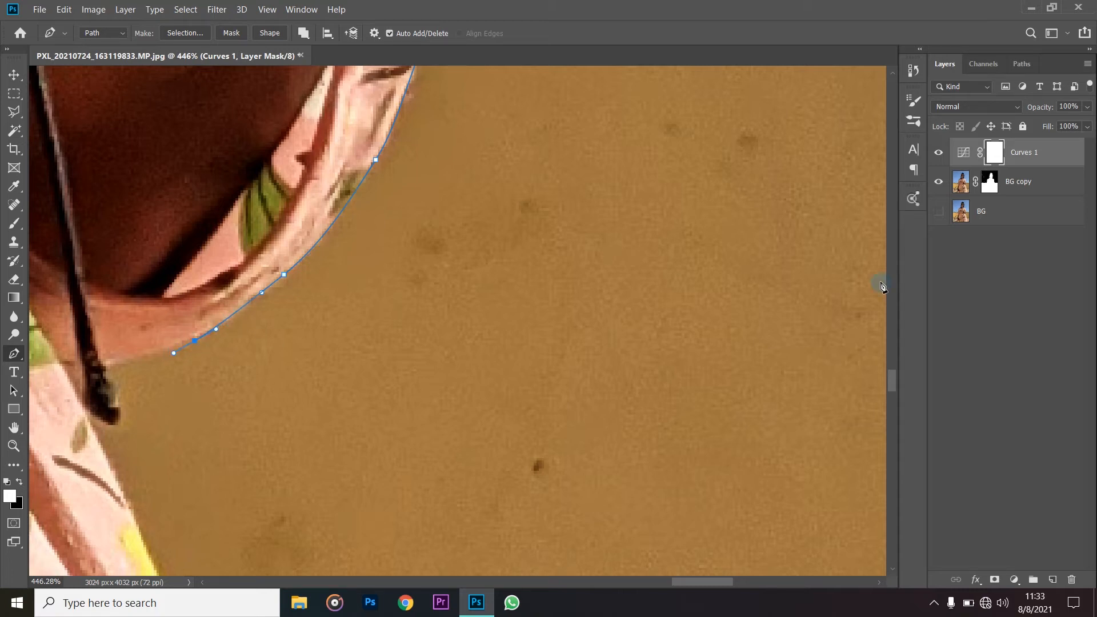
- Steepen the Curves 1 RGB curve by lowering the shadows and raising the highlights, and collapse its properties
{"action": "double_click", "coordinate": [963, 152]}
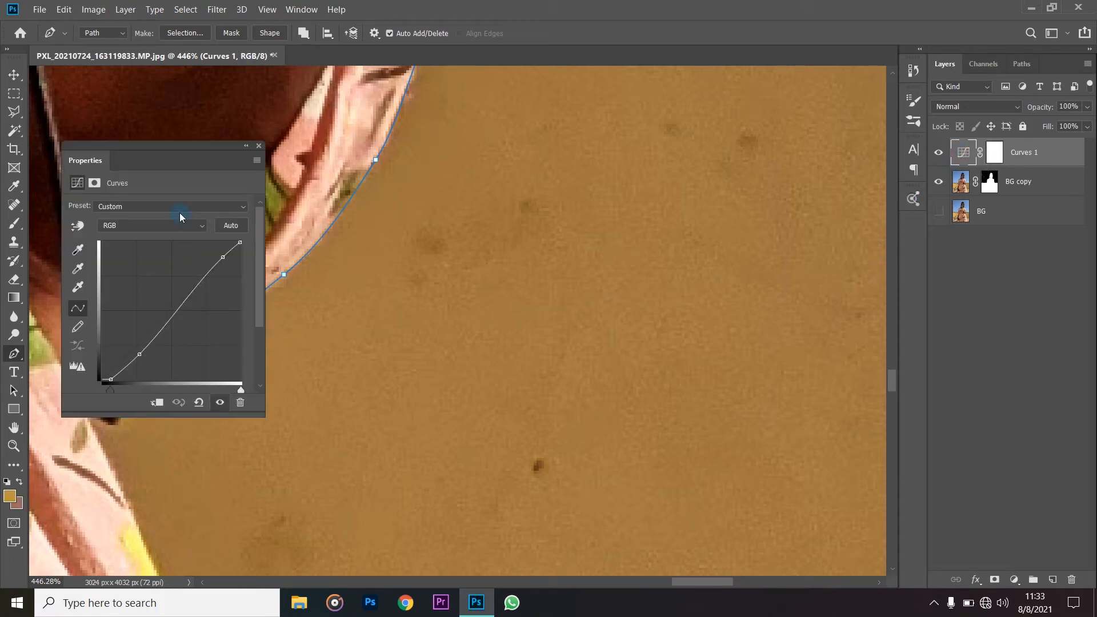
{"action": "left_click_drag", "start_coordinate": [154, 147], "coordinate": [581, 147]}
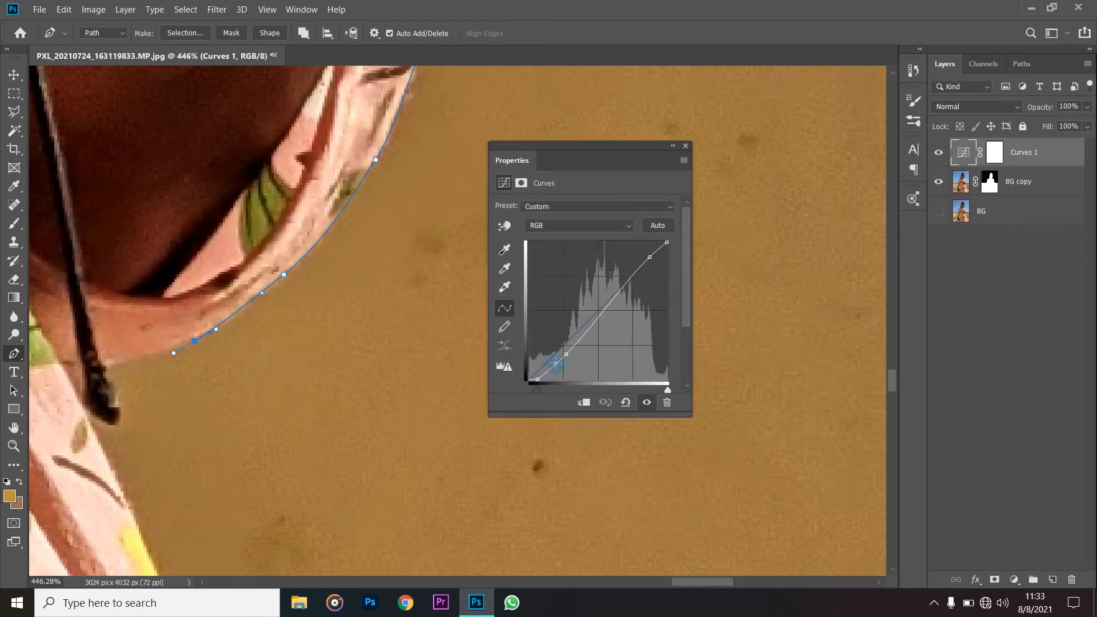
{"action": "mouse_move", "coordinate": [566, 362]}
{"action": "left_mouse_down"}
{"action": "mouse_move", "coordinate": [588, 363]}
{"action": "mouse_move", "coordinate": [575, 365]}
{"action": "left_mouse_up"}
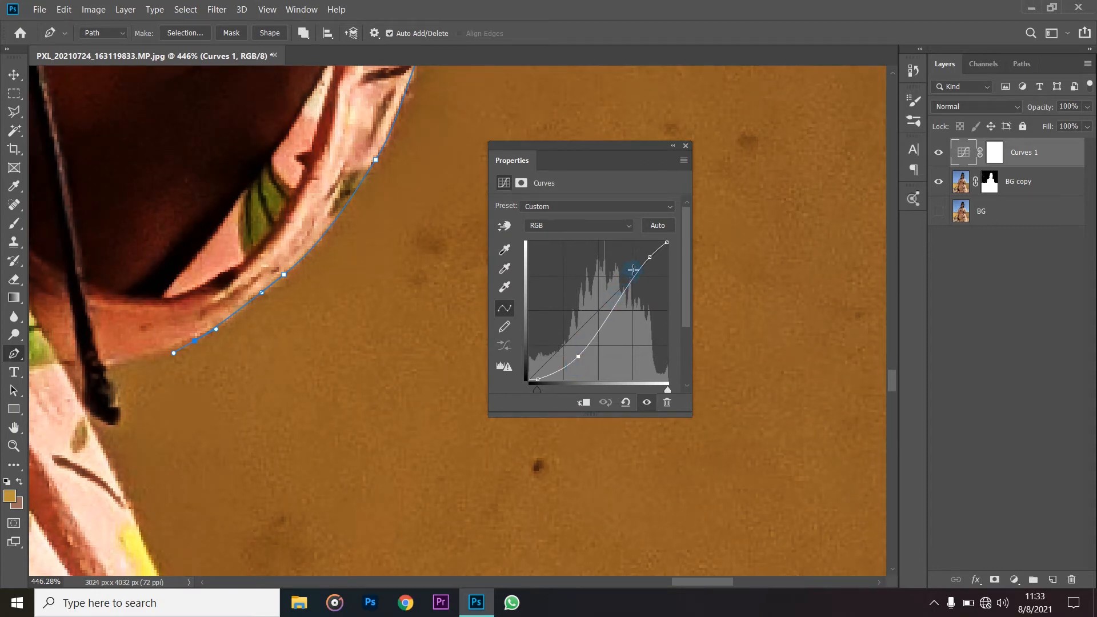
{"action": "left_click_drag", "start_coordinate": [644, 262], "coordinate": [641, 261]}
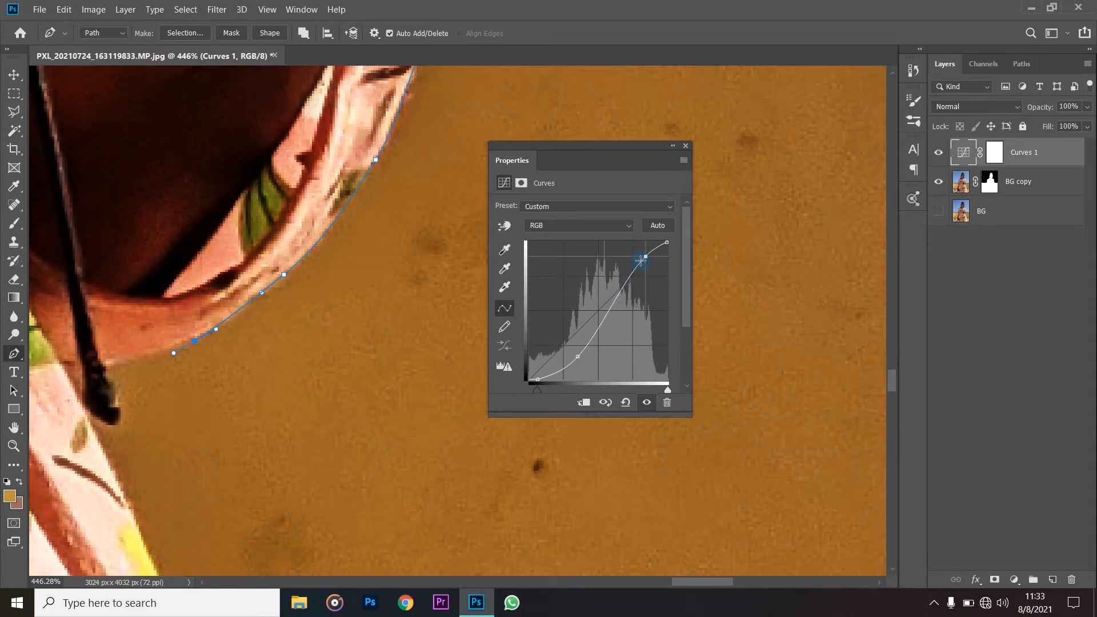
{"action": "left_click", "coordinate": [673, 146]}
- Run the path along the sleeve's underside, around the black cord's tip and onto the dress's outer edge
{"action": "scroll", "coordinate": [200, 356], "scroll_direction": "down", "scroll_amount": 7}
{"action": "scroll", "coordinate": [135, 341], "scroll_direction": "left", "scroll_amount": 8}
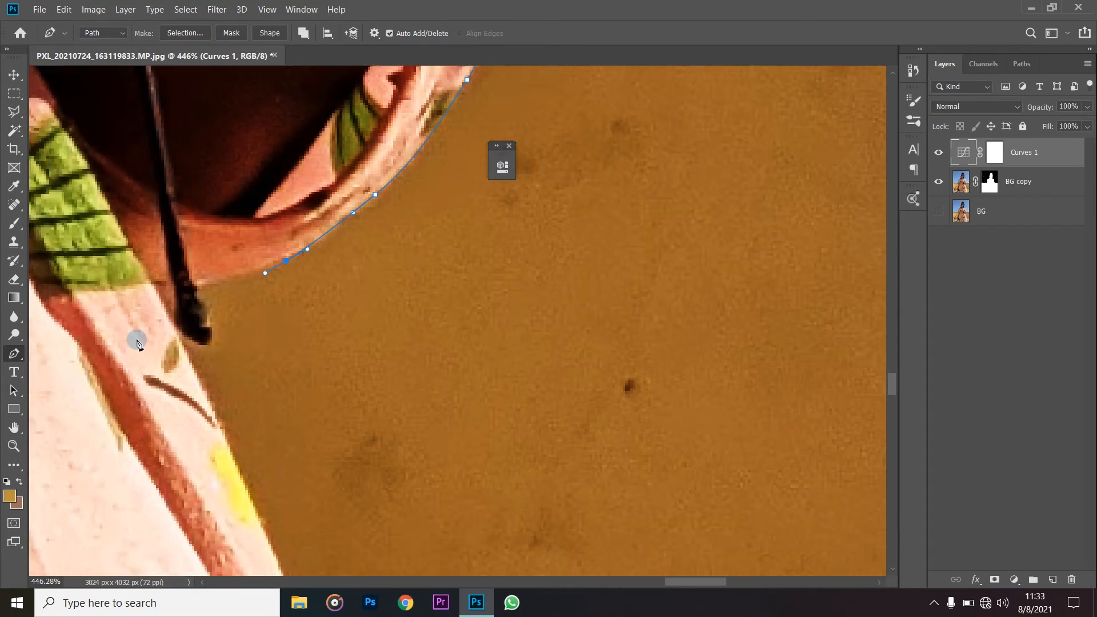
{"action": "left_click", "coordinate": [285, 262]}
{"action": "left_click", "coordinate": [196, 286]}
{"action": "left_click", "coordinate": [202, 342]}
{"action": "left_click", "coordinate": [176, 327]}
{"action": "left_click_drag", "start_coordinate": [189, 361], "coordinate": [194, 365]}
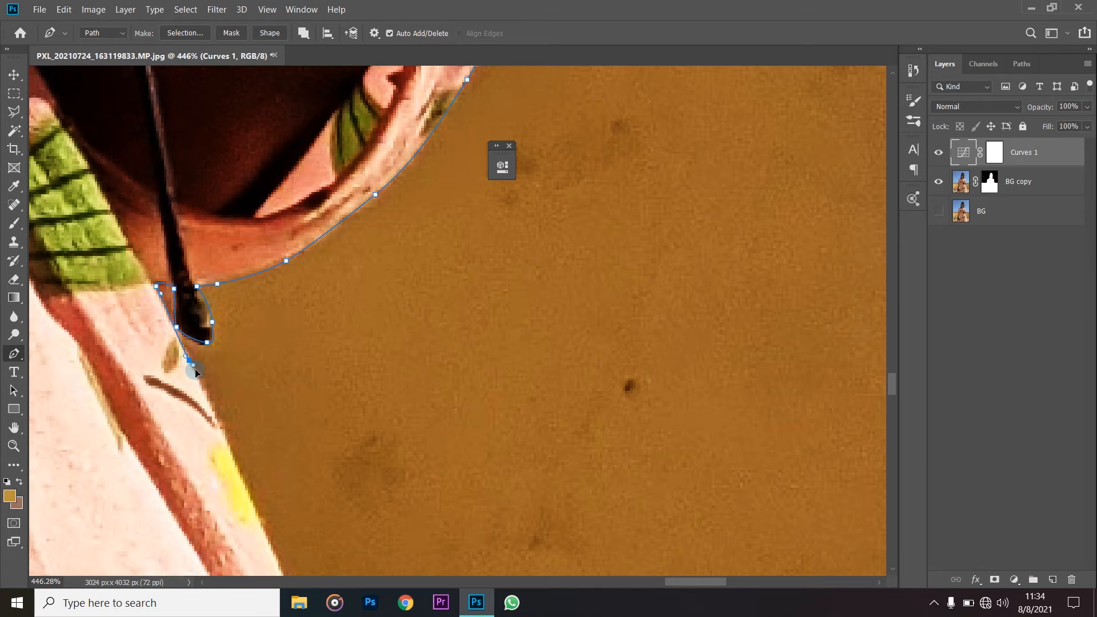
- Extend the path down the dress's edge past the yellow spot towards the green leaf
{"action": "scroll", "coordinate": [235, 400], "scroll_direction": "down", "scroll_amount": 5}
{"action": "left_click", "coordinate": [248, 325]}
{"action": "left_click_drag", "start_coordinate": [248, 327], "coordinate": [252, 348]}
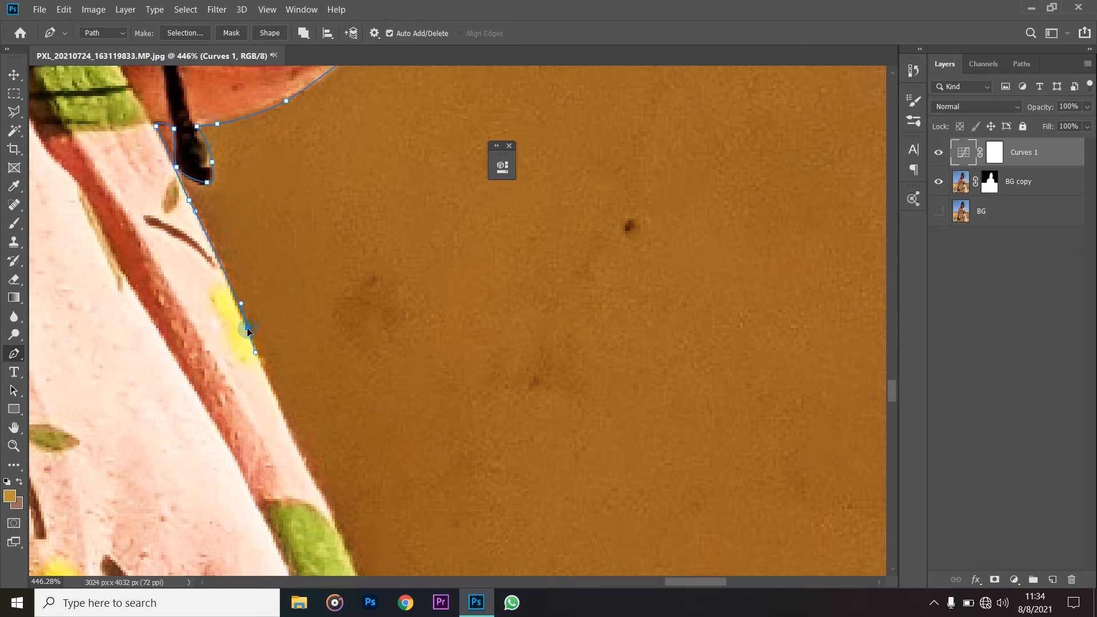
{"action": "scroll", "coordinate": [268, 343], "scroll_direction": "down", "scroll_amount": 5}
{"action": "left_click", "coordinate": [308, 289]}
{"action": "left_click_drag", "start_coordinate": [309, 292], "coordinate": [322, 320]}
- Trace the dress's outer edge alongside the long green leaf with closely spaced curve points
{"action": "scroll", "coordinate": [365, 371], "scroll_direction": "down", "scroll_amount": 3}
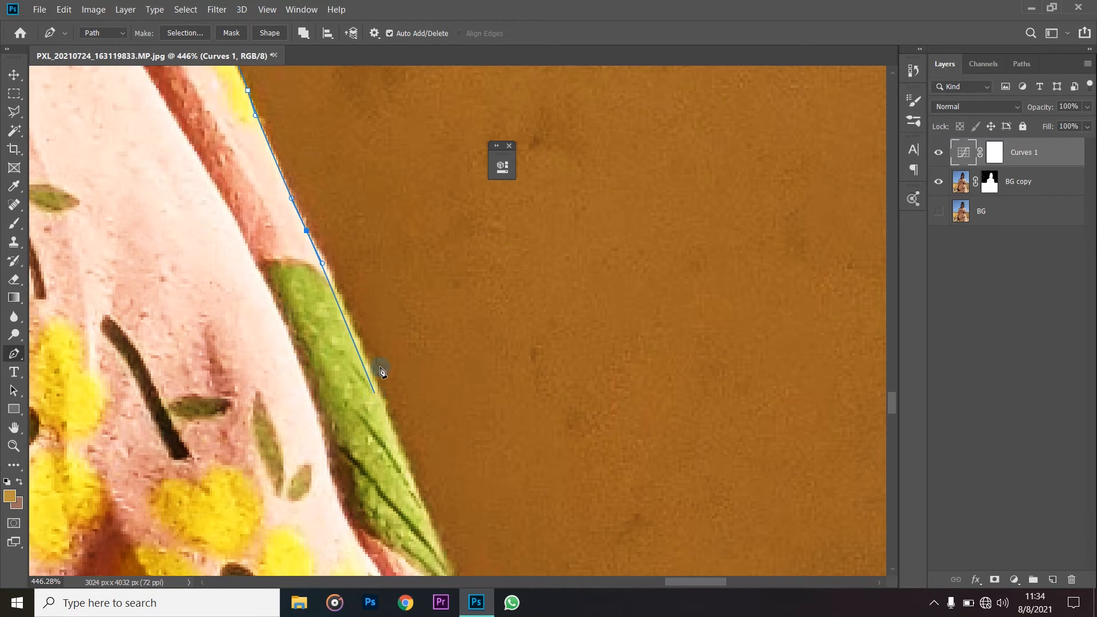
{"action": "left_click_drag", "start_coordinate": [344, 270], "coordinate": [344, 270]}
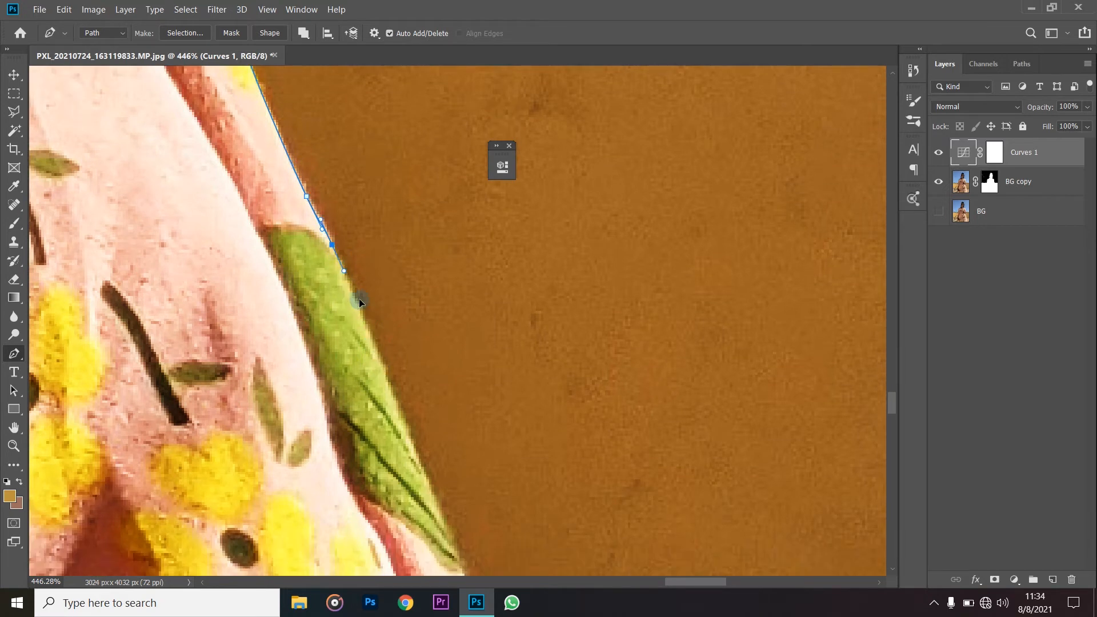
{"action": "left_click_drag", "start_coordinate": [378, 344], "coordinate": [383, 359]}
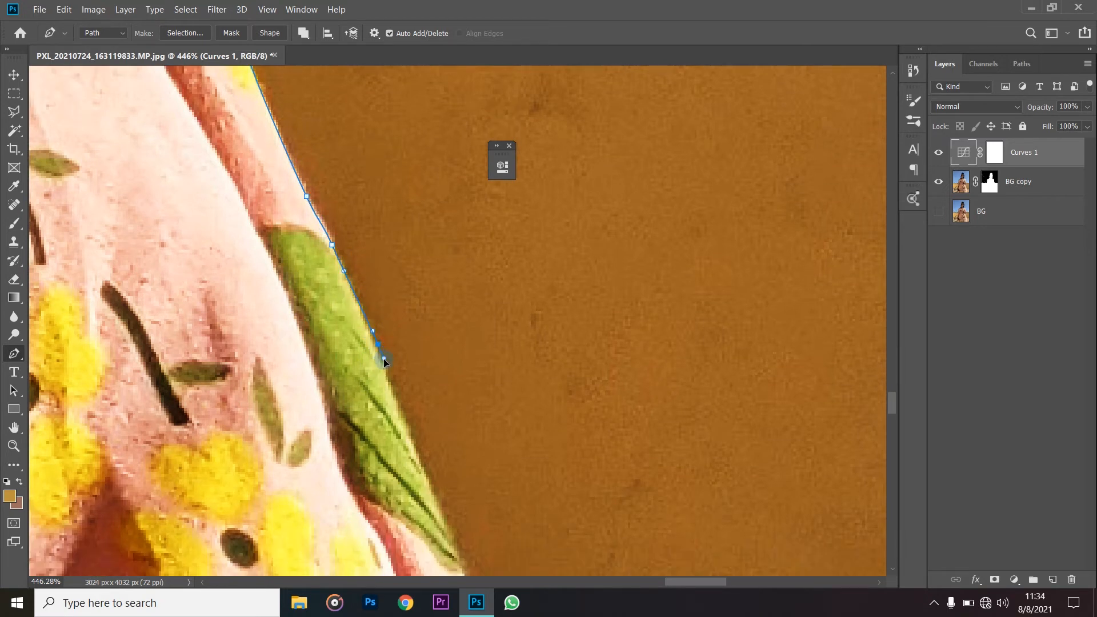
{"action": "scroll", "coordinate": [417, 388], "scroll_direction": "down", "scroll_amount": 2}
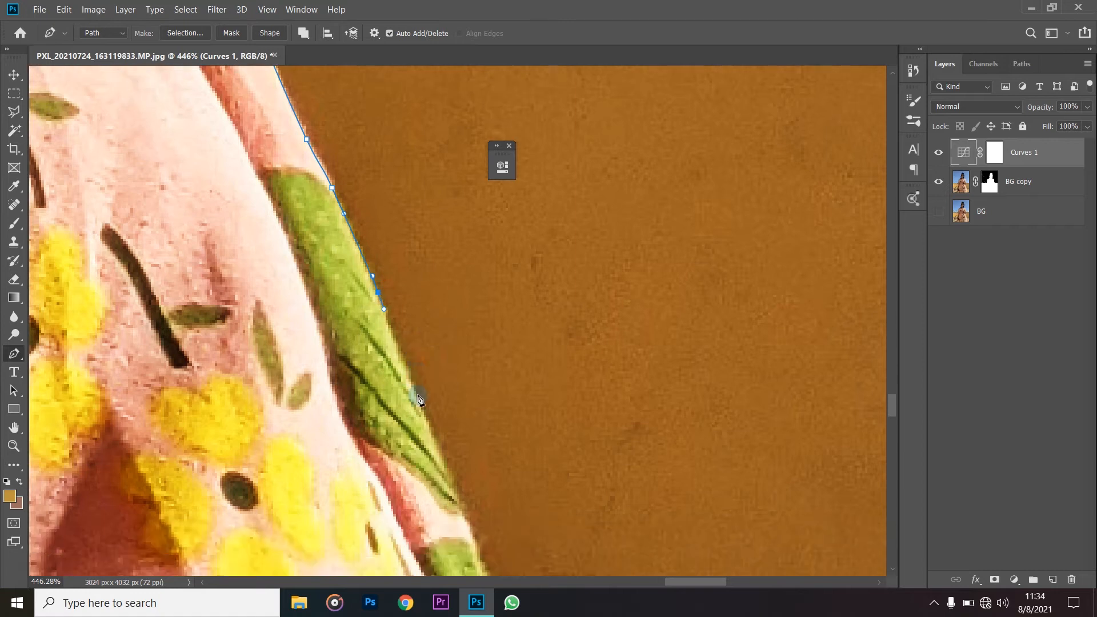
{"action": "left_click_drag", "start_coordinate": [424, 352], "coordinate": [432, 383]}
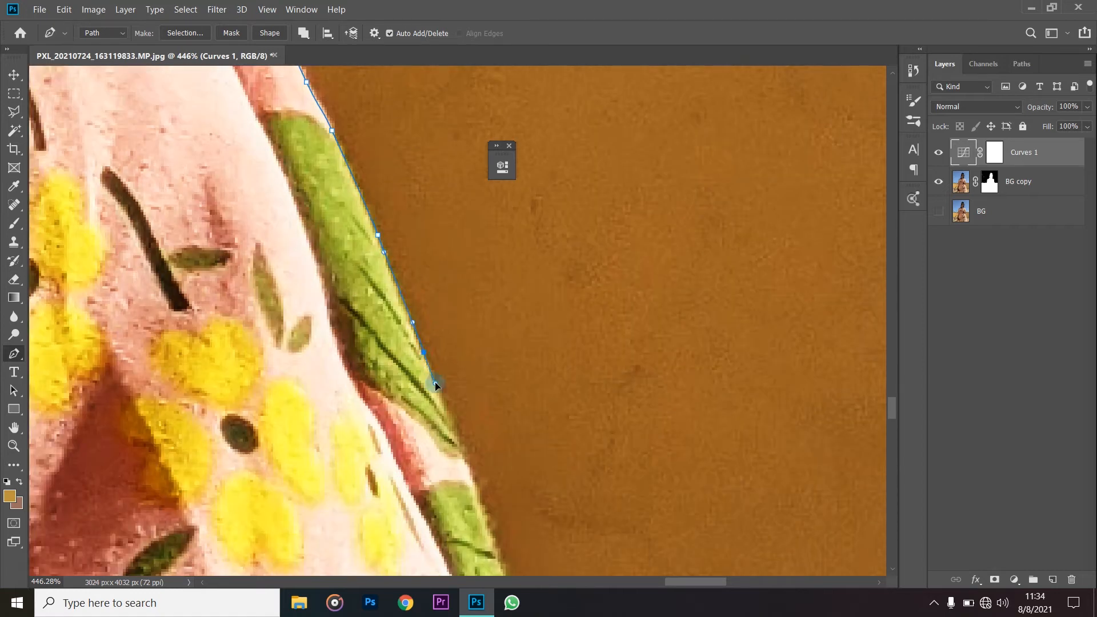
- Continue the path along the striped green band on the dress's outer edge
{"action": "scroll", "coordinate": [447, 392], "scroll_direction": "down", "scroll_amount": 3}
{"action": "left_click_drag", "start_coordinate": [481, 339], "coordinate": [526, 377]}
{"action": "scroll", "coordinate": [490, 371], "scroll_direction": "down", "scroll_amount": 2}
{"action": "scroll", "coordinate": [535, 399], "scroll_direction": "down", "scroll_amount": 3}
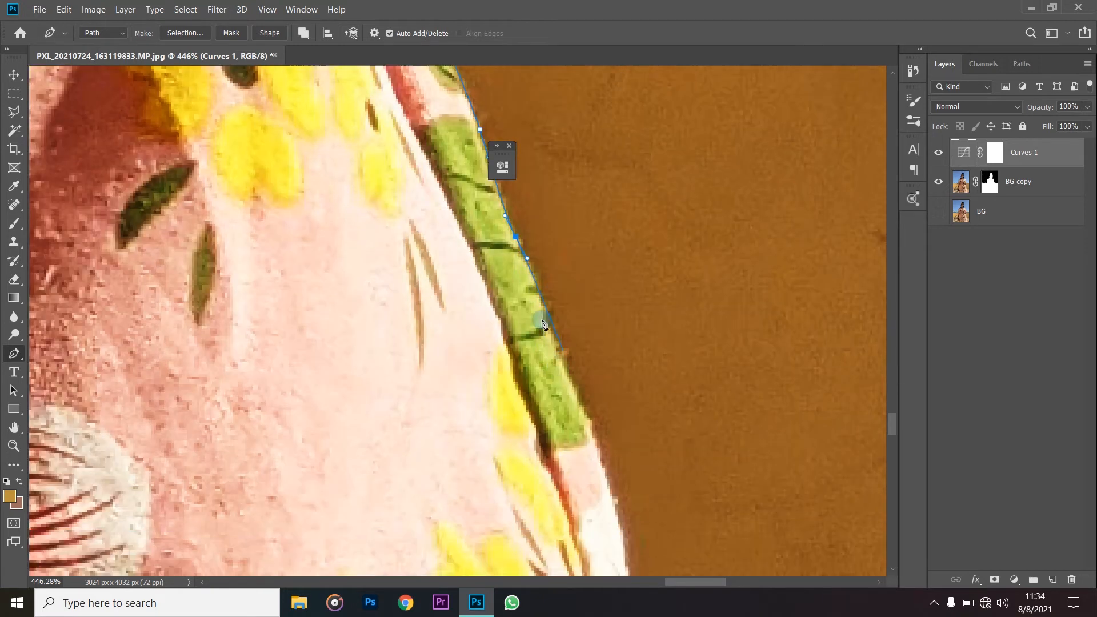
{"action": "left_click_drag", "start_coordinate": [576, 389], "coordinate": [586, 408]}
{"action": "scroll", "coordinate": [588, 411], "scroll_direction": "down", "scroll_amount": 2}
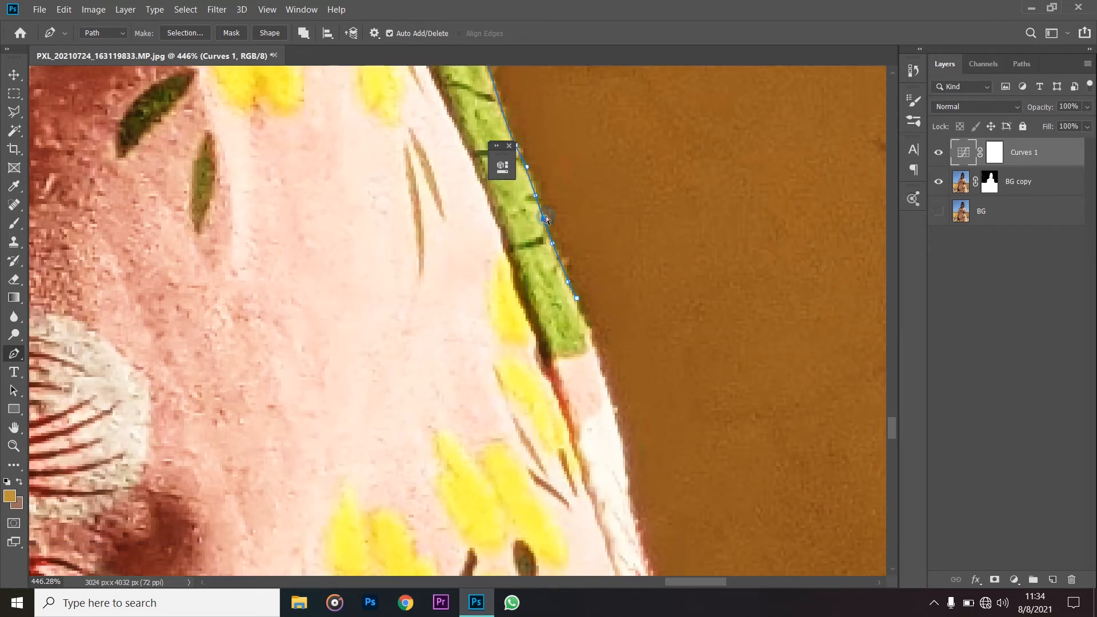
- Carry the path from the end of the green band down the upper part of the dress's white trim
{"action": "scroll", "coordinate": [606, 284], "scroll_direction": "down", "scroll_amount": 3}
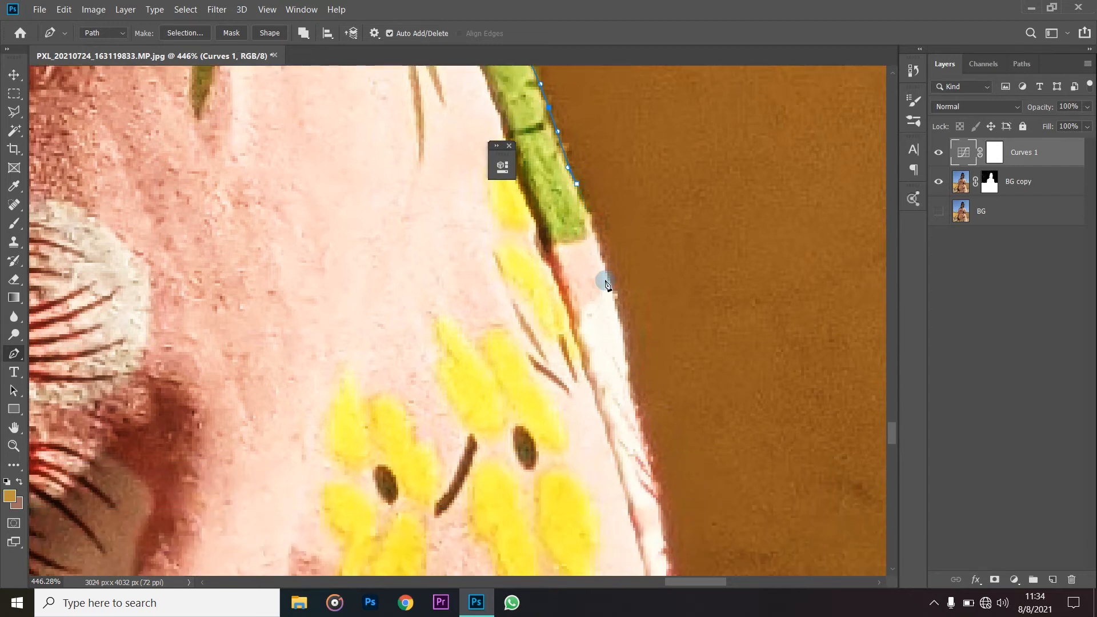
{"action": "left_click", "coordinate": [608, 276]}
{"action": "left_click", "coordinate": [619, 322]}
{"action": "scroll", "coordinate": [627, 361], "scroll_direction": "down", "scroll_amount": 3}
{"action": "left_click_drag", "start_coordinate": [632, 287], "coordinate": [638, 317]}
{"action": "left_click", "coordinate": [652, 355]}
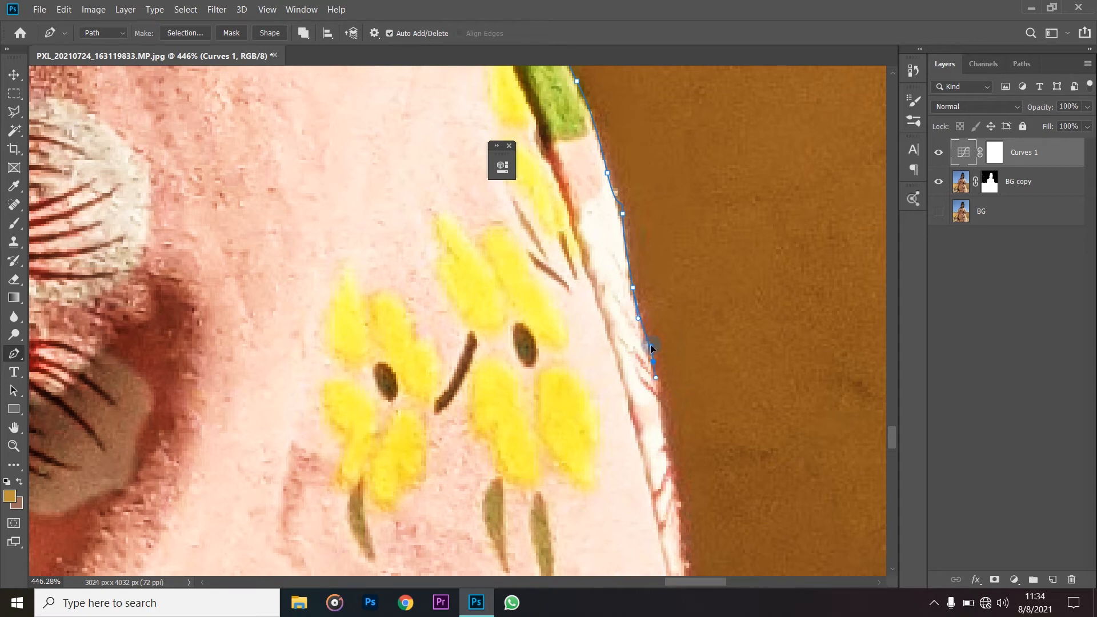
- Trace the red-and-white trim along the dress's edge, adjusting an anchor point to follow the fabric
{"action": "scroll", "coordinate": [680, 439], "scroll_direction": "down", "scroll_amount": 2}
{"action": "mouse_move", "coordinate": [670, 358]}
{"action": "left_mouse_down"}
{"action": "mouse_move", "coordinate": [678, 382]}
{"action": "mouse_move", "coordinate": [673, 365]}
{"action": "left_mouse_up"}
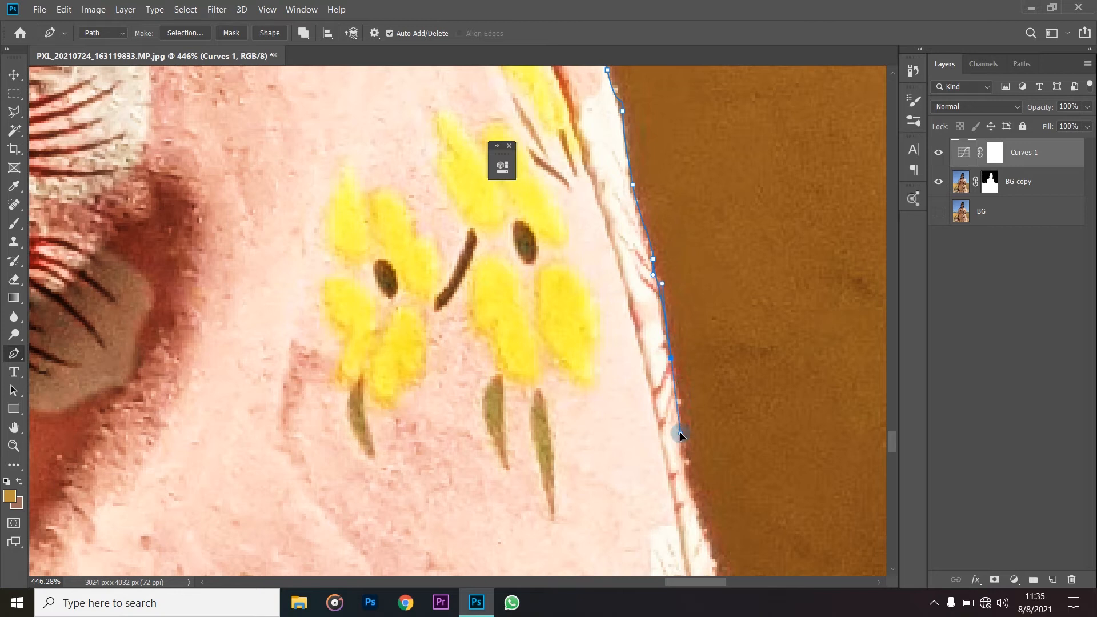
{"action": "scroll", "coordinate": [679, 432], "scroll_direction": "down", "scroll_amount": 1}
{"action": "left_click_drag", "start_coordinate": [687, 406], "coordinate": [695, 441]}
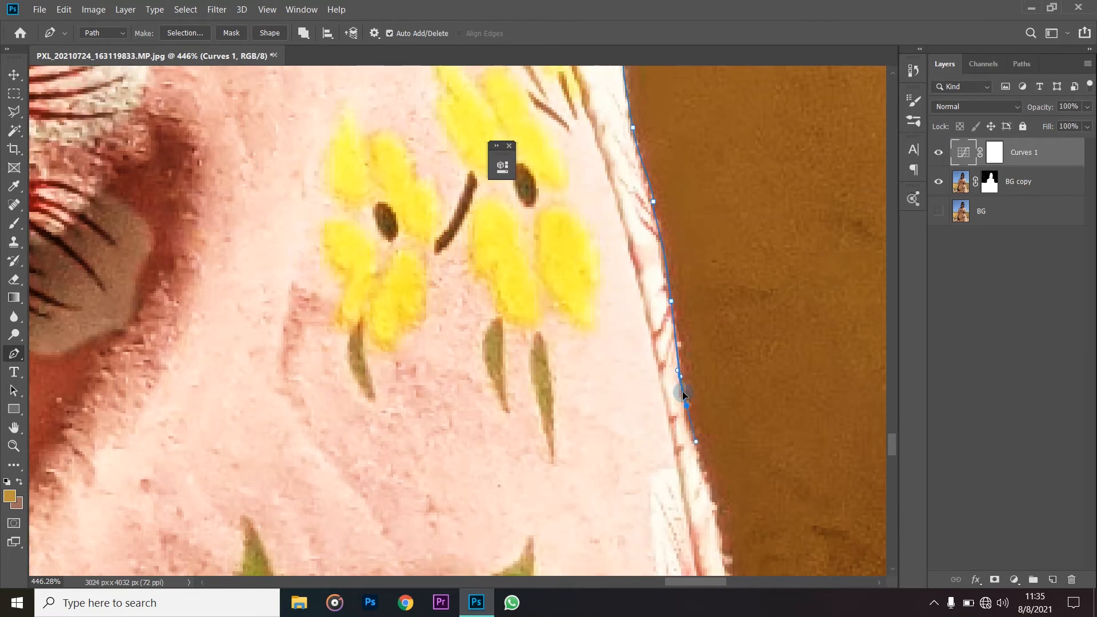
{"action": "left_click_drag", "start_coordinate": [671, 301], "coordinate": [673, 312]}
{"action": "scroll", "coordinate": [697, 453], "scroll_direction": "down", "scroll_amount": 3}
{"action": "left_click_drag", "start_coordinate": [712, 408], "coordinate": [719, 443]}
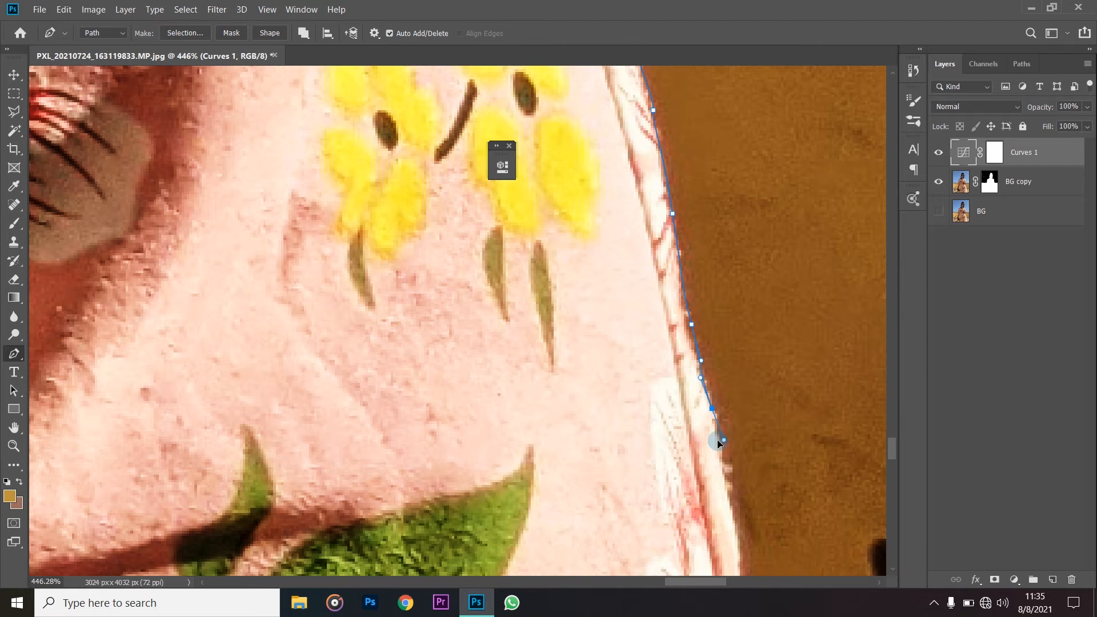
- Extend the path down the dress's edge past the black wall mark to where the lower fold flares out
{"action": "scroll", "coordinate": [738, 486], "scroll_direction": "down", "scroll_amount": 2}
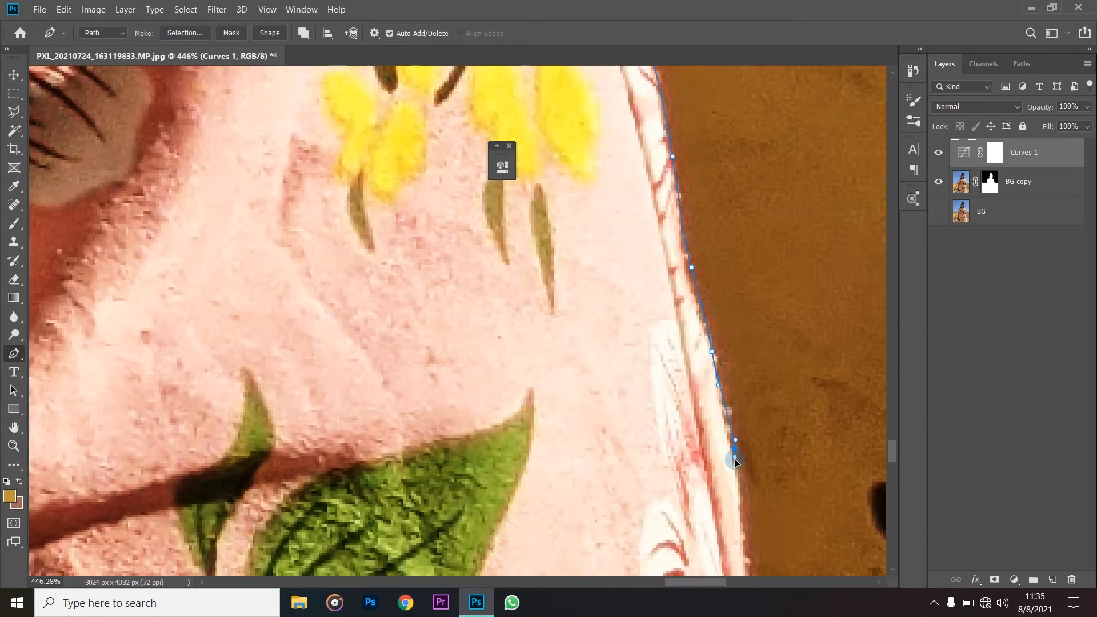
{"action": "scroll", "coordinate": [742, 457], "scroll_direction": "down", "scroll_amount": 3}
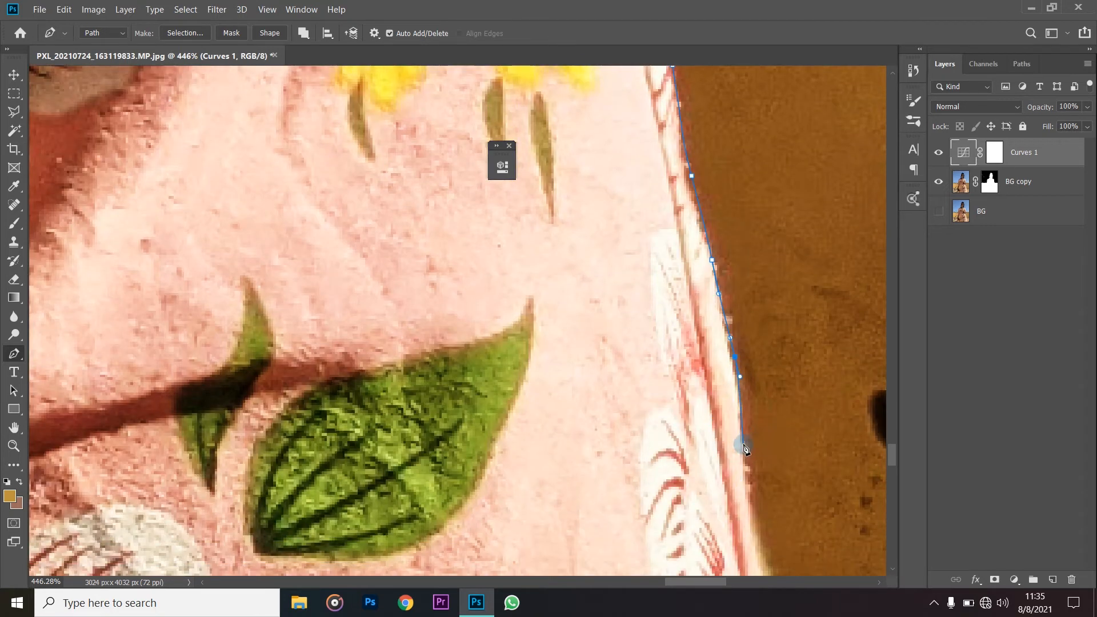
{"action": "scroll", "coordinate": [754, 480], "scroll_direction": "down", "scroll_amount": 3}
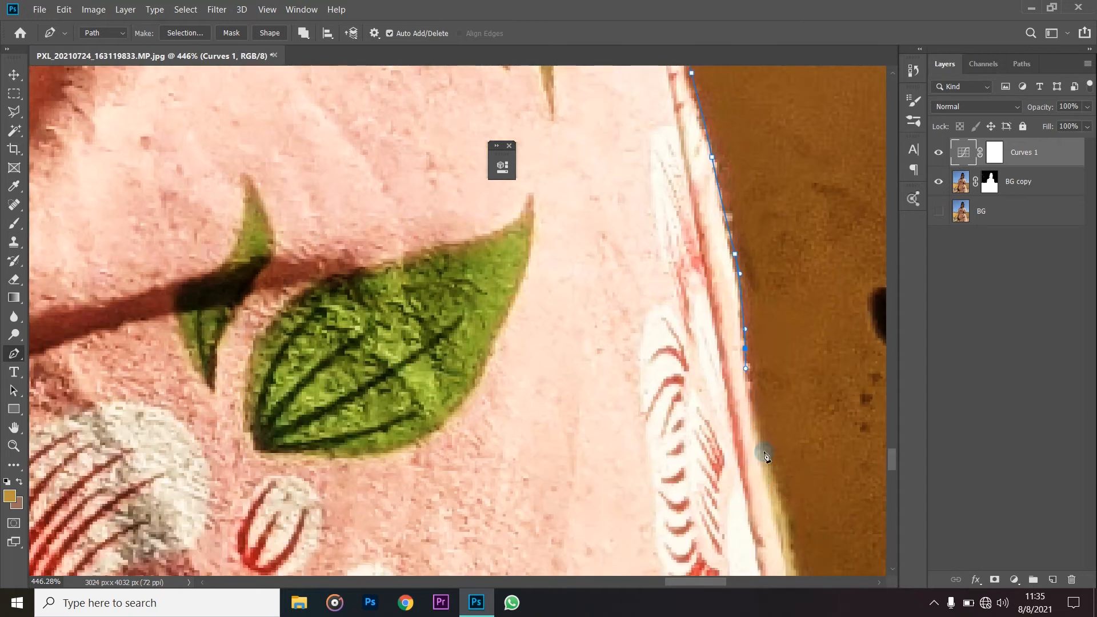
{"action": "scroll", "coordinate": [787, 457], "scroll_direction": "down", "scroll_amount": 5}
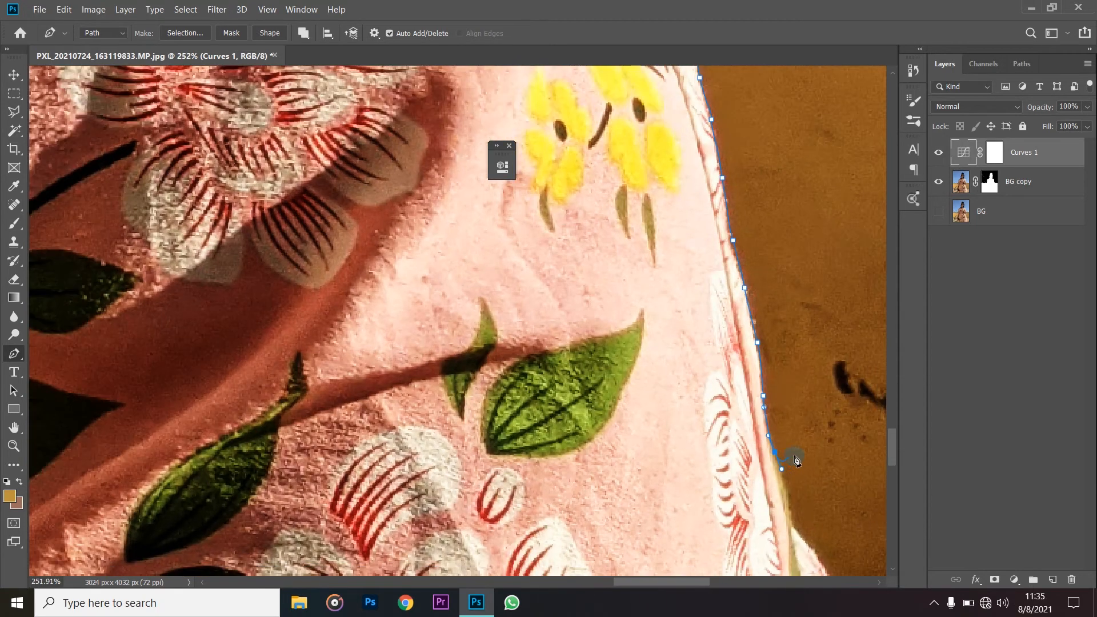
{"action": "scroll", "coordinate": [786, 457], "scroll_direction": "down", "scroll_amount": 3}
{"action": "left_click_drag", "start_coordinate": [737, 443], "coordinate": [742, 449]}
- Curve the path around the flared fold and down the dress's edge against the lighter stone ledge
{"action": "scroll", "coordinate": [757, 466], "scroll_direction": "down", "scroll_amount": 2}
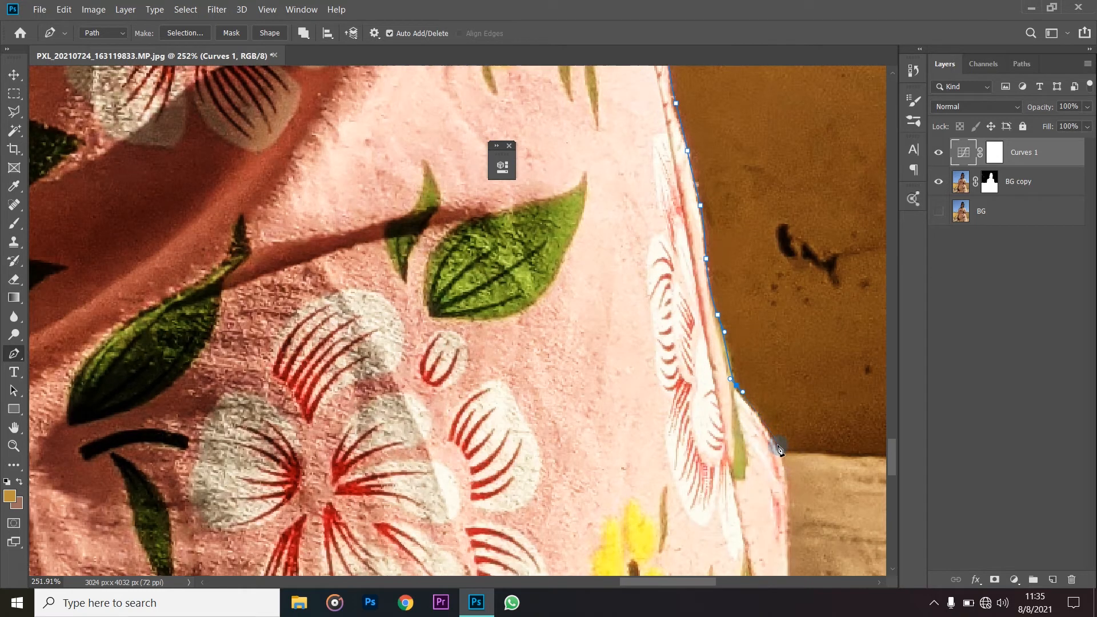
{"action": "scroll", "coordinate": [785, 468], "scroll_direction": "down", "scroll_amount": 4}
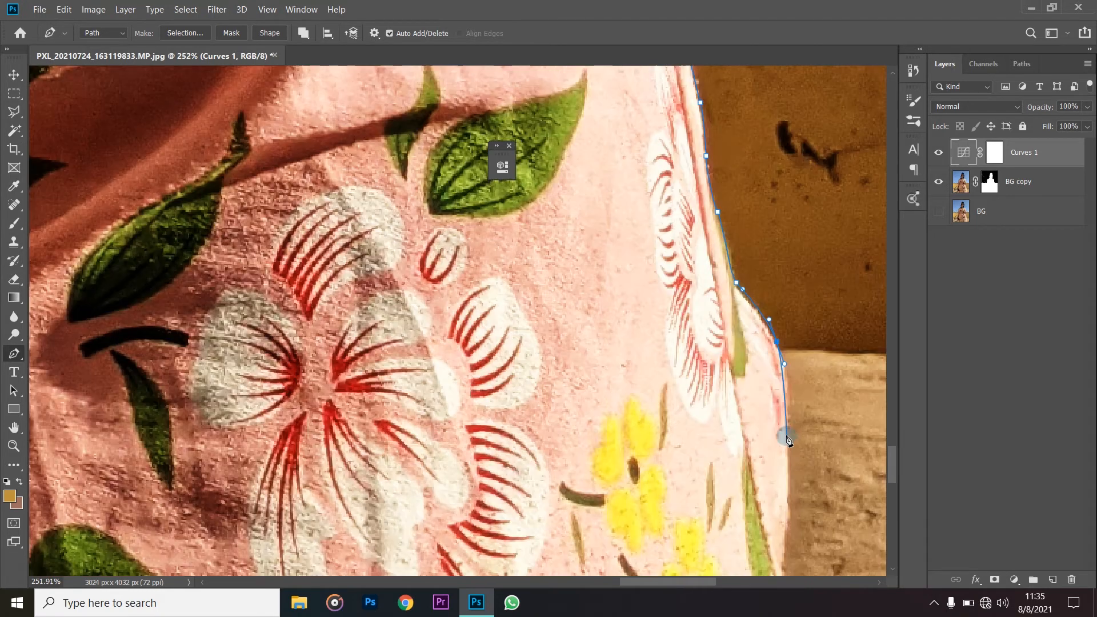
{"action": "left_click_drag", "start_coordinate": [789, 398], "coordinate": [789, 423]}
{"action": "scroll", "coordinate": [790, 457], "scroll_direction": "down", "scroll_amount": 3}
{"action": "left_click_drag", "start_coordinate": [790, 414], "coordinate": [788, 434]}
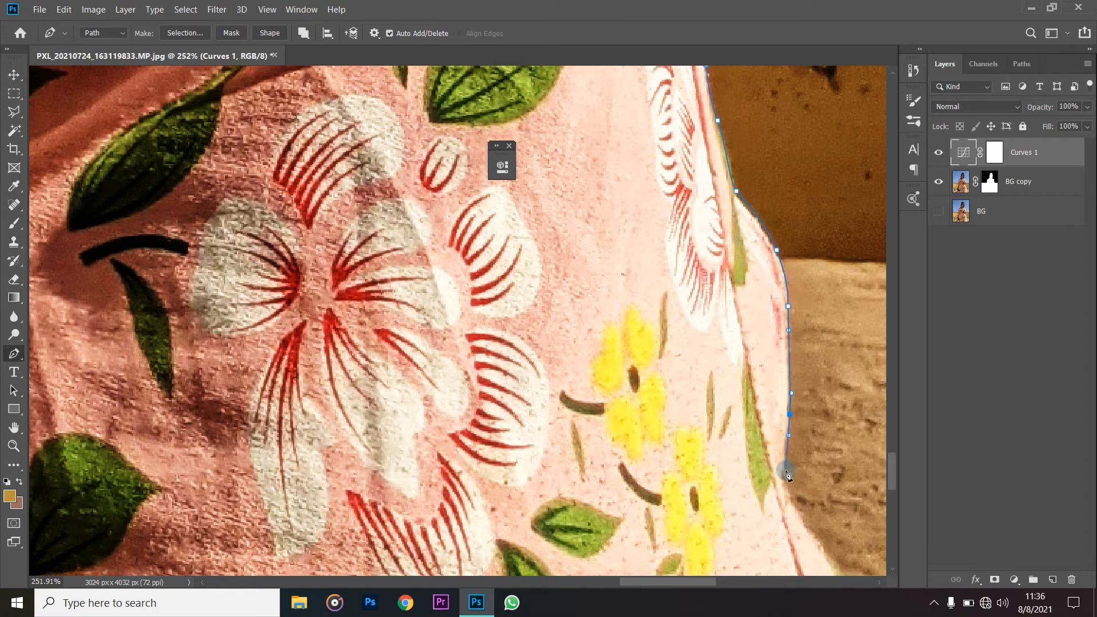
- Extend the path from the end of the flared fold down the lower skirt's edge beside the stone ledge
{"action": "scroll", "coordinate": [828, 528], "scroll_direction": "down", "scroll_amount": 3}
{"action": "scroll", "coordinate": [775, 510], "scroll_direction": "down", "scroll_amount": 4}
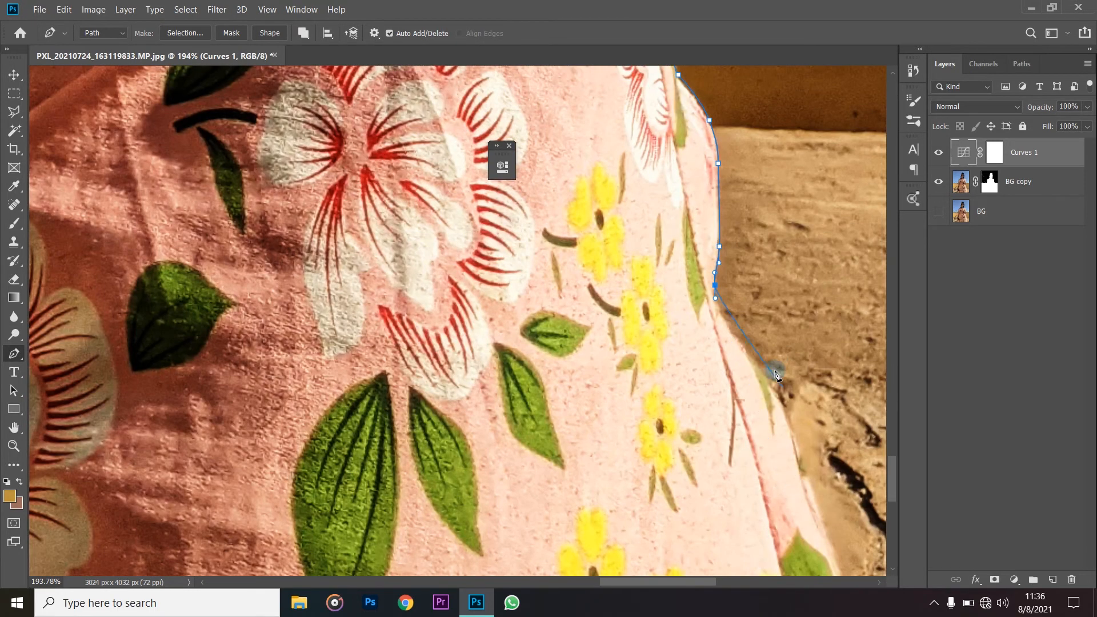
{"action": "scroll", "coordinate": [764, 343], "scroll_direction": "up", "scroll_amount": 6}
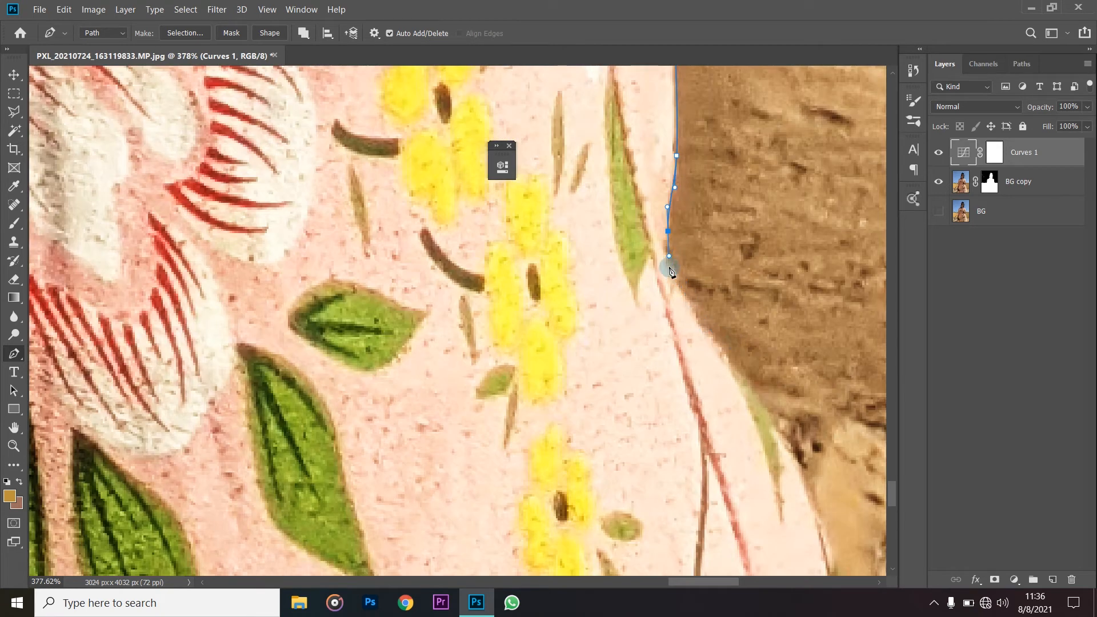
{"action": "left_click_drag", "start_coordinate": [687, 292], "coordinate": [688, 295]}
{"action": "left_click_drag", "start_coordinate": [785, 430], "coordinate": [796, 451]}
{"action": "scroll", "coordinate": [840, 514], "scroll_direction": "down", "scroll_amount": 1}
{"action": "left_click_drag", "start_coordinate": [811, 443], "coordinate": [815, 461]}
{"action": "scroll", "coordinate": [823, 451], "scroll_direction": "down", "scroll_amount": 1}
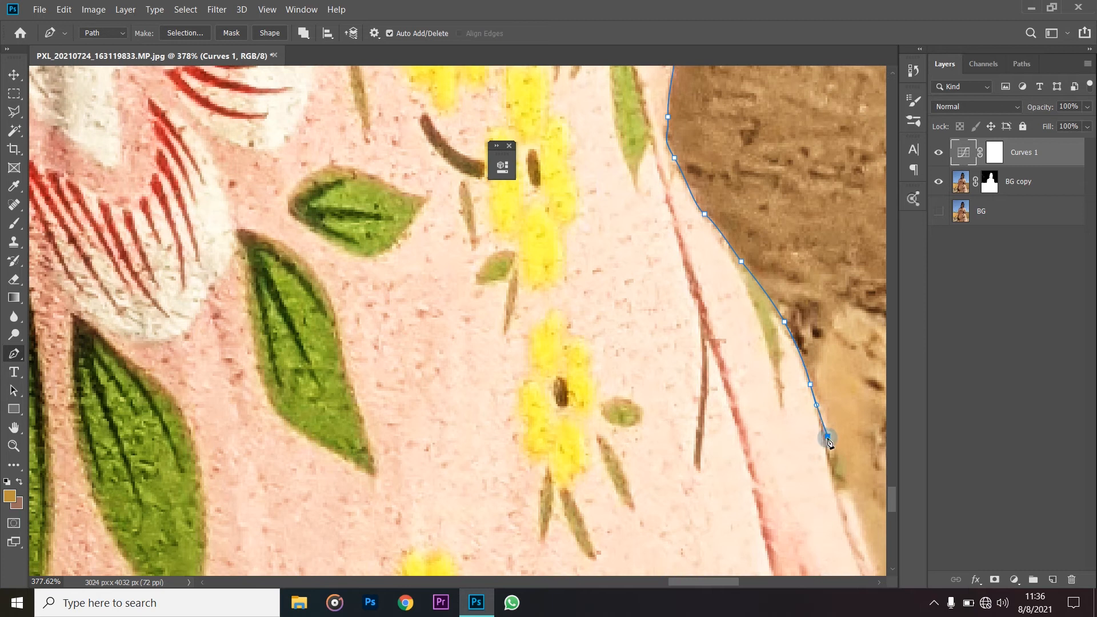
- Carry the path down the skirt's outer edge past the large green leaf near the hem
{"action": "scroll", "coordinate": [845, 482], "scroll_direction": "down", "scroll_amount": 2}
{"action": "left_click_drag", "start_coordinate": [847, 468], "coordinate": [851, 486]}
{"action": "scroll", "coordinate": [871, 434], "scroll_direction": "right", "scroll_amount": 2}
{"action": "left_click_drag", "start_coordinate": [733, 389], "coordinate": [768, 466]}
{"action": "scroll", "coordinate": [784, 445], "scroll_direction": "down", "scroll_amount": 2}
{"action": "scroll", "coordinate": [792, 434], "scroll_direction": "down", "scroll_amount": 2}
{"action": "scroll", "coordinate": [792, 434], "scroll_direction": "right", "scroll_amount": 1}
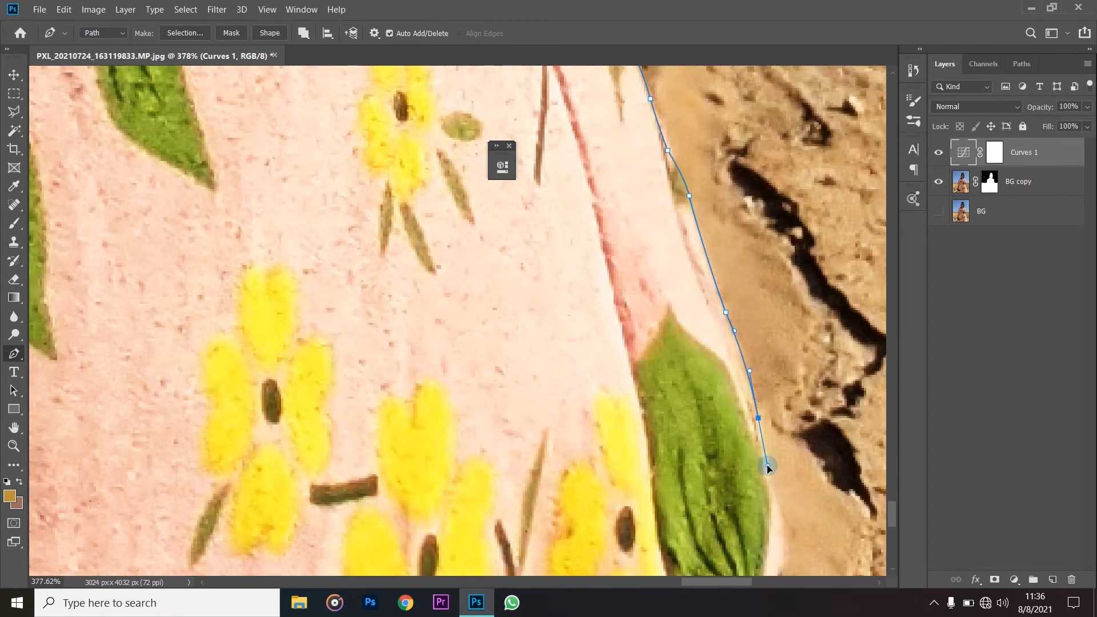
{"action": "scroll", "coordinate": [771, 451], "scroll_direction": "down", "scroll_amount": 2}
{"action": "left_click_drag", "start_coordinate": [780, 424], "coordinate": [784, 444]}
{"action": "scroll", "coordinate": [785, 444], "scroll_direction": "down", "scroll_amount": 1}
- Lower the shadow point on the Curves 1 curve to strengthen the contrast along the dress edge
{"action": "double_click", "coordinate": [964, 153]}
{"action": "left_click_drag", "start_coordinate": [371, 360], "coordinate": [385, 366]}
{"action": "left_click", "coordinate": [889, 345]}
- Trace the last stretch of the skirt's edge beyond the bottom of the photo and turn the path beneath the dress
{"action": "scroll", "coordinate": [800, 355], "scroll_direction": "down", "scroll_amount": 2}
{"action": "left_click_drag", "start_coordinate": [789, 347], "coordinate": [791, 356]}
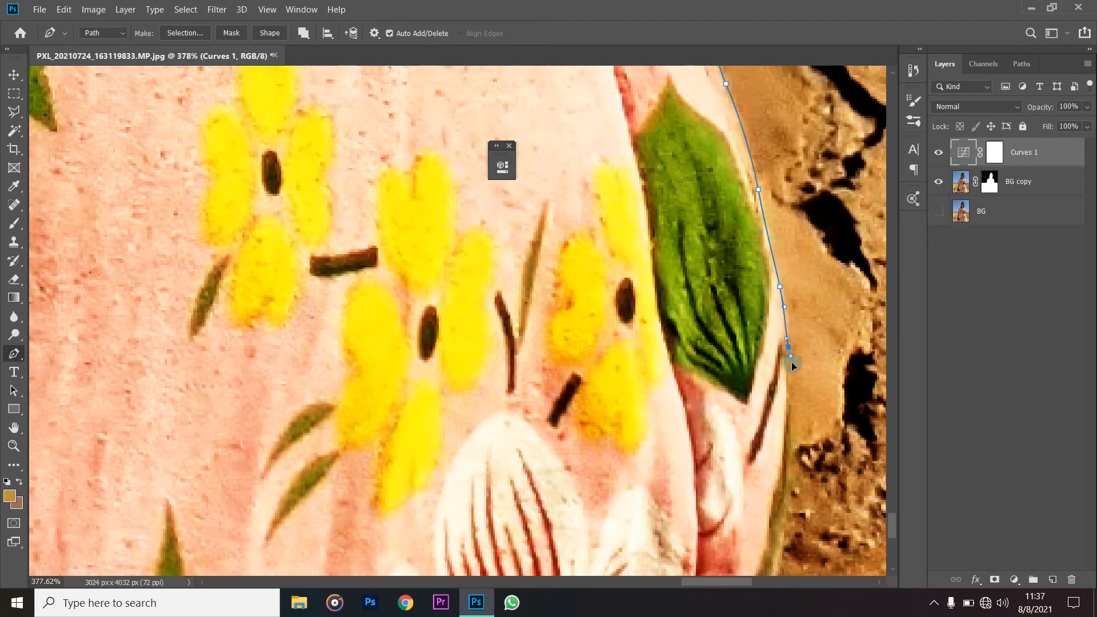
{"action": "scroll", "coordinate": [787, 425], "scroll_direction": "down", "scroll_amount": 2}
{"action": "left_click_drag", "start_coordinate": [790, 402], "coordinate": [787, 417]}
{"action": "scroll", "coordinate": [785, 429], "scroll_direction": "down", "scroll_amount": 1}
{"action": "left_click_drag", "start_coordinate": [771, 500], "coordinate": [771, 540]}
{"action": "left_click", "coordinate": [756, 533]}
{"action": "left_click", "coordinate": [491, 545]}
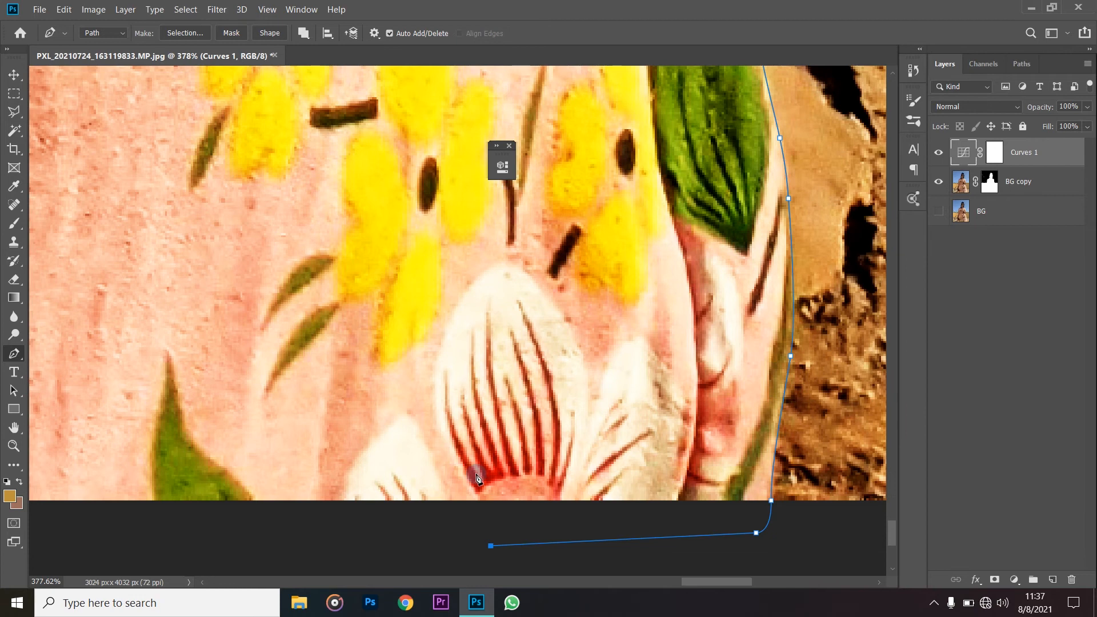
- Run the path below the photo to the opposite side of the dress, under the hand holding the phone
{"action": "scroll", "coordinate": [471, 486], "scroll_direction": "down", "scroll_amount": 10}
{"action": "scroll", "coordinate": [298, 513], "scroll_direction": "down", "scroll_amount": 1}
{"action": "left_click", "coordinate": [242, 509]}
{"action": "left_click", "coordinate": [196, 487]}
{"action": "scroll", "coordinate": [198, 469], "scroll_direction": "up", "scroll_amount": 6}
{"action": "left_click", "coordinate": [196, 465]}
{"action": "left_click", "coordinate": [192, 446]}
- Raise the Curves 1 shadow point to lighten the dark tones, and trace up the dress edge to the fingertips
{"action": "left_click", "coordinate": [502, 166]}
{"action": "left_click_drag", "start_coordinate": [385, 365], "coordinate": [383, 342]}
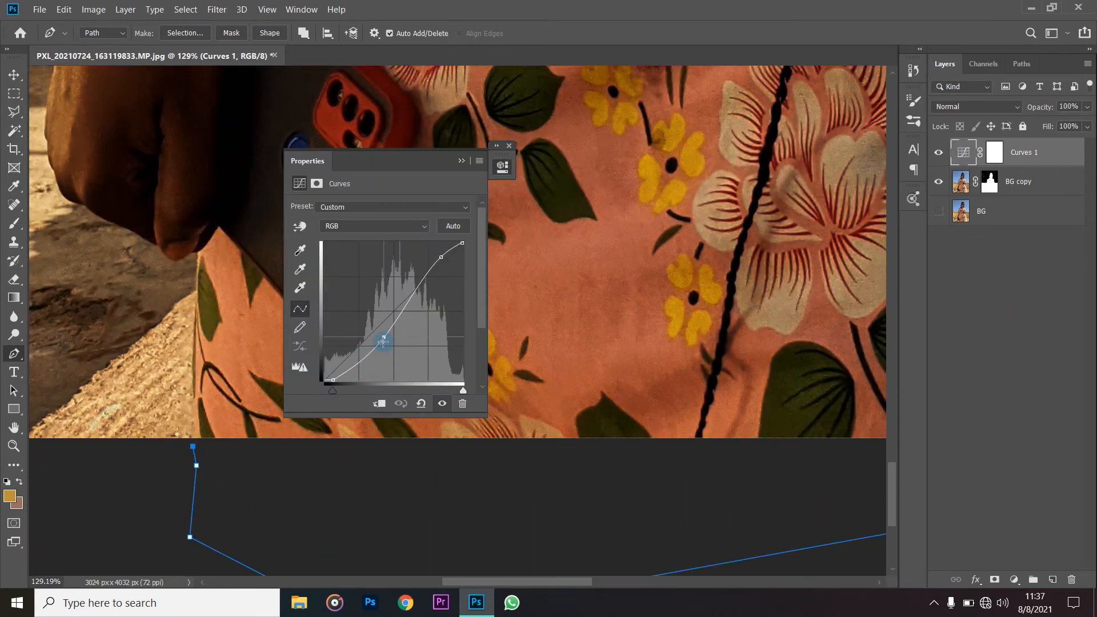
{"action": "scroll", "coordinate": [247, 412], "scroll_direction": "up", "scroll_amount": 2}
{"action": "left_click_drag", "start_coordinate": [237, 269], "coordinate": [236, 241]}
{"action": "left_click_drag", "start_coordinate": [243, 189], "coordinate": [213, 165]}
{"action": "scroll", "coordinate": [212, 165], "scroll_direction": "up", "scroll_amount": 3}
{"action": "left_click_drag", "start_coordinate": [210, 242], "coordinate": [197, 236]}
- Trace the path around the underside of the fingers and knuckles of the hand holding the phone
{"action": "left_click_drag", "start_coordinate": [166, 198], "coordinate": [103, 160]}
{"action": "left_click", "coordinate": [166, 197], "text": "alt"}
{"action": "scroll", "coordinate": [120, 181], "scroll_direction": "down", "scroll_amount": 4}
{"action": "scroll", "coordinate": [161, 326], "scroll_direction": "up", "scroll_amount": 3}
{"action": "left_click_drag", "start_coordinate": [189, 315], "coordinate": [170, 305]}
{"action": "left_click_drag", "start_coordinate": [130, 282], "coordinate": [122, 274]}
{"action": "left_click_drag", "start_coordinate": [109, 267], "coordinate": [129, 292]}
{"action": "left_click_drag", "start_coordinate": [101, 246], "coordinate": [96, 221]}
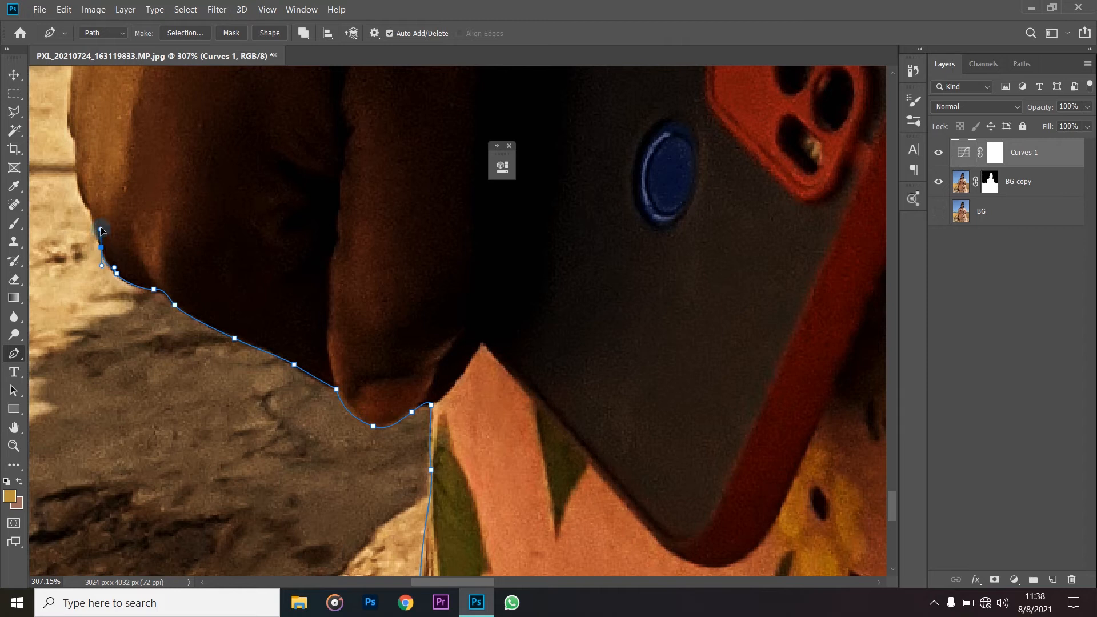
- Continue the path up the outer edge of the hand against the sunlit ground
{"action": "scroll", "coordinate": [117, 273], "scroll_direction": "up", "scroll_amount": 4}
{"action": "left_click_drag", "start_coordinate": [117, 273], "coordinate": [117, 276]}
{"action": "scroll", "coordinate": [117, 247], "scroll_direction": "up", "scroll_amount": 1}
{"action": "left_click_drag", "start_coordinate": [81, 216], "coordinate": [131, 185]}
{"action": "left_click", "coordinate": [94, 264], "text": "ctrl"}
{"action": "scroll", "coordinate": [68, 248], "scroll_direction": "up", "scroll_amount": 5}
{"action": "scroll", "coordinate": [61, 219], "scroll_direction": "up", "scroll_amount": 1}
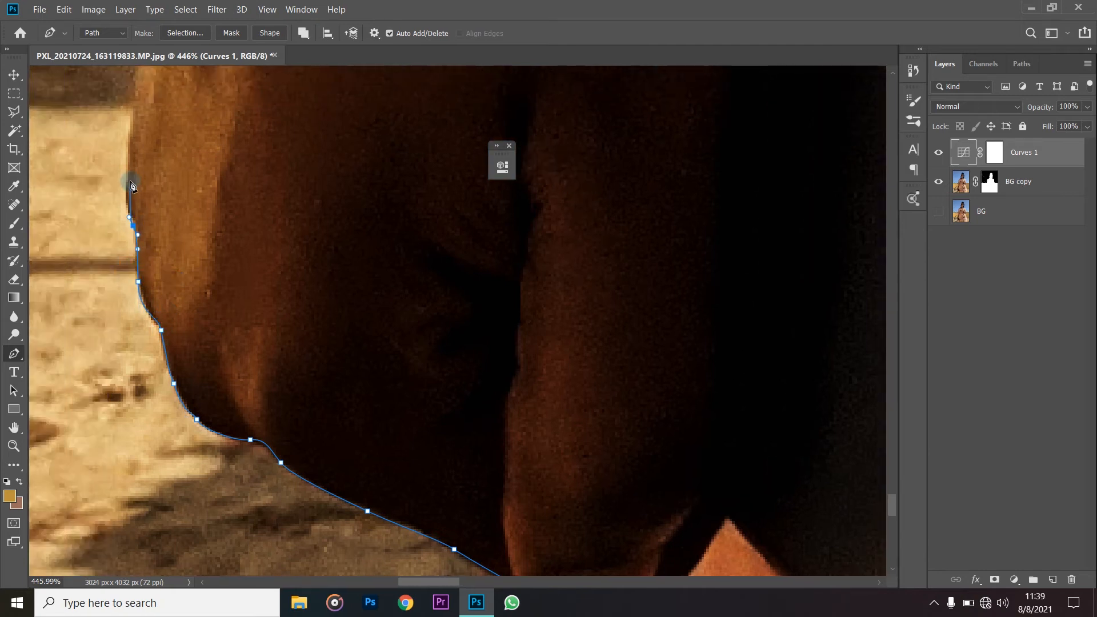
- Extend the path around the wrist and onto the lower forearm against the yellow wall
{"action": "scroll", "coordinate": [131, 186], "scroll_direction": "down", "scroll_amount": 4}
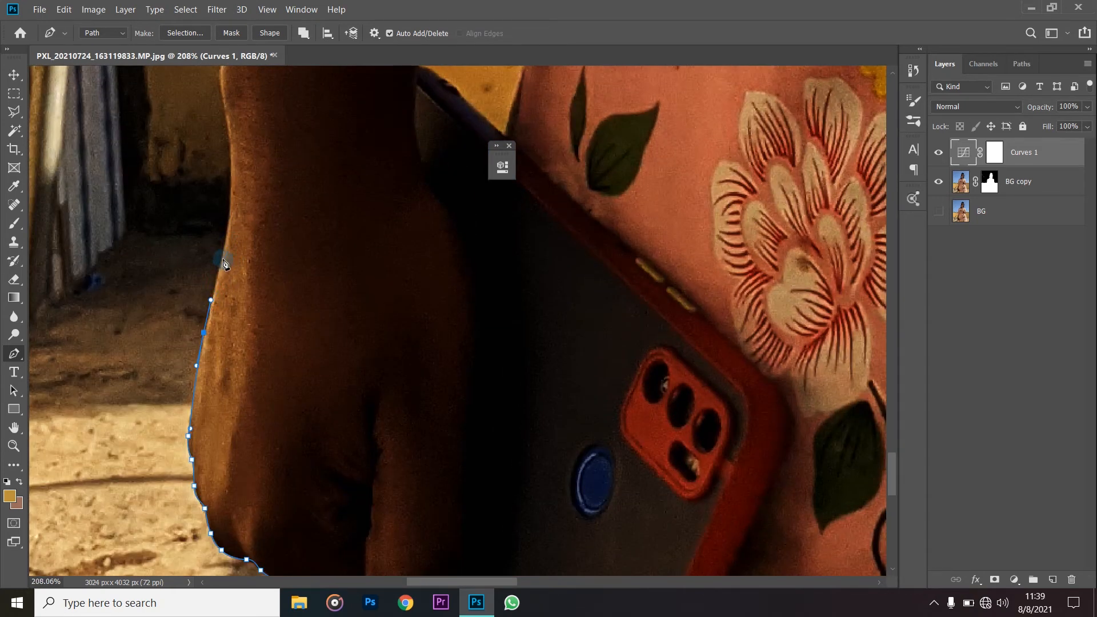
{"action": "left_click_drag", "start_coordinate": [223, 258], "coordinate": [224, 195]}
{"action": "scroll", "coordinate": [226, 239], "scroll_direction": "up", "scroll_amount": 3}
{"action": "scroll", "coordinate": [223, 196], "scroll_direction": "up", "scroll_amount": 3}
{"action": "left_click_drag", "start_coordinate": [224, 239], "coordinate": [266, 192]}
{"action": "scroll", "coordinate": [240, 205], "scroll_direction": "up", "scroll_amount": 3}
{"action": "scroll", "coordinate": [266, 186], "scroll_direction": "up", "scroll_amount": 5}
- Lighten the shadows and lower the highlights on the Curves 1 curve to reveal the forearm's edge
{"action": "left_click", "coordinate": [961, 158]}
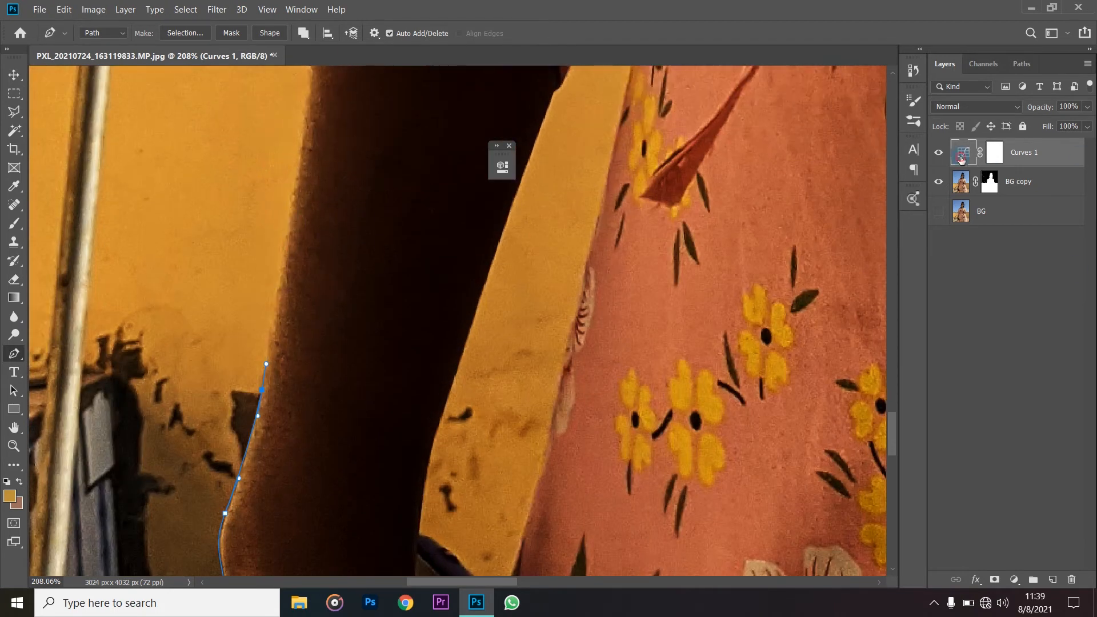
{"action": "double_click", "coordinate": [961, 158]}
{"action": "left_click_drag", "start_coordinate": [387, 343], "coordinate": [376, 342]}
{"action": "left_click_drag", "start_coordinate": [437, 258], "coordinate": [443, 262]}
{"action": "left_click", "coordinate": [461, 160]}
- Trace the path up the forearm, around the sleeve cuff and along the sleeve to the small green leaf
{"action": "scroll", "coordinate": [272, 269], "scroll_direction": "up", "scroll_amount": 3}
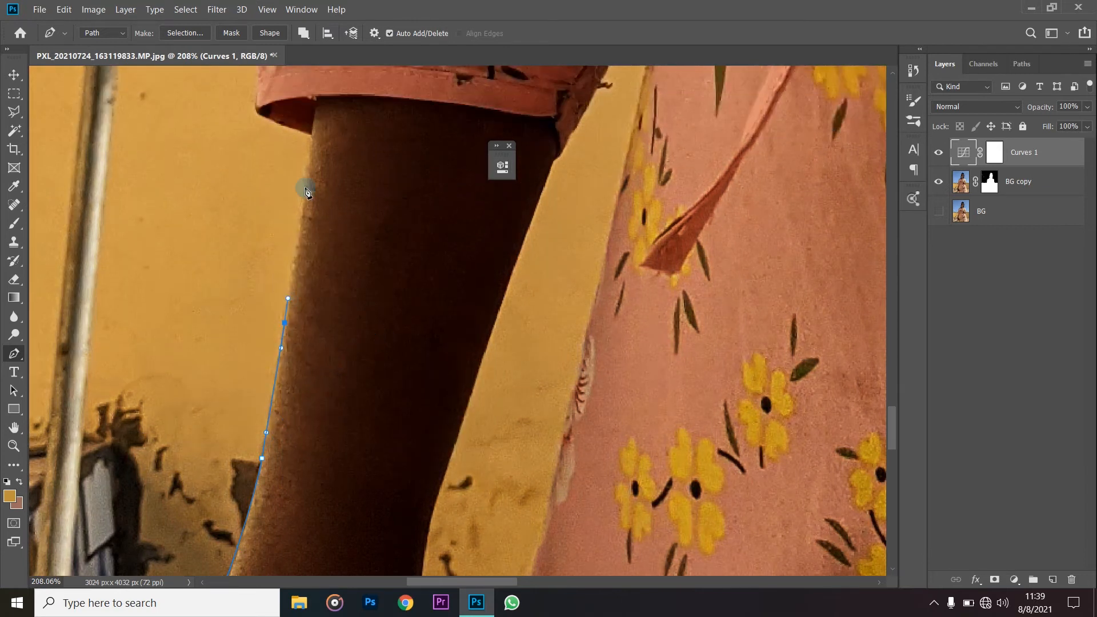
{"action": "left_click", "coordinate": [305, 188]}
{"action": "scroll", "coordinate": [304, 188], "scroll_direction": "up", "scroll_amount": 3}
{"action": "left_click", "coordinate": [312, 204]}
{"action": "left_click_drag", "start_coordinate": [260, 183], "coordinate": [252, 174]}
{"action": "scroll", "coordinate": [254, 206], "scroll_direction": "up", "scroll_amount": 6}
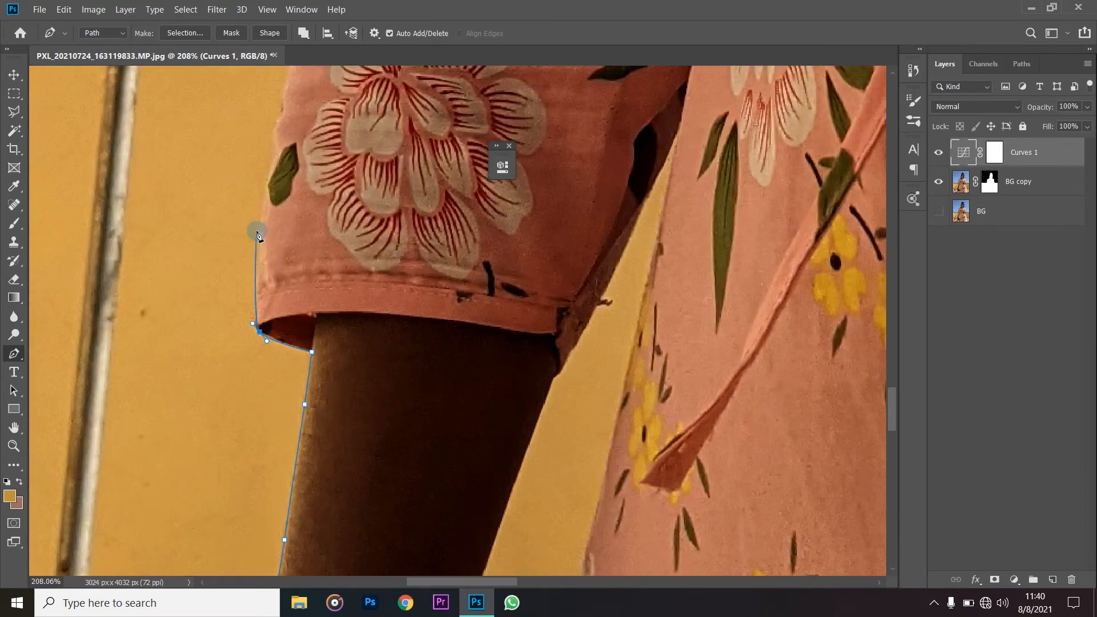
{"action": "scroll", "coordinate": [262, 252], "scroll_direction": "up", "scroll_amount": 2}
{"action": "left_click_drag", "start_coordinate": [261, 249], "coordinate": [268, 226]}
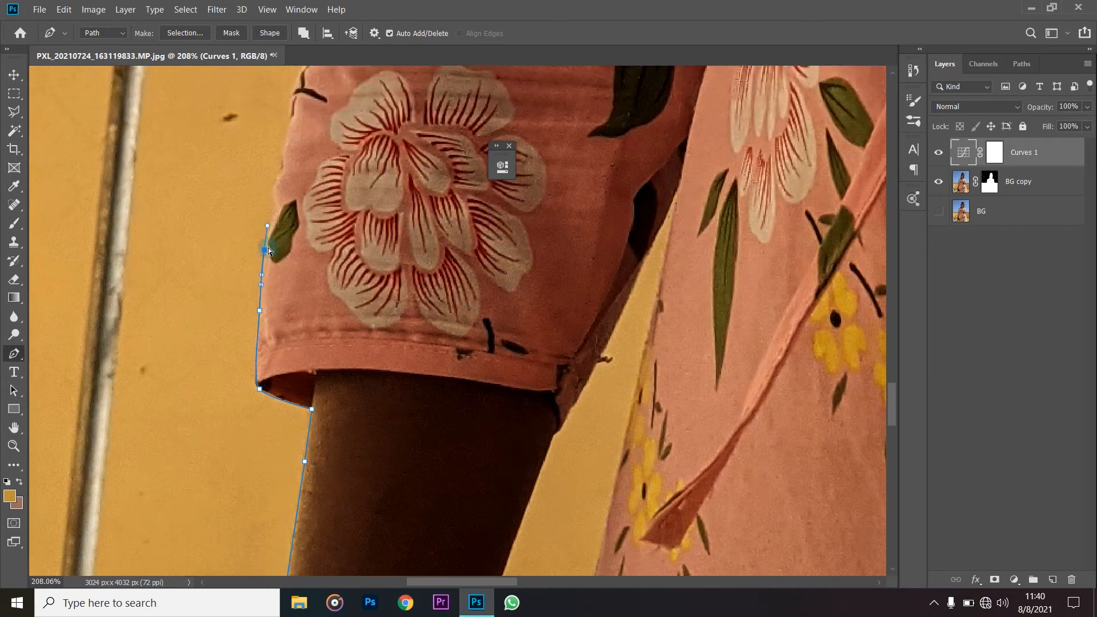
- Reshape the Curves 1 curve by adjusting its shadow, midtone and highlight points, raising the highlights
{"action": "double_click", "coordinate": [961, 160]}
{"action": "left_click_drag", "start_coordinate": [372, 160], "coordinate": [551, 160]}
{"action": "left_click_drag", "start_coordinate": [551, 339], "coordinate": [563, 330]}
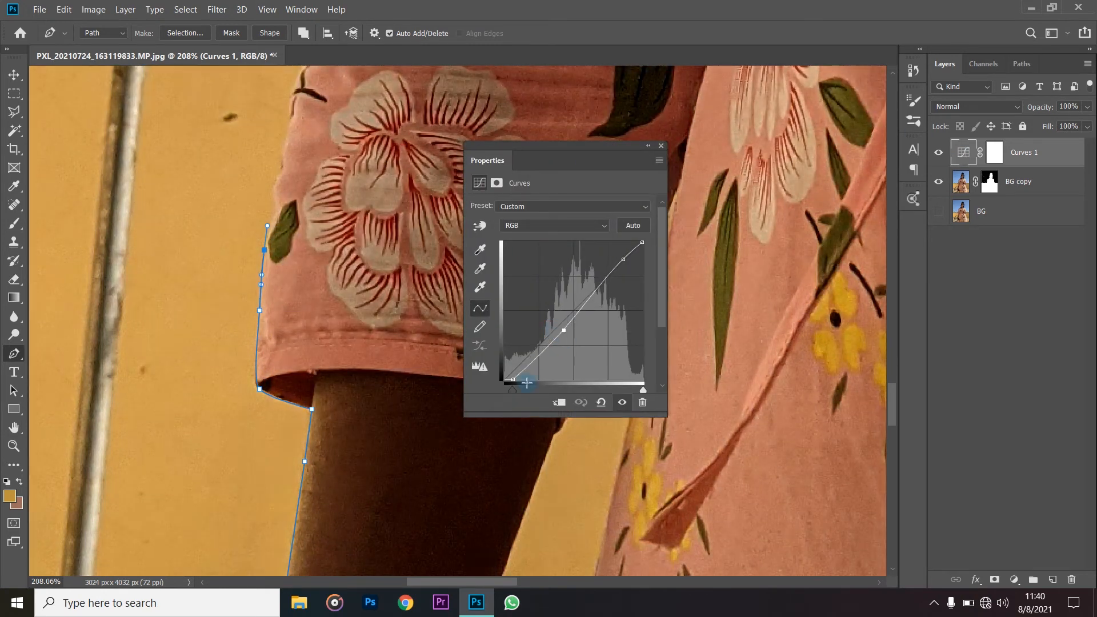
{"action": "mouse_move", "coordinate": [513, 380]}
{"action": "left_mouse_down"}
{"action": "mouse_move", "coordinate": [519, 358]}
{"action": "mouse_move", "coordinate": [514, 380]}
{"action": "left_mouse_up"}
{"action": "left_click_drag", "start_coordinate": [622, 258], "coordinate": [617, 253]}
{"action": "left_click", "coordinate": [648, 146]}
- Trace the path up the sleeve's outer edge from the small green leaf toward the elbow
{"action": "scroll", "coordinate": [358, 291], "scroll_direction": "up", "scroll_amount": 4}
{"action": "left_click_drag", "start_coordinate": [274, 322], "coordinate": [284, 254]}
{"action": "left_click_drag", "start_coordinate": [292, 233], "coordinate": [293, 228]}
{"action": "scroll", "coordinate": [294, 229], "scroll_direction": "up", "scroll_amount": 3}
{"action": "left_click_drag", "start_coordinate": [297, 273], "coordinate": [305, 261]}
{"action": "scroll", "coordinate": [303, 203], "scroll_direction": "up", "scroll_amount": 2}
{"action": "mouse_move", "coordinate": [303, 218]}
{"action": "left_mouse_down"}
{"action": "mouse_move", "coordinate": [304, 203]}
{"action": "mouse_move", "coordinate": [319, 215]}
{"action": "left_mouse_up"}
{"action": "scroll", "coordinate": [321, 220], "scroll_direction": "up", "scroll_amount": 5}
- Carry the path farther up the sleeve's outer edge, past the top of the yellow wall
{"action": "left_click_drag", "start_coordinate": [322, 307], "coordinate": [325, 297]}
{"action": "left_click_drag", "start_coordinate": [330, 252], "coordinate": [328, 219]}
{"action": "scroll", "coordinate": [330, 219], "scroll_direction": "up", "scroll_amount": 1}
{"action": "scroll", "coordinate": [404, 188], "scroll_direction": "down", "scroll_amount": 4}
{"action": "left_click_drag", "start_coordinate": [358, 177], "coordinate": [360, 161]}
{"action": "scroll", "coordinate": [360, 162], "scroll_direction": "up", "scroll_amount": 4}
{"action": "left_click_drag", "start_coordinate": [368, 202], "coordinate": [373, 189]}
{"action": "left_click", "coordinate": [369, 157]}
- Loop the path across the transparent sky and outside the photo, down its left side, underneath and up the right
{"action": "scroll", "coordinate": [377, 178], "scroll_direction": "up", "scroll_amount": 4}
{"action": "scroll", "coordinate": [384, 183], "scroll_direction": "down", "scroll_amount": 16}
{"action": "left_click", "coordinate": [373, 149]}
{"action": "left_click", "coordinate": [314, 148]}
{"action": "left_click", "coordinate": [218, 130]}
{"action": "left_click", "coordinate": [165, 209]}
{"action": "left_click", "coordinate": [160, 338]}
{"action": "left_click", "coordinate": [869, 479]}
{"action": "left_click", "coordinate": [847, 269]}
- Bring the path up beyond the photo's right edge and back over the transparent sky toward the raised wrist
{"action": "scroll", "coordinate": [829, 183], "scroll_direction": "up", "scroll_amount": 5}
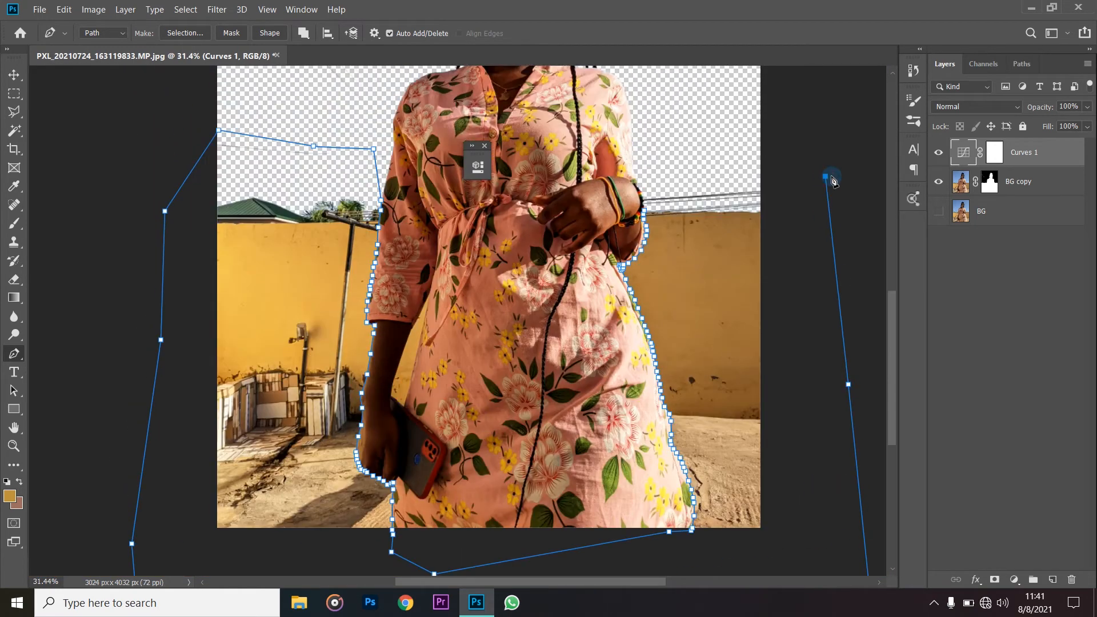
{"action": "left_click", "coordinate": [825, 176]}
{"action": "scroll", "coordinate": [823, 172], "scroll_direction": "up", "scroll_amount": 2}
{"action": "left_click", "coordinate": [793, 118]}
{"action": "left_click", "coordinate": [673, 135]}
{"action": "left_click", "coordinate": [643, 203]}
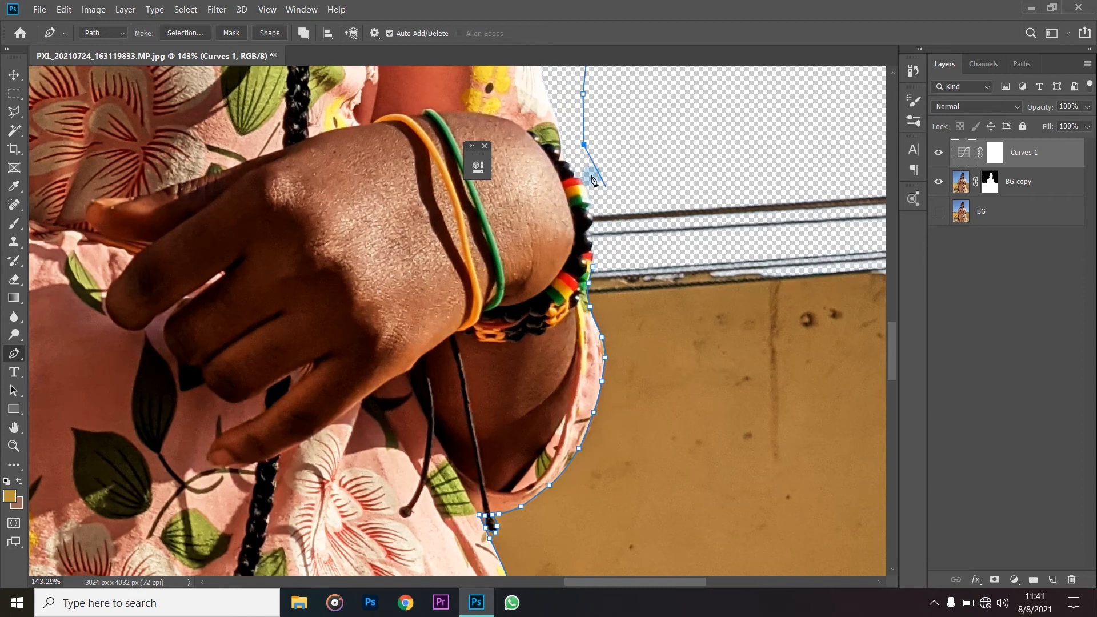
- Trace closely around the beaded bracelet on the raised wrist and close the path at its starting anchor
{"action": "left_click", "coordinate": [589, 171]}
{"action": "left_click", "coordinate": [595, 184]}
{"action": "left_click", "coordinate": [595, 202]}
{"action": "left_click_drag", "start_coordinate": [591, 214], "coordinate": [589, 225]}
{"action": "scroll", "coordinate": [595, 241], "scroll_direction": "up", "scroll_amount": 5}
{"action": "left_click", "coordinate": [587, 232]}
{"action": "left_click", "coordinate": [594, 249]}
{"action": "left_click", "coordinate": [594, 285]}
{"action": "scroll", "coordinate": [639, 325], "scroll_direction": "down", "scroll_amount": 8}
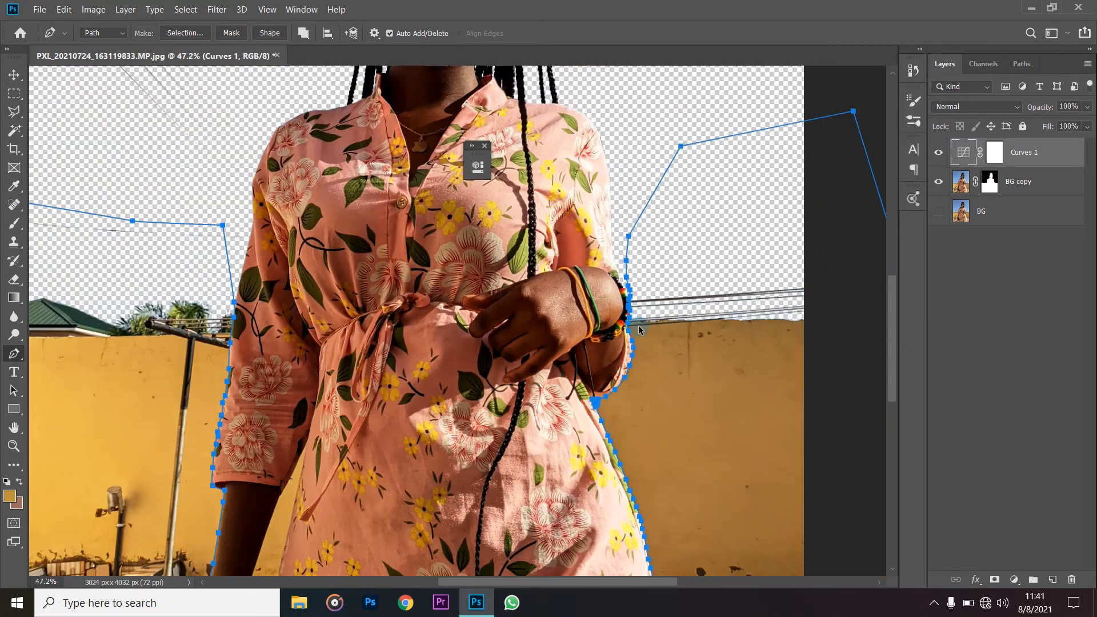
- Convert the closed path into a new anti-aliased selection with a feather radius of 0 pixels
{"action": "scroll", "coordinate": [639, 324], "scroll_direction": "down", "scroll_amount": 5}
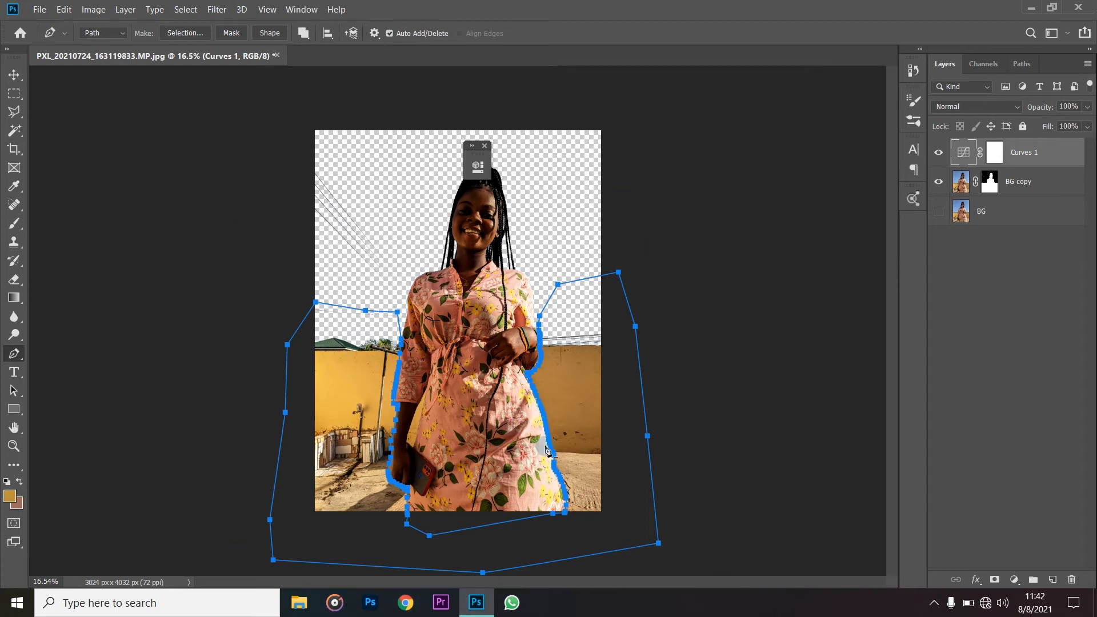
{"action": "right_click", "coordinate": [565, 348]}
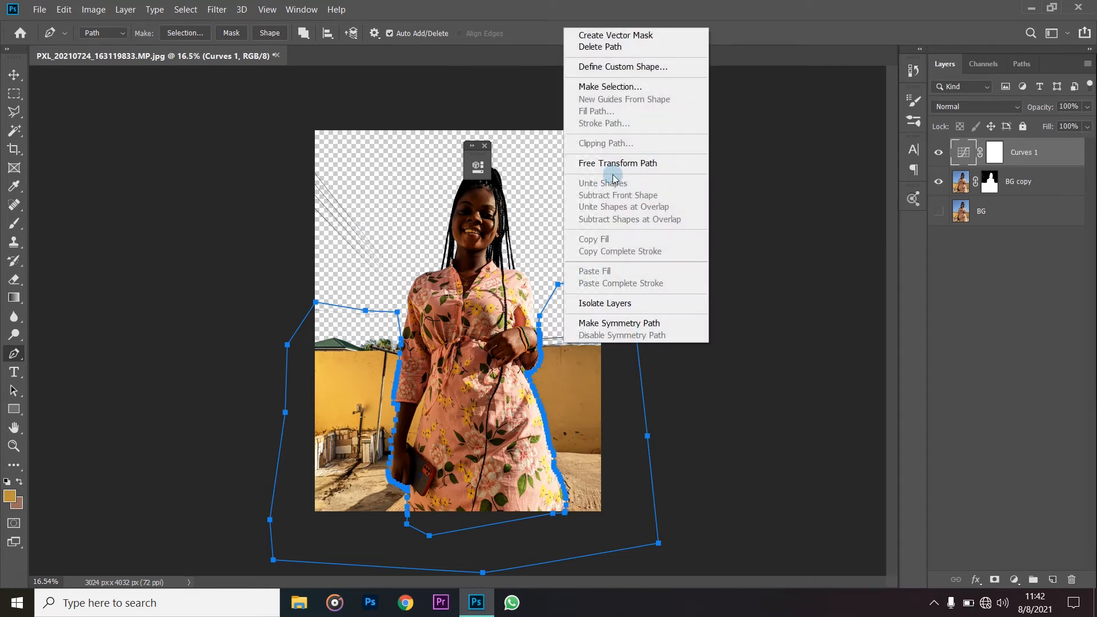
{"action": "left_click", "coordinate": [610, 88]}
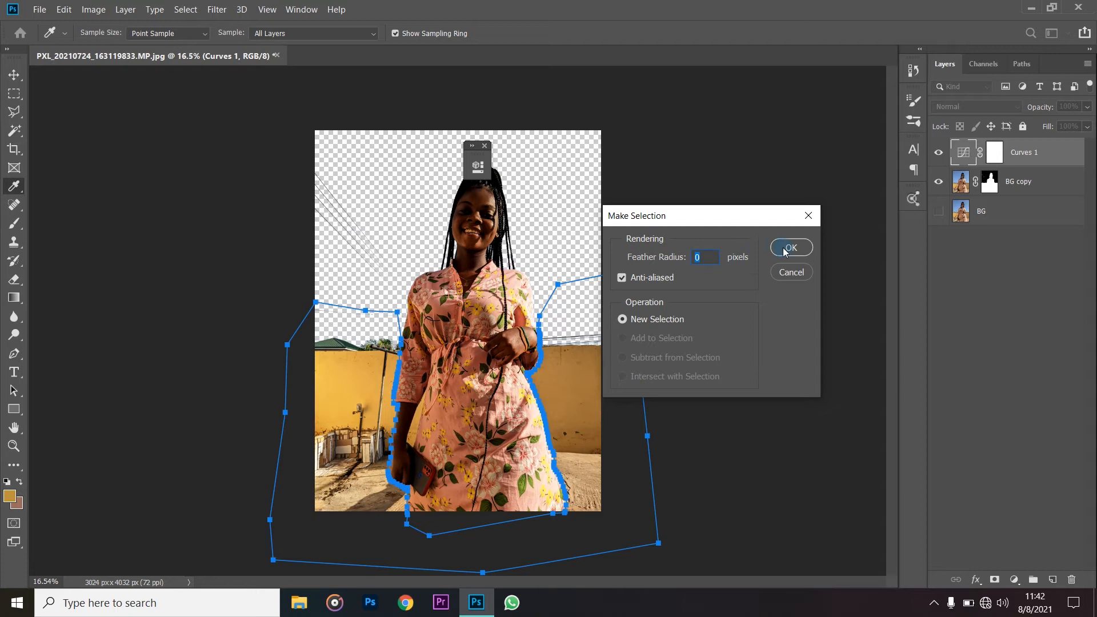
{"action": "left_click", "coordinate": [742, 301]}
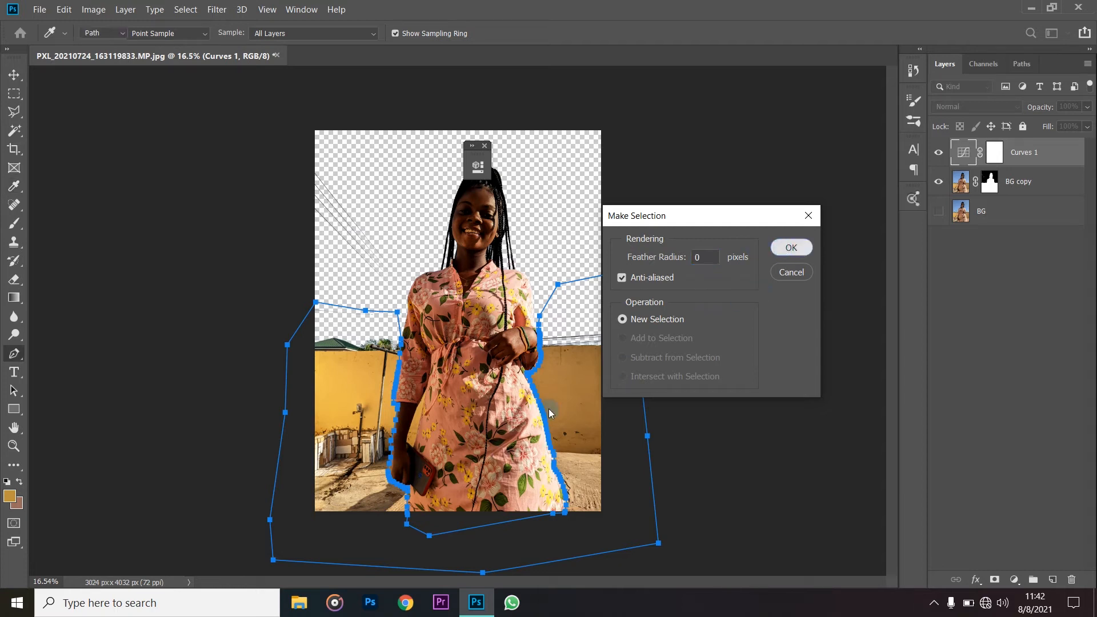
{"action": "key", "text": "Return"}
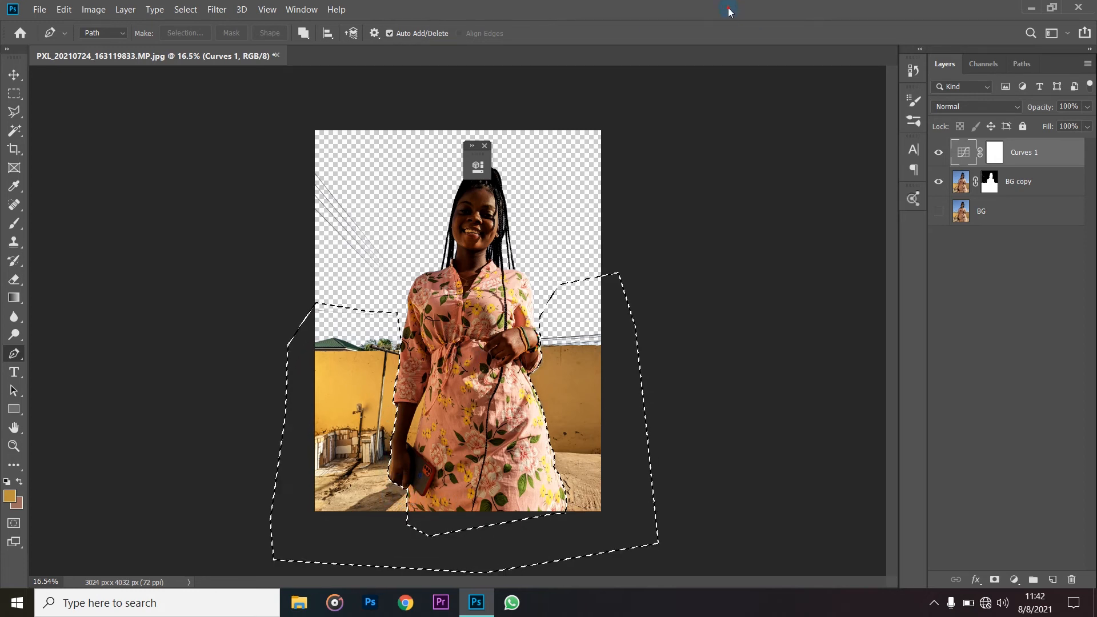
- Inspect the selection outline around the hand, arm, sleeve and dress edges
{"action": "scroll", "coordinate": [422, 484], "scroll_direction": "up", "scroll_amount": 4}
{"action": "scroll", "coordinate": [380, 492], "scroll_direction": "down", "scroll_amount": 2}
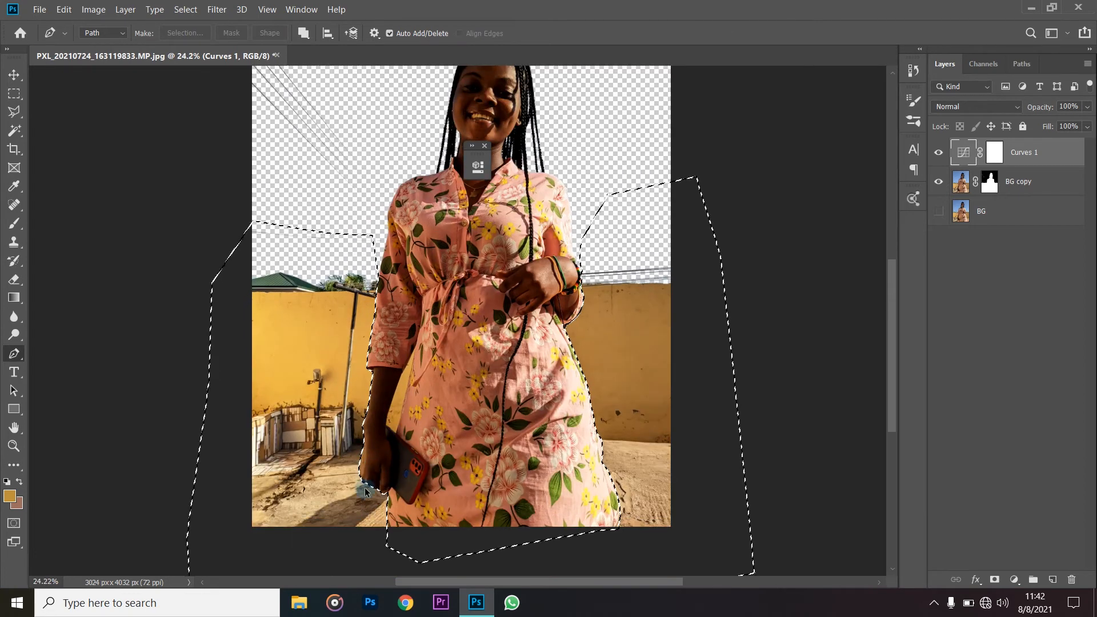
{"action": "scroll", "coordinate": [365, 492], "scroll_direction": "up", "scroll_amount": 12}
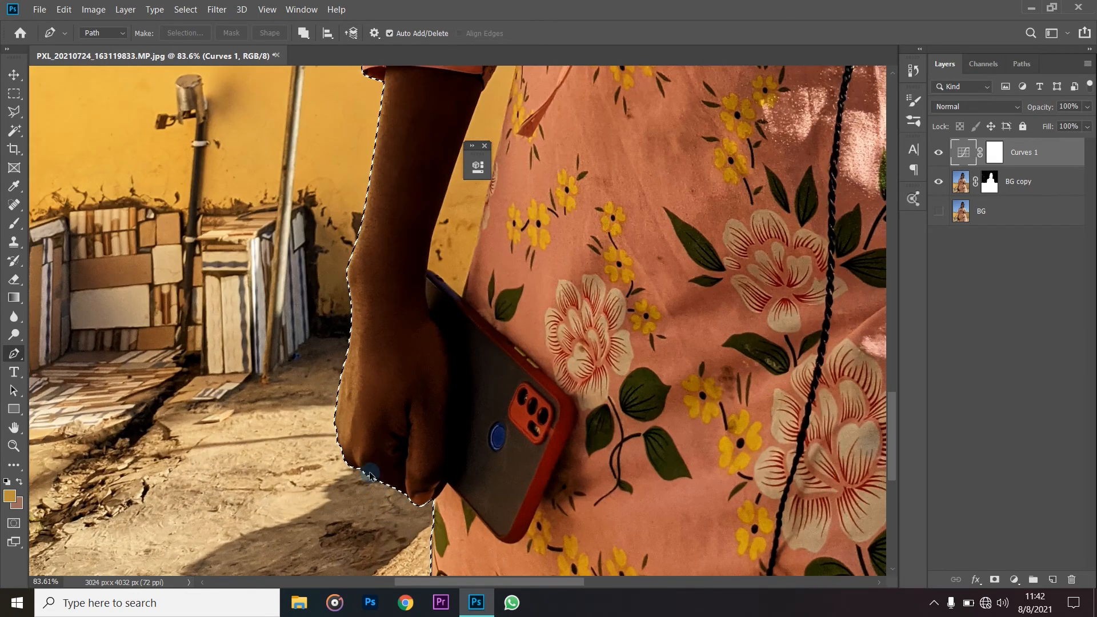
{"action": "scroll", "coordinate": [388, 457], "scroll_direction": "up", "scroll_amount": 3}
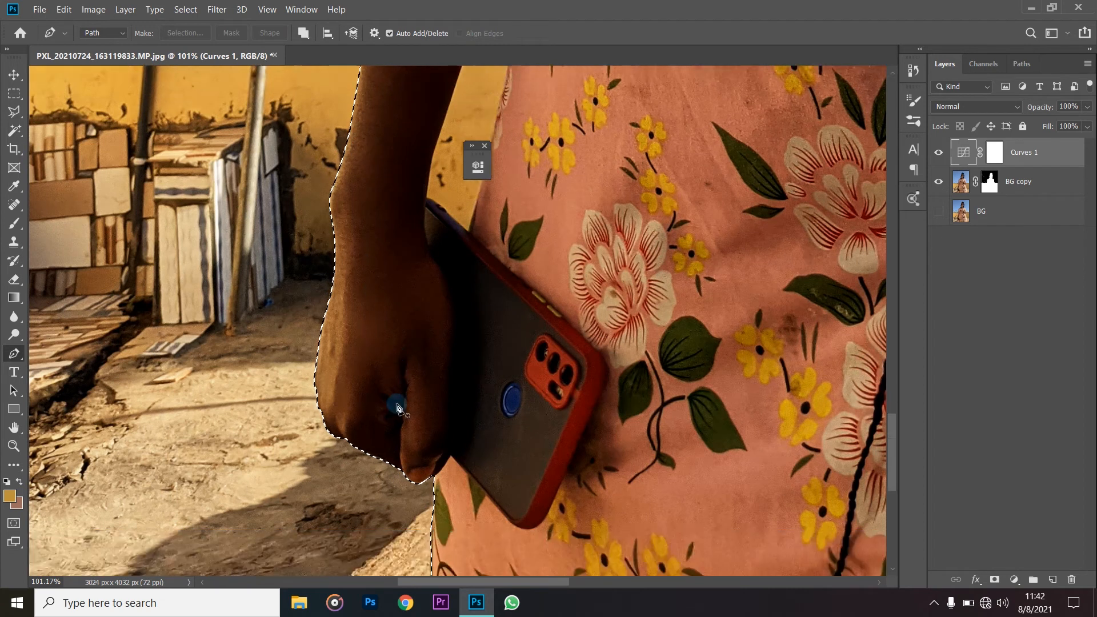
{"action": "scroll", "coordinate": [398, 408], "scroll_direction": "down", "scroll_amount": 2}
{"action": "scroll", "coordinate": [398, 408], "scroll_direction": "down", "scroll_amount": 5}
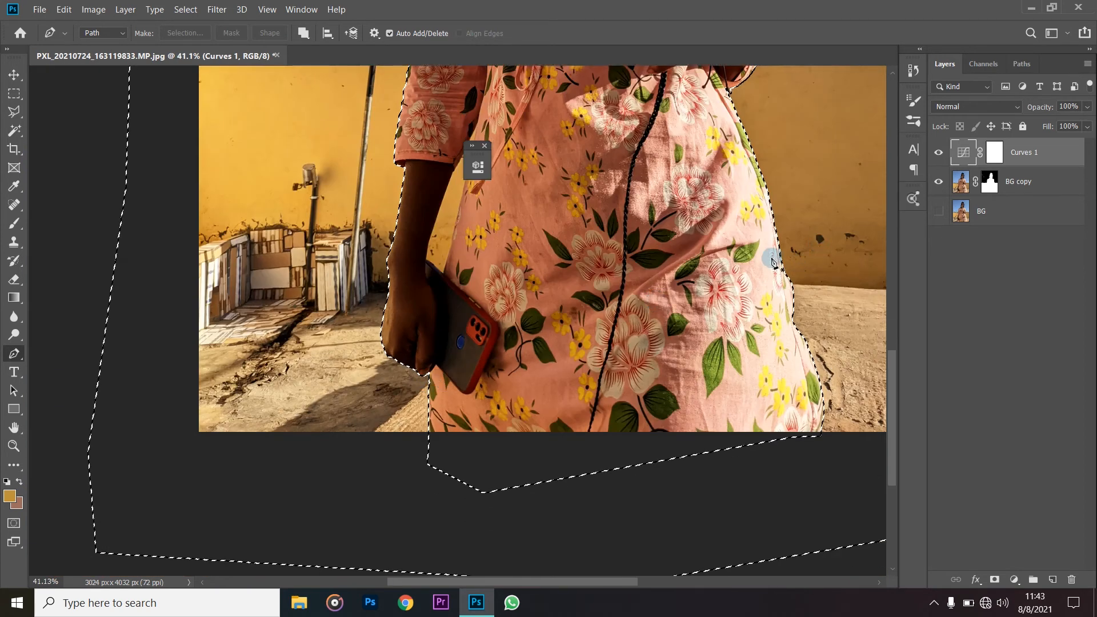
{"action": "scroll", "coordinate": [771, 262], "scroll_direction": "up", "scroll_amount": 3}
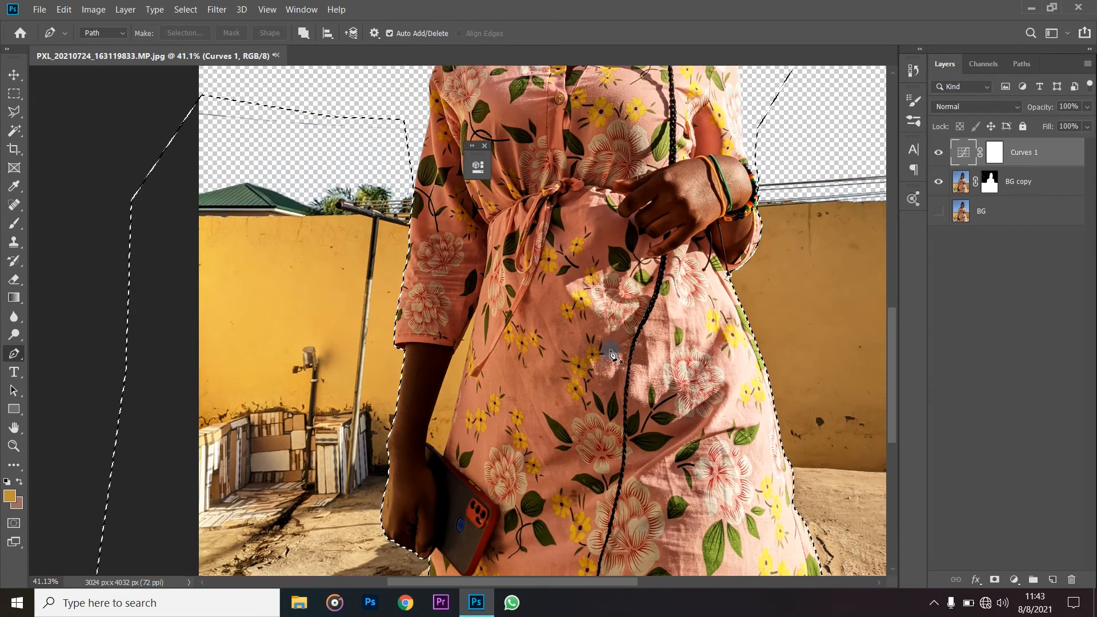
{"action": "scroll", "coordinate": [610, 353], "scroll_direction": "down", "scroll_amount": 1}
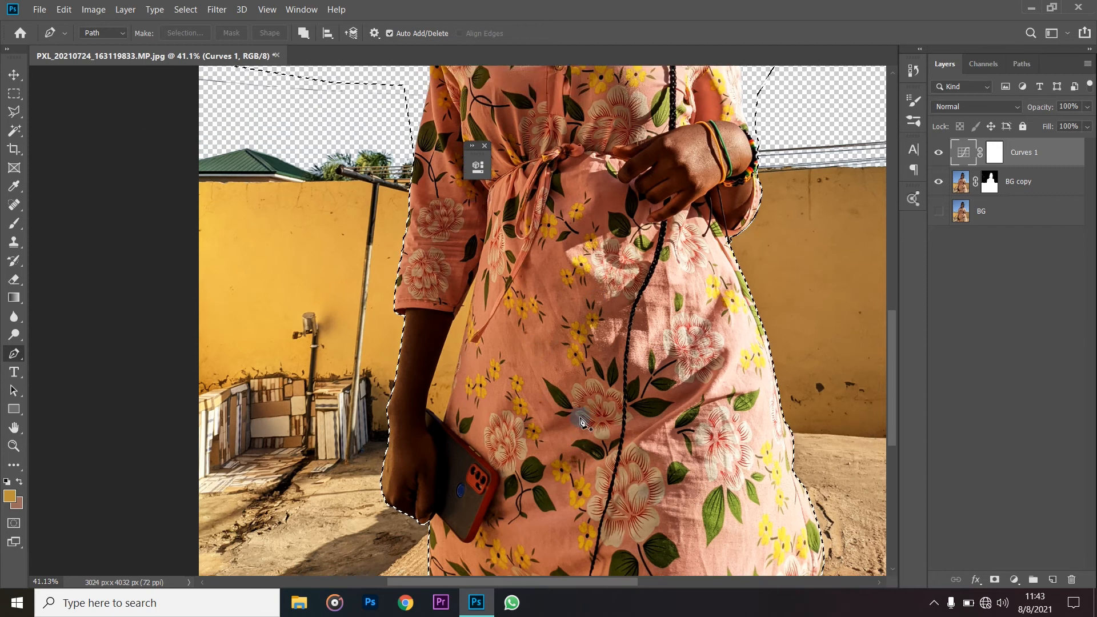
{"action": "scroll", "coordinate": [579, 422], "scroll_direction": "up", "scroll_amount": 1}
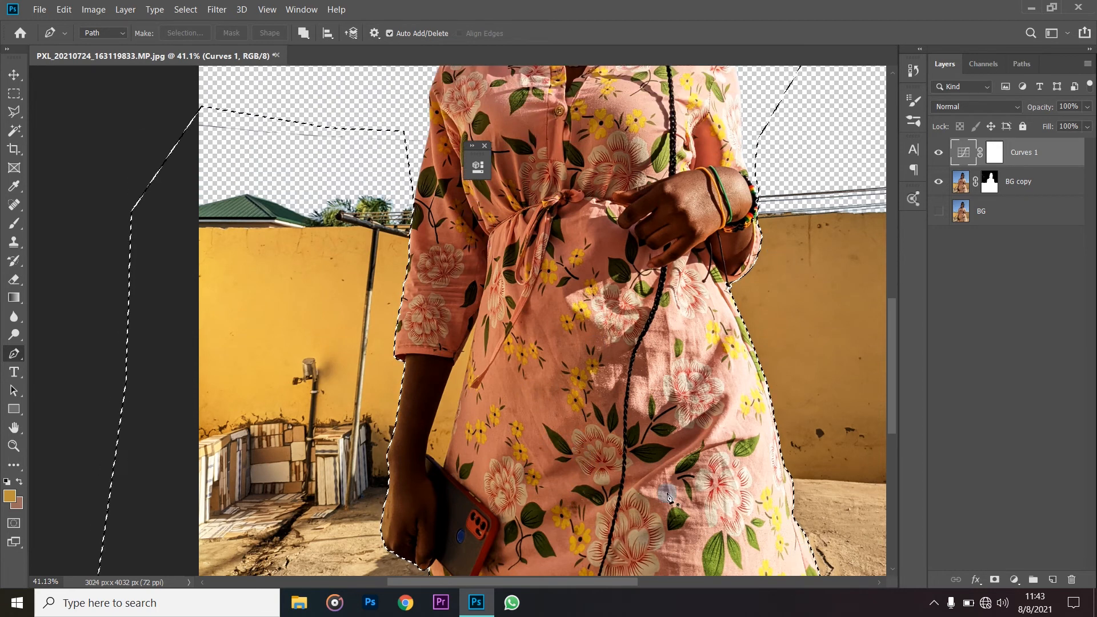
{"action": "scroll", "coordinate": [605, 329], "scroll_direction": "down", "scroll_amount": 1}
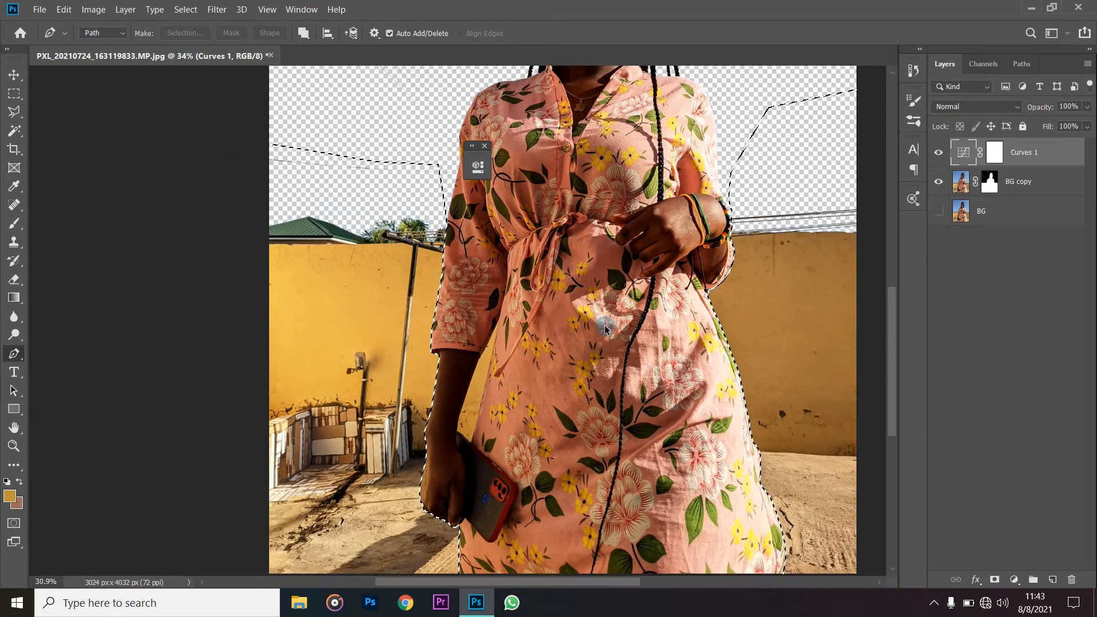
{"action": "scroll", "coordinate": [606, 329], "scroll_direction": "down", "scroll_amount": 2}
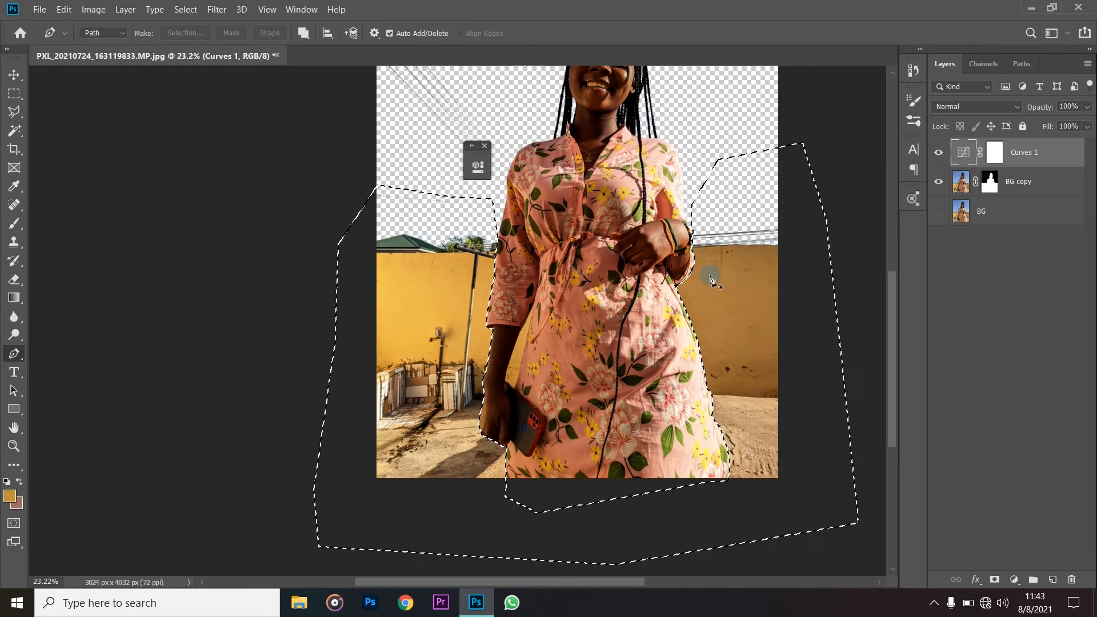
- Make the BG copy layer's mask active for editing
{"action": "left_click", "coordinate": [991, 184]}
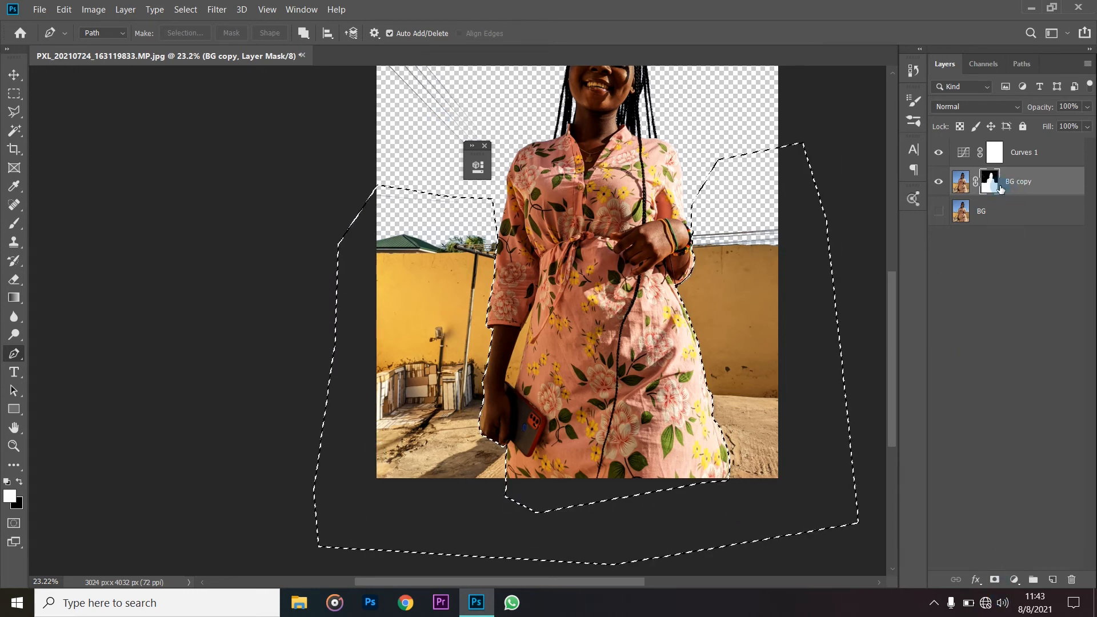
- Try to add a second mask to the BG copy layer, and undo it
{"action": "left_click", "coordinate": [994, 581]}
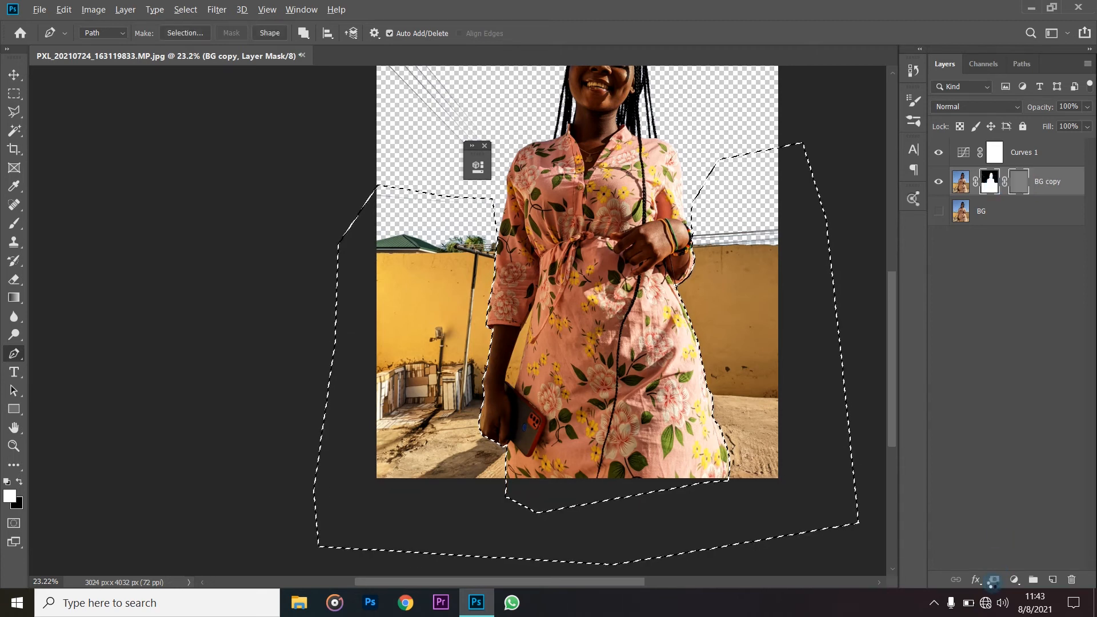
{"action": "scroll", "coordinate": [572, 280], "scroll_direction": "up", "scroll_amount": 3}
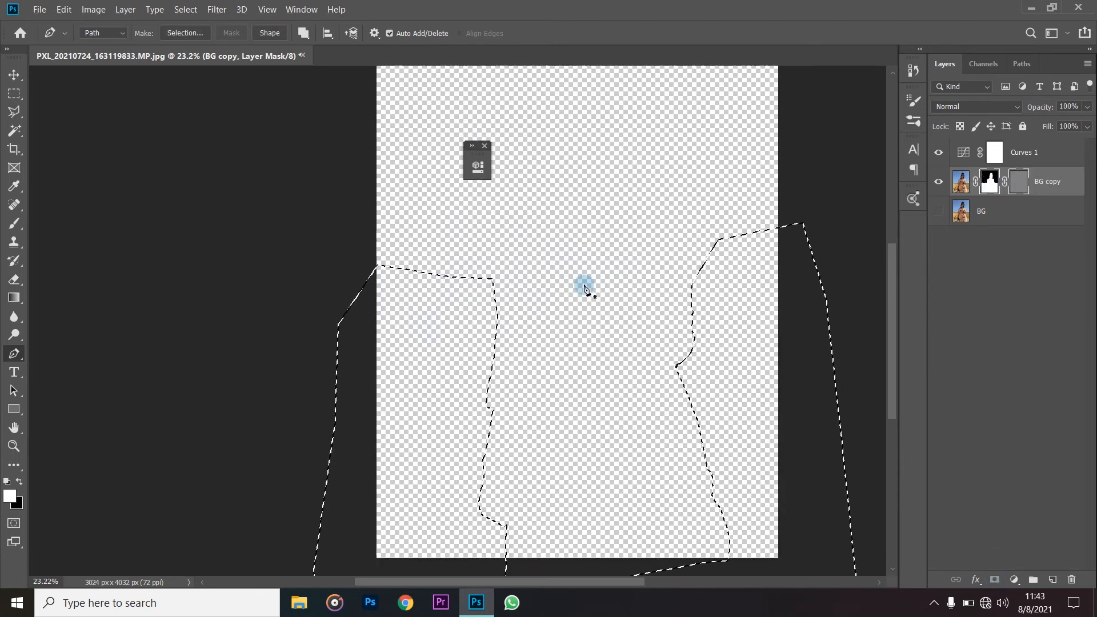
{"action": "key", "text": "ctrl+z"}
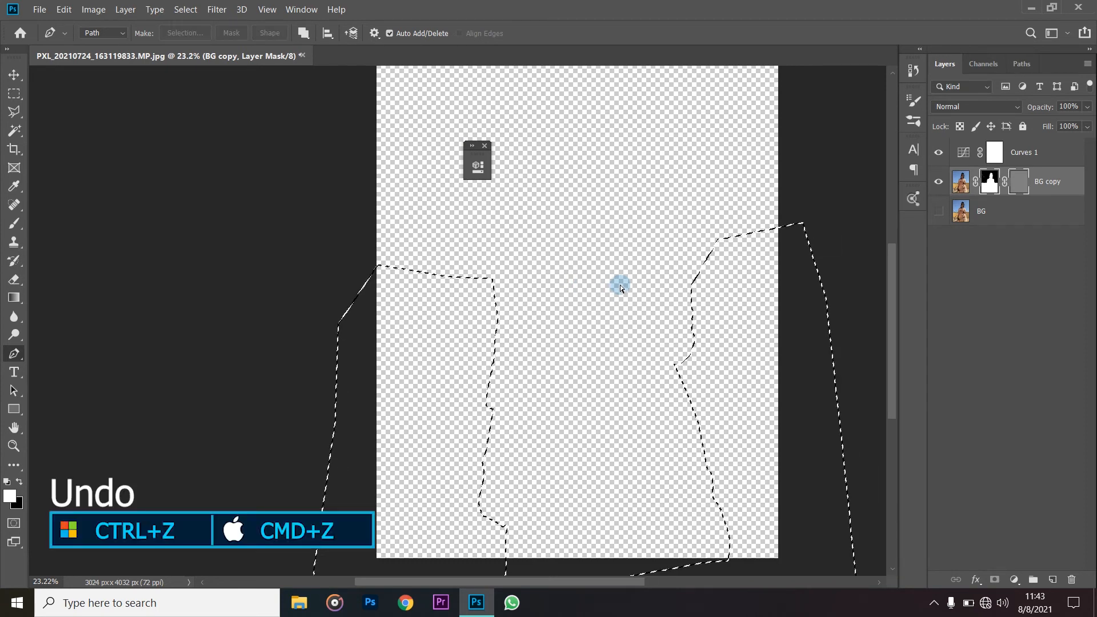
{"action": "scroll", "coordinate": [678, 293], "scroll_direction": "down", "scroll_amount": 2}
{"action": "scroll", "coordinate": [678, 293], "scroll_direction": "down", "scroll_amount": 2}
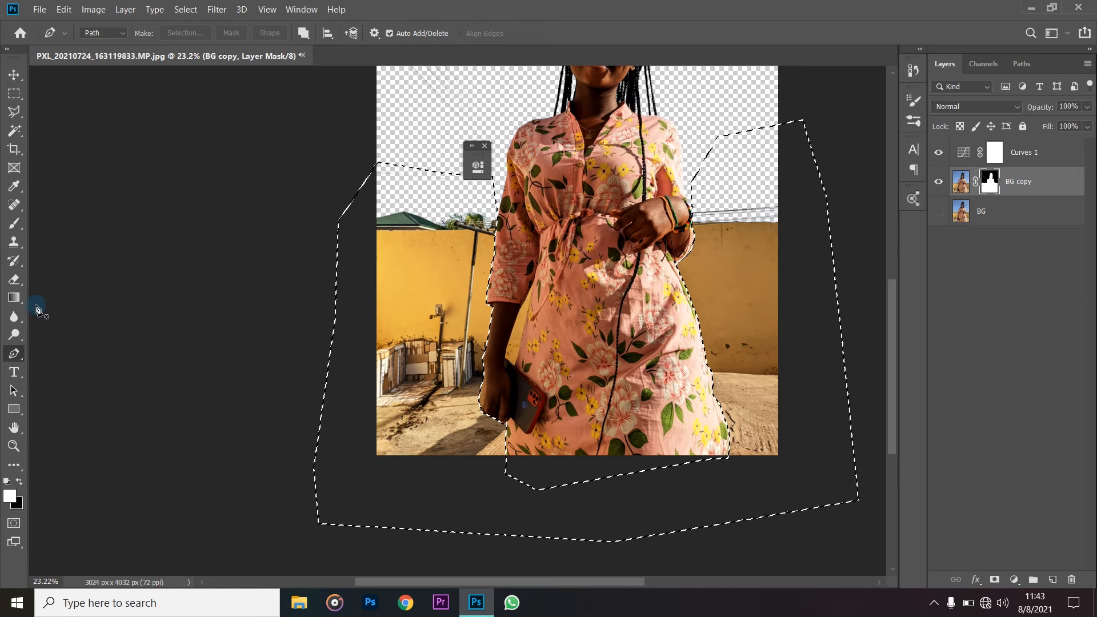
- Erase a patch of the yellow wall beside the sleeve on the BG copy mask with a hard 837-pixel eraser at 42% flow
{"action": "left_click", "coordinate": [16, 281]}
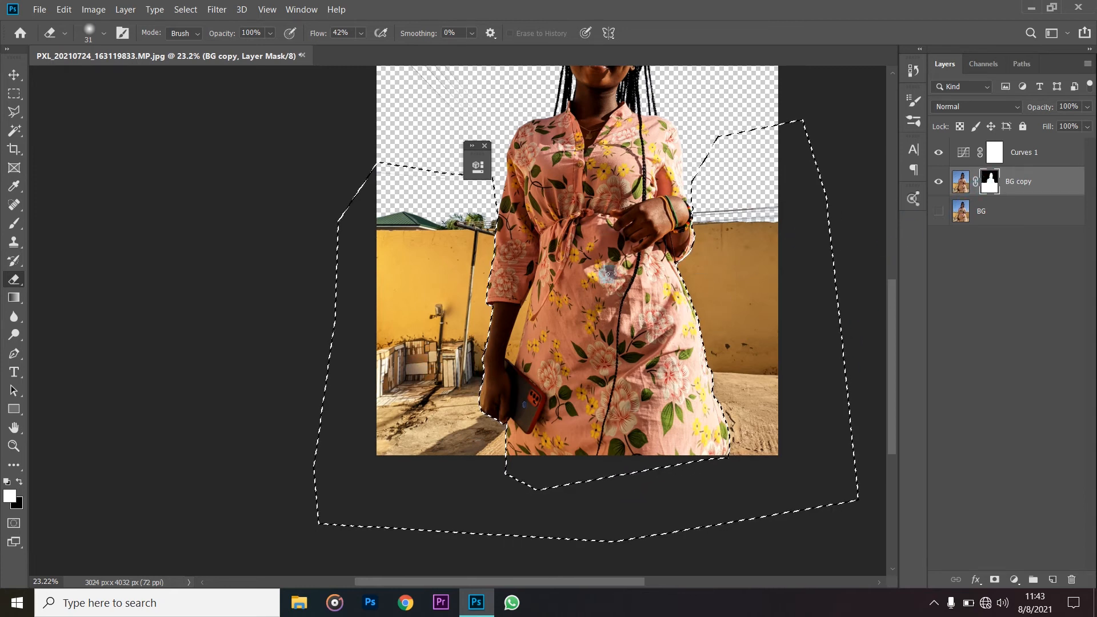
{"action": "mouse_move", "coordinate": [411, 263]}
{"action": "left_mouse_down"}
{"action": "mouse_move", "coordinate": [486, 274]}
{"action": "mouse_move", "coordinate": [420, 278]}
{"action": "mouse_move", "coordinate": [493, 285]}
{"action": "mouse_move", "coordinate": [434, 287]}
{"action": "mouse_move", "coordinate": [467, 293]}
{"action": "left_mouse_up"}
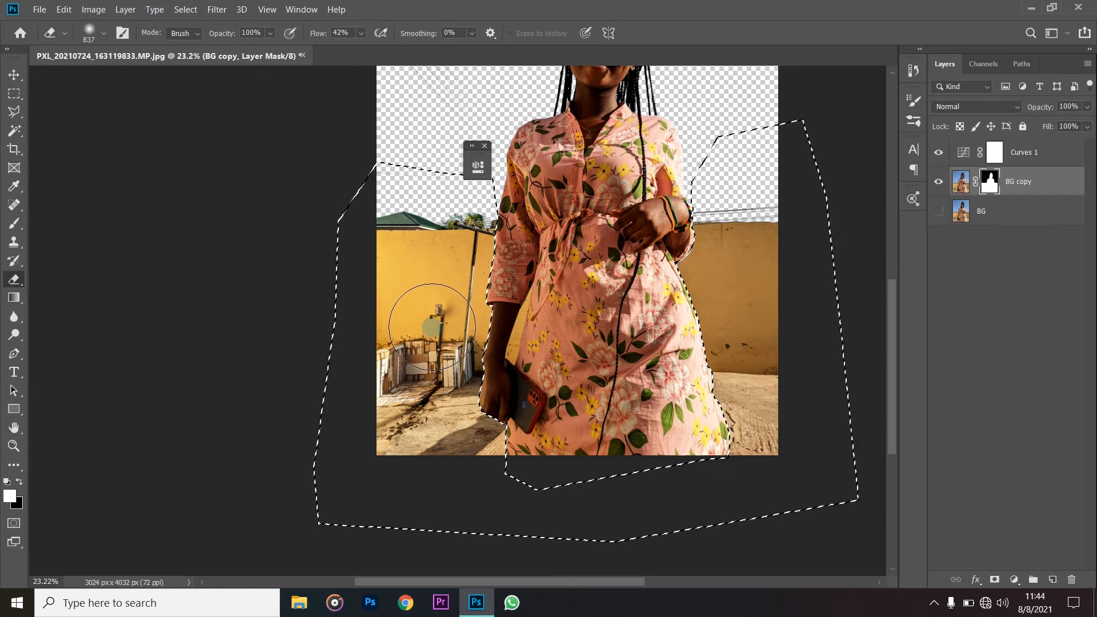
{"action": "right_click", "coordinate": [451, 234], "text": "alt"}
{"action": "left_click_drag", "start_coordinate": [454, 260], "coordinate": [455, 585]}
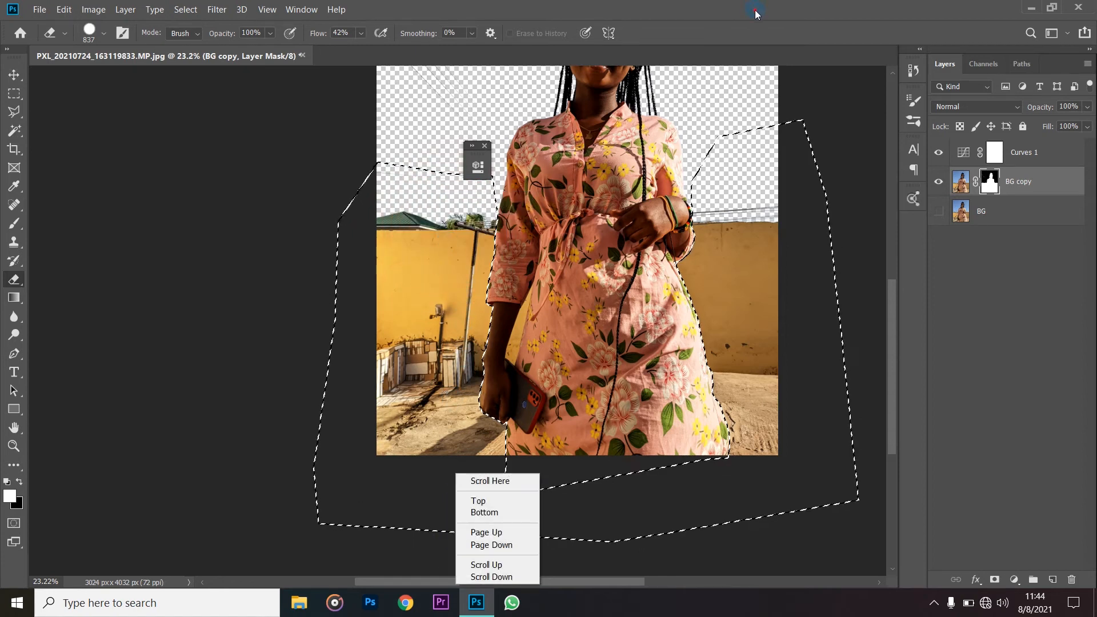
{"action": "left_click", "coordinate": [755, 12]}
{"action": "left_click", "coordinate": [437, 233]}
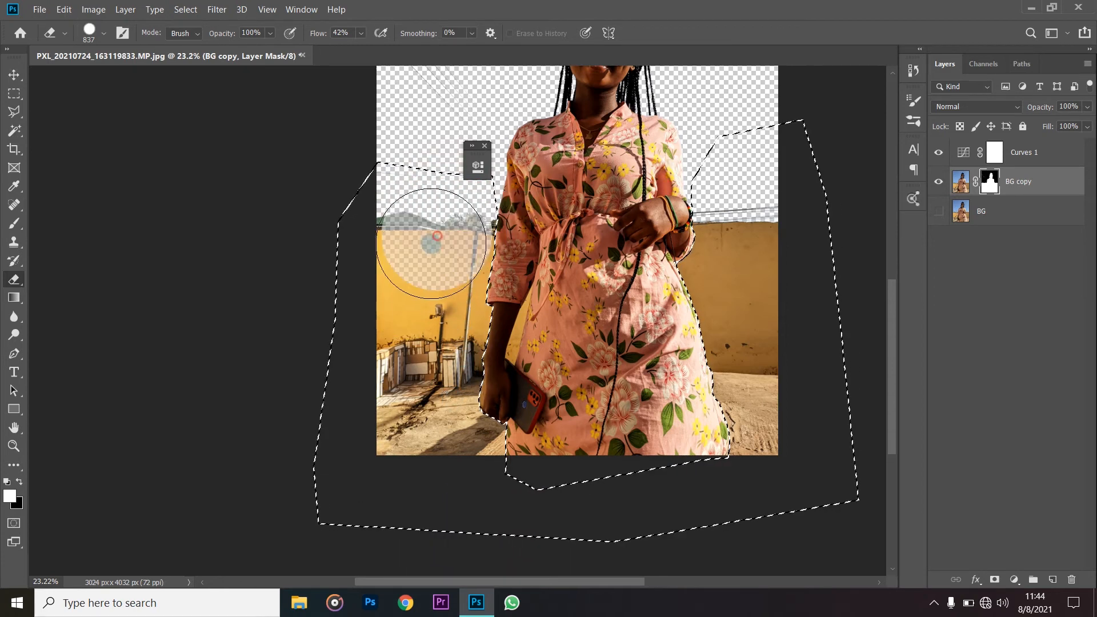
- Set the eraser flow to 100%, erase all remaining wall and ground inside the selection on the mask, and deselect
{"action": "left_click", "coordinate": [362, 33]}
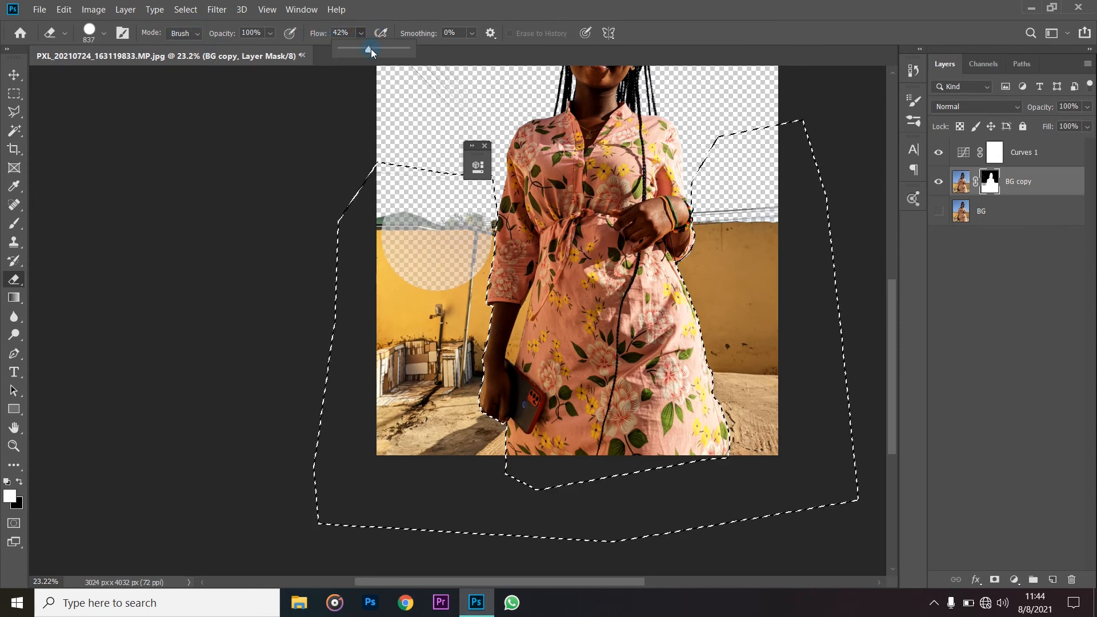
{"action": "left_click", "coordinate": [471, 5]}
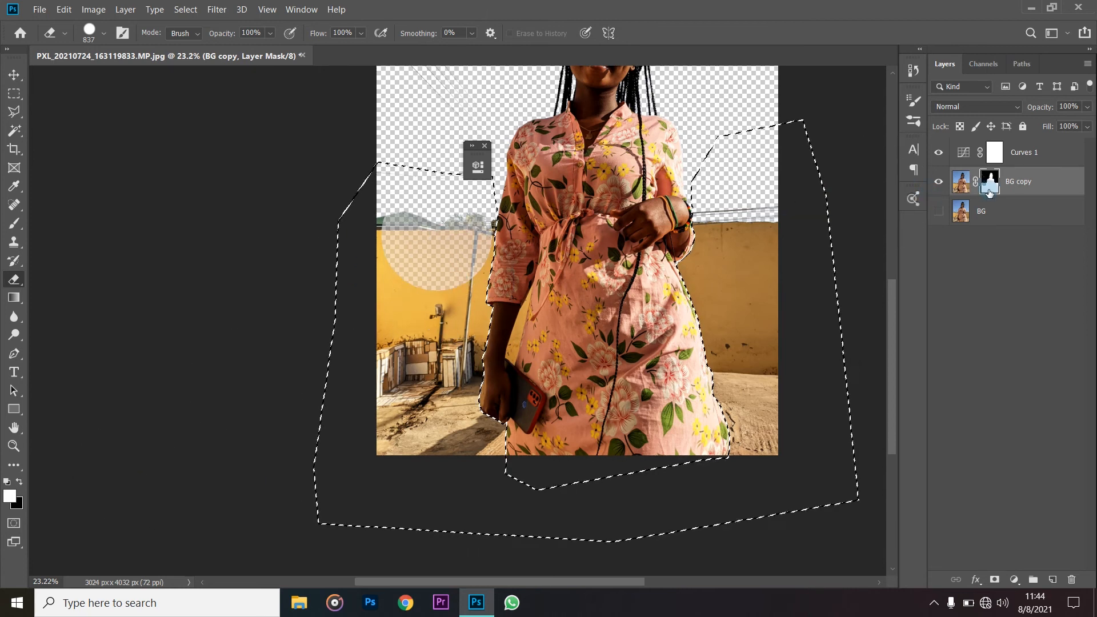
{"action": "left_click_drag", "start_coordinate": [759, 255], "coordinate": [641, 126]}
{"action": "left_click", "coordinate": [1017, 188]}
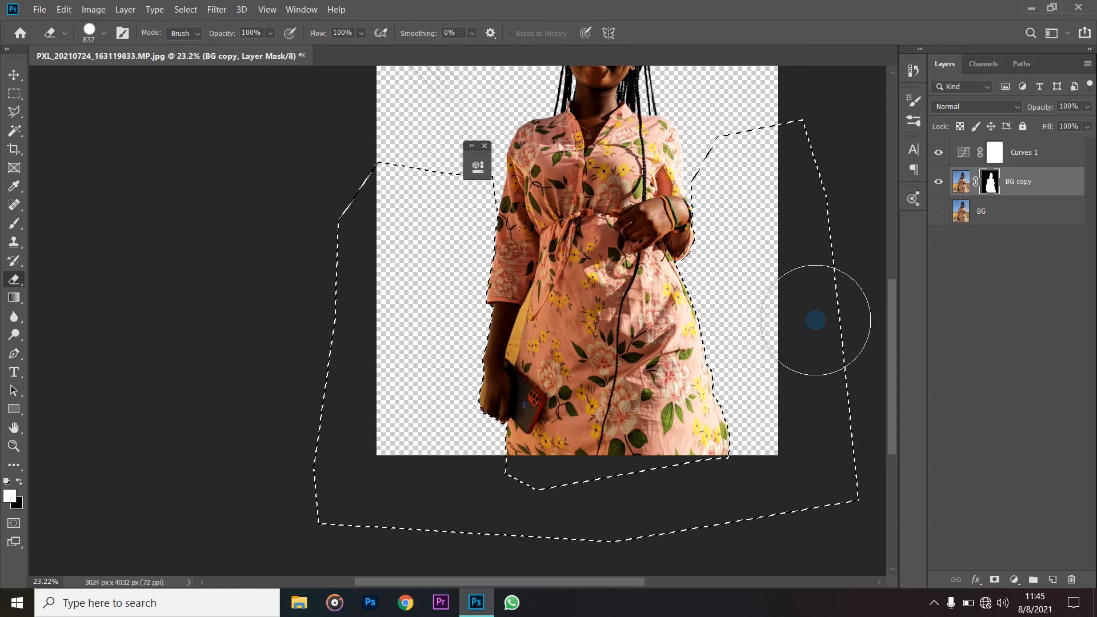
{"action": "key", "text": "ctrl+d"}
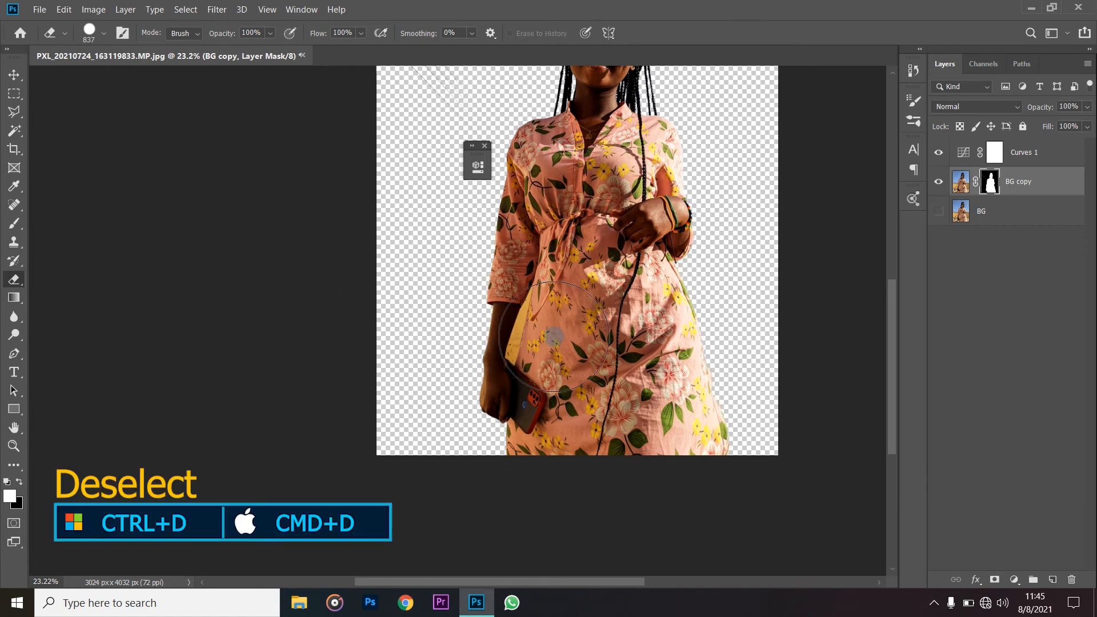
- Switch to the Move tool and close the small floating panel covering the canvas
{"action": "left_click", "coordinate": [13, 75]}
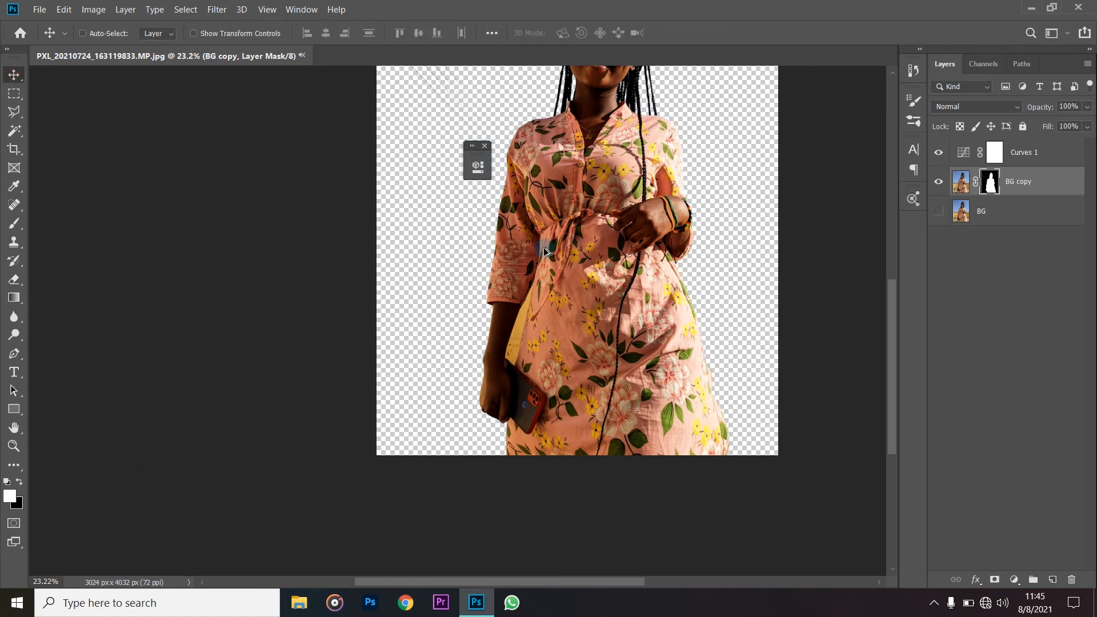
{"action": "key", "text": "ctrl+0"}
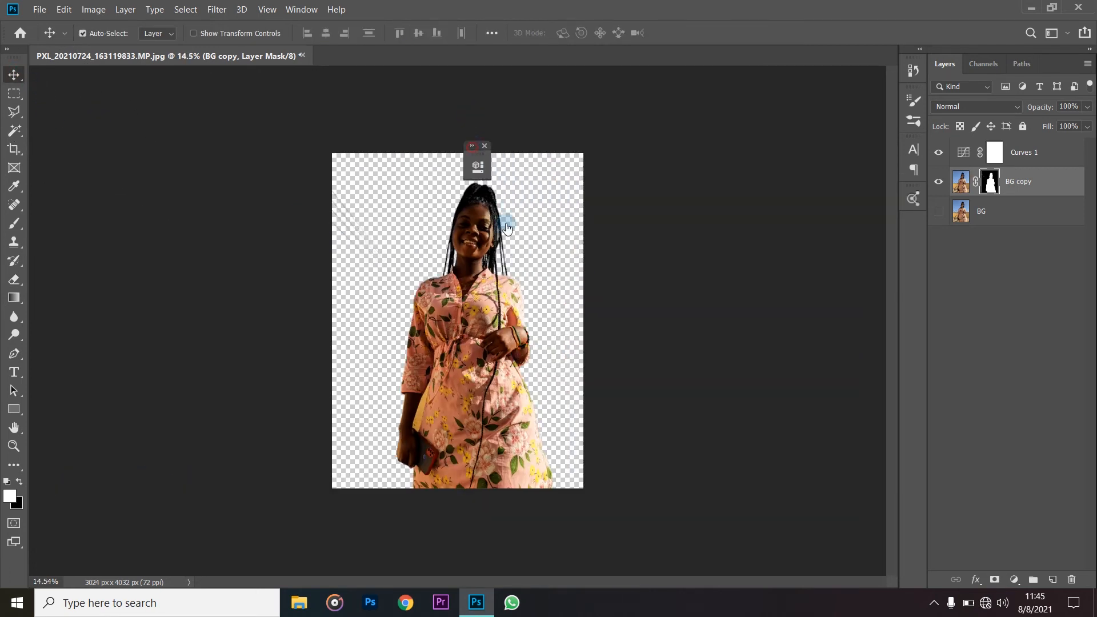
{"action": "left_click", "coordinate": [478, 166]}
{"action": "left_click", "coordinate": [661, 146]}
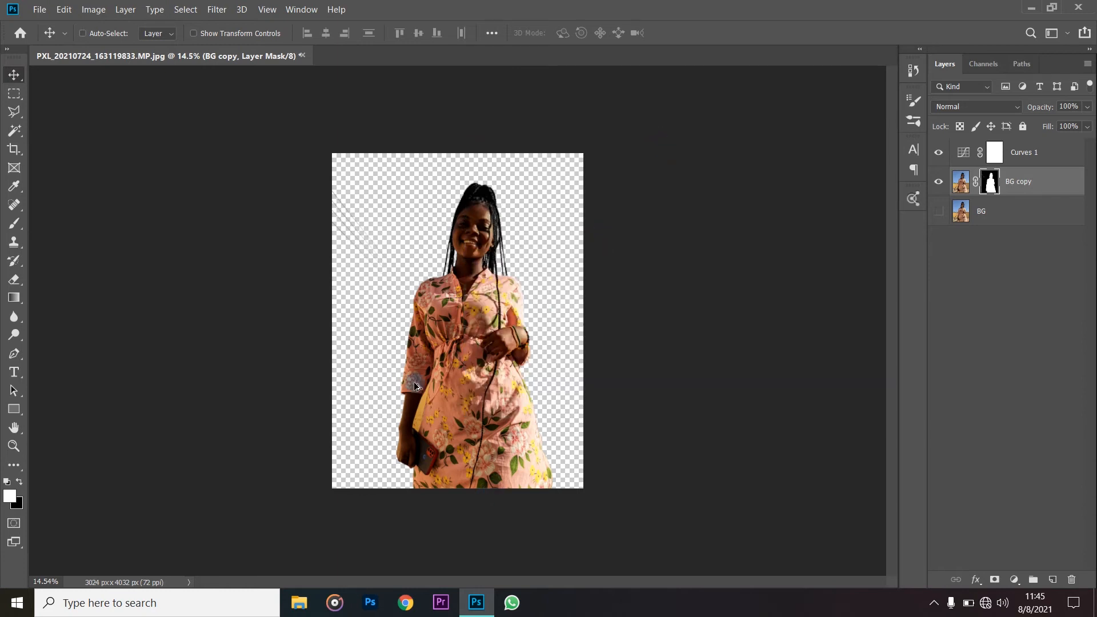
- Try selecting the yellow wall gap between the arm and dress with the Magic Wand at tolerance 32, and deselect it
{"action": "scroll", "coordinate": [428, 383], "scroll_direction": "up", "scroll_amount": 2}
{"action": "scroll", "coordinate": [434, 381], "scroll_direction": "down", "scroll_amount": 1}
{"action": "scroll", "coordinate": [434, 382], "scroll_direction": "up", "scroll_amount": 4}
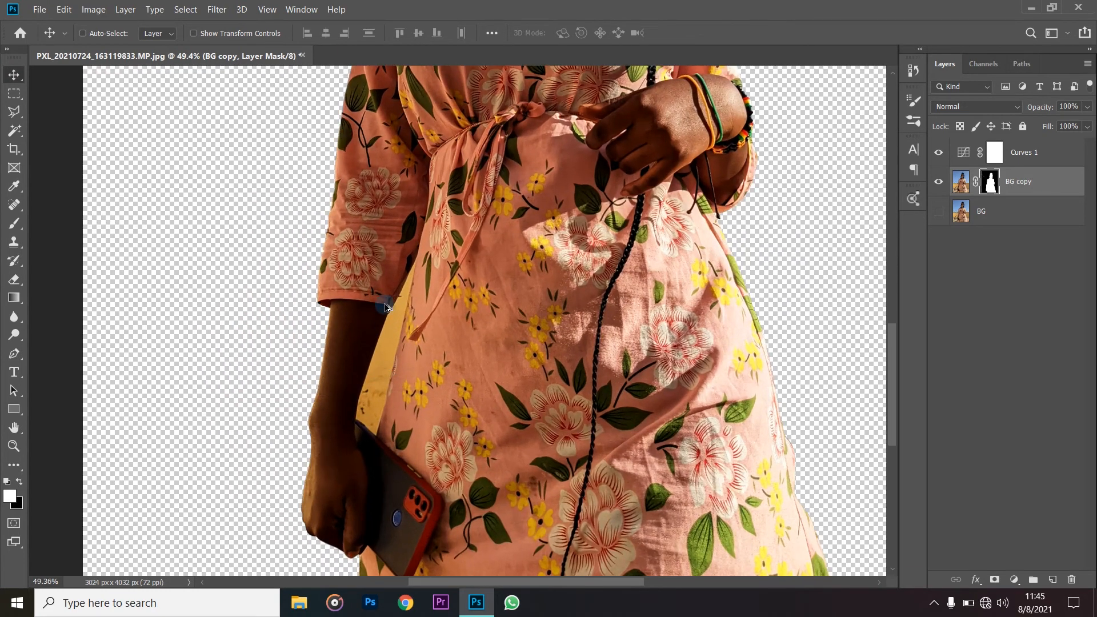
{"action": "scroll", "coordinate": [369, 376], "scroll_direction": "up", "scroll_amount": 2}
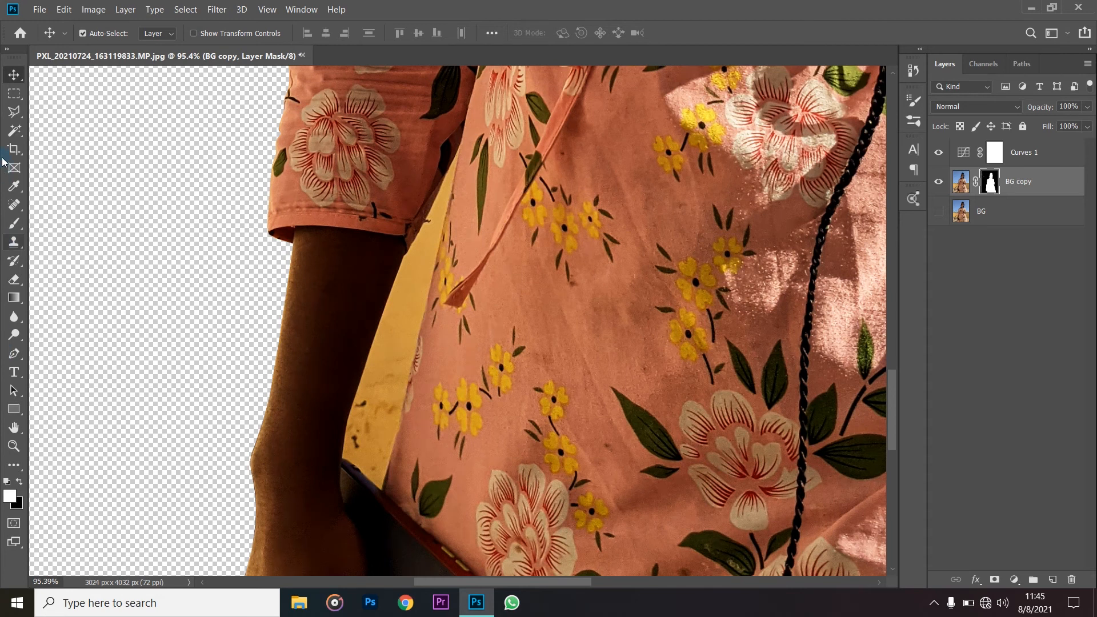
{"action": "left_click", "coordinate": [14, 130]}
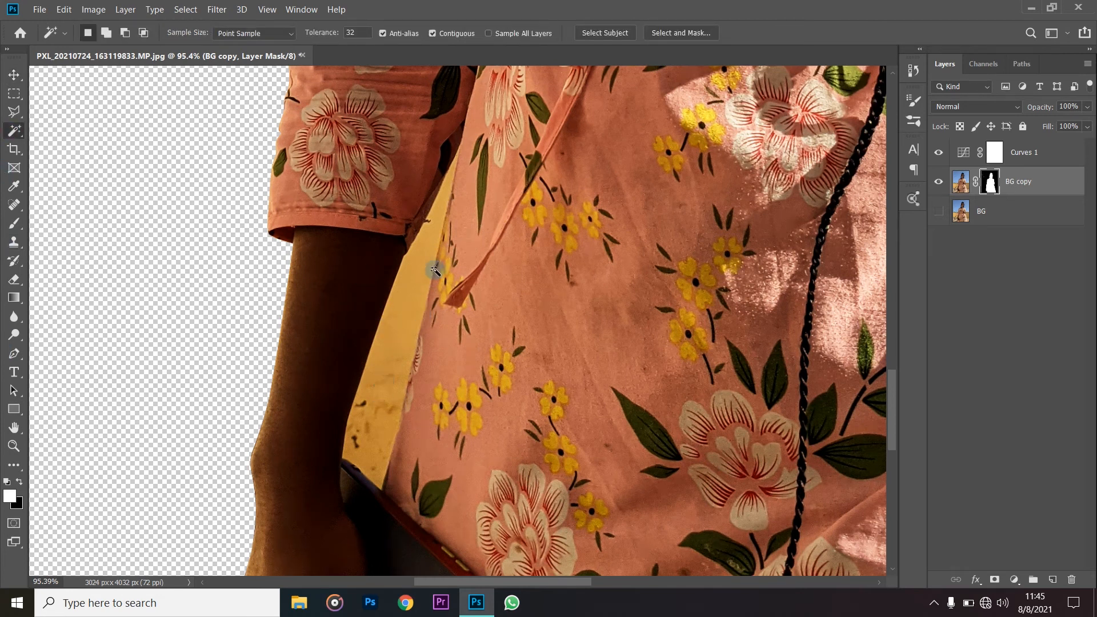
{"action": "left_click", "coordinate": [413, 298]}
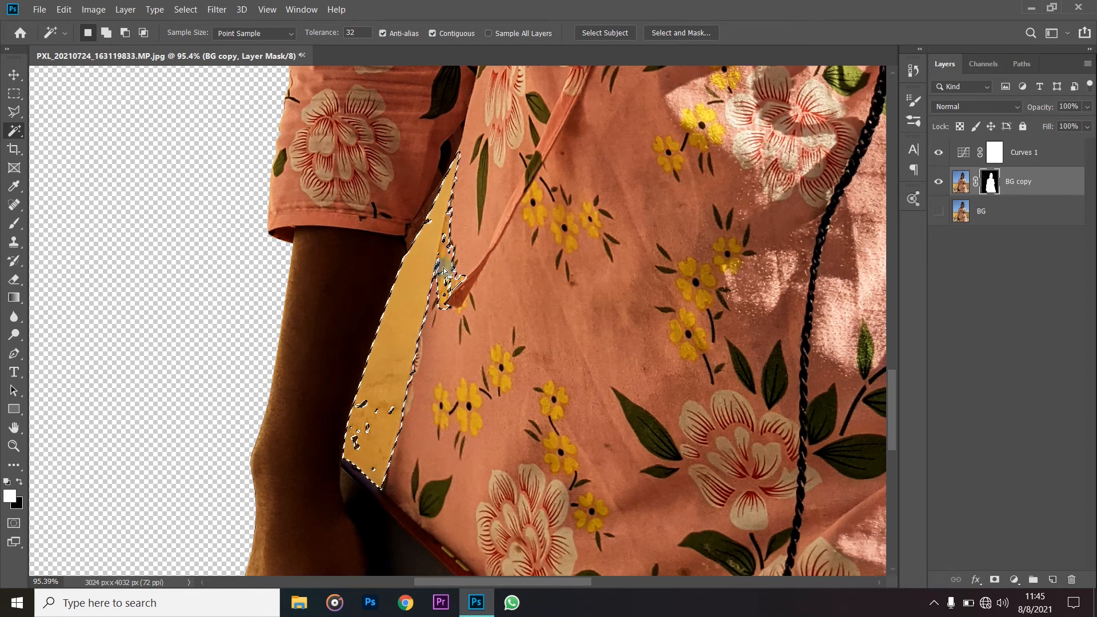
{"action": "key", "text": "ctrl+d"}
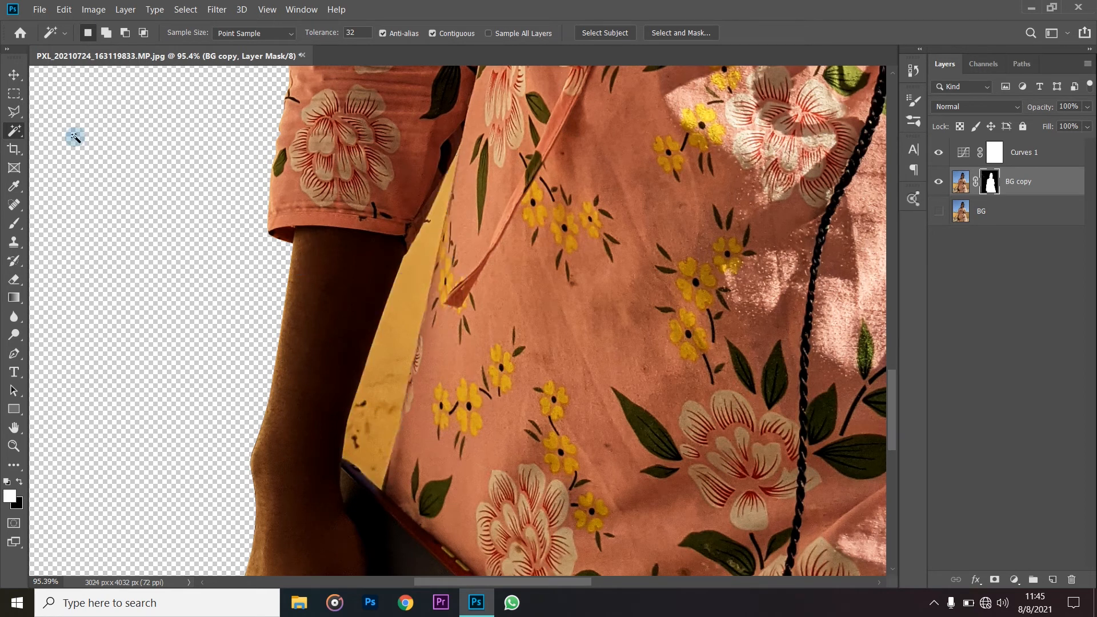
- Draw a Pen path from the phone along the inner edge of the arm and sleeve to the upper tip of the wall gap
{"action": "left_click", "coordinate": [14, 353]}
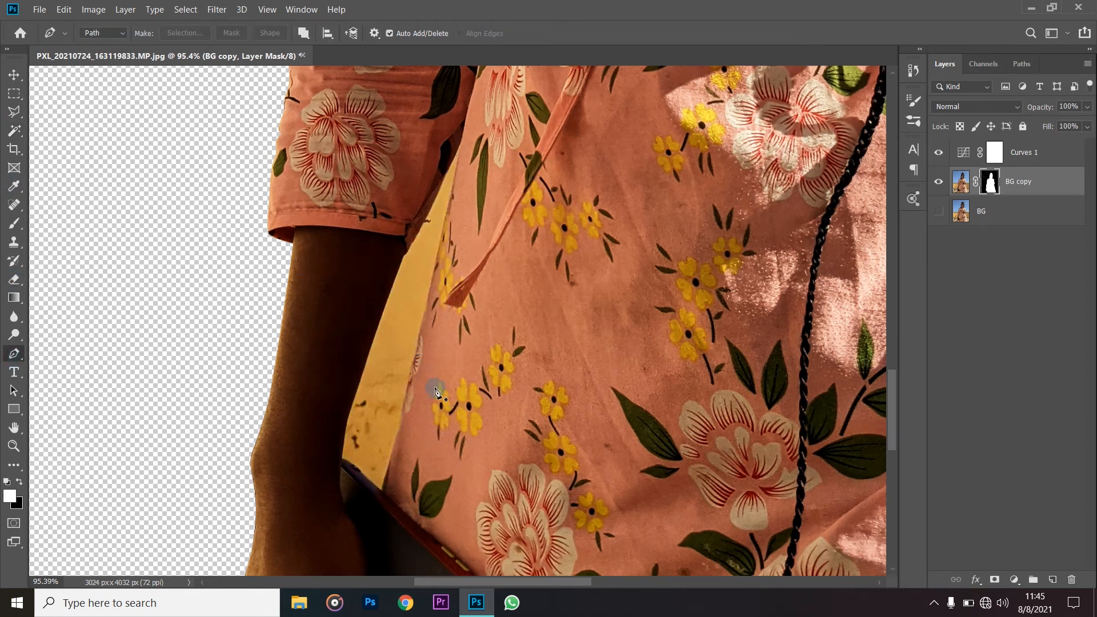
{"action": "scroll", "coordinate": [362, 371], "scroll_direction": "up", "scroll_amount": 3}
{"action": "scroll", "coordinate": [352, 432], "scroll_direction": "up", "scroll_amount": 2}
{"action": "left_click", "coordinate": [332, 428]}
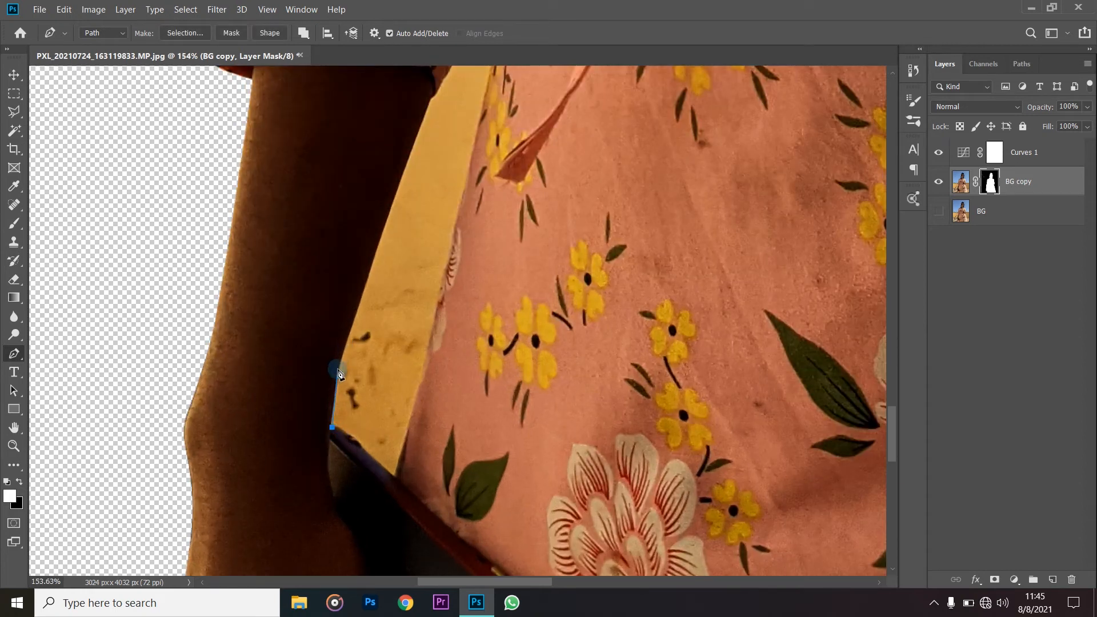
{"action": "scroll", "coordinate": [367, 257], "scroll_direction": "up", "scroll_amount": 1}
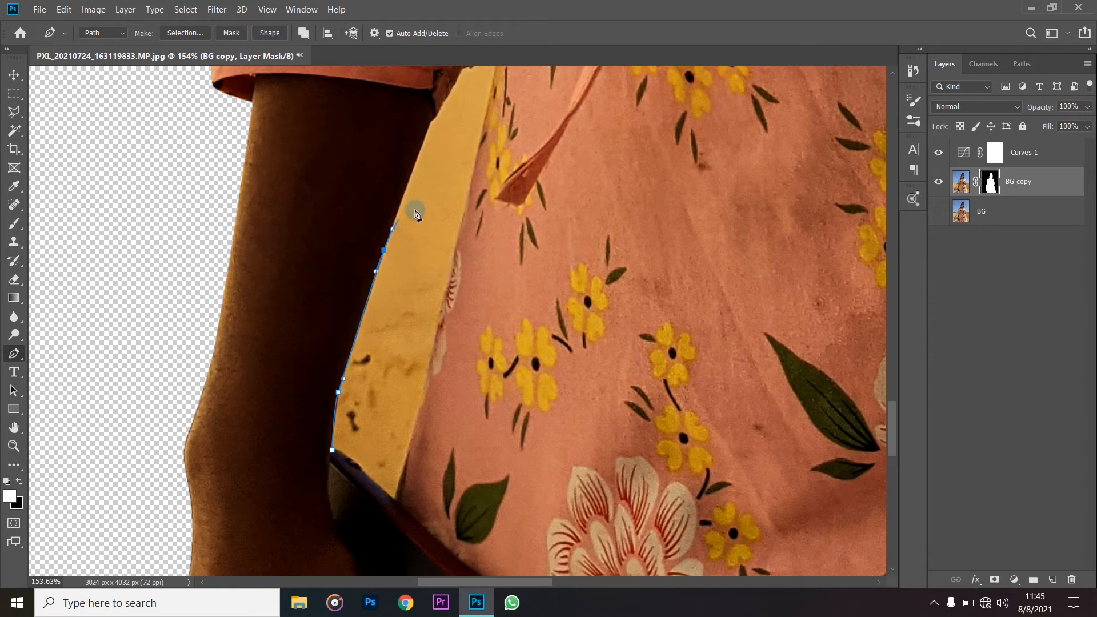
{"action": "scroll", "coordinate": [416, 213], "scroll_direction": "up", "scroll_amount": 3}
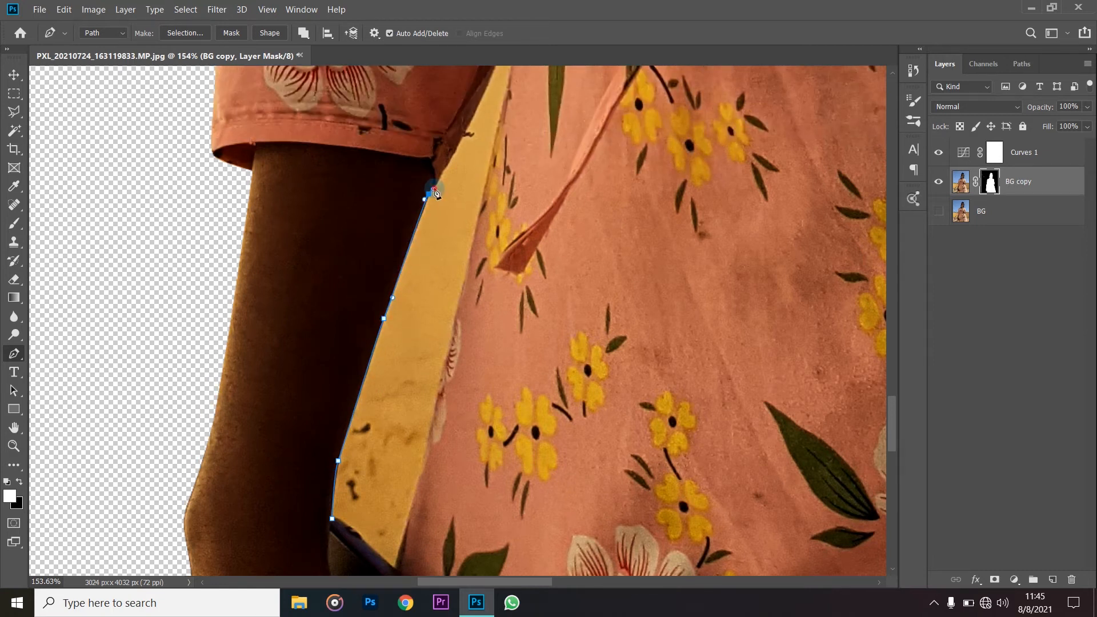
{"action": "scroll", "coordinate": [440, 192], "scroll_direction": "up", "scroll_amount": 5}
{"action": "left_click_drag", "start_coordinate": [487, 202], "coordinate": [494, 188]}
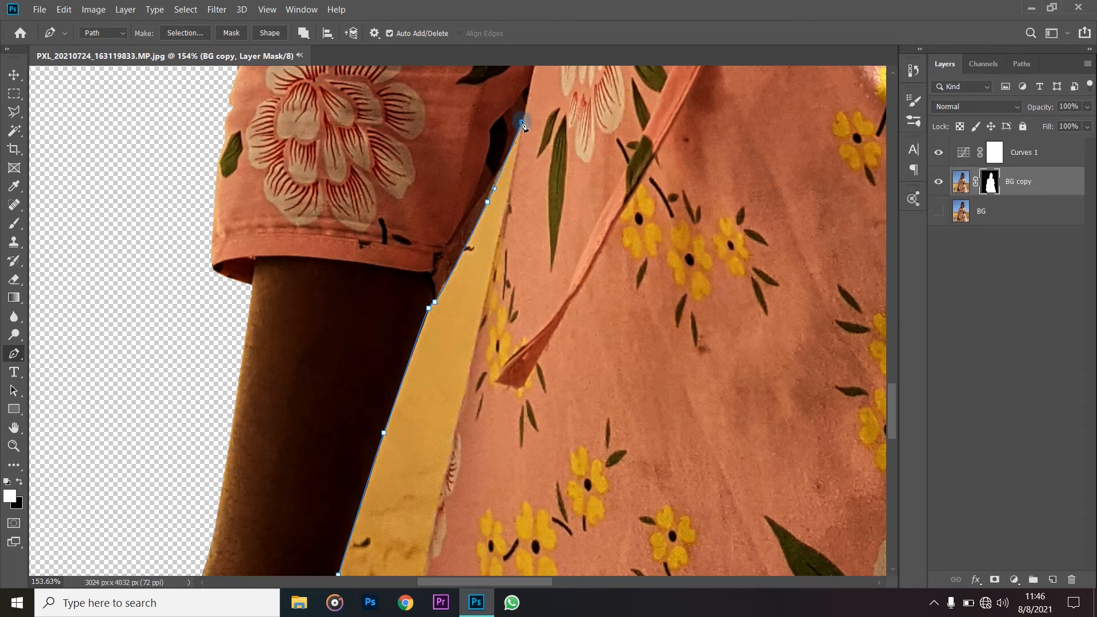
- Continue the path down the dress edge and along the phone, closing it at its starting point
{"action": "left_click_drag", "start_coordinate": [503, 219], "coordinate": [471, 280]}
{"action": "scroll", "coordinate": [491, 246], "scroll_direction": "down", "scroll_amount": 3}
{"action": "scroll", "coordinate": [458, 337], "scroll_direction": "down", "scroll_amount": 1}
{"action": "scroll", "coordinate": [447, 345], "scroll_direction": "down", "scroll_amount": 1}
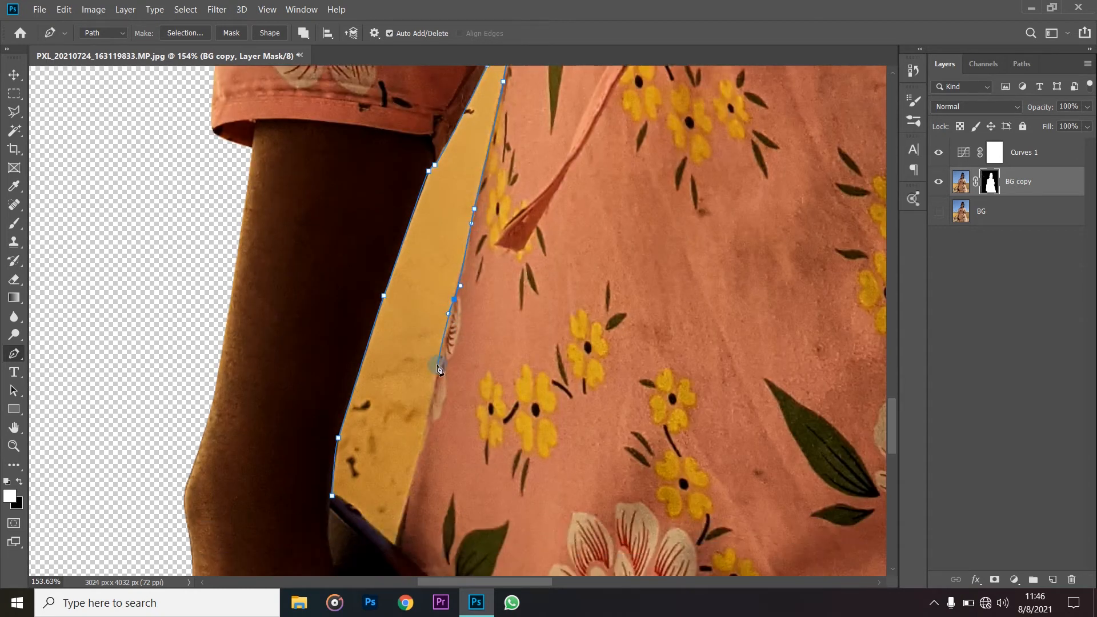
{"action": "scroll", "coordinate": [438, 389], "scroll_direction": "down", "scroll_amount": 3}
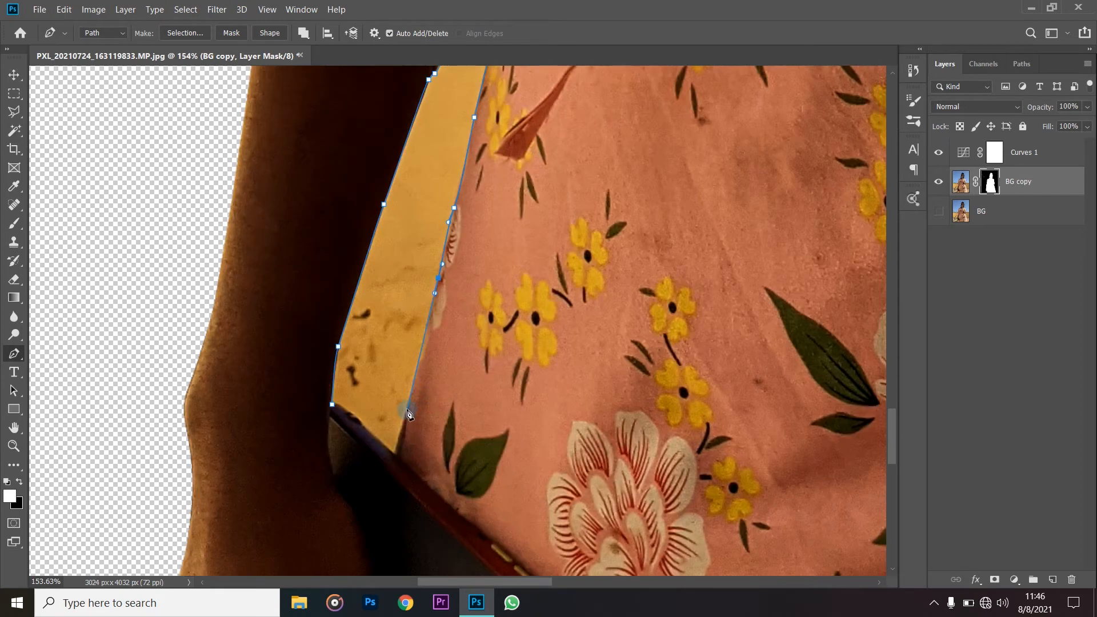
{"action": "left_click", "coordinate": [392, 454]}
{"action": "left_click_drag", "start_coordinate": [363, 420], "coordinate": [363, 422]}
{"action": "left_click", "coordinate": [334, 406]}
{"action": "scroll", "coordinate": [551, 275], "scroll_direction": "down", "scroll_amount": 3}
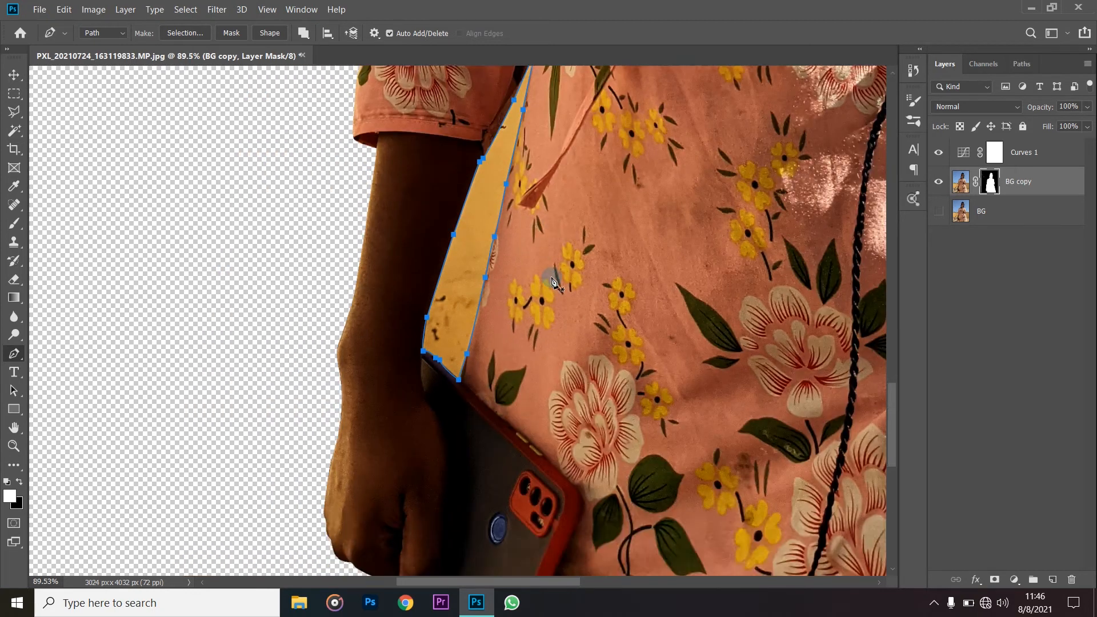
- Convert the path into a new anti-aliased selection with 0 pixels feather, erase the wall gap inside it on the mask, and deselect
{"action": "scroll", "coordinate": [554, 272], "scroll_direction": "up", "scroll_amount": 2}
{"action": "scroll", "coordinate": [556, 269], "scroll_direction": "down", "scroll_amount": 2}
{"action": "scroll", "coordinate": [555, 269], "scroll_direction": "up", "scroll_amount": 3}
{"action": "right_click", "coordinate": [581, 257]}
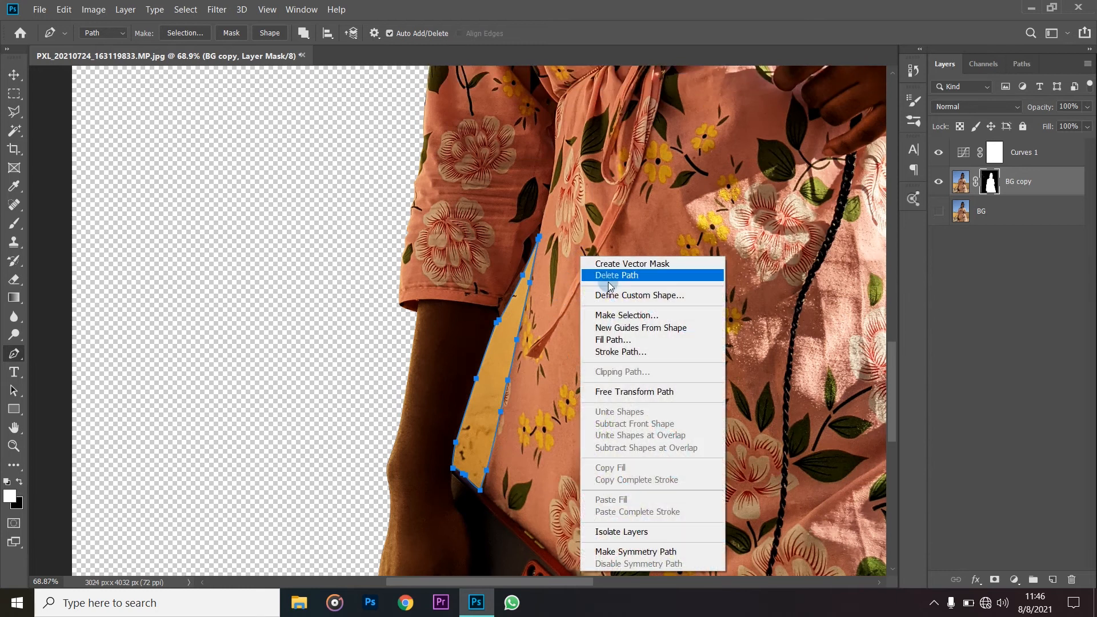
{"action": "left_click", "coordinate": [629, 315]}
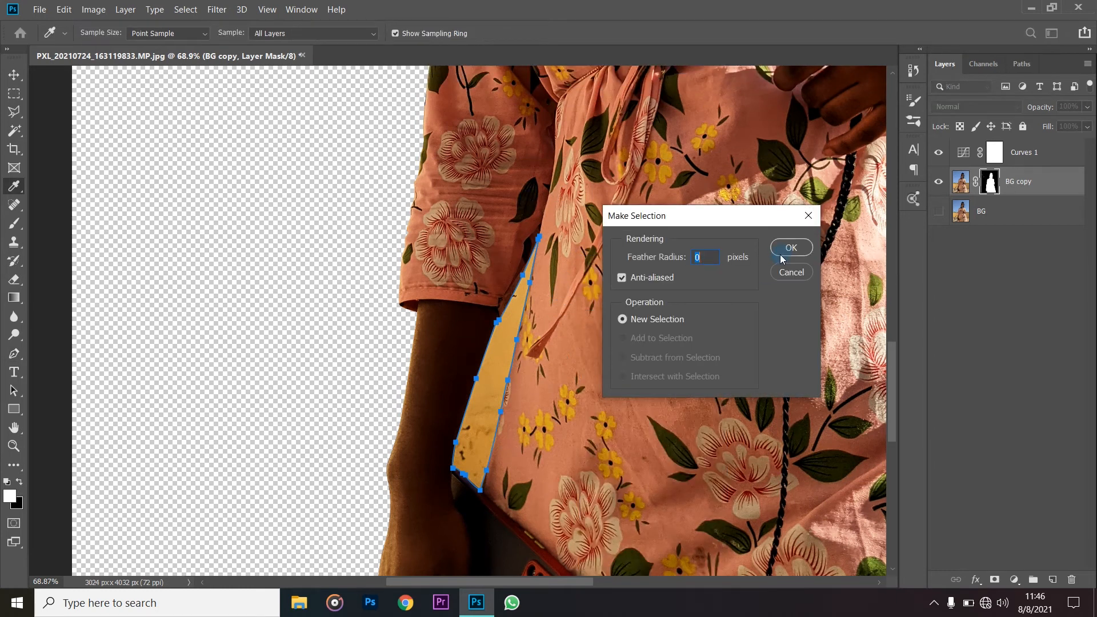
{"action": "left_click", "coordinate": [789, 246]}
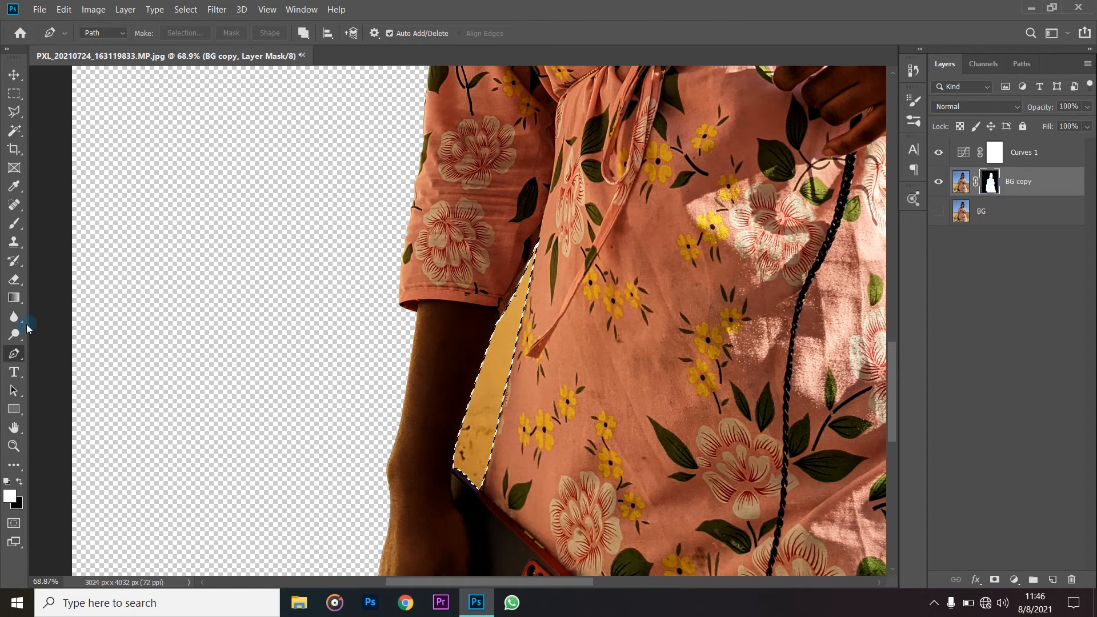
{"action": "left_click", "coordinate": [14, 279]}
{"action": "left_click_drag", "start_coordinate": [529, 267], "coordinate": [474, 400]}
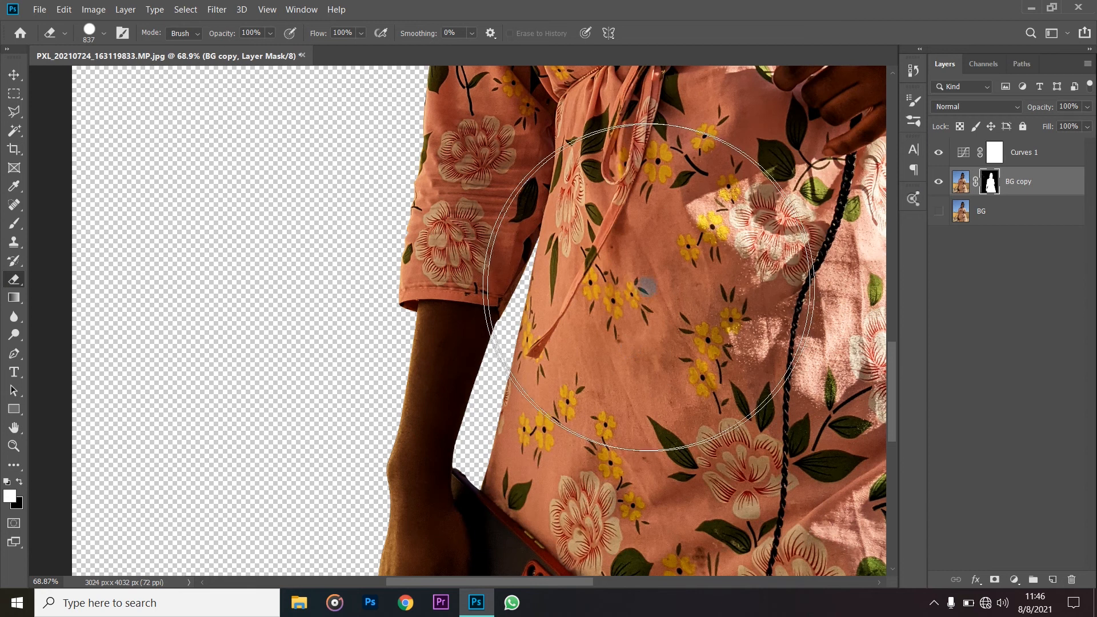
- Hide the Curves 1 adjustment layer
{"action": "scroll", "coordinate": [631, 292], "scroll_direction": "down", "scroll_amount": 3}
{"action": "scroll", "coordinate": [634, 294], "scroll_direction": "down", "scroll_amount": 4}
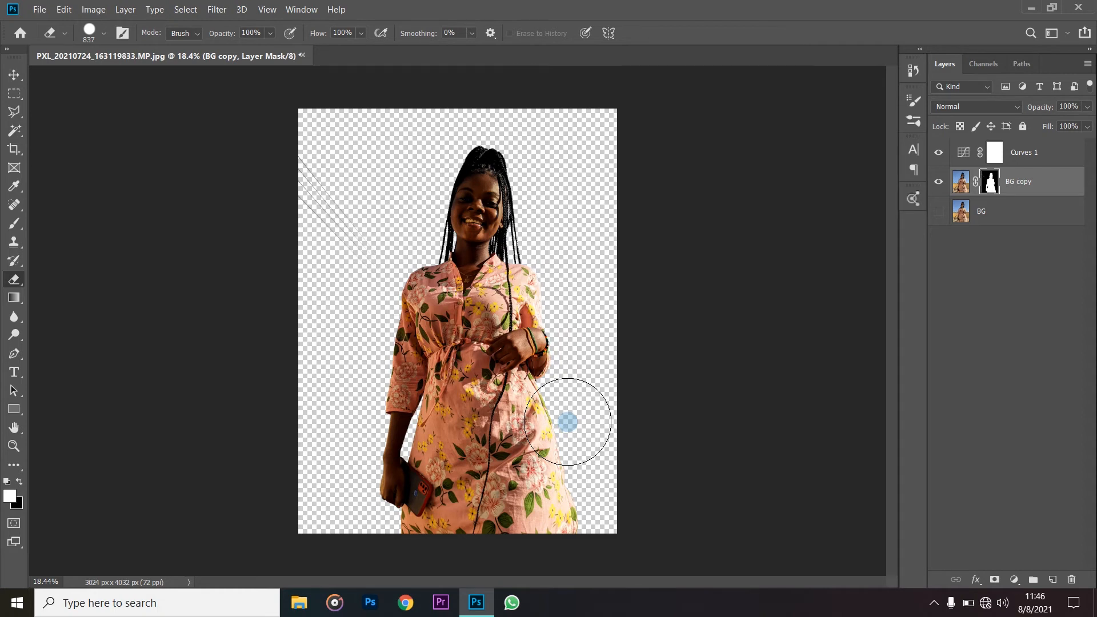
{"action": "left_click", "coordinate": [939, 154]}
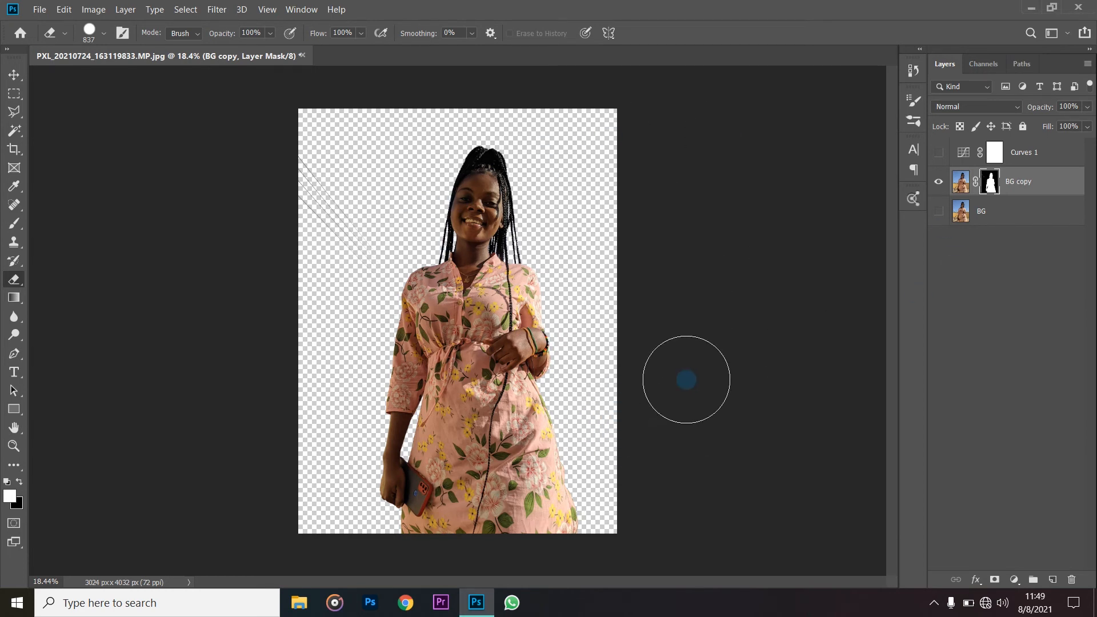
{"action": "left_click", "coordinate": [593, 359]}
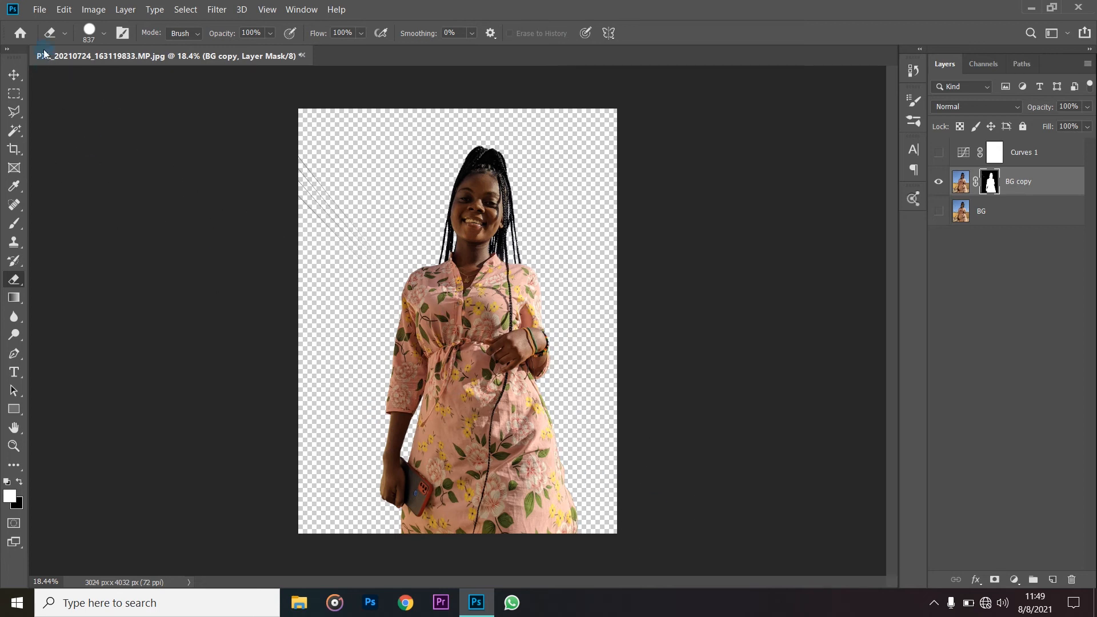
- Save the document to the Desktop as a layered Photoshop file named with the woman's first name plus "portrait", with Maximize Compatibility on
{"action": "left_click", "coordinate": [40, 10]}
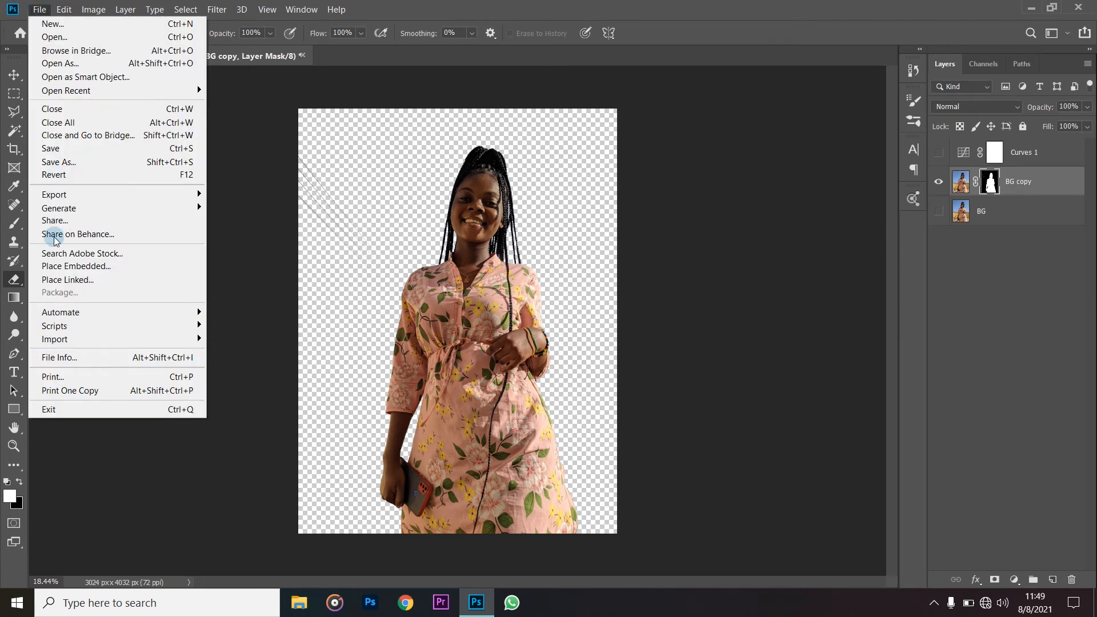
{"action": "left_click", "coordinate": [64, 150]}
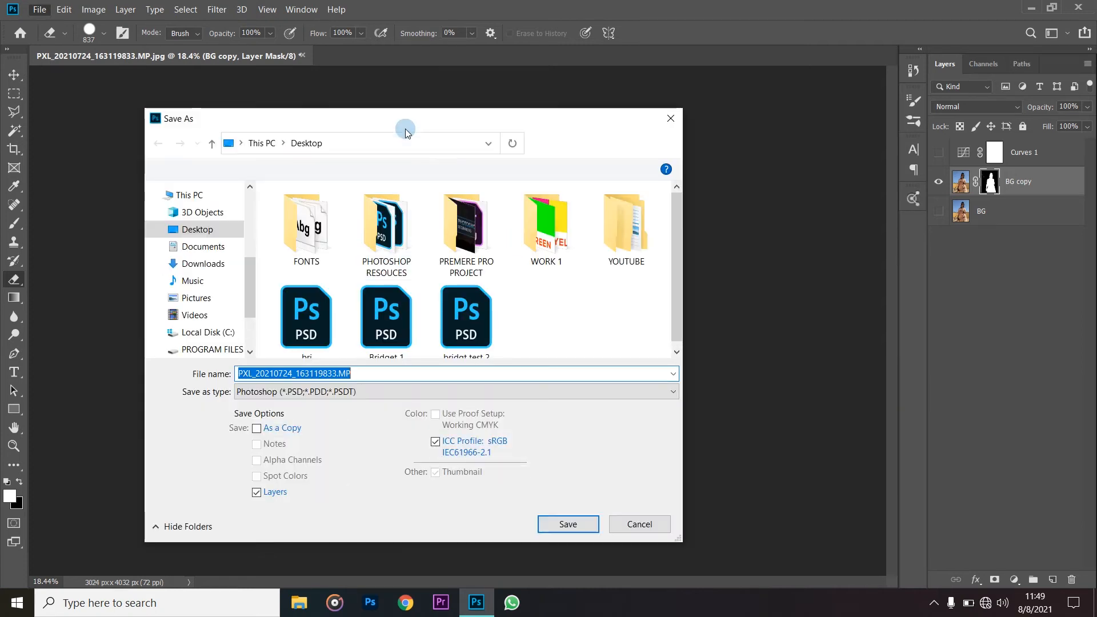
{"action": "left_click", "coordinate": [237, 230]}
{"action": "left_click", "coordinate": [389, 376]}
{"action": "key", "text": "BackSpace"}
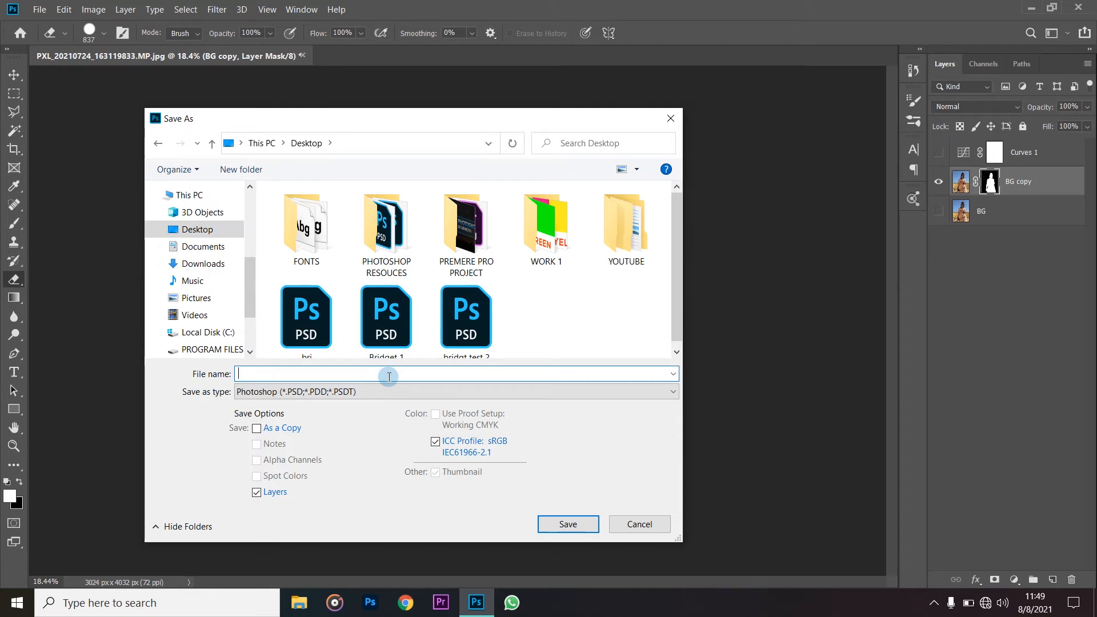
{"action": "type", "text": "Bridget"}
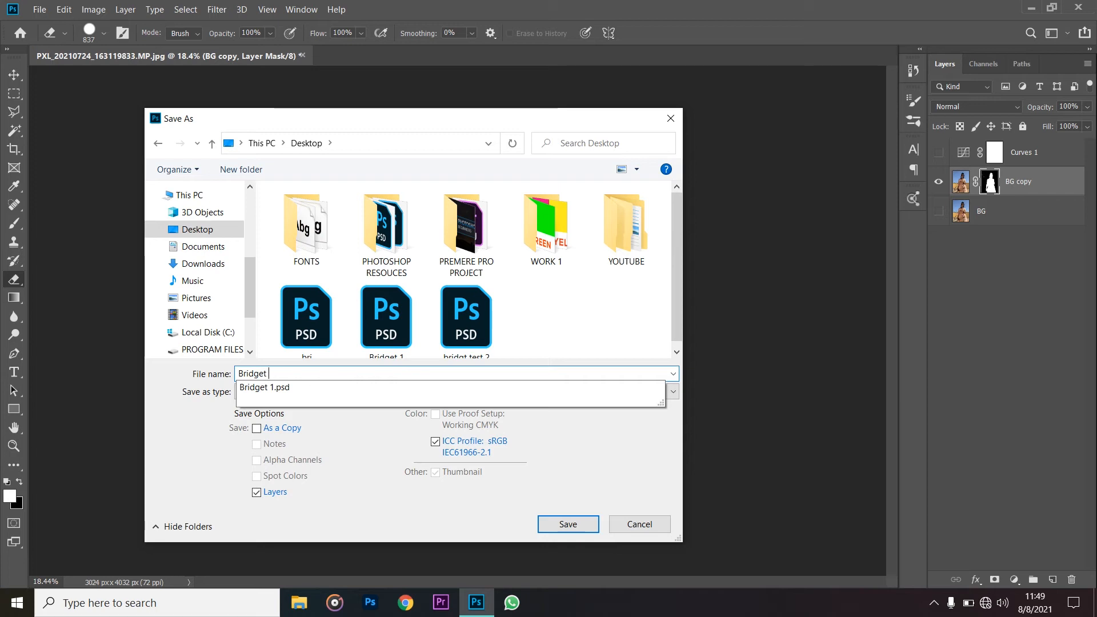
{"action": "type", "text": " portrait"}
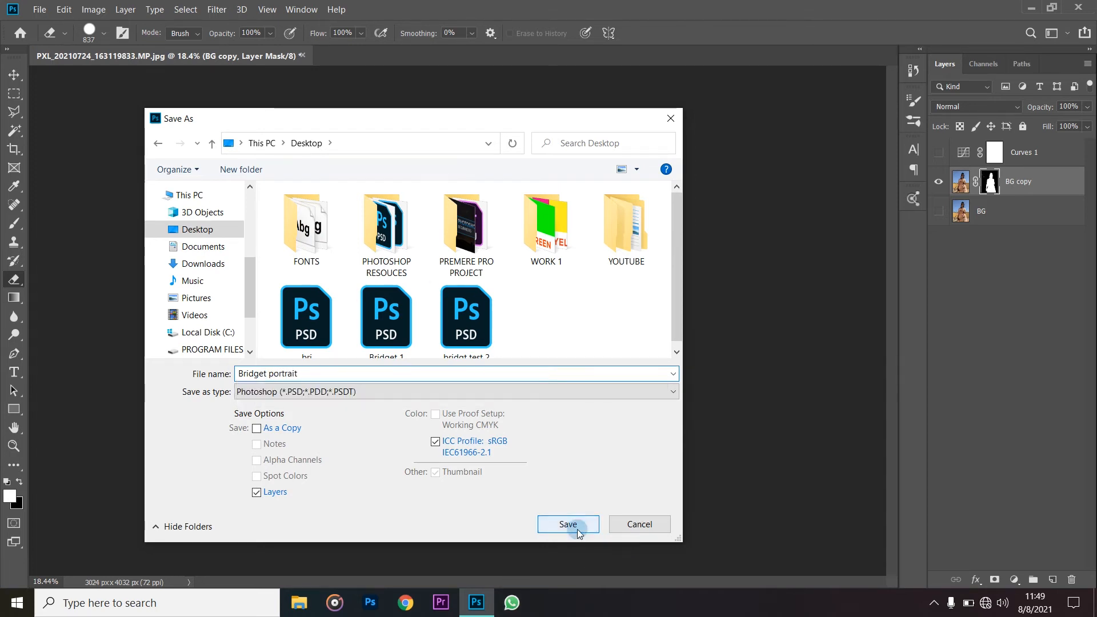
{"action": "left_click", "coordinate": [577, 529]}
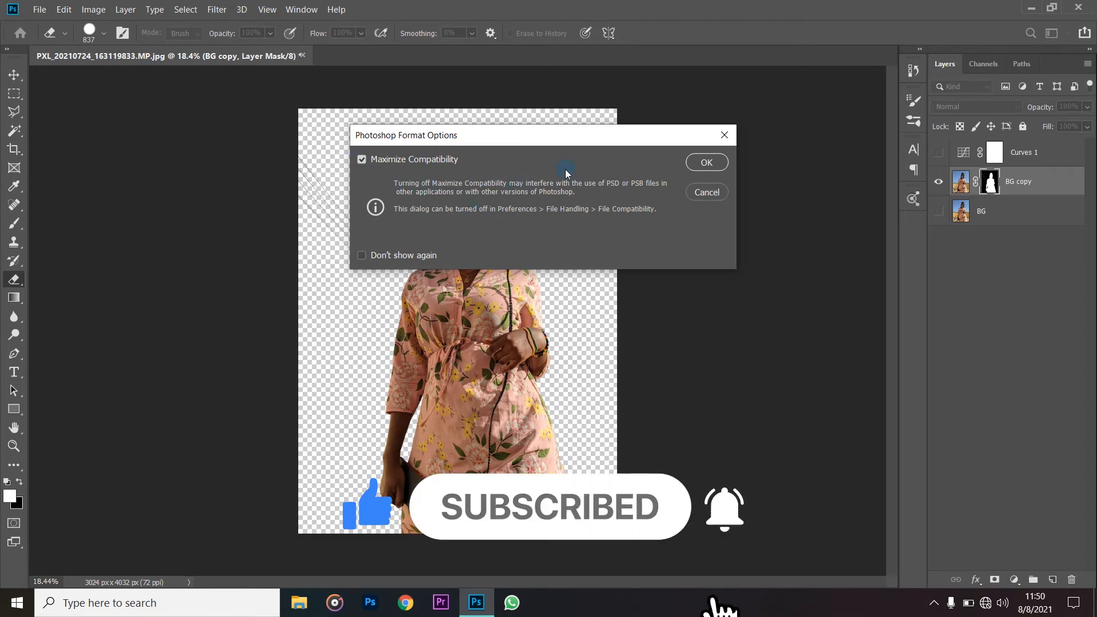
{"action": "left_click", "coordinate": [694, 165]}
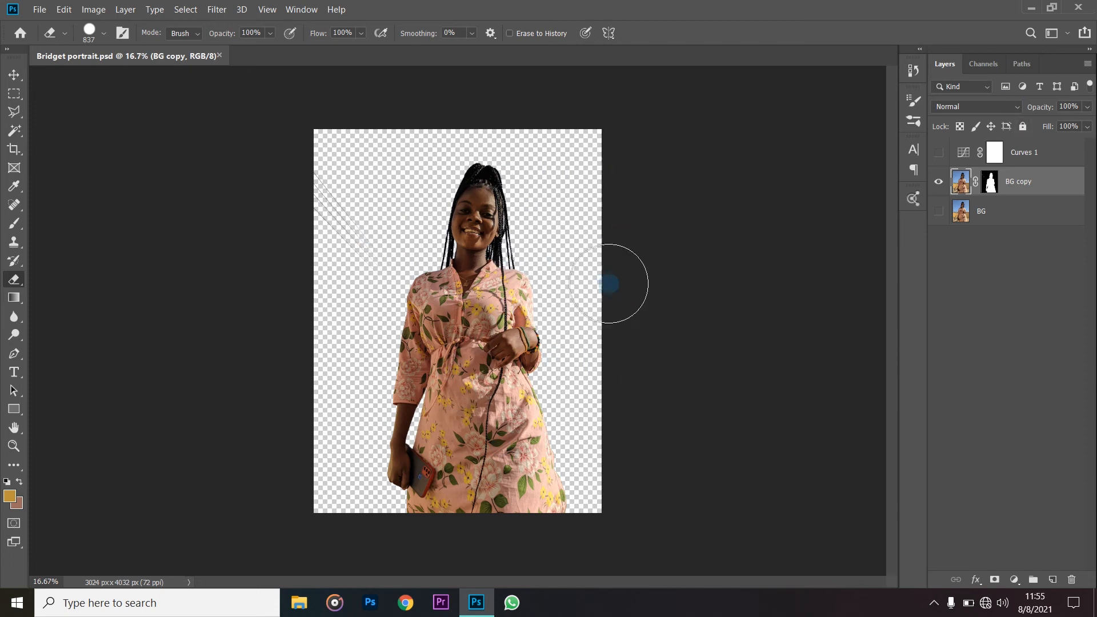
- Delete the hidden Curves 1 adjustment layer
{"action": "scroll", "coordinate": [516, 286], "scroll_direction": "up", "scroll_amount": 2}
{"action": "scroll", "coordinate": [516, 286], "scroll_direction": "up", "scroll_amount": 3}
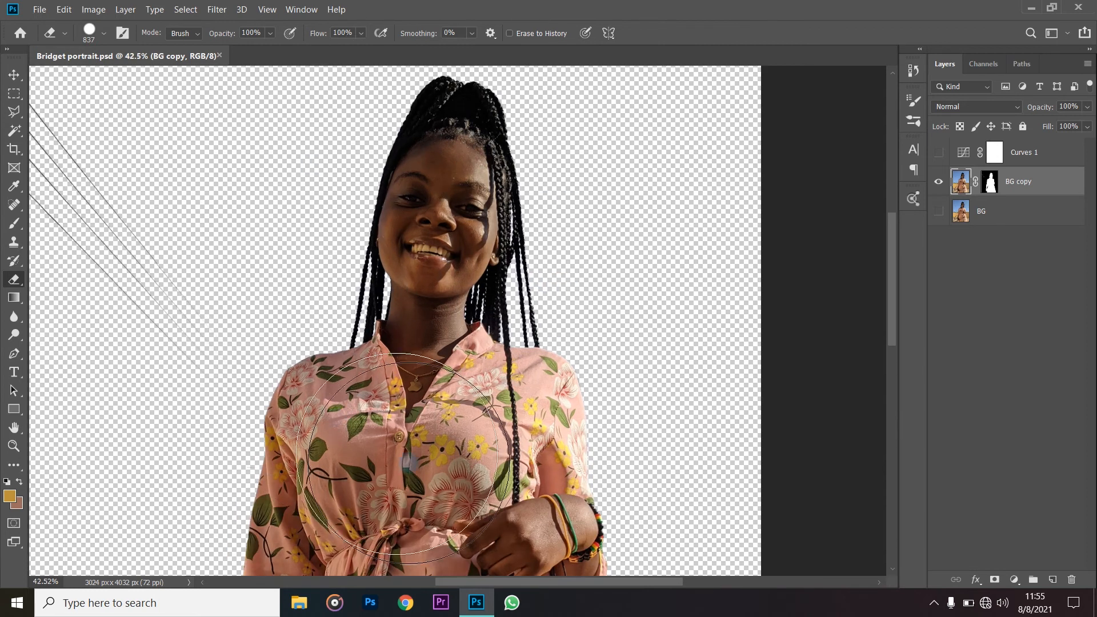
{"action": "scroll", "coordinate": [534, 262], "scroll_direction": "up", "scroll_amount": 2}
{"action": "scroll", "coordinate": [533, 263], "scroll_direction": "up", "scroll_amount": 2}
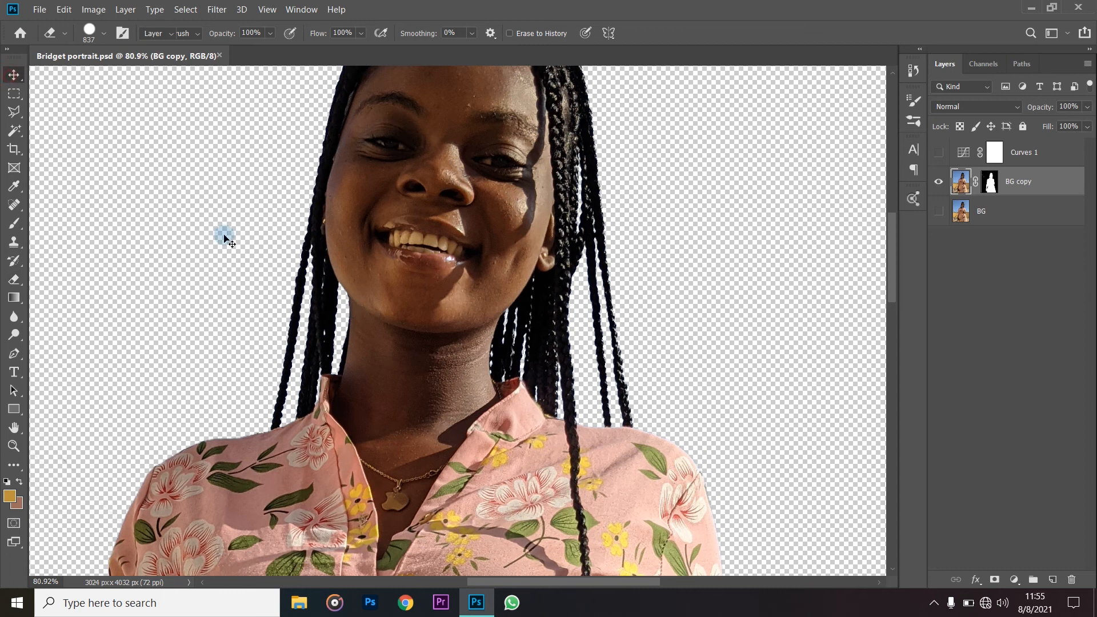
{"action": "key", "text": "v"}
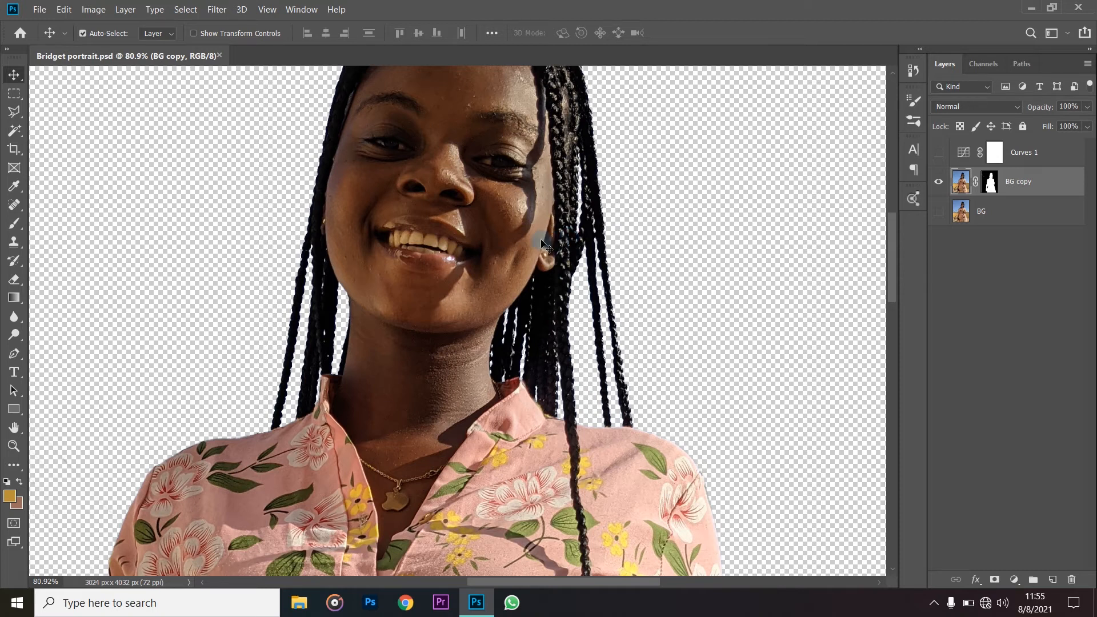
{"action": "scroll", "coordinate": [661, 380], "scroll_direction": "down", "scroll_amount": 2}
{"action": "scroll", "coordinate": [661, 380], "scroll_direction": "up", "scroll_amount": 3}
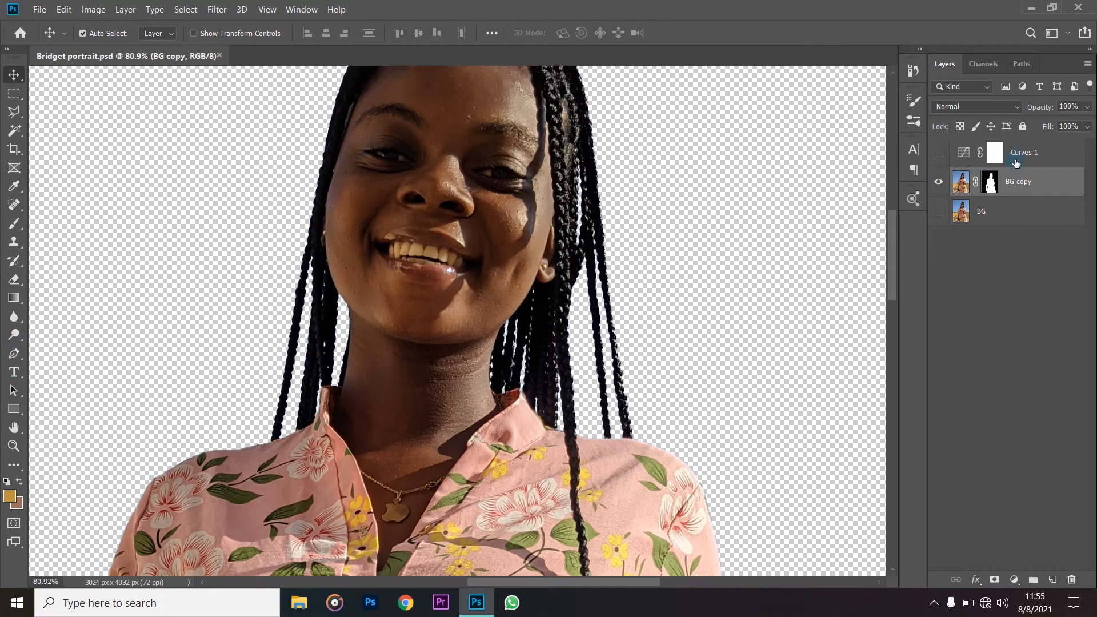
{"action": "left_click", "coordinate": [1046, 159]}
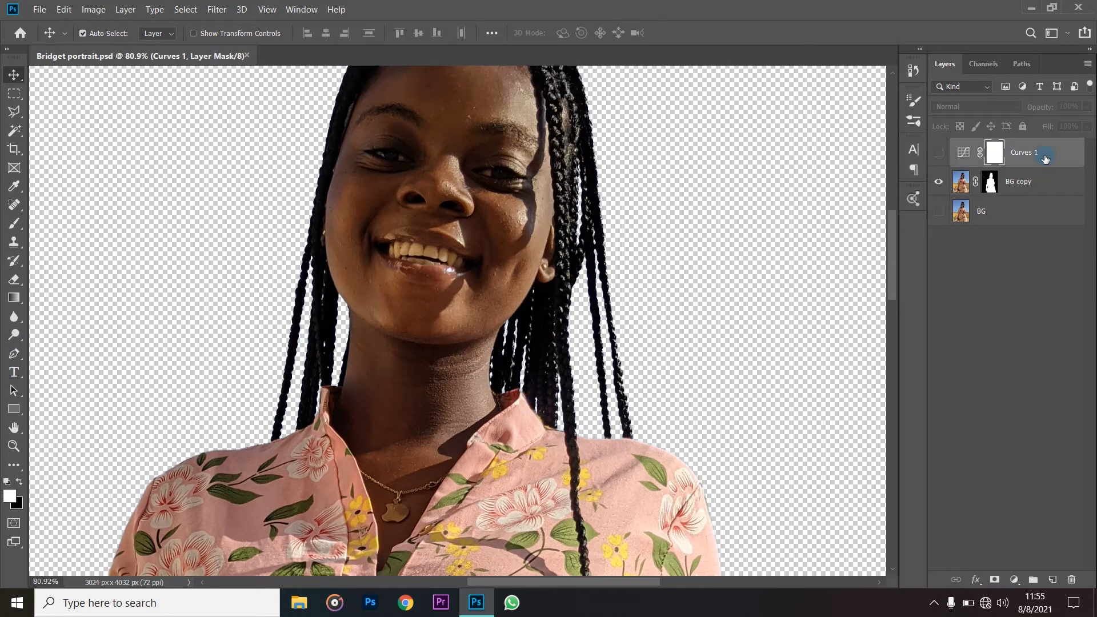
{"action": "key", "text": "Delete"}
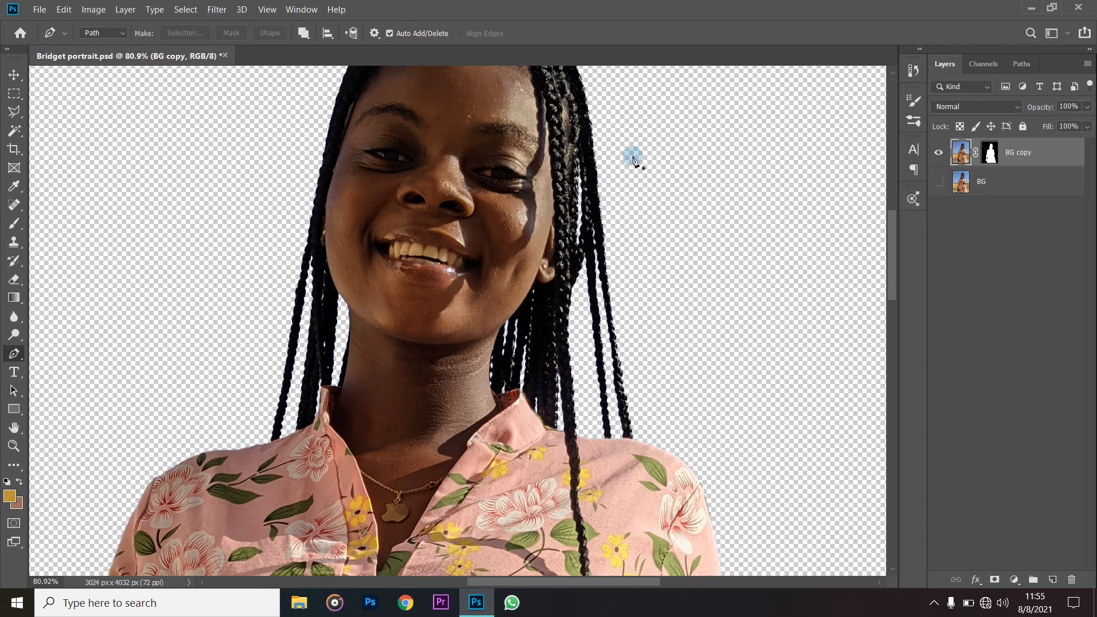
- Draw a closed Pen path around the woman's teeth and the opening of her mouth
{"action": "scroll", "coordinate": [629, 194], "scroll_direction": "up", "scroll_amount": 2}
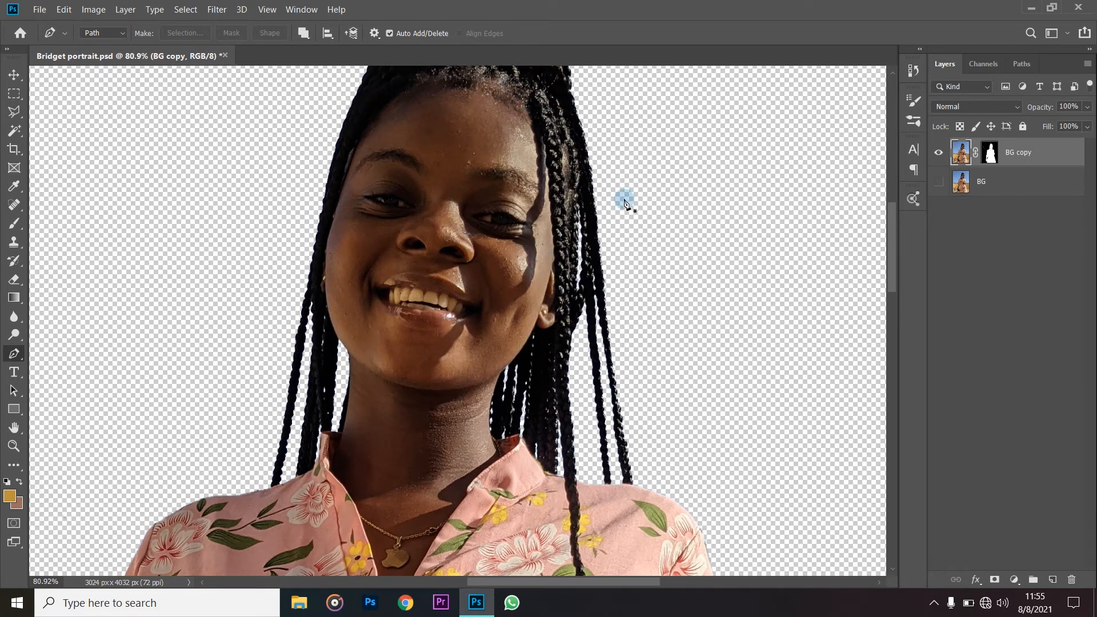
{"action": "scroll", "coordinate": [435, 312], "scroll_direction": "up", "scroll_amount": 3}
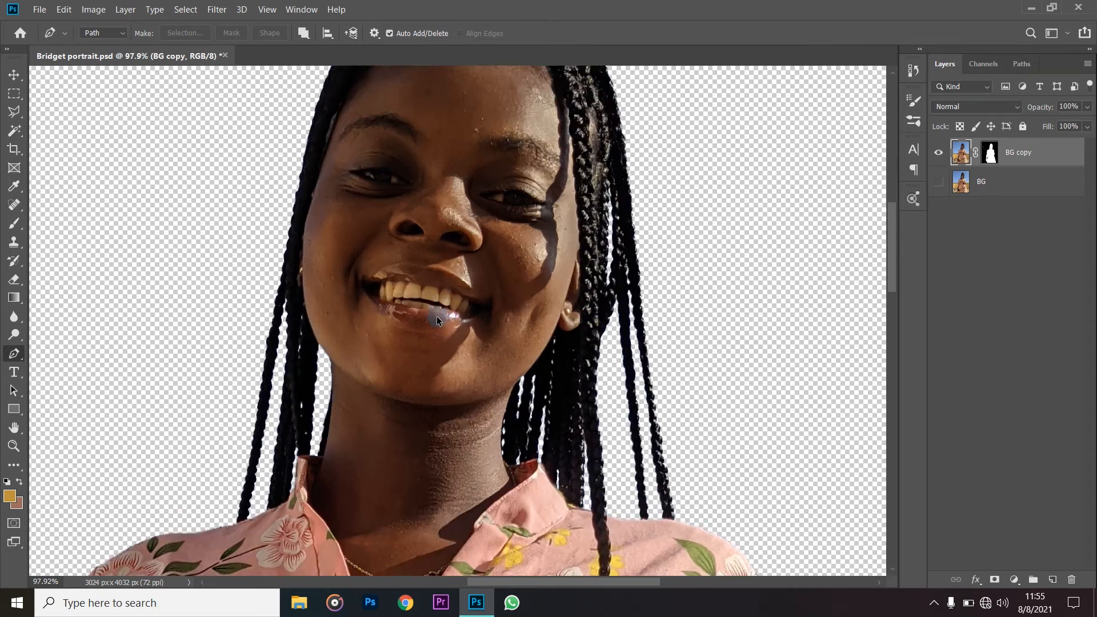
{"action": "scroll", "coordinate": [433, 300], "scroll_direction": "up", "scroll_amount": 4}
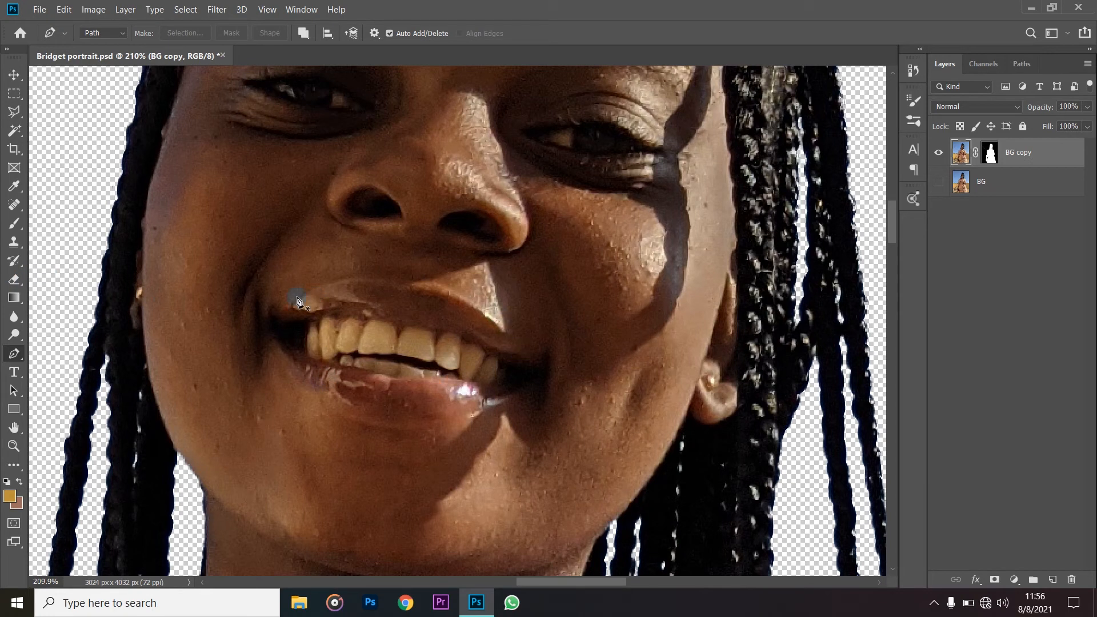
{"action": "left_click_drag", "start_coordinate": [347, 302], "coordinate": [350, 388]}
{"action": "left_click_drag", "start_coordinate": [510, 403], "coordinate": [422, 319]}
{"action": "left_click", "coordinate": [389, 311]}
- Convert the mouth path into a new anti-aliased selection with 0 pixels feather and copy that area of BG copy to a new layer
{"action": "right_click", "coordinate": [477, 366]}
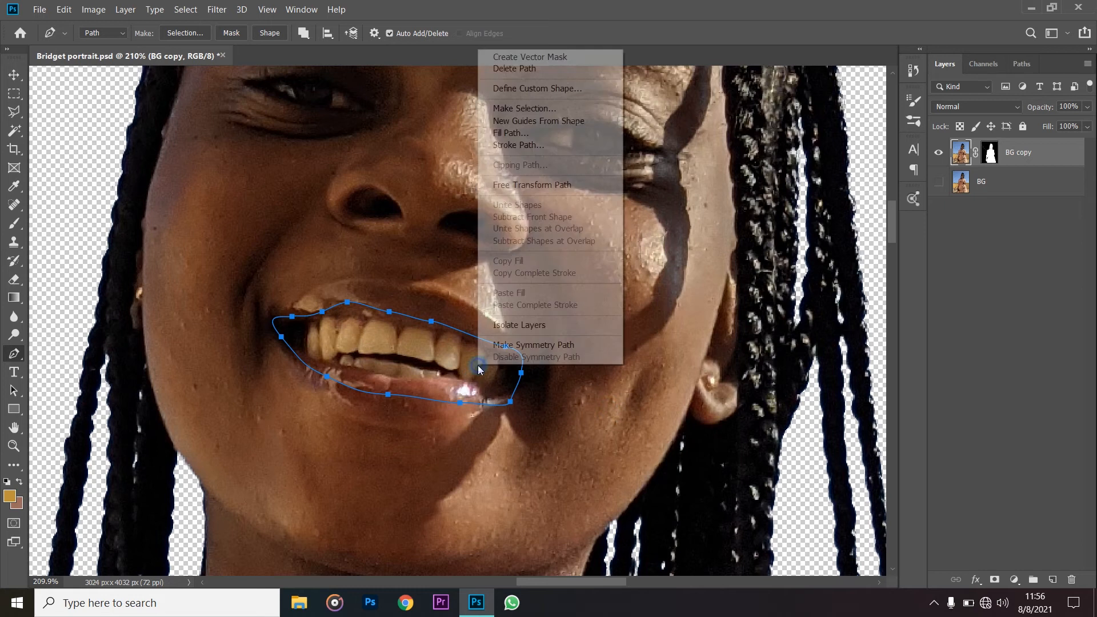
{"action": "left_click", "coordinate": [540, 110]}
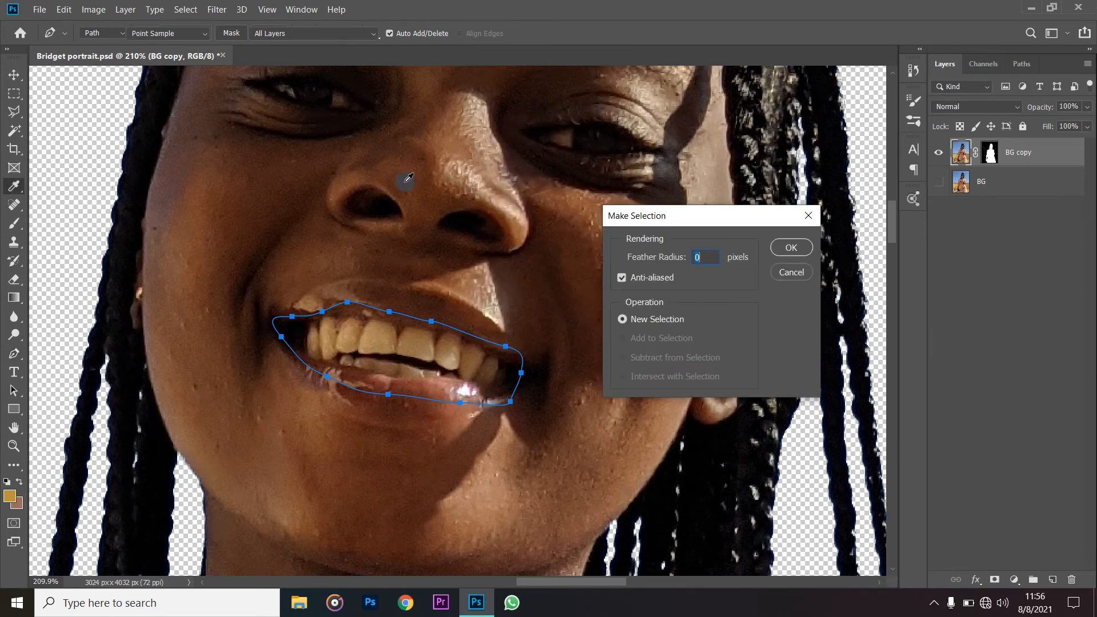
{"action": "left_click", "coordinate": [800, 251]}
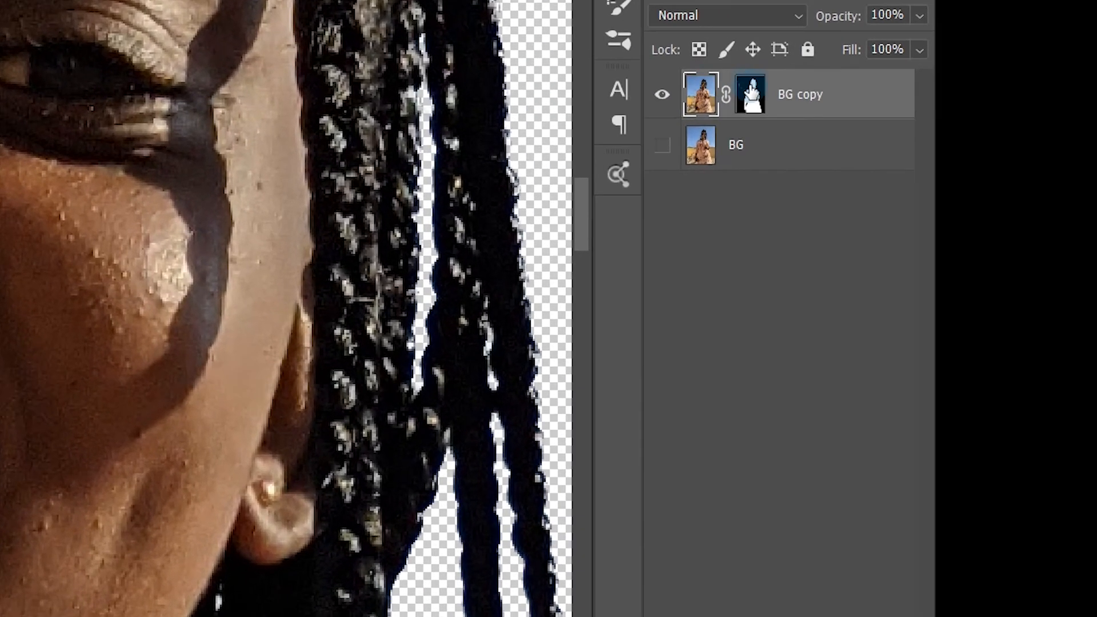
{"action": "left_click", "coordinate": [748, 94]}
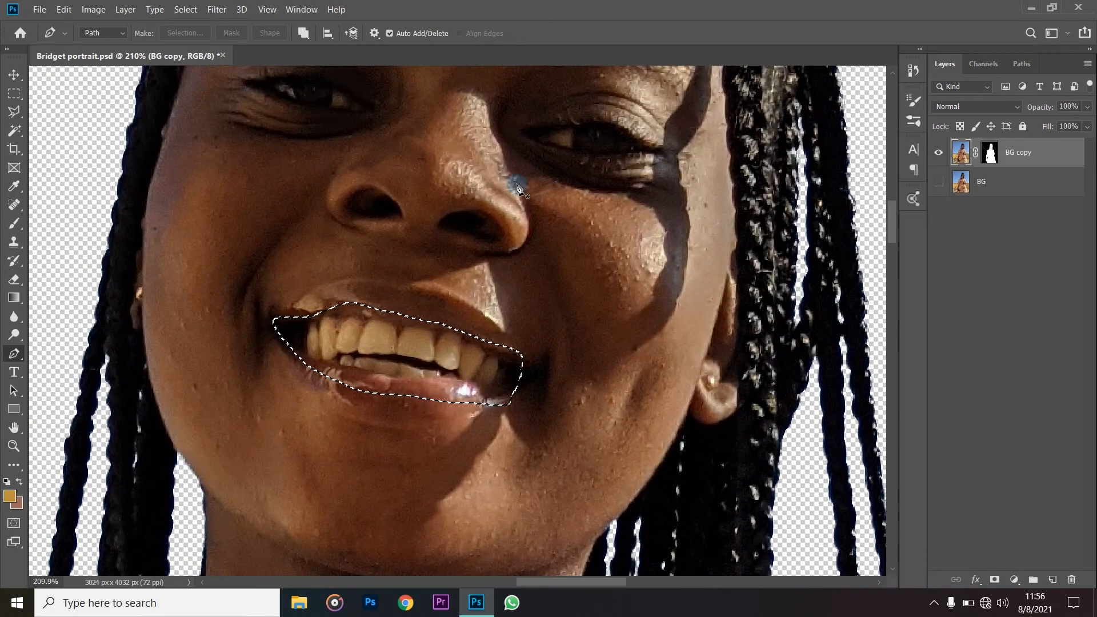
{"action": "key", "text": "ctrl+j"}
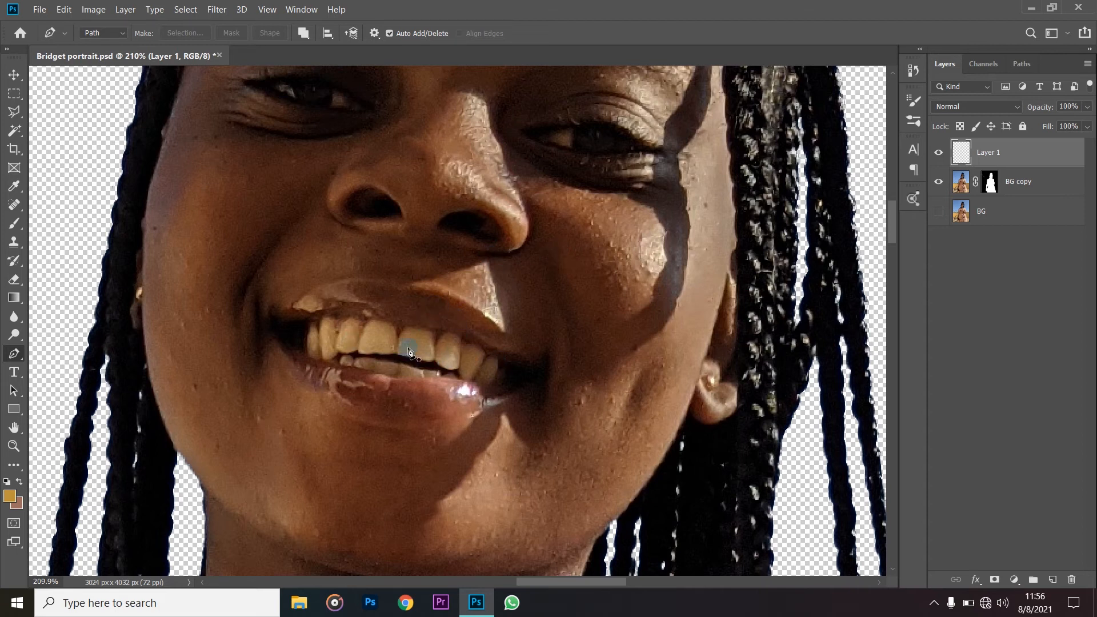
- Move the copied mouth area onto the cheek to check that it is separate, and undo the move
{"action": "key", "text": "v"}
{"action": "left_click_drag", "start_coordinate": [413, 352], "coordinate": [594, 296]}
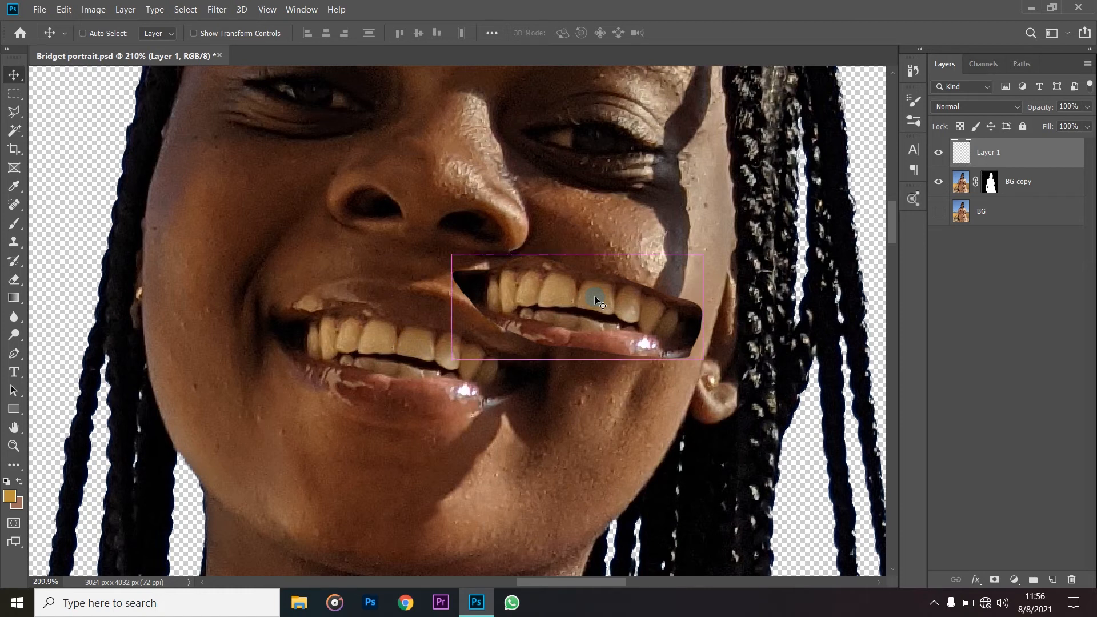
{"action": "key", "text": "ctrl+z"}
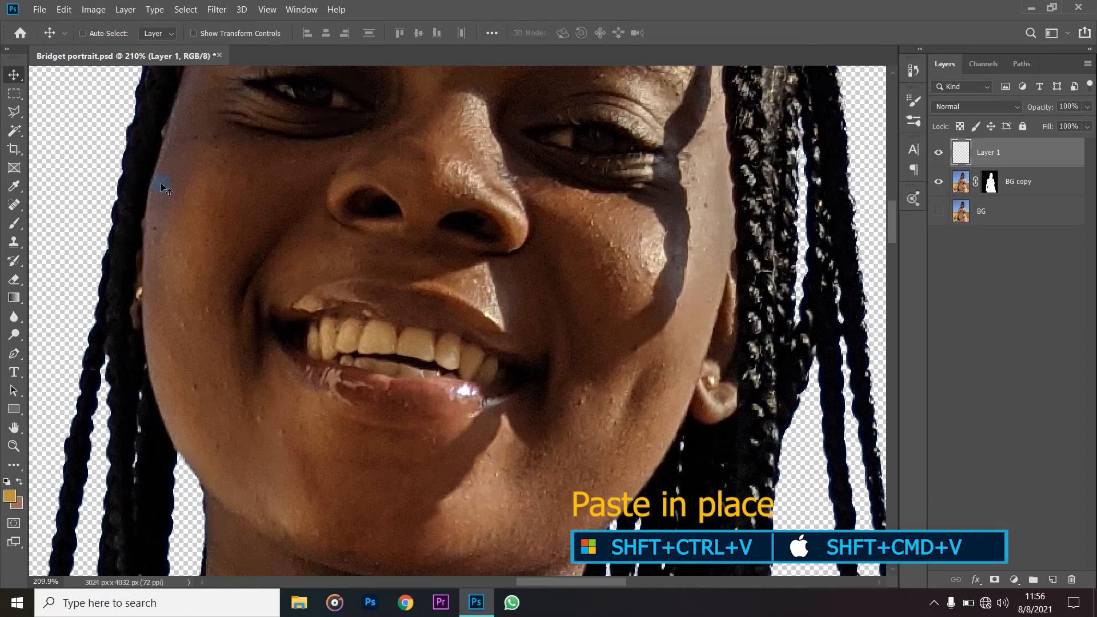
{"action": "left_click", "coordinate": [64, 10]}
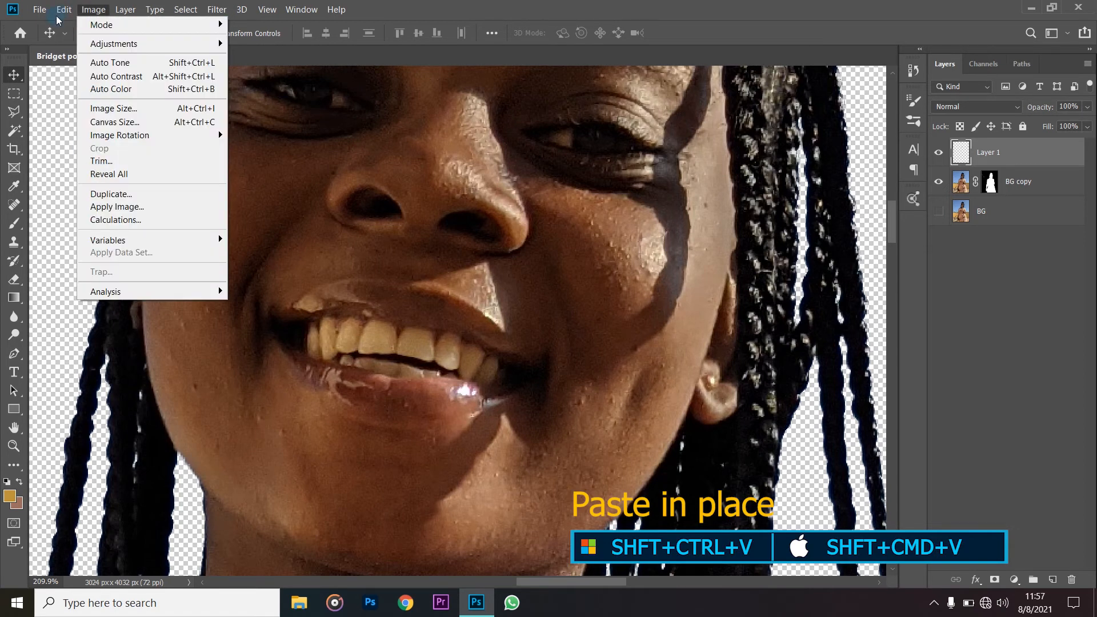
{"action": "mouse_move", "coordinate": [163, 144]}
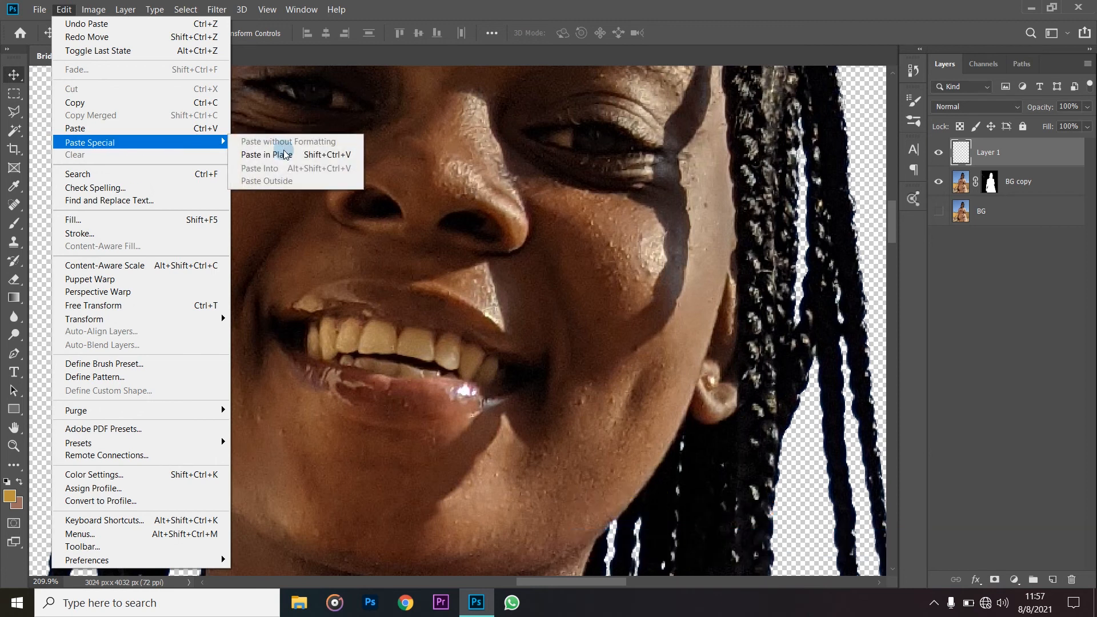
{"action": "left_click", "coordinate": [434, 8]}
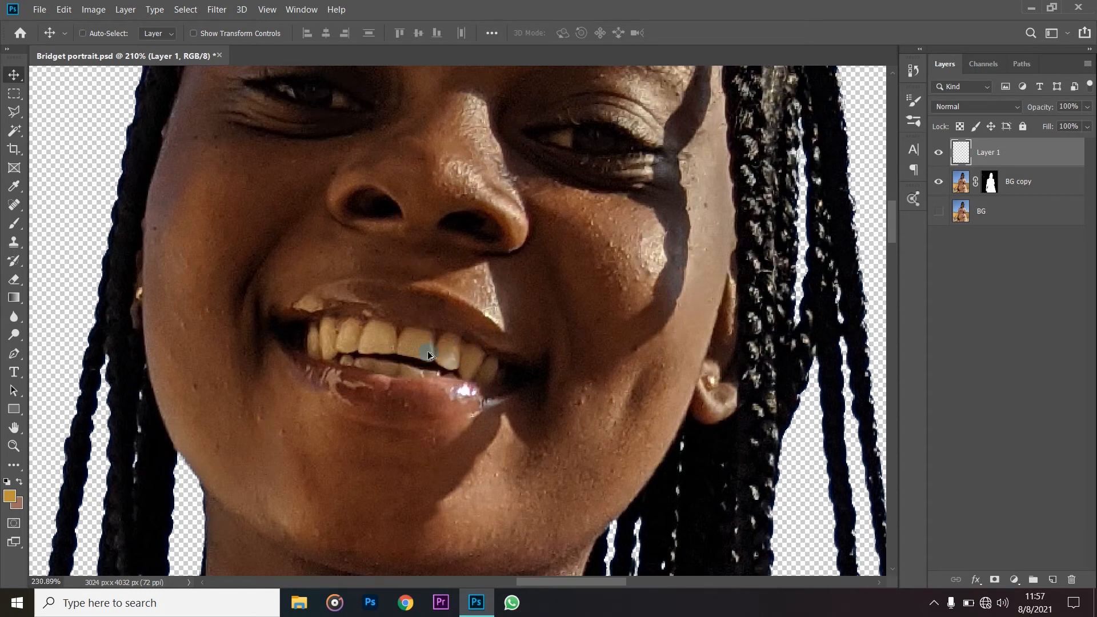
- Add a Hue/Saturation adjustment layer above the copied mouth layer and set Saturation to -35 and Lightness to +23
{"action": "scroll", "coordinate": [429, 355], "scroll_direction": "up", "scroll_amount": 1}
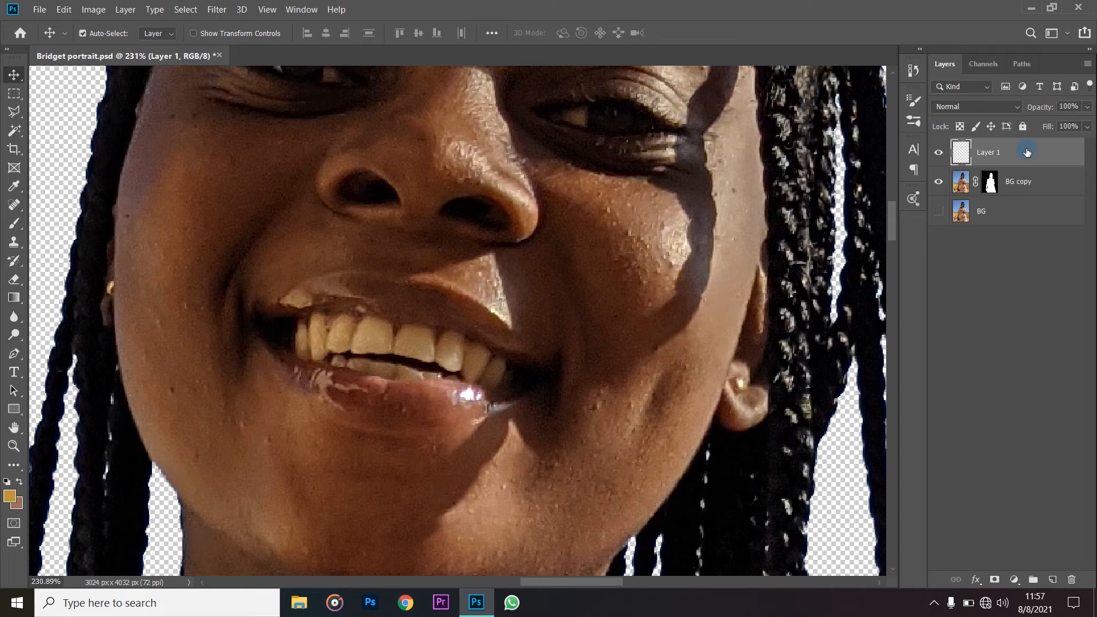
{"action": "left_click", "coordinate": [1016, 579]}
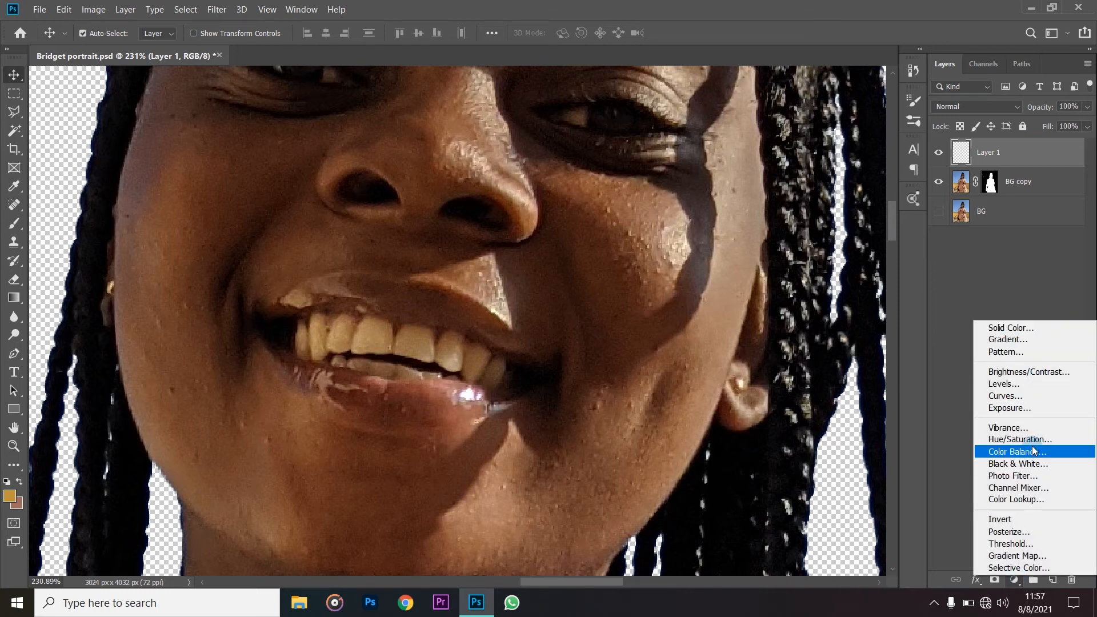
{"action": "left_click", "coordinate": [1023, 440]}
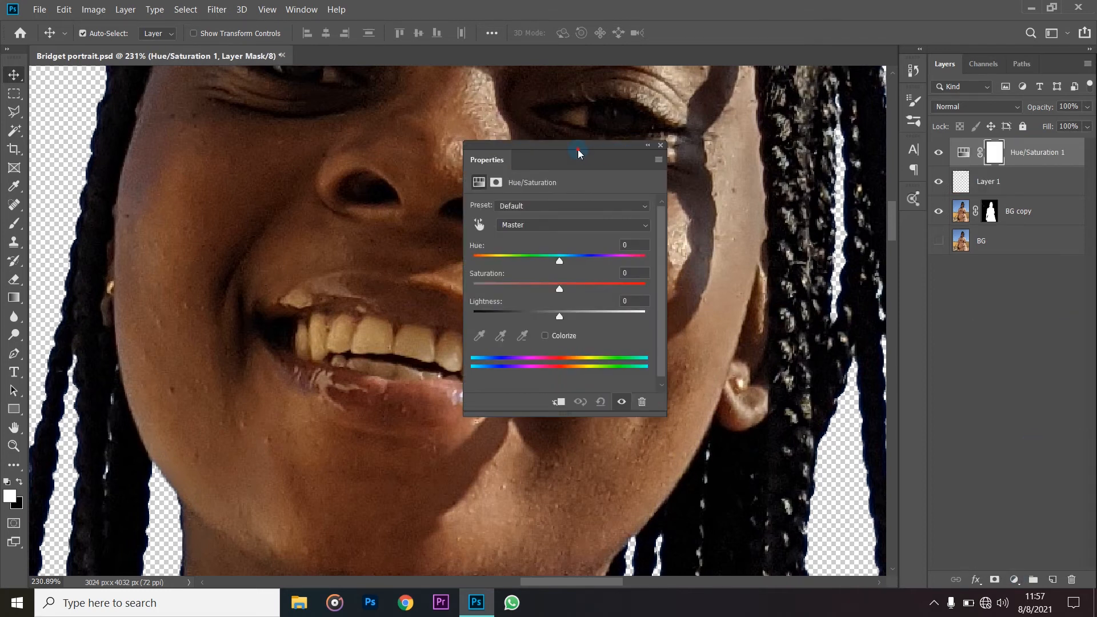
{"action": "left_click_drag", "start_coordinate": [601, 149], "coordinate": [741, 144]}
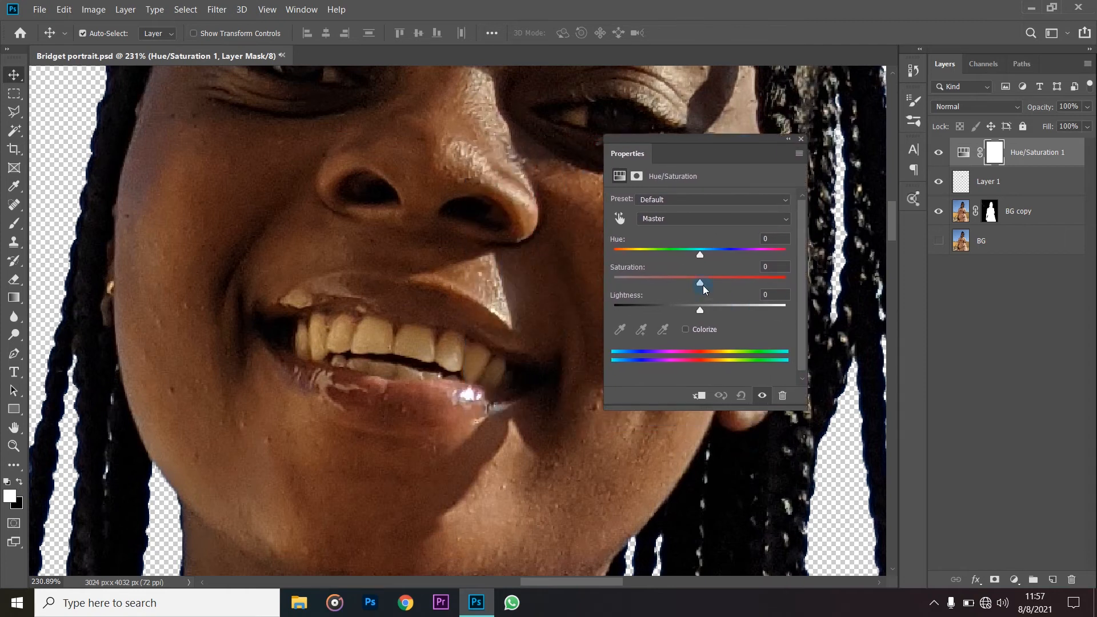
{"action": "left_click_drag", "start_coordinate": [702, 289], "coordinate": [683, 289]}
{"action": "left_click_drag", "start_coordinate": [700, 315], "coordinate": [711, 315]}
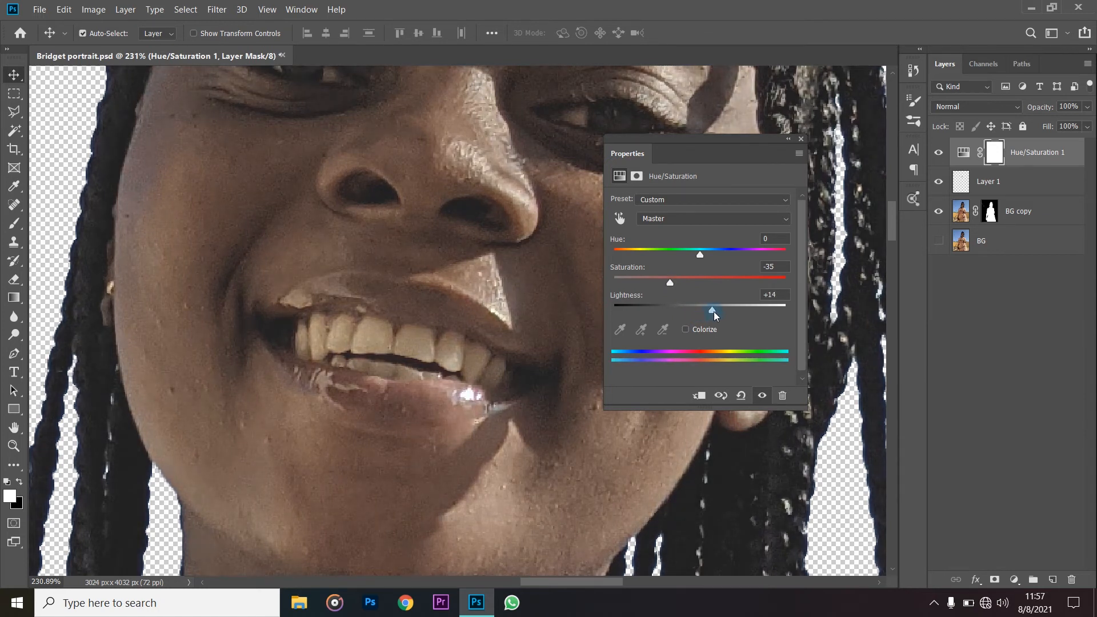
{"action": "left_click_drag", "start_coordinate": [715, 314], "coordinate": [722, 315]}
{"action": "scroll", "coordinate": [252, 341], "scroll_direction": "down", "scroll_amount": 3}
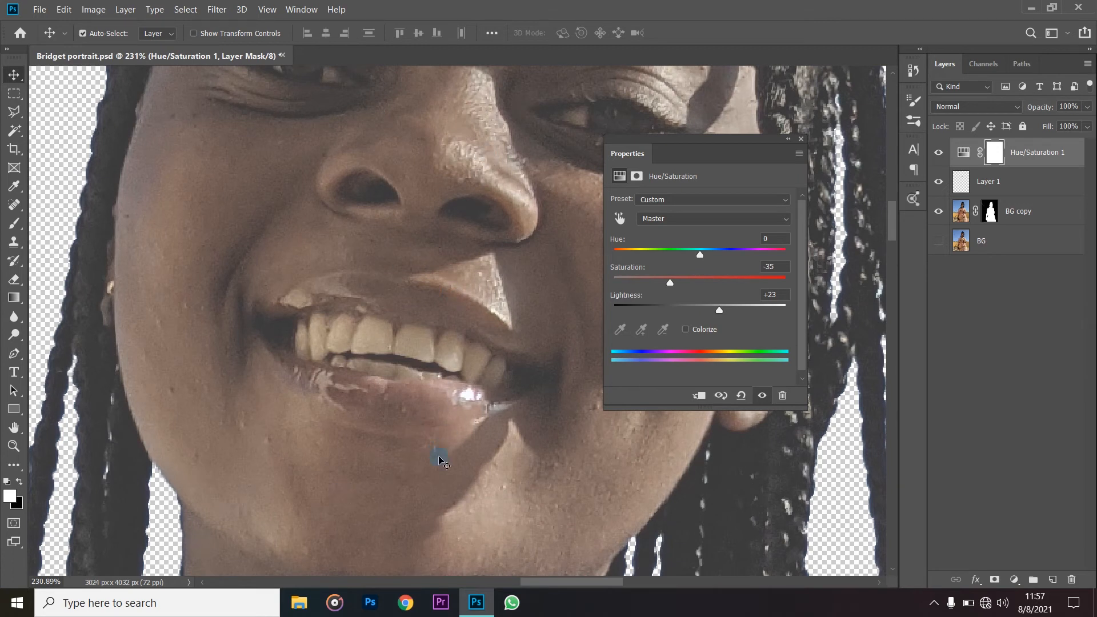
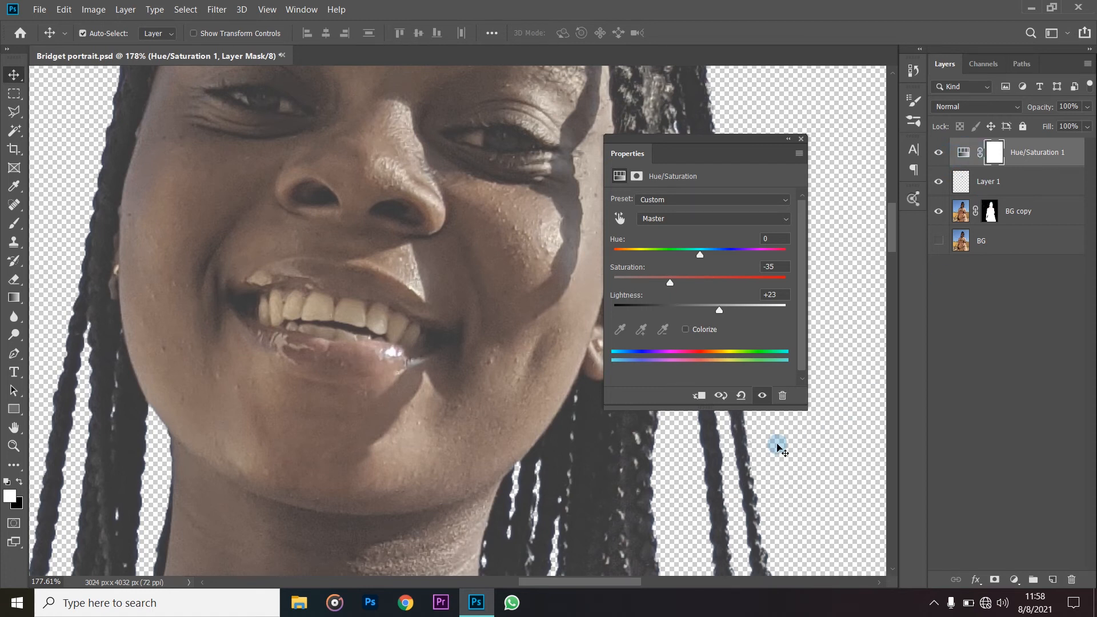
- Clip the Hue/Saturation 1 adjustment to the copied mouth layer so it affects only that layer
{"action": "left_click", "coordinate": [701, 402]}
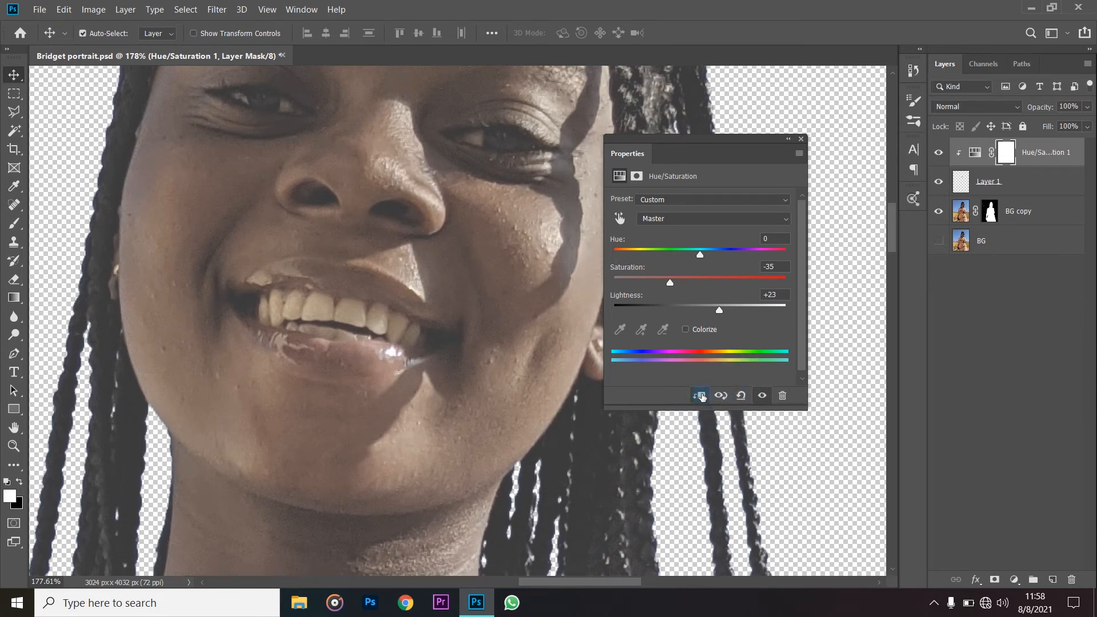
{"action": "left_click", "coordinate": [700, 396]}
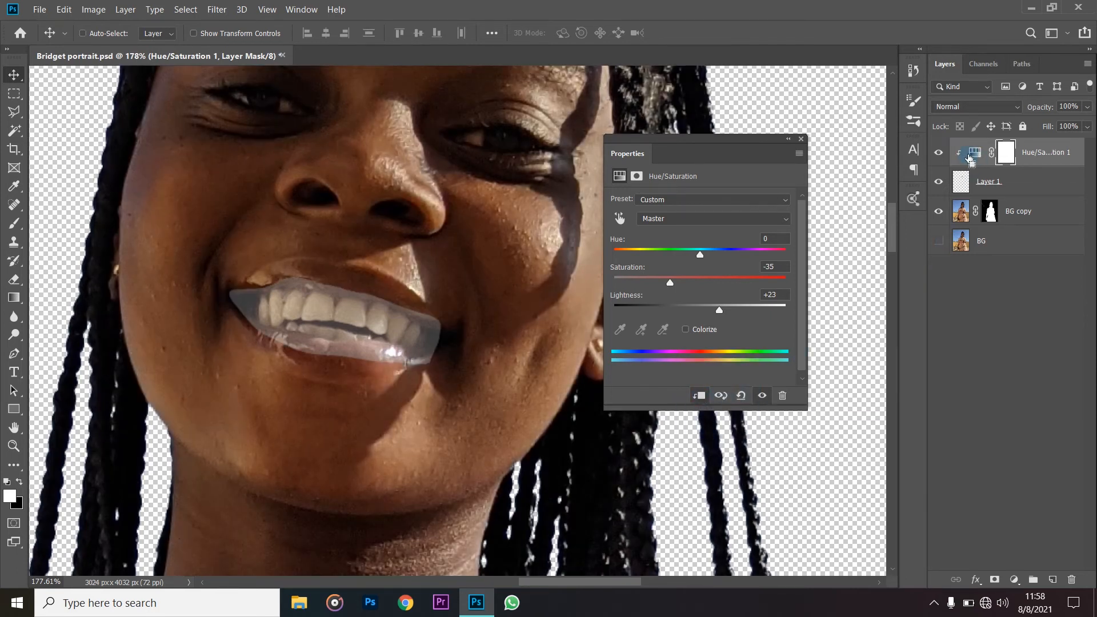
{"action": "left_click", "coordinate": [969, 161], "text": "alt"}
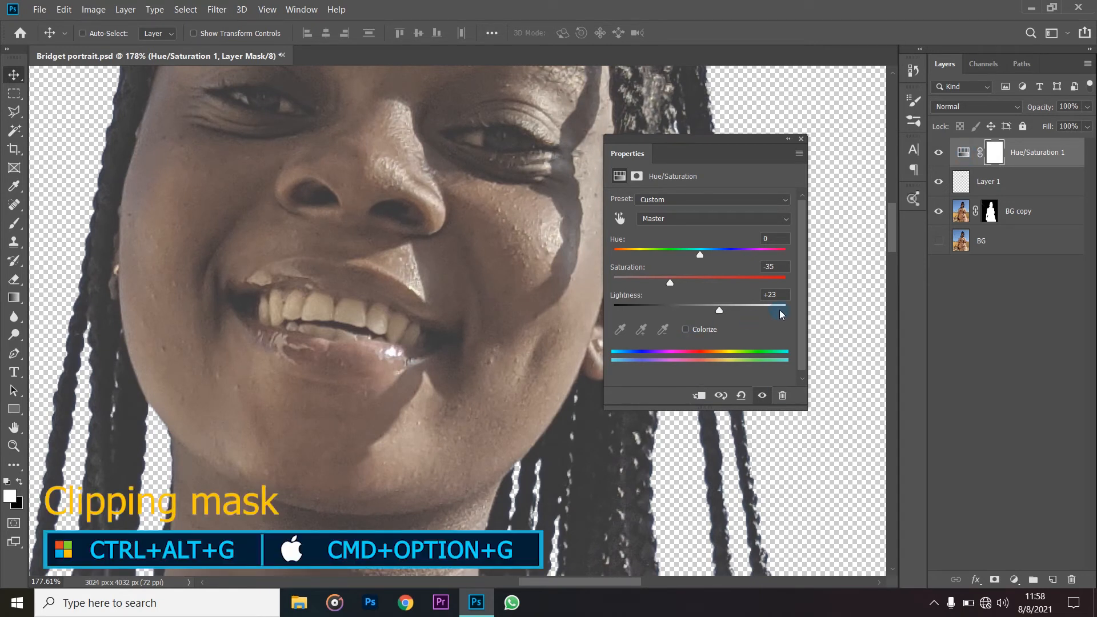
{"action": "key", "text": "ctrl+alt+g"}
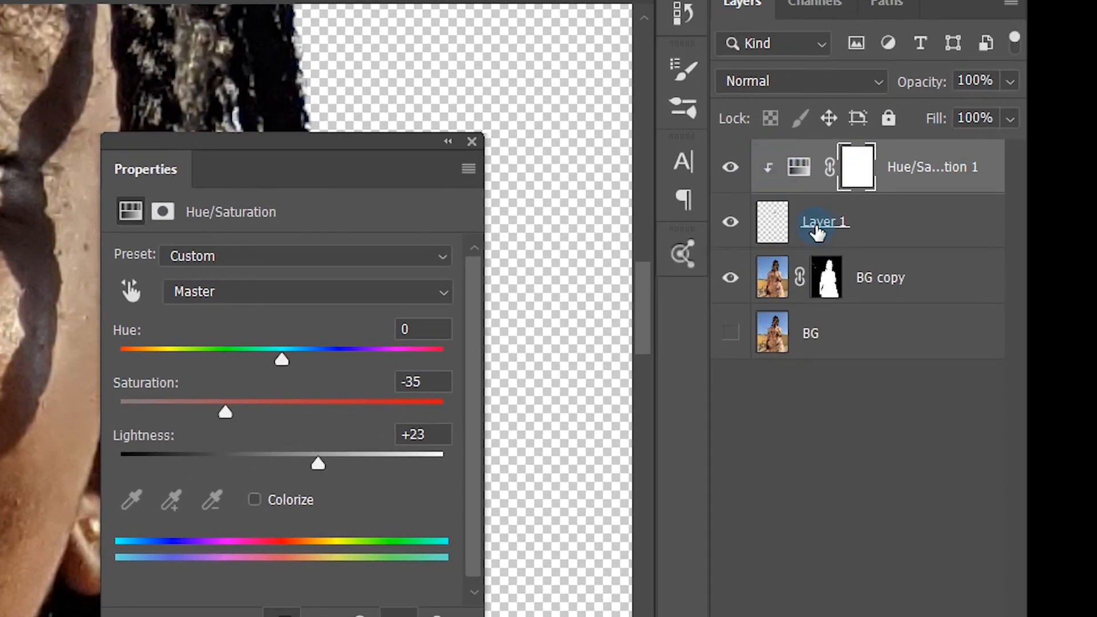
- Rename the copied mouth layer, Layer 1, as Teeth
{"action": "double_click", "coordinate": [813, 224]}
{"action": "type", "text": "Teeth"}
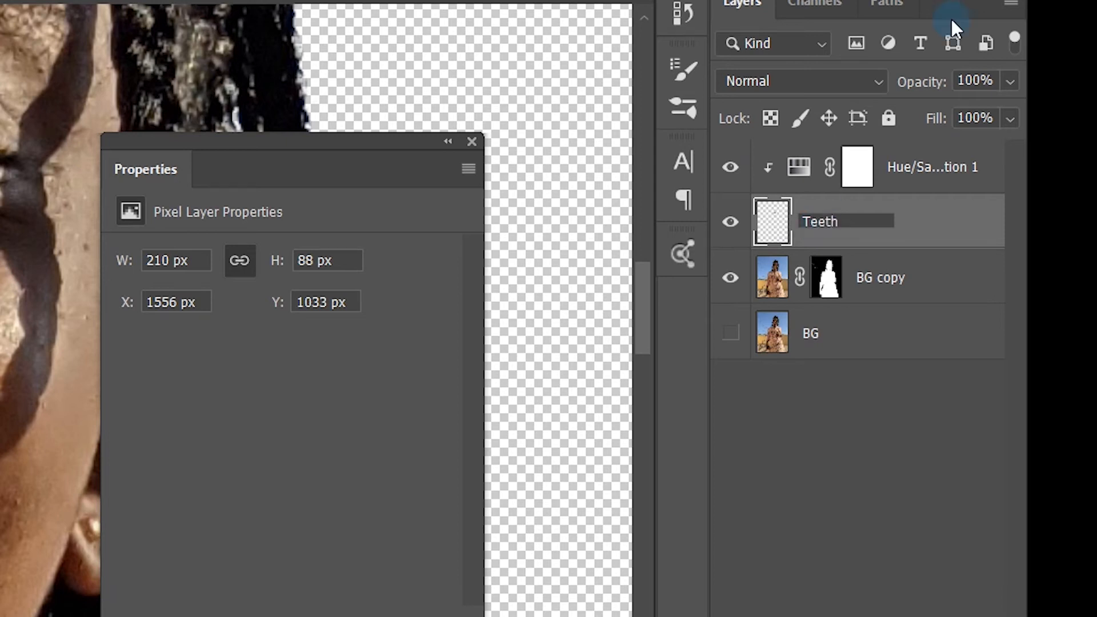
{"action": "key", "text": "Return"}
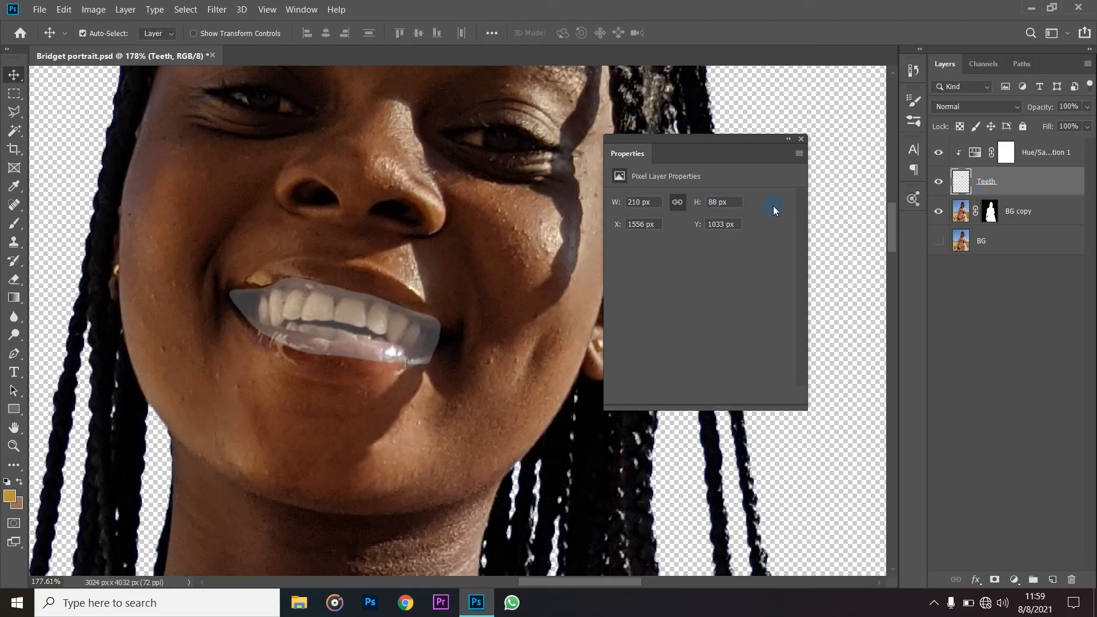
- Set the clipped adjustment's Saturation to -45 and Lightness to +28, and collapse its properties
{"action": "left_click", "coordinate": [979, 151]}
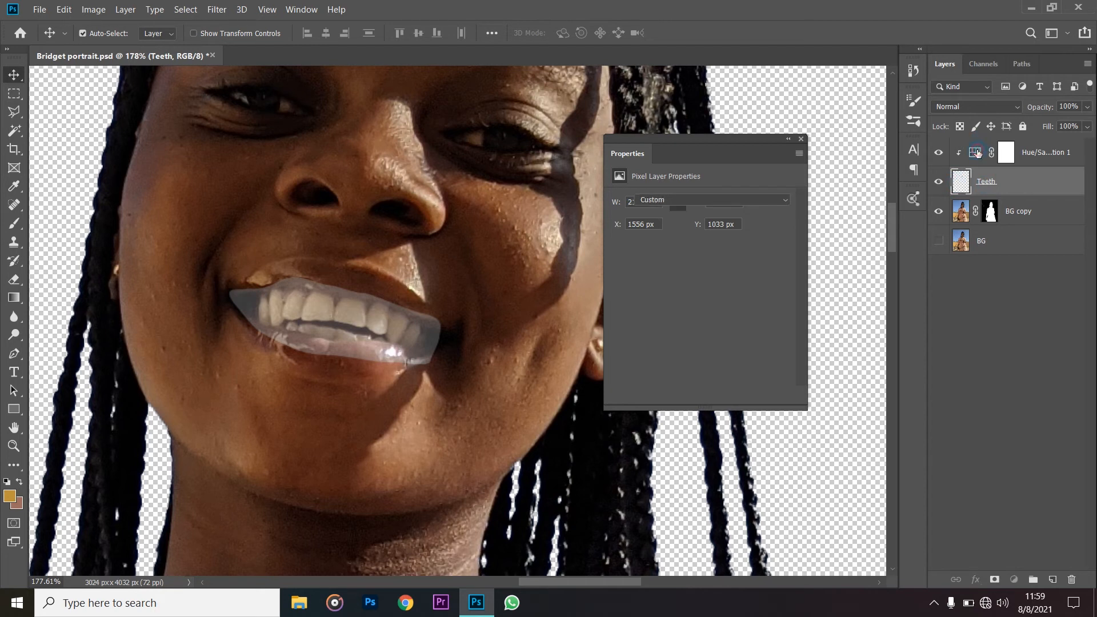
{"action": "left_click_drag", "start_coordinate": [669, 288], "coordinate": [668, 287]}
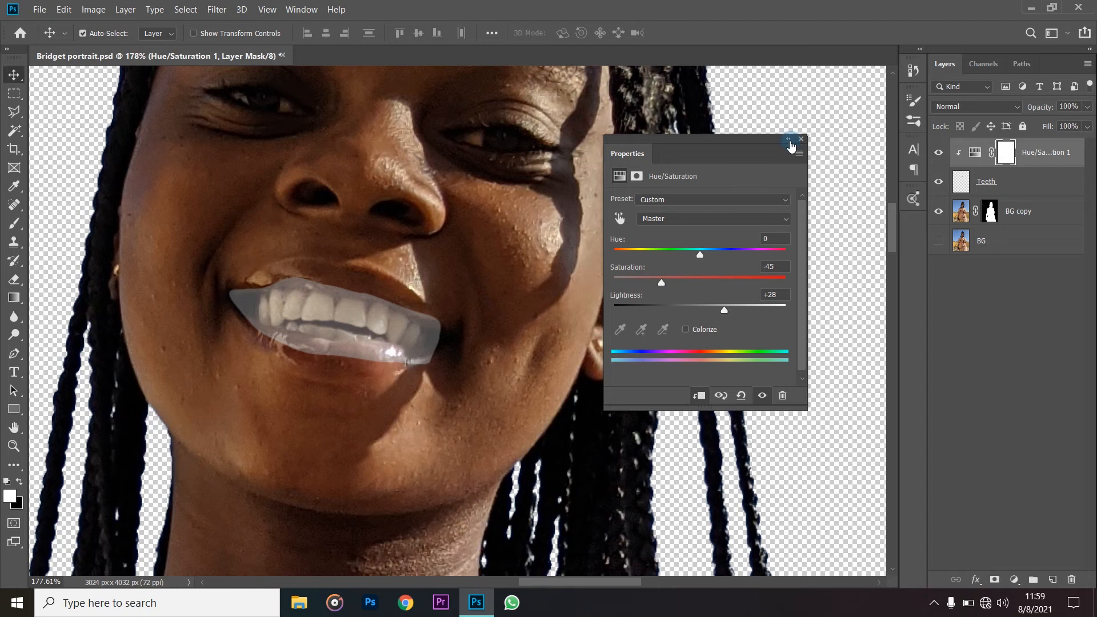
{"action": "left_click", "coordinate": [788, 140]}
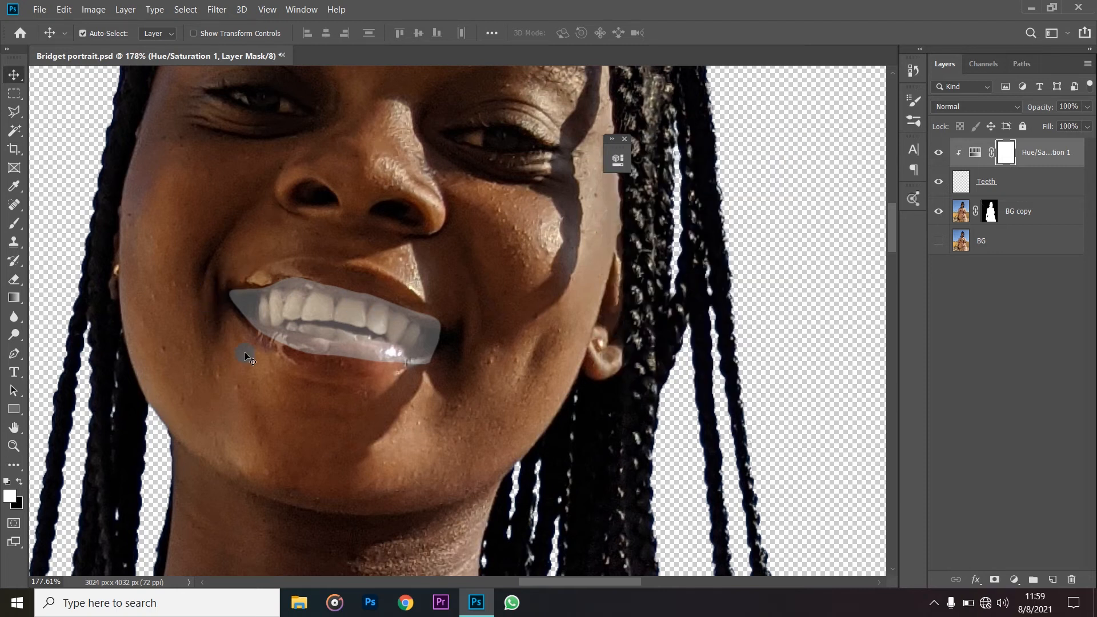
- Target the mask of Hue/Saturation 1 and set the Eraser to a soft brush of about 26 px
{"action": "left_click", "coordinate": [976, 159]}
{"action": "left_click", "coordinate": [1005, 159]}
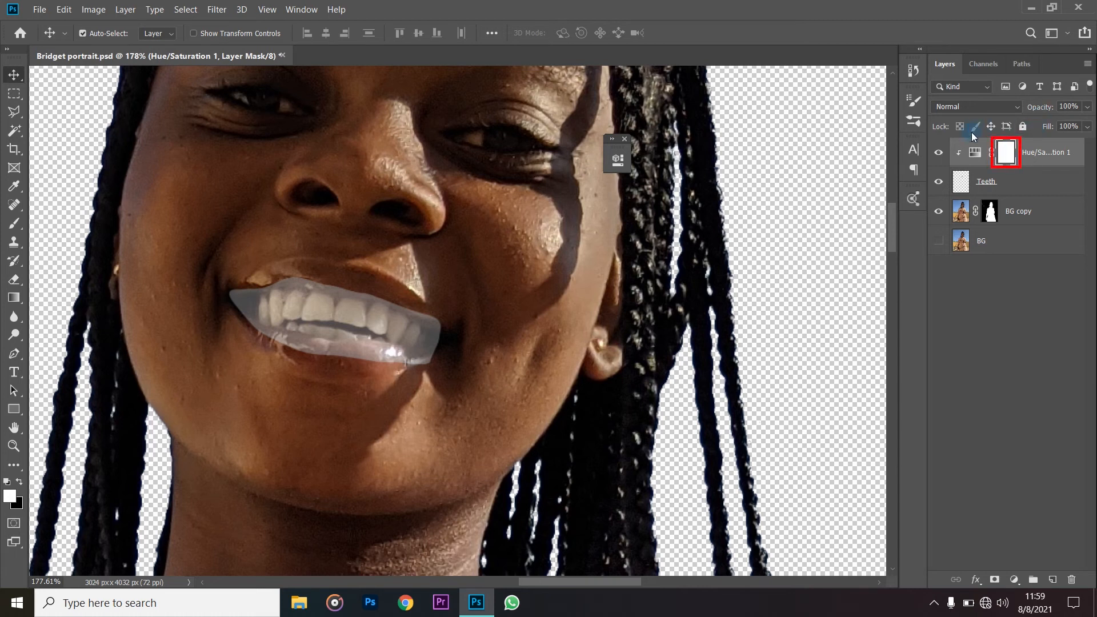
{"action": "left_click", "coordinate": [1005, 154]}
{"action": "left_click", "coordinate": [14, 280]}
{"action": "left_click_drag", "start_coordinate": [456, 271], "coordinate": [231, 345]}
{"action": "mouse_move", "coordinate": [614, 308]}
{"action": "left_mouse_down"}
{"action": "mouse_move", "coordinate": [465, 331]}
{"action": "mouse_move", "coordinate": [564, 334]}
{"action": "mouse_move", "coordinate": [558, 324]}
{"action": "mouse_move", "coordinate": [585, 313]}
{"action": "left_mouse_up"}
{"action": "left_click_drag", "start_coordinate": [590, 273], "coordinate": [589, 272]}
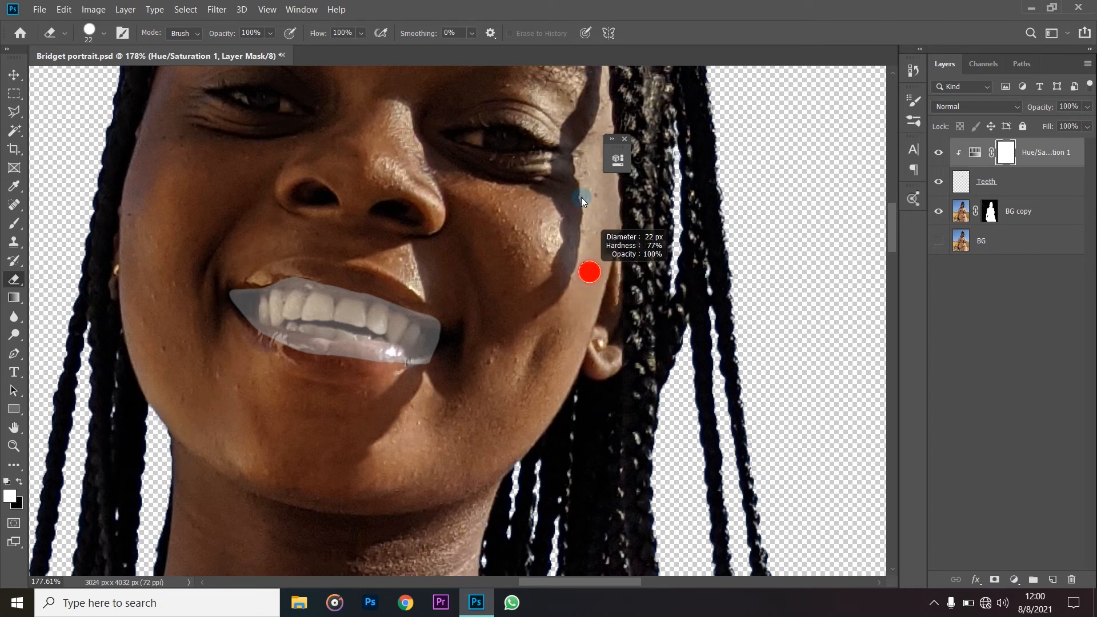
{"action": "left_click_drag", "start_coordinate": [581, 197], "coordinate": [581, 197]}
{"action": "left_click_drag", "start_coordinate": [622, 363], "coordinate": [612, 221]}
{"action": "left_click_drag", "start_coordinate": [587, 396], "coordinate": [588, 302]}
{"action": "left_click_drag", "start_coordinate": [484, 337], "coordinate": [485, 338]}
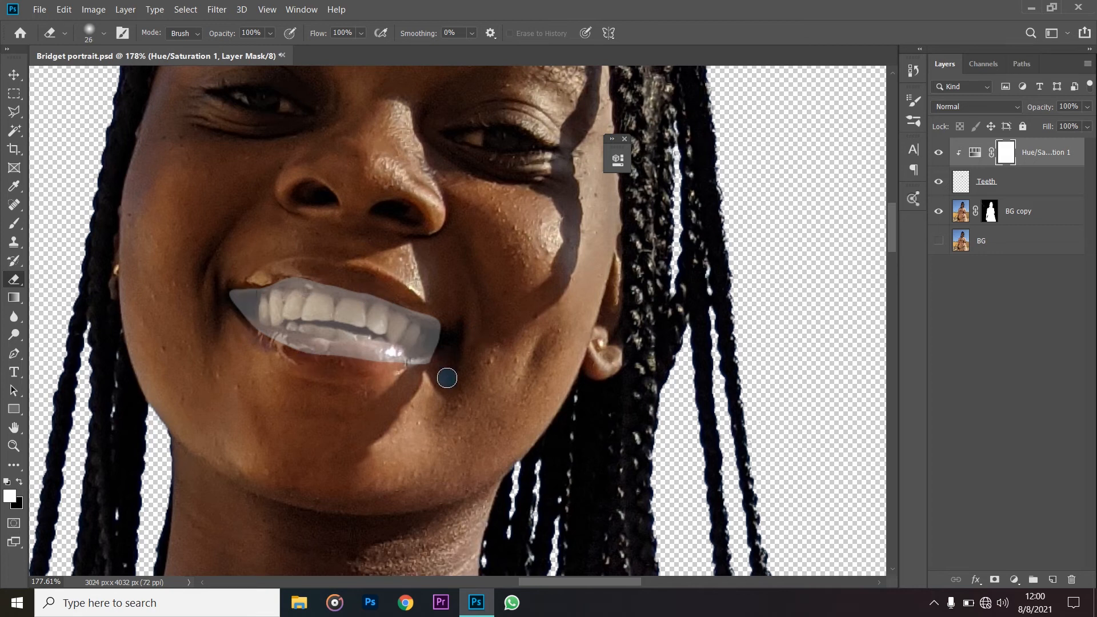
- Erase the whitening on the adjustment mask from the lips, gums and mouth corners around the teeth, using a smaller tip for fine edges
{"action": "scroll", "coordinate": [446, 378], "scroll_direction": "up", "scroll_amount": 1}
{"action": "scroll", "coordinate": [430, 300], "scroll_direction": "up", "scroll_amount": 1}
{"action": "mouse_move", "coordinate": [440, 286]}
{"action": "left_mouse_down"}
{"action": "mouse_move", "coordinate": [416, 274]}
{"action": "mouse_move", "coordinate": [431, 277]}
{"action": "mouse_move", "coordinate": [438, 335]}
{"action": "mouse_move", "coordinate": [454, 359]}
{"action": "mouse_move", "coordinate": [385, 373]}
{"action": "mouse_move", "coordinate": [391, 360]}
{"action": "mouse_move", "coordinate": [358, 365]}
{"action": "mouse_move", "coordinate": [398, 363]}
{"action": "mouse_move", "coordinate": [209, 351]}
{"action": "mouse_move", "coordinate": [346, 357]}
{"action": "mouse_move", "coordinate": [338, 347]}
{"action": "mouse_move", "coordinate": [214, 338]}
{"action": "mouse_move", "coordinate": [224, 340]}
{"action": "mouse_move", "coordinate": [139, 317]}
{"action": "mouse_move", "coordinate": [161, 323]}
{"action": "mouse_move", "coordinate": [133, 302]}
{"action": "mouse_move", "coordinate": [113, 259]}
{"action": "mouse_move", "coordinate": [109, 240]}
{"action": "mouse_move", "coordinate": [121, 238]}
{"action": "mouse_move", "coordinate": [111, 290]}
{"action": "mouse_move", "coordinate": [148, 221]}
{"action": "mouse_move", "coordinate": [201, 195]}
{"action": "mouse_move", "coordinate": [143, 226]}
{"action": "mouse_move", "coordinate": [321, 210]}
{"action": "mouse_move", "coordinate": [242, 220]}
{"action": "mouse_move", "coordinate": [358, 239]}
{"action": "mouse_move", "coordinate": [316, 237]}
{"action": "mouse_move", "coordinate": [417, 276]}
{"action": "mouse_move", "coordinate": [395, 266]}
{"action": "mouse_move", "coordinate": [457, 314]}
{"action": "mouse_move", "coordinate": [438, 289]}
{"action": "mouse_move", "coordinate": [437, 331]}
{"action": "mouse_move", "coordinate": [424, 341]}
{"action": "mouse_move", "coordinate": [347, 361]}
{"action": "mouse_move", "coordinate": [356, 346]}
{"action": "mouse_move", "coordinate": [330, 342]}
{"action": "mouse_move", "coordinate": [353, 342]}
{"action": "mouse_move", "coordinate": [166, 318]}
{"action": "mouse_move", "coordinate": [108, 280]}
{"action": "left_mouse_up"}
{"action": "mouse_move", "coordinate": [443, 296]}
{"action": "left_mouse_down"}
{"action": "mouse_move", "coordinate": [406, 351]}
{"action": "mouse_move", "coordinate": [305, 341]}
{"action": "left_mouse_up"}
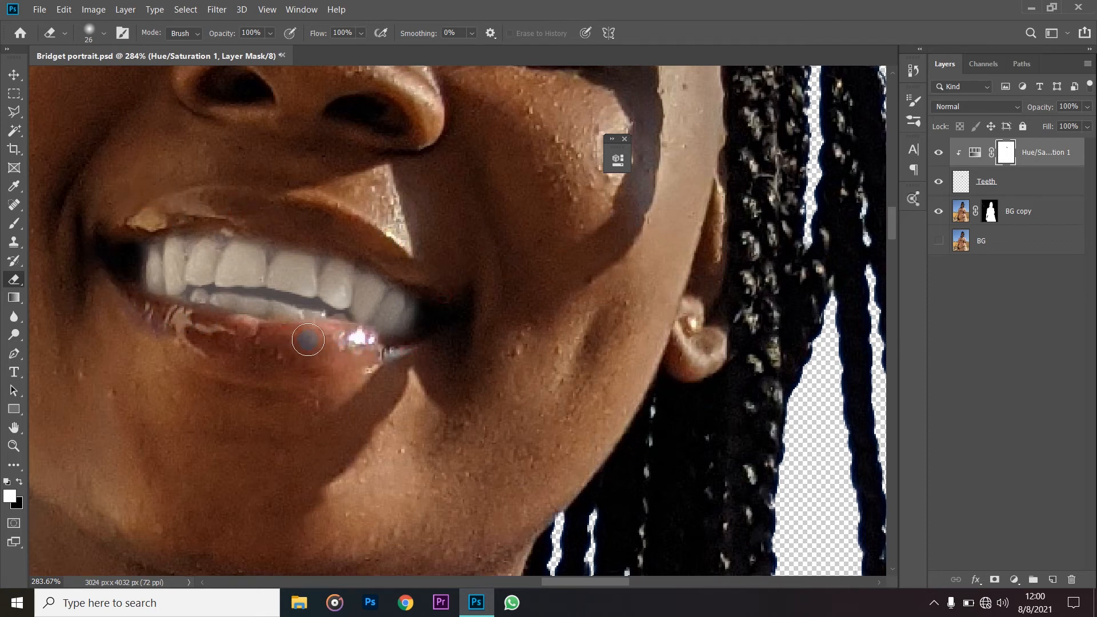
{"action": "key", "text": "alt"}
{"action": "left_click_drag", "start_coordinate": [750, 248], "coordinate": [739, 248]}
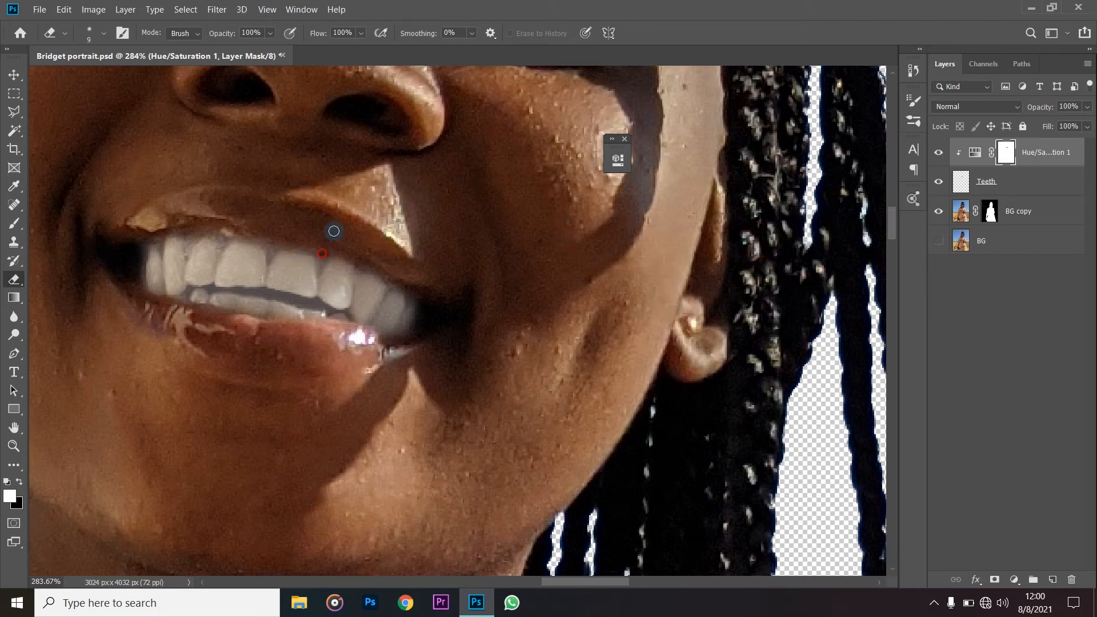
{"action": "left_click_drag", "start_coordinate": [353, 223], "coordinate": [366, 222]}
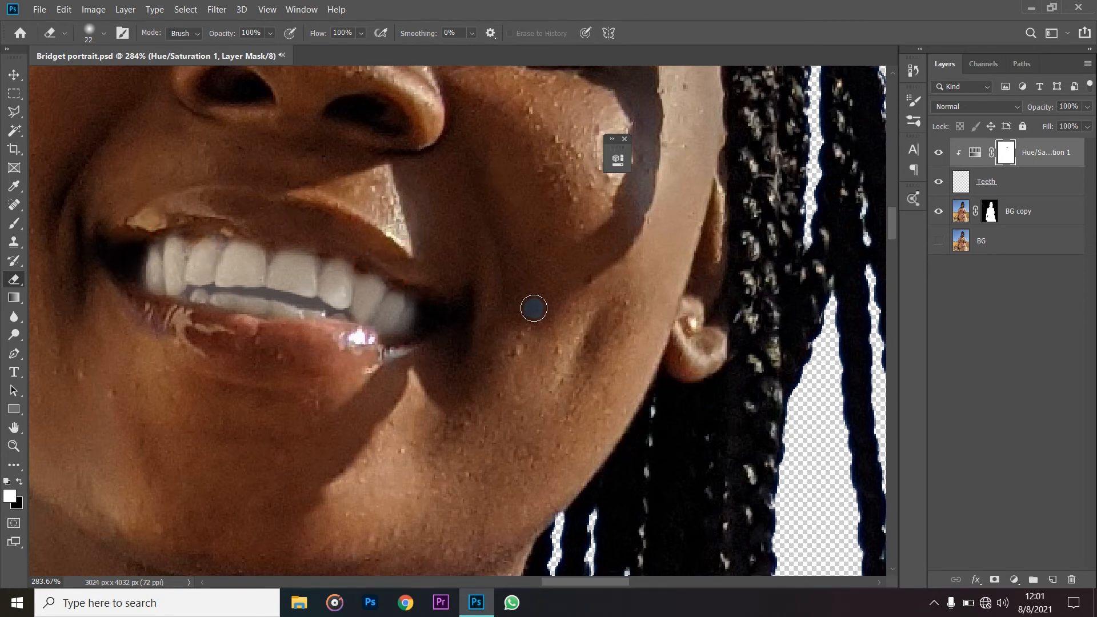
- Reduce the Eraser to about 7 px and erase the whitening from the dark gap between the upper and lower teeth
{"action": "scroll", "coordinate": [480, 301], "scroll_direction": "down", "scroll_amount": 5}
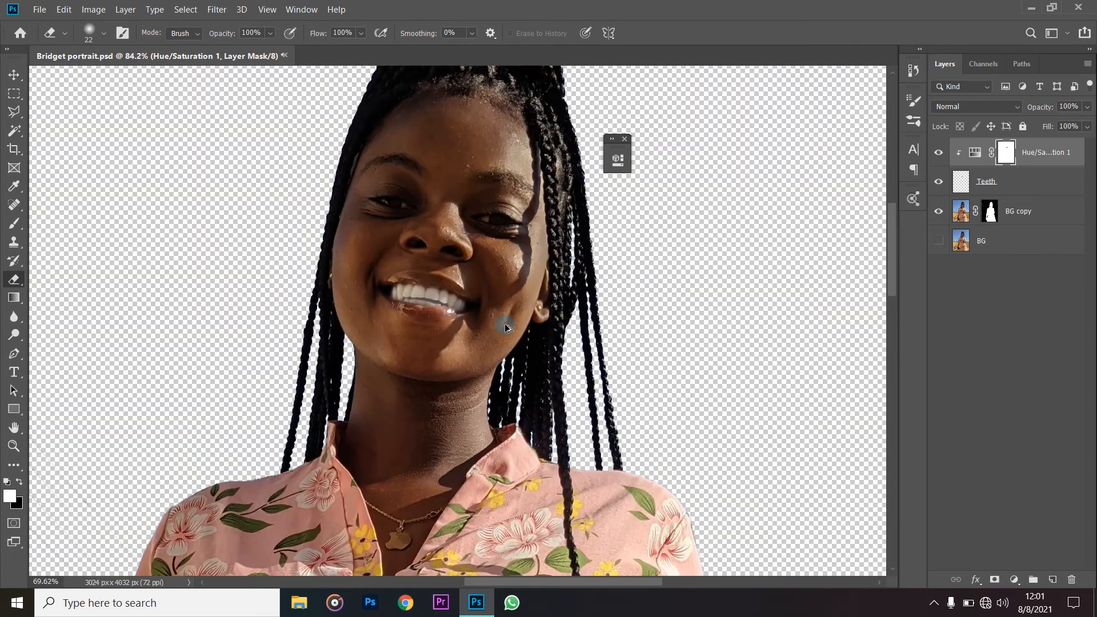
{"action": "scroll", "coordinate": [461, 303], "scroll_direction": "up", "scroll_amount": 5}
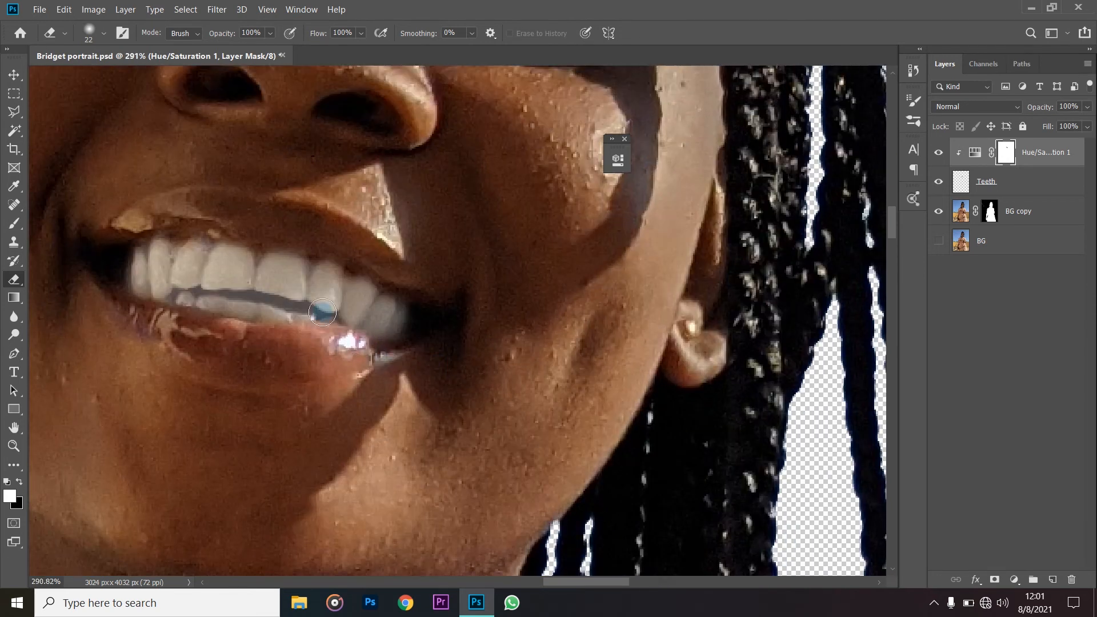
{"action": "scroll", "coordinate": [322, 312], "scroll_direction": "up", "scroll_amount": 2}
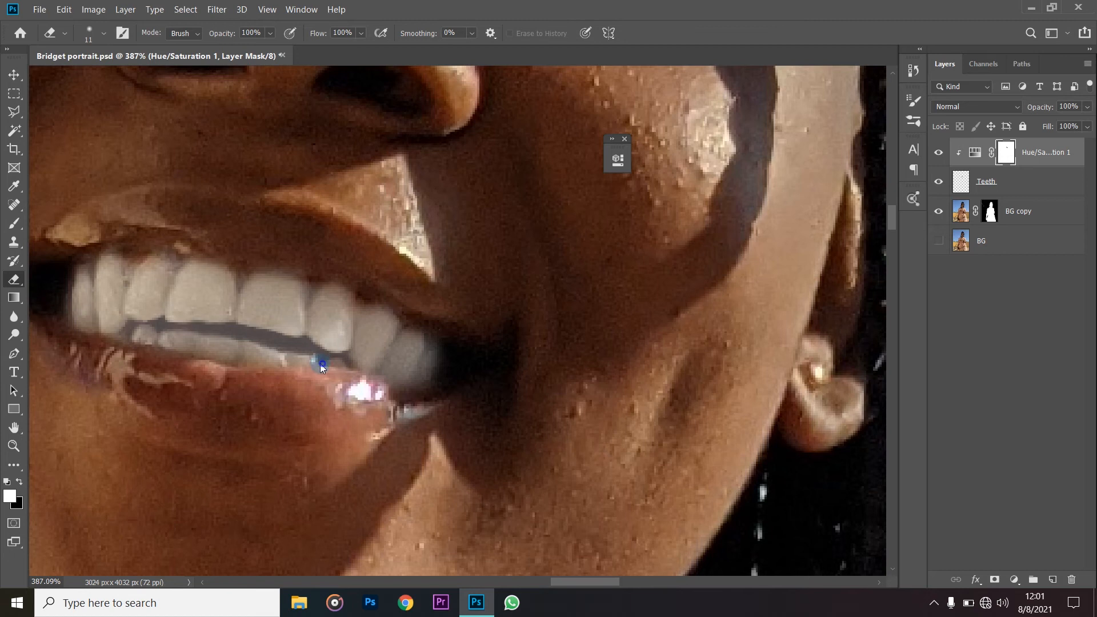
{"action": "key", "text": "bracketleft"}
{"action": "key", "text": "bracketleft"}
{"action": "key", "text": "bracketleft"}
{"action": "key", "text": "bracketleft"}
{"action": "key", "text": "bracketleft"}
{"action": "key", "text": "bracketleft"}
{"action": "key", "text": "bracketright"}
{"action": "key", "text": "bracketright"}
{"action": "left_click_drag", "start_coordinate": [311, 347], "coordinate": [152, 324]}
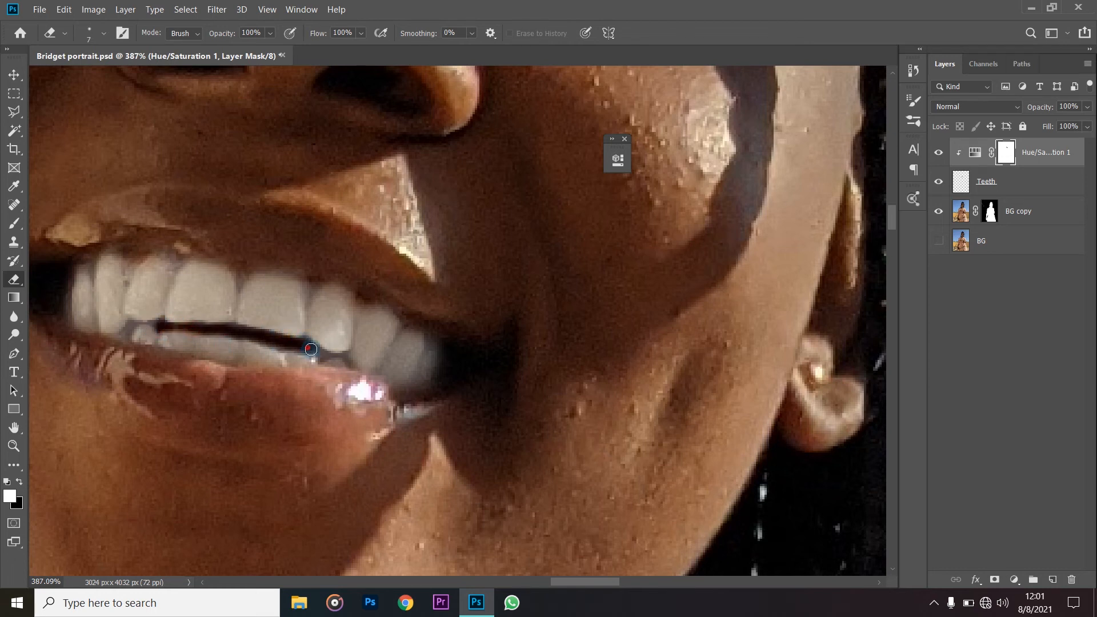
- Erase the whitening at the far end of the dark gap with an 8 px tip, undoing and redoing the last strokes
{"action": "right_click", "coordinate": [181, 324], "text": "alt"}
{"action": "left_click_drag", "start_coordinate": [160, 324], "coordinate": [142, 323]}
{"action": "mouse_move", "coordinate": [122, 335]}
{"action": "left_mouse_down"}
{"action": "mouse_move", "coordinate": [181, 314]}
{"action": "mouse_move", "coordinate": [192, 335]}
{"action": "mouse_move", "coordinate": [128, 343]}
{"action": "left_mouse_up"}
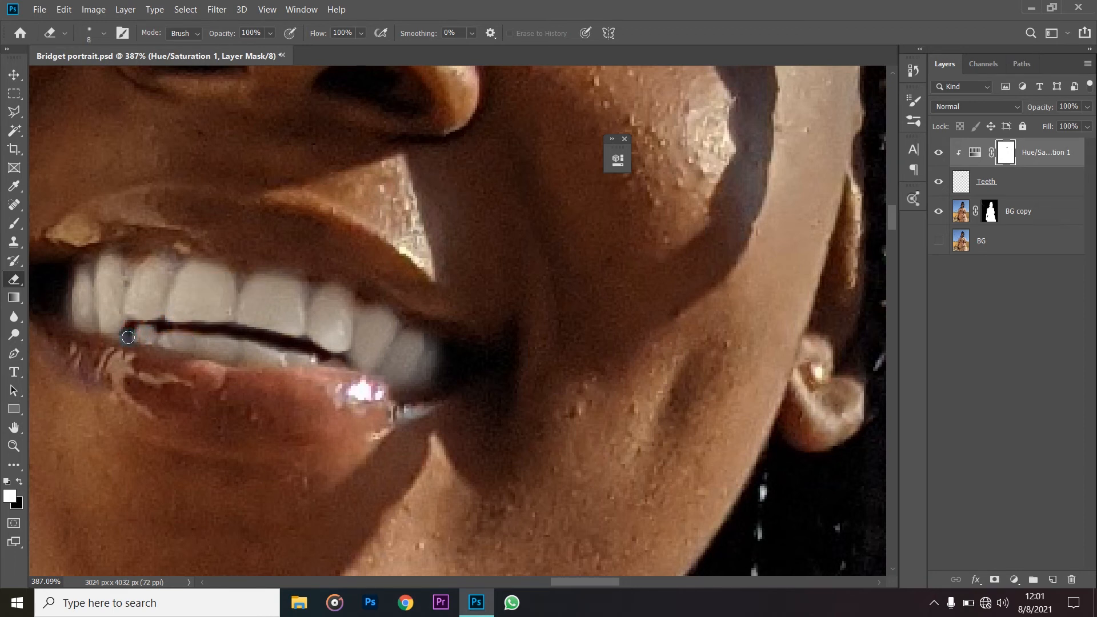
{"action": "key", "text": "ctrl+z"}
{"action": "key", "text": "ctrl+z"}
{"action": "left_click", "coordinate": [149, 327]}
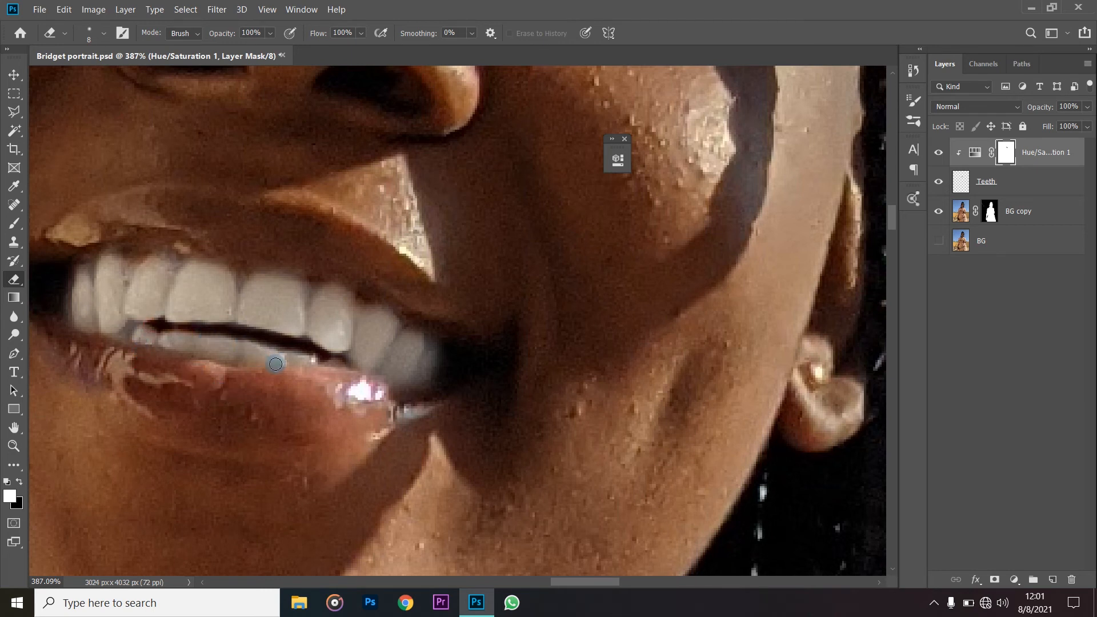
- Lower the Fill of the Teeth layer to 58% to soften the whitening
{"action": "scroll", "coordinate": [367, 351], "scroll_direction": "down", "scroll_amount": 5}
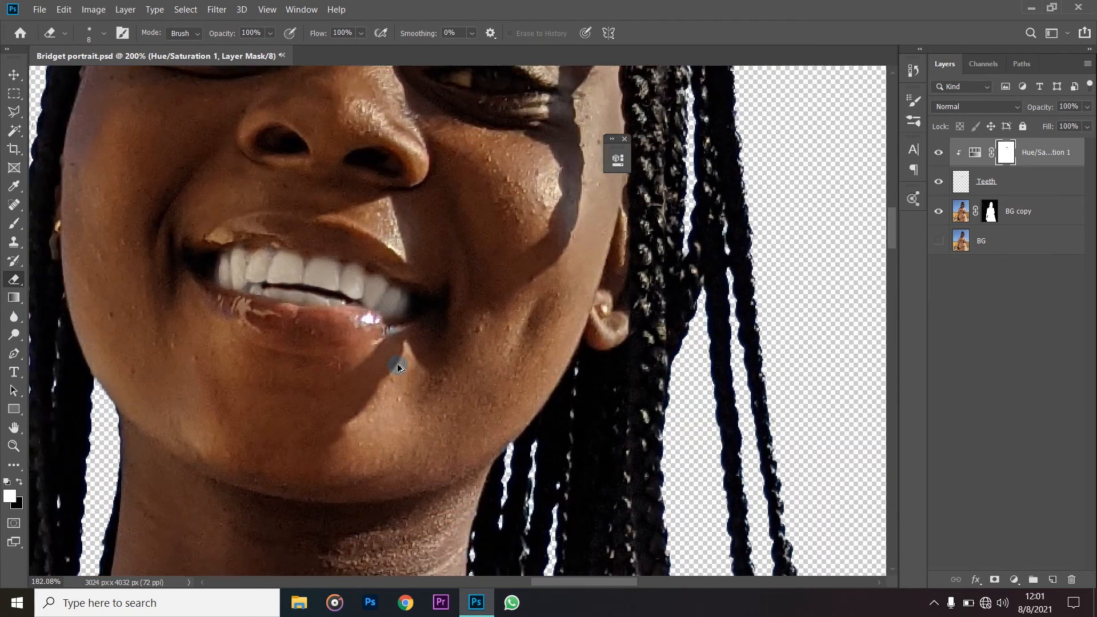
{"action": "scroll", "coordinate": [398, 364], "scroll_direction": "up", "scroll_amount": 2}
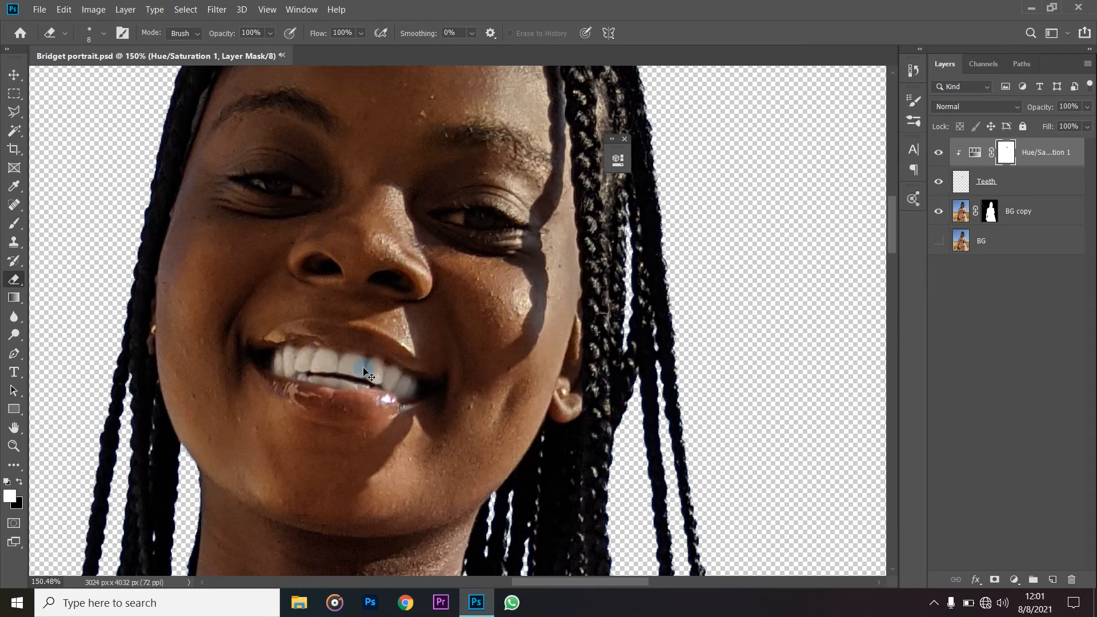
{"action": "scroll", "coordinate": [396, 366], "scroll_direction": "up", "scroll_amount": 2}
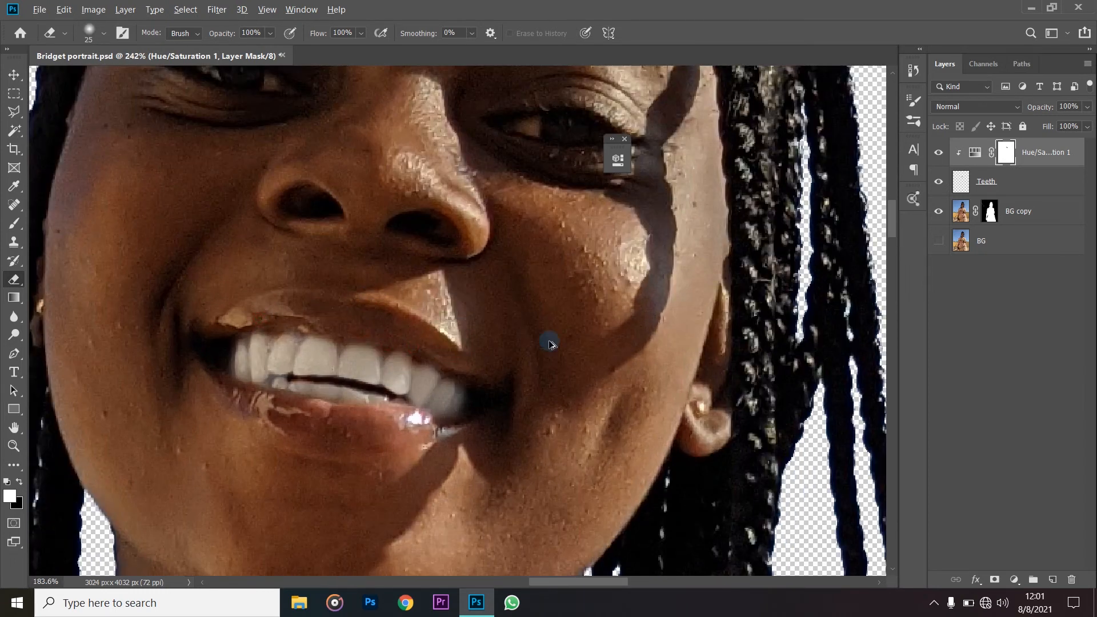
{"action": "scroll", "coordinate": [548, 343], "scroll_direction": "down", "scroll_amount": 2}
{"action": "left_click", "coordinate": [994, 186]}
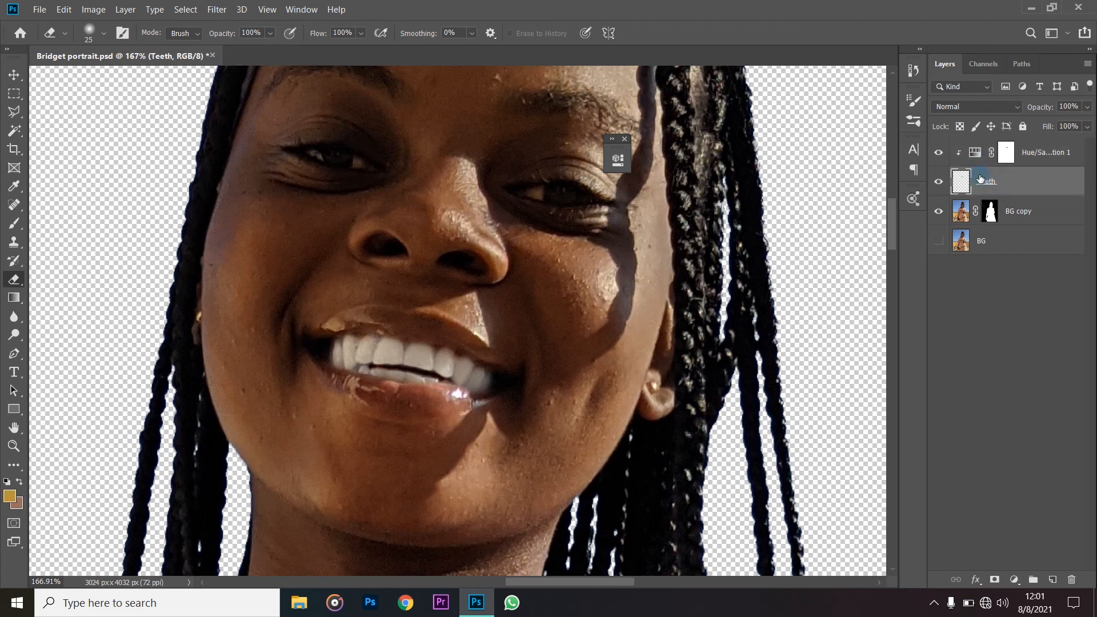
{"action": "left_click", "coordinate": [983, 156]}
{"action": "left_click", "coordinate": [989, 181]}
{"action": "left_click", "coordinate": [1087, 126]}
{"action": "left_click_drag", "start_coordinate": [1087, 146], "coordinate": [1080, 147]}
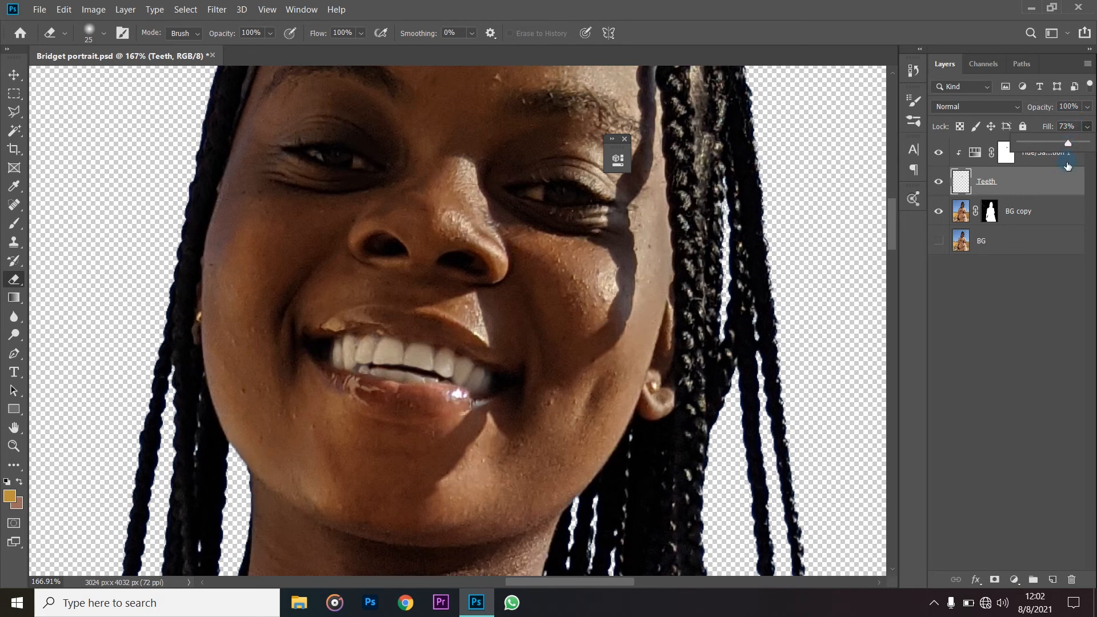
{"action": "left_click_drag", "start_coordinate": [1067, 147], "coordinate": [1065, 146]}
{"action": "left_click", "coordinate": [708, 4]}
{"action": "scroll", "coordinate": [599, 215], "scroll_direction": "down", "scroll_amount": 4}
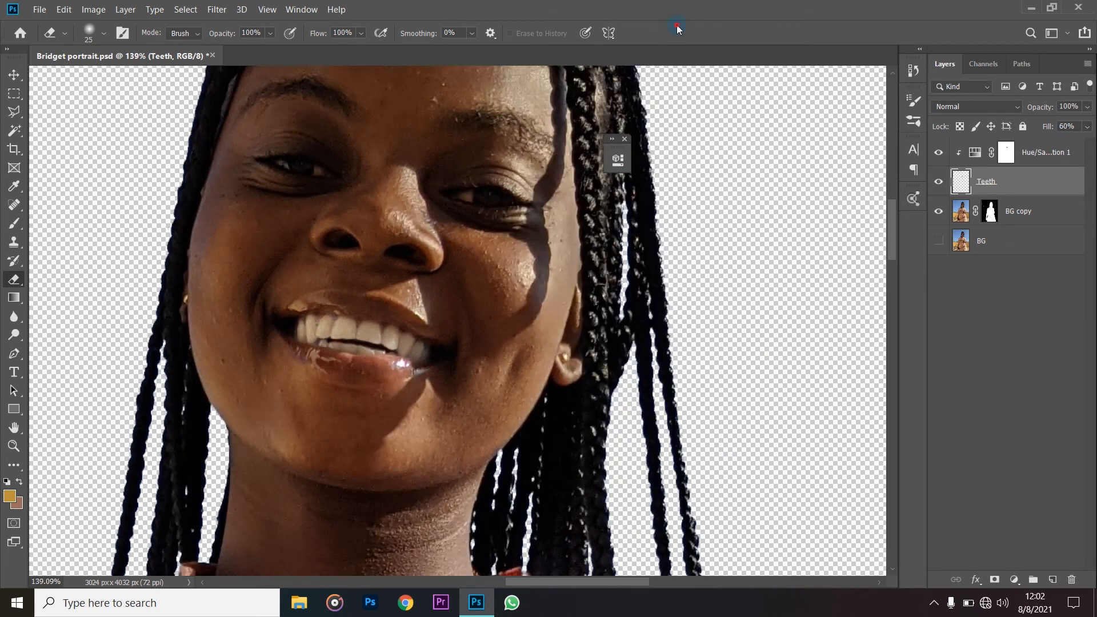
{"action": "scroll", "coordinate": [565, 266], "scroll_direction": "up", "scroll_amount": 4}
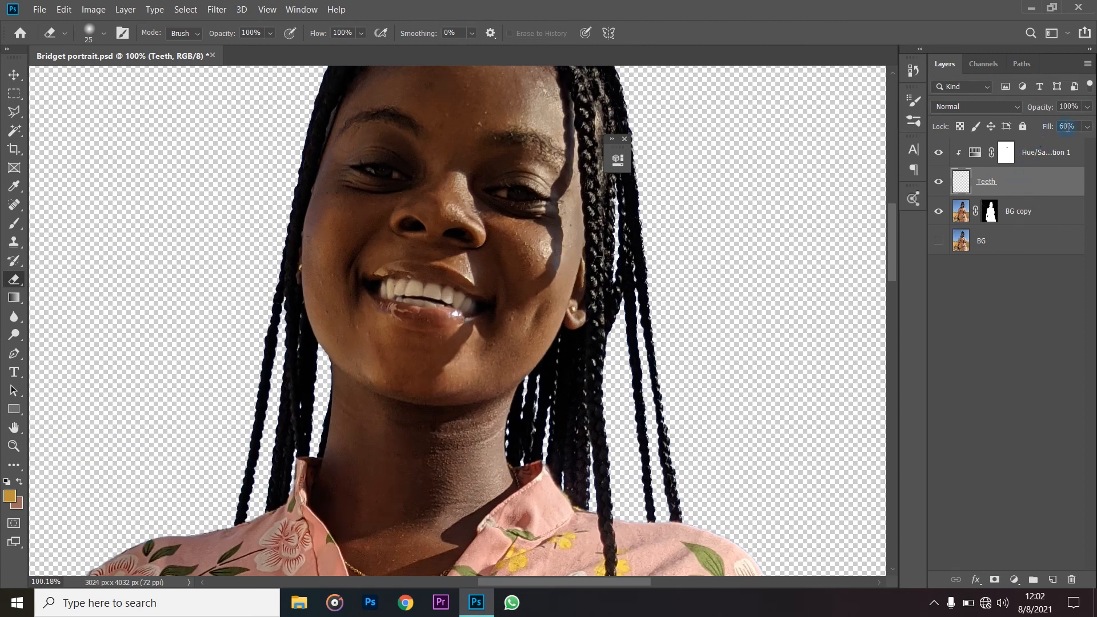
{"action": "left_click", "coordinate": [1087, 126]}
{"action": "scroll", "coordinate": [561, 264], "scroll_direction": "down", "scroll_amount": 3}
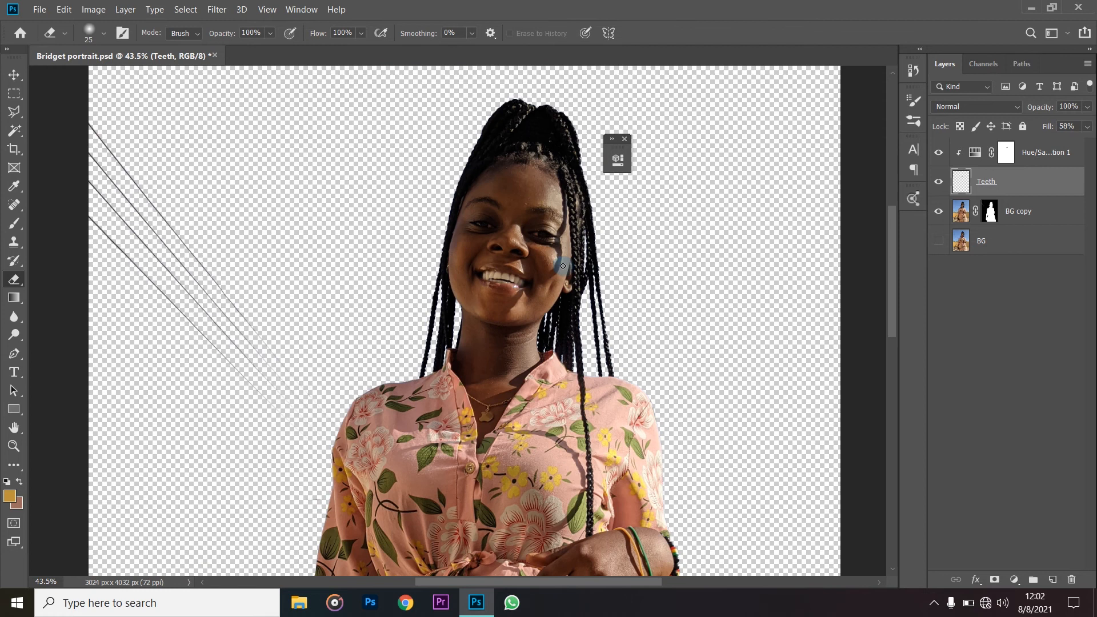
- Hide and show the Teeth layer to compare the smile with and without whitening
{"action": "left_click", "coordinate": [938, 184]}
{"action": "left_click", "coordinate": [938, 184]}
{"action": "scroll", "coordinate": [654, 208], "scroll_direction": "down", "scroll_amount": 5}
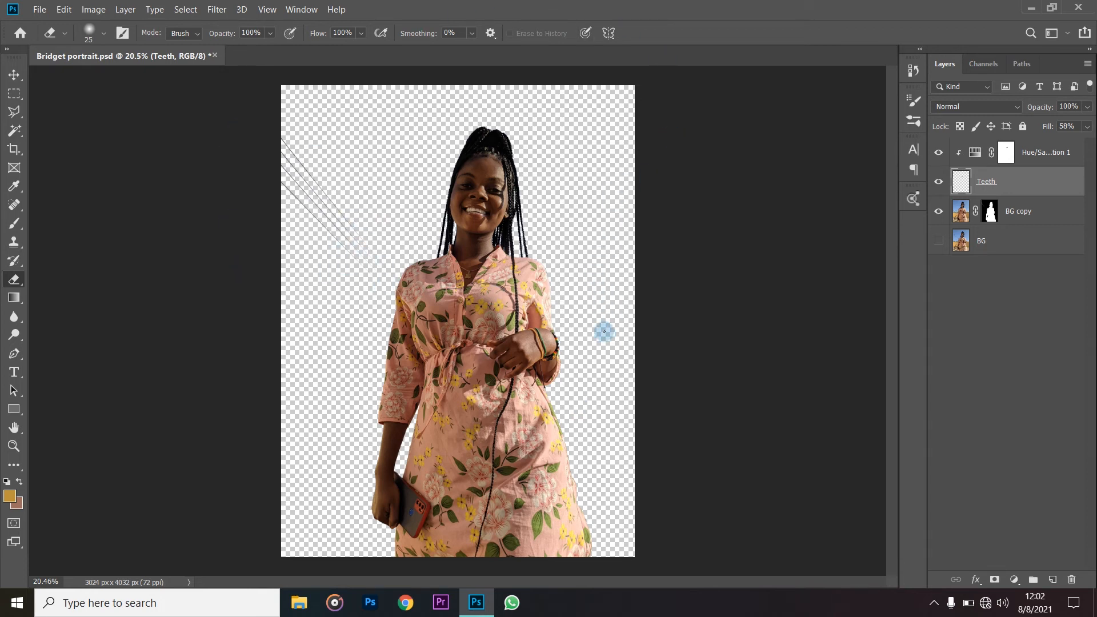
- Add a new empty layer directly above BG, beneath the woman's cutout
{"action": "left_click", "coordinate": [1024, 212]}
{"action": "left_click", "coordinate": [1013, 239]}
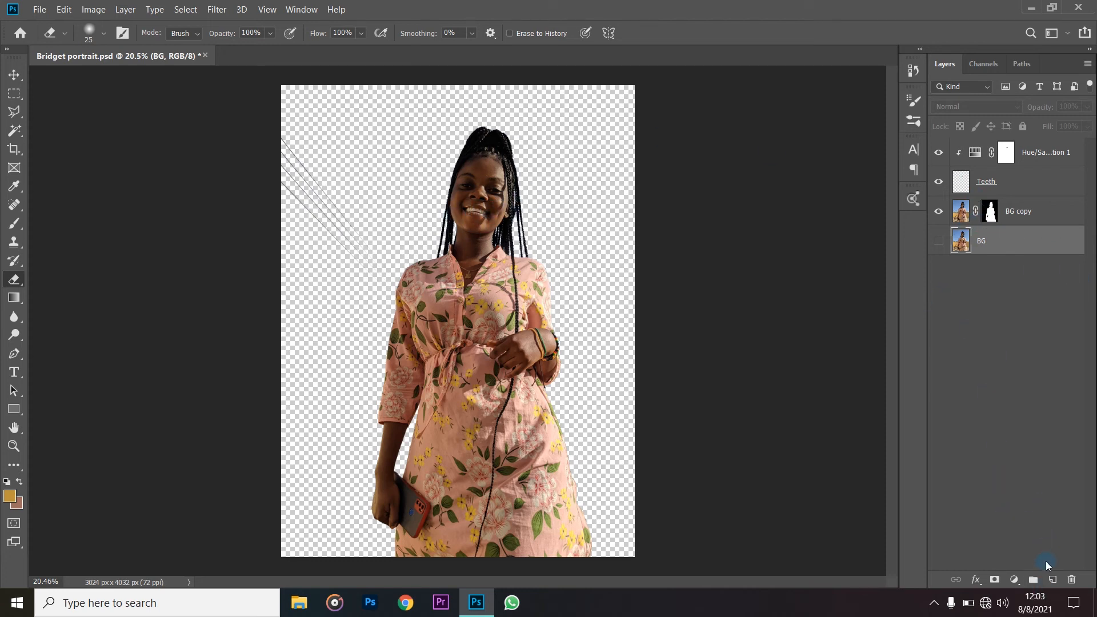
{"action": "left_click", "coordinate": [1052, 579]}
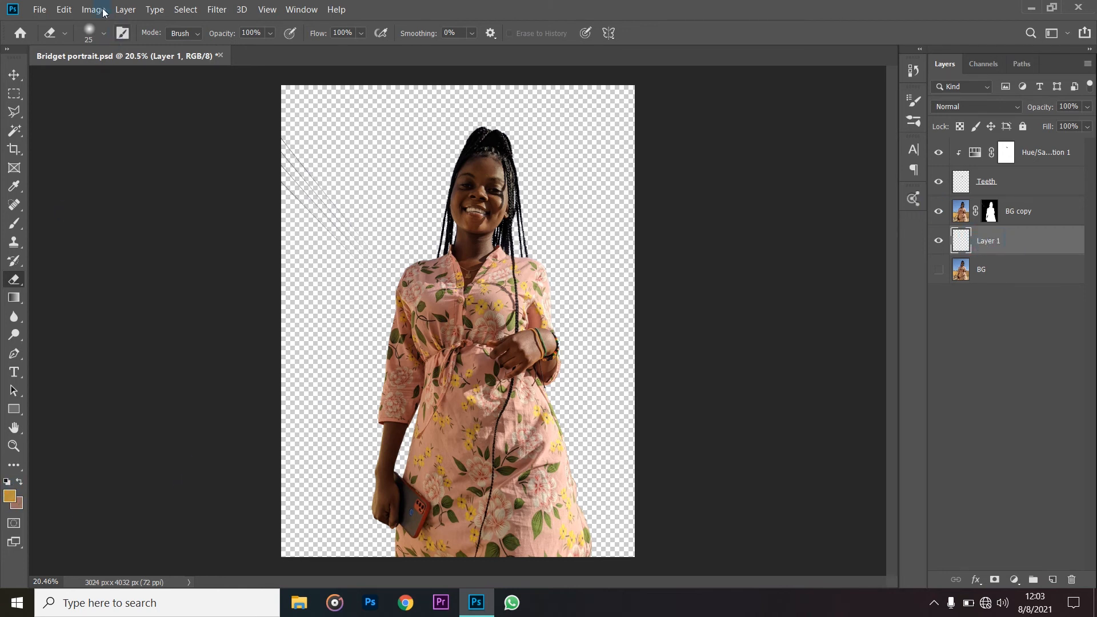
- Fill the empty Layer 1 behind the woman with a solid medium blue in Normal mode at 100% opacity
{"action": "left_click", "coordinate": [64, 10]}
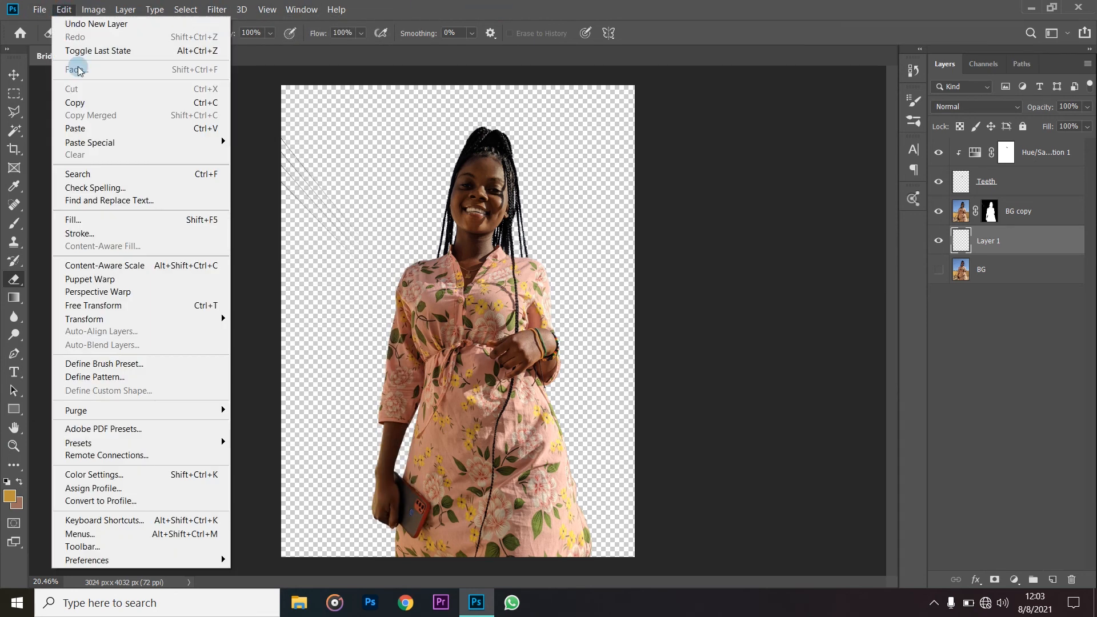
{"action": "left_click", "coordinate": [82, 217]}
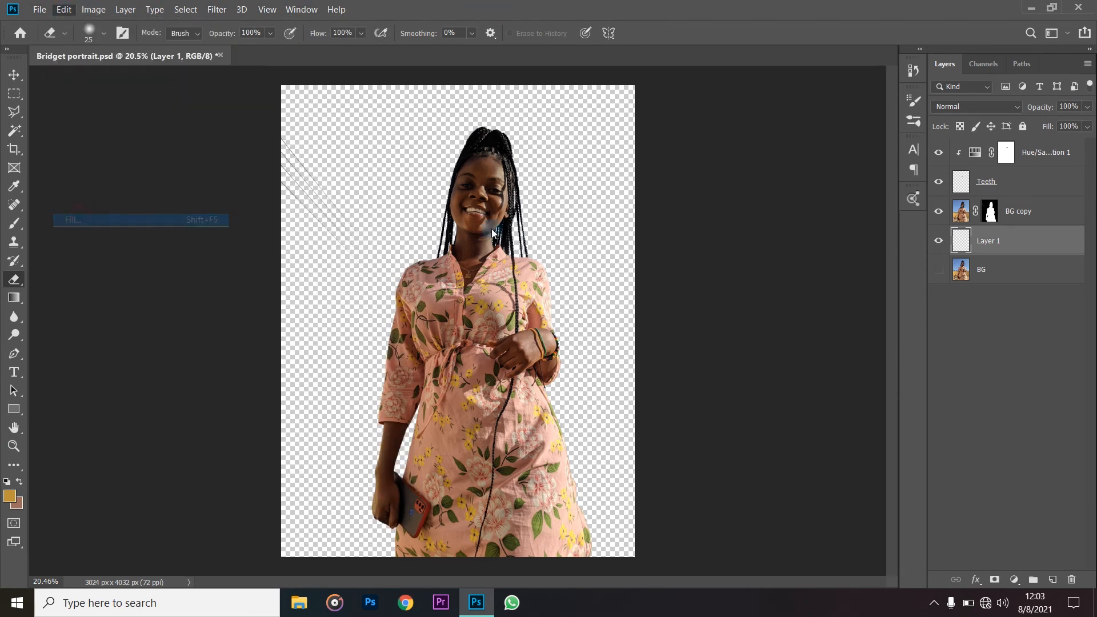
{"action": "left_click_drag", "start_coordinate": [540, 126], "coordinate": [254, 192]}
{"action": "left_click", "coordinate": [268, 215]}
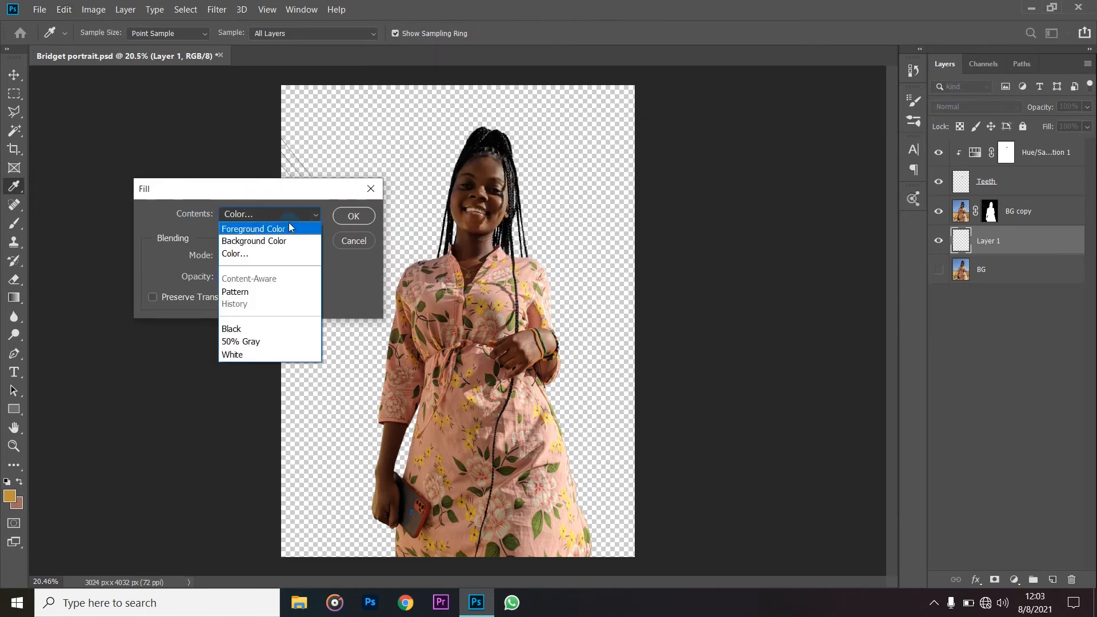
{"action": "left_click", "coordinate": [281, 254]}
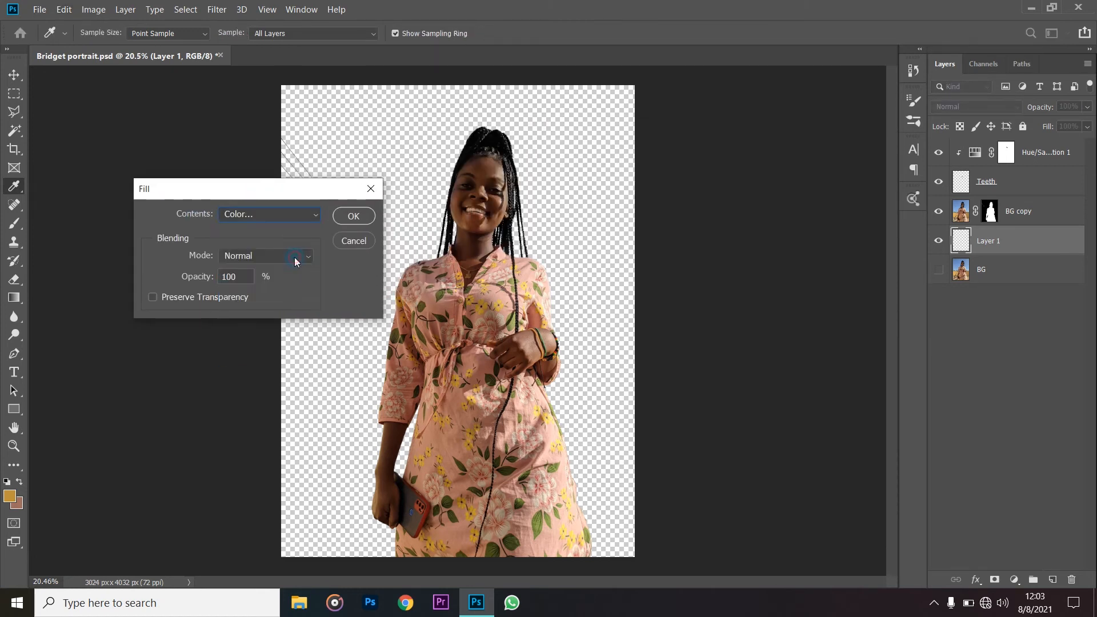
{"action": "mouse_move", "coordinate": [900, 278]}
{"action": "left_mouse_down"}
{"action": "mouse_move", "coordinate": [901, 256]}
{"action": "mouse_move", "coordinate": [847, 254]}
{"action": "mouse_move", "coordinate": [850, 222]}
{"action": "left_mouse_up"}
{"action": "mouse_move", "coordinate": [903, 251]}
{"action": "left_mouse_down"}
{"action": "mouse_move", "coordinate": [903, 237]}
{"action": "mouse_move", "coordinate": [902, 270]}
{"action": "left_mouse_up"}
{"action": "left_click", "coordinate": [864, 238]}
{"action": "left_click", "coordinate": [1027, 182]}
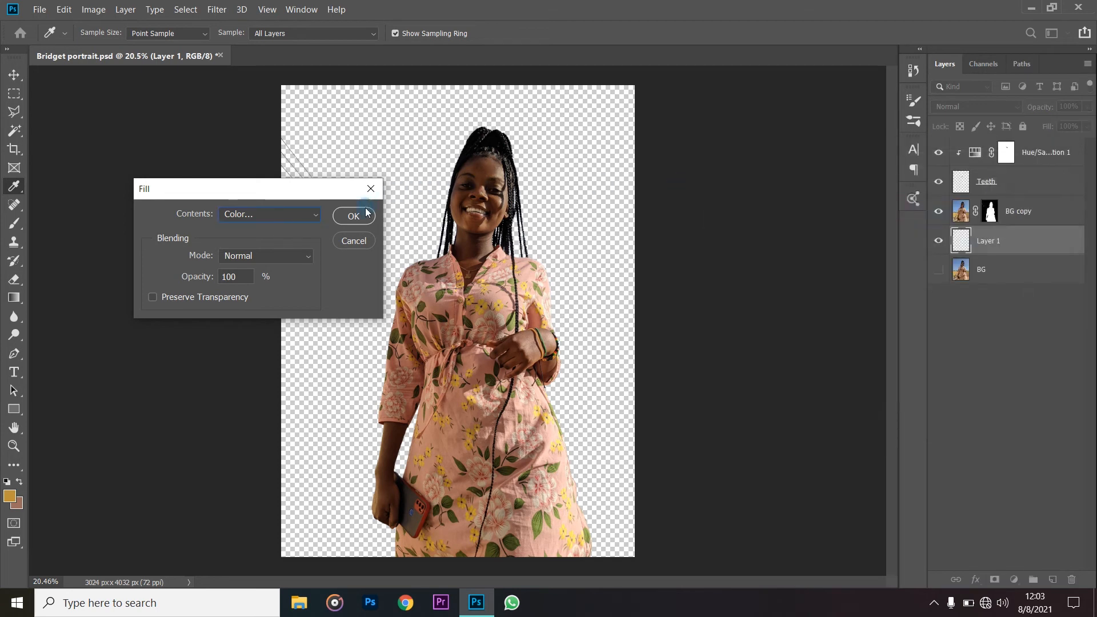
{"action": "left_click", "coordinate": [353, 215]}
{"action": "key", "text": "e"}
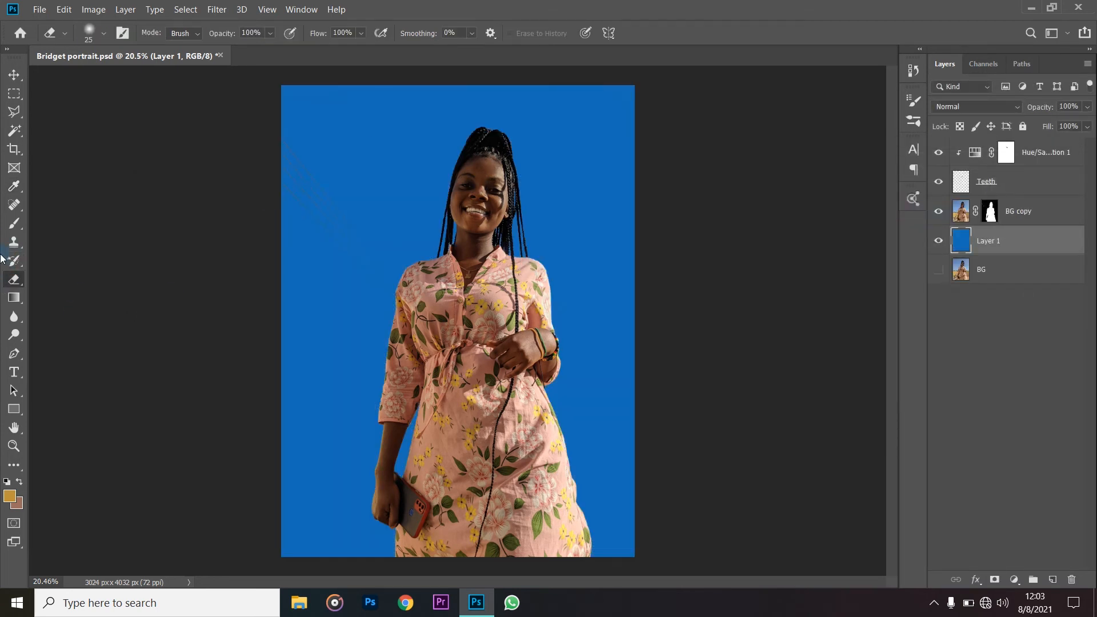
- Erase the faint leftover streaks beside the woman on the BG copy layer mask with a soft 548 px tip
{"action": "left_click", "coordinate": [990, 213]}
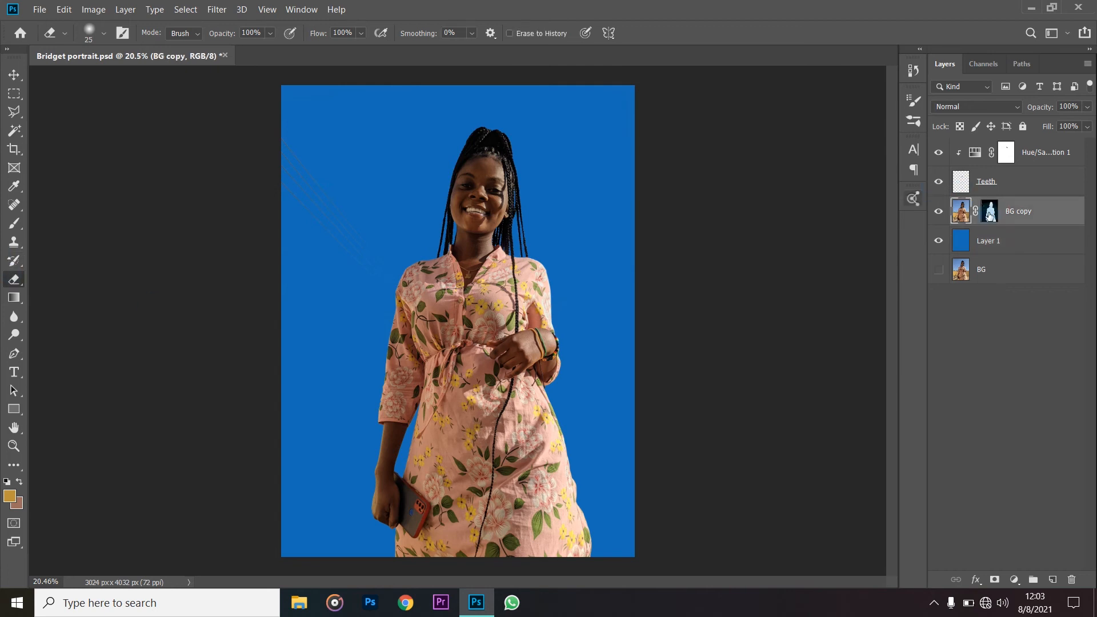
{"action": "left_click", "coordinate": [990, 214]}
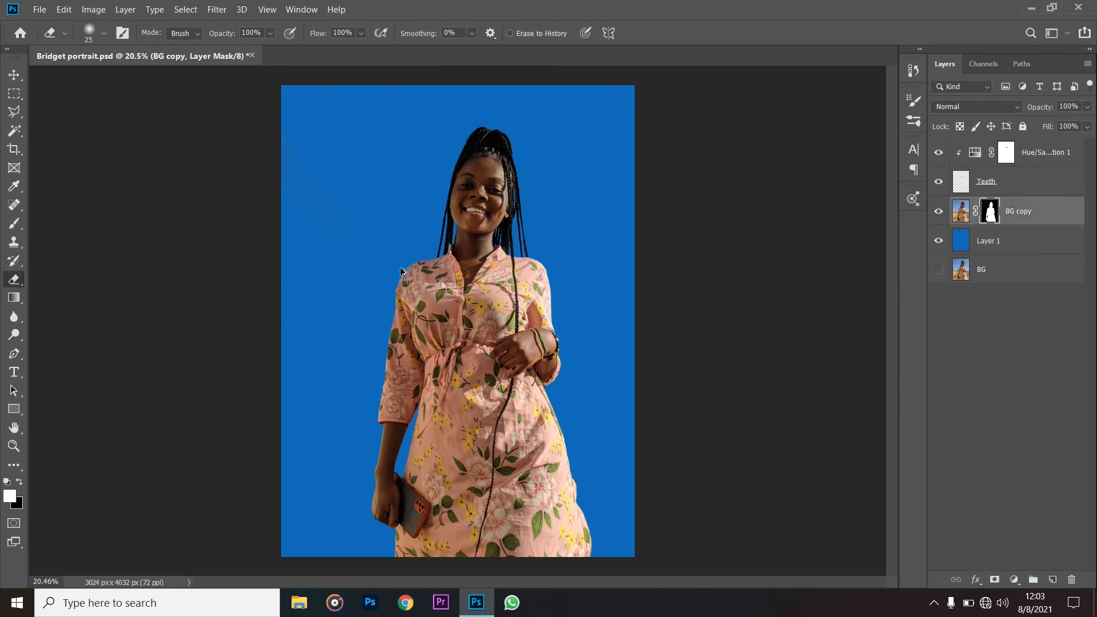
{"action": "scroll", "coordinate": [395, 267], "scroll_direction": "up", "scroll_amount": 3}
{"action": "scroll", "coordinate": [337, 251], "scroll_direction": "up", "scroll_amount": 2}
{"action": "mouse_move", "coordinate": [349, 193]}
{"action": "left_mouse_down"}
{"action": "mouse_move", "coordinate": [392, 204]}
{"action": "mouse_move", "coordinate": [420, 226]}
{"action": "mouse_move", "coordinate": [423, 373]}
{"action": "left_mouse_up"}
{"action": "mouse_move", "coordinate": [256, 252]}
{"action": "left_mouse_down"}
{"action": "mouse_move", "coordinate": [239, 208]}
{"action": "mouse_move", "coordinate": [275, 210]}
{"action": "mouse_move", "coordinate": [345, 186]}
{"action": "left_mouse_up"}
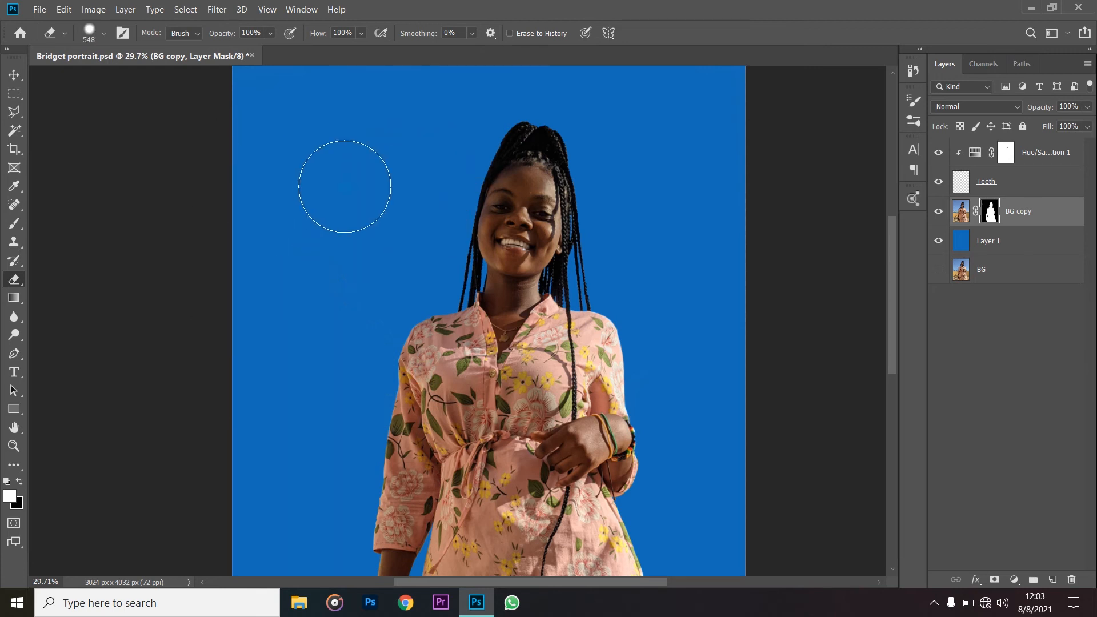
{"action": "scroll", "coordinate": [714, 317], "scroll_direction": "up", "scroll_amount": 1}
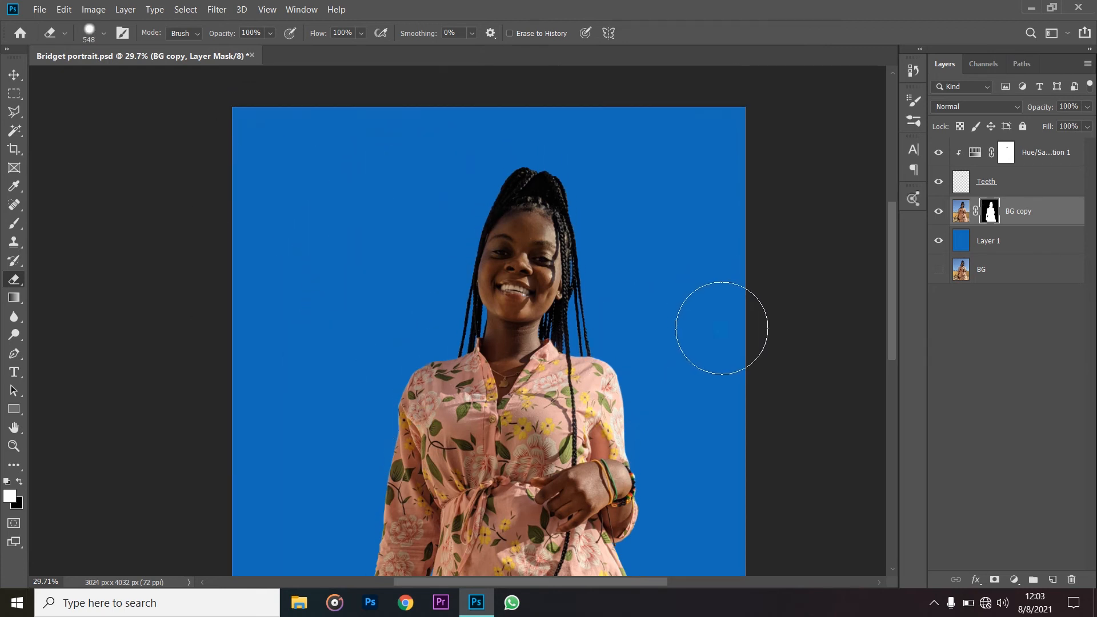
{"action": "scroll", "coordinate": [252, 460], "scroll_direction": "down", "scroll_amount": 4}
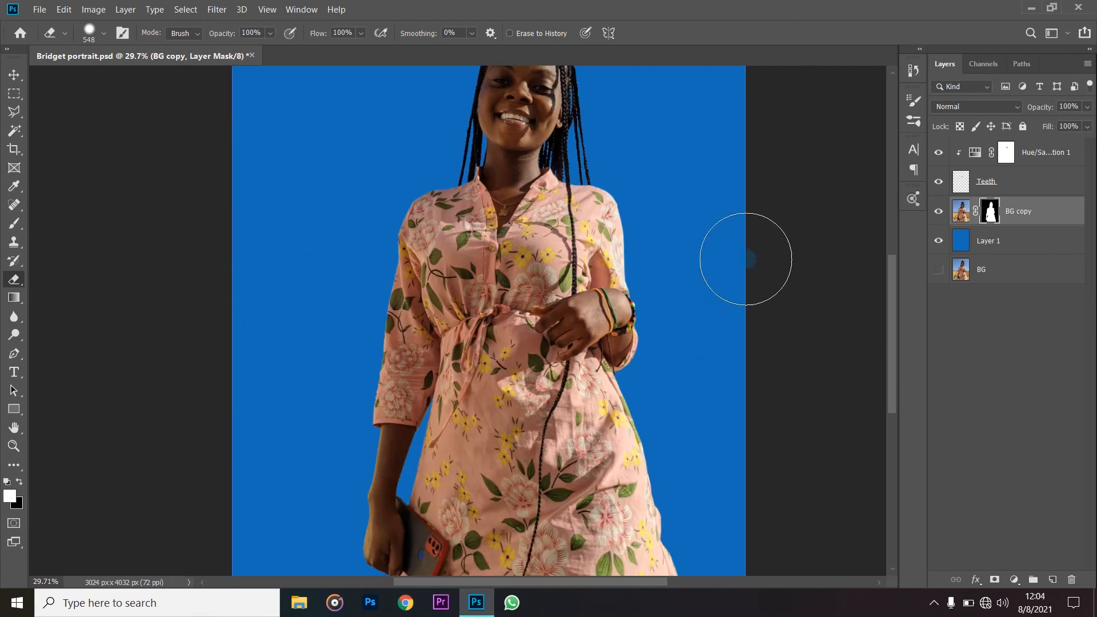
{"action": "scroll", "coordinate": [676, 297], "scroll_direction": "down", "scroll_amount": 2}
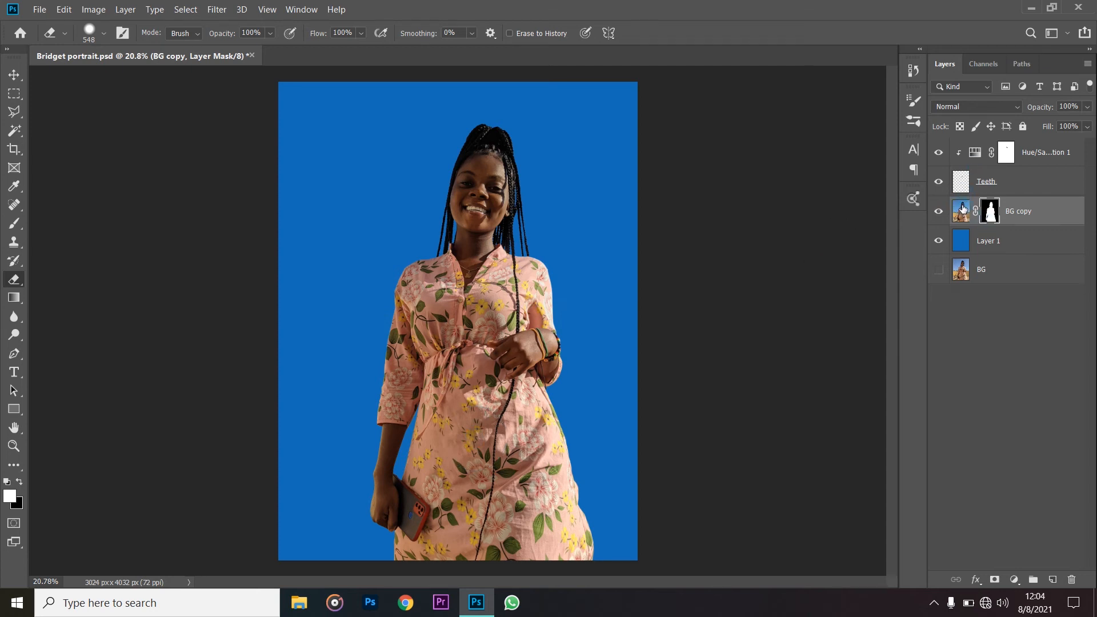
- Add a Vibrance adjustment layer clipped to BG copy and raise its vibrance to enrich the woman's colors
{"action": "left_click", "coordinate": [1015, 580]}
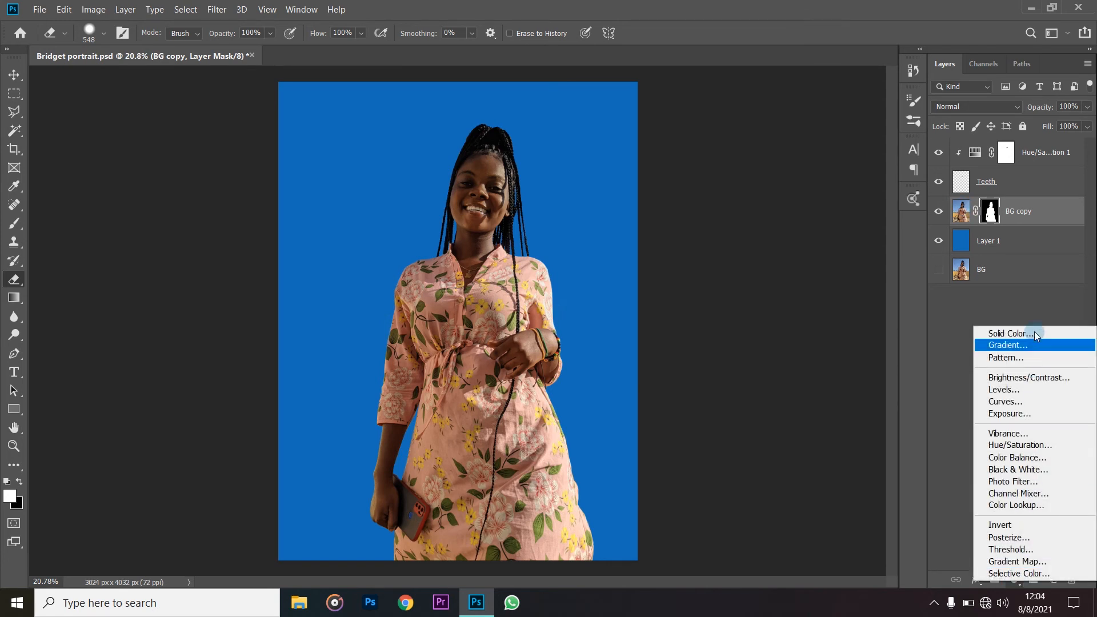
{"action": "left_click", "coordinate": [1021, 433]}
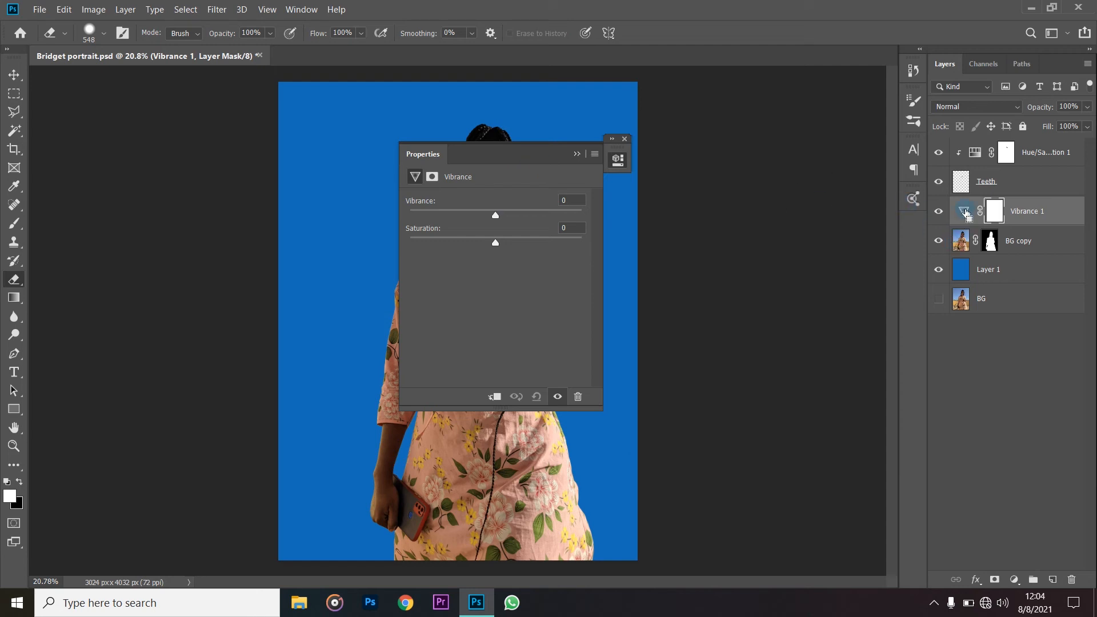
{"action": "left_click", "coordinate": [967, 215], "text": "alt"}
{"action": "left_click_drag", "start_coordinate": [509, 150], "coordinate": [772, 142]}
{"action": "left_click_drag", "start_coordinate": [760, 208], "coordinate": [787, 209]}
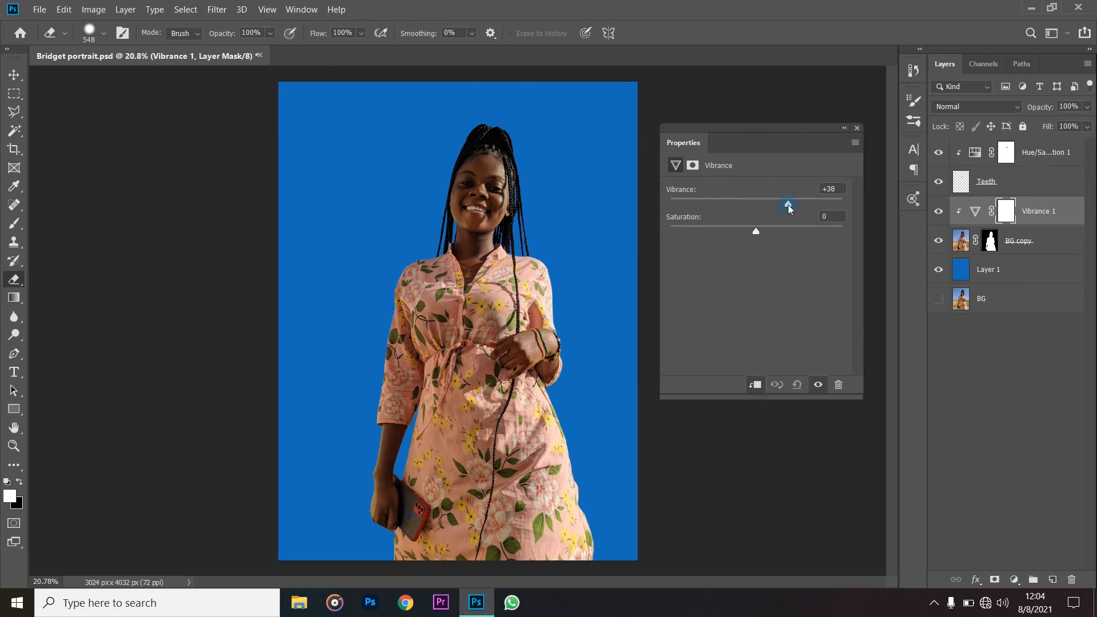
{"action": "left_click_drag", "start_coordinate": [790, 209], "coordinate": [798, 210]}
{"action": "left_click", "coordinate": [802, 204]}
{"action": "double_click", "coordinate": [832, 138]}
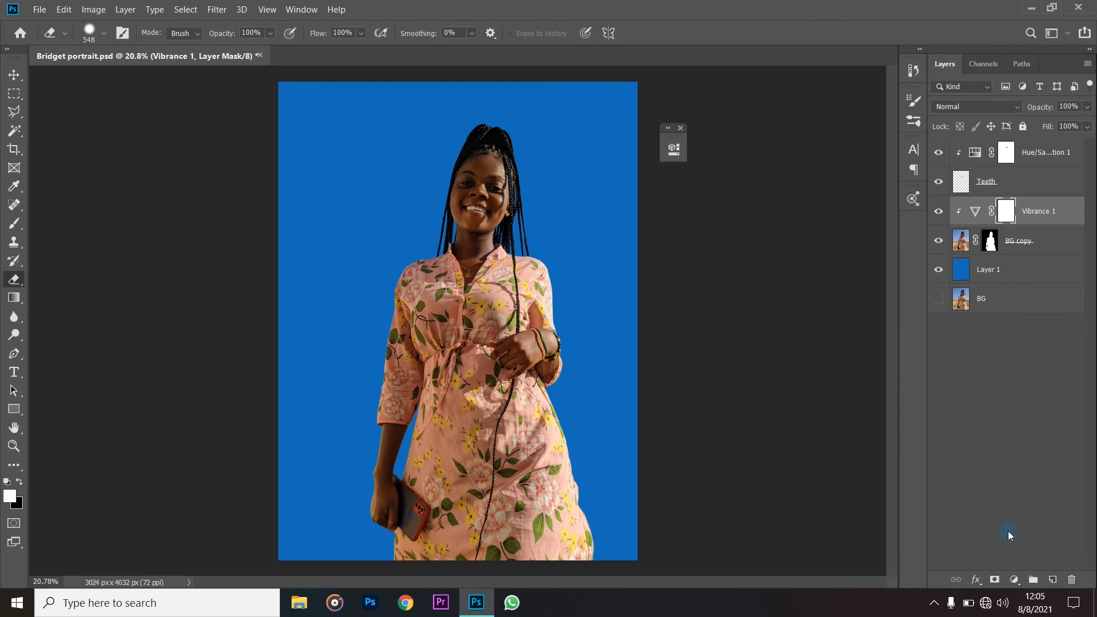
- Add a Curves adjustment layer above Vibrance 1 and clip it to the BG copy cutout
{"action": "left_click", "coordinate": [1014, 579]}
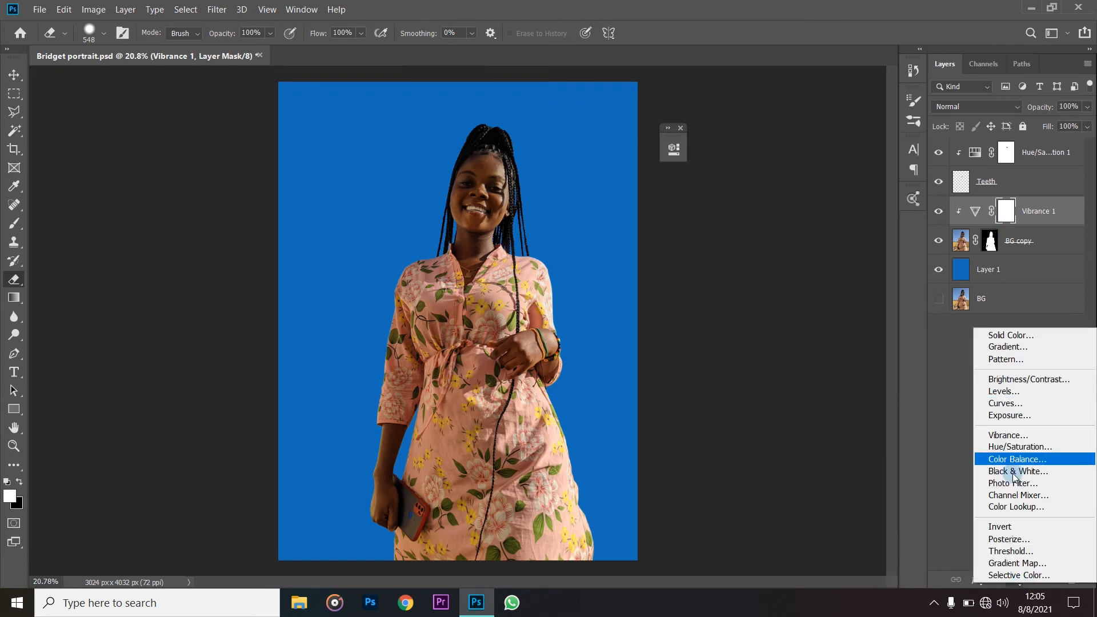
{"action": "left_click", "coordinate": [1006, 403]}
{"action": "left_click_drag", "start_coordinate": [583, 140], "coordinate": [767, 154]}
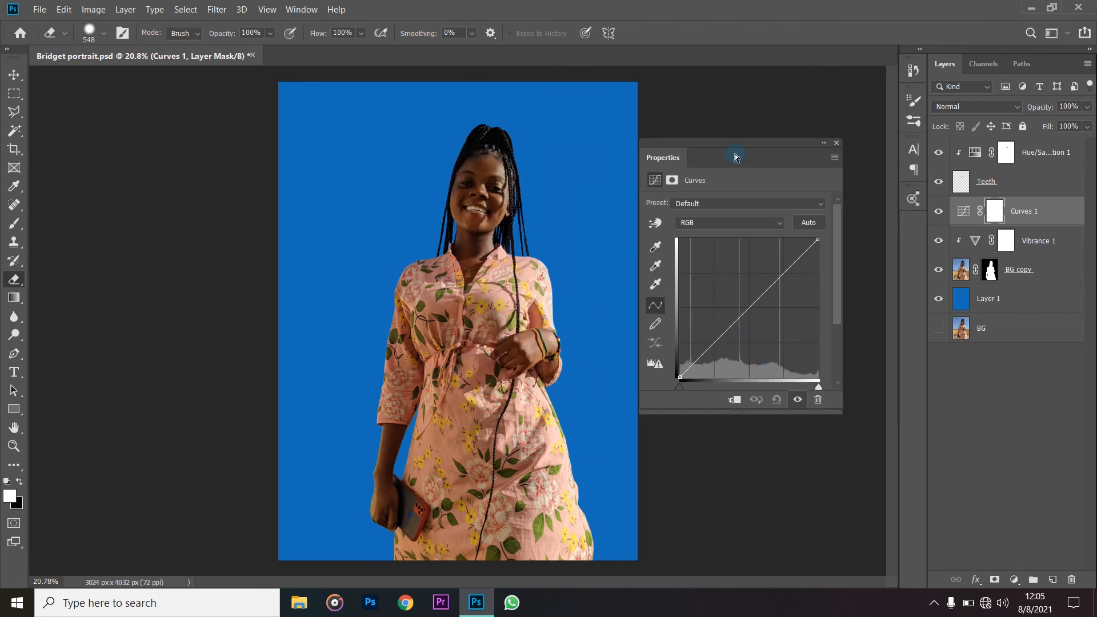
{"action": "key", "text": "ctrl+alt+g"}
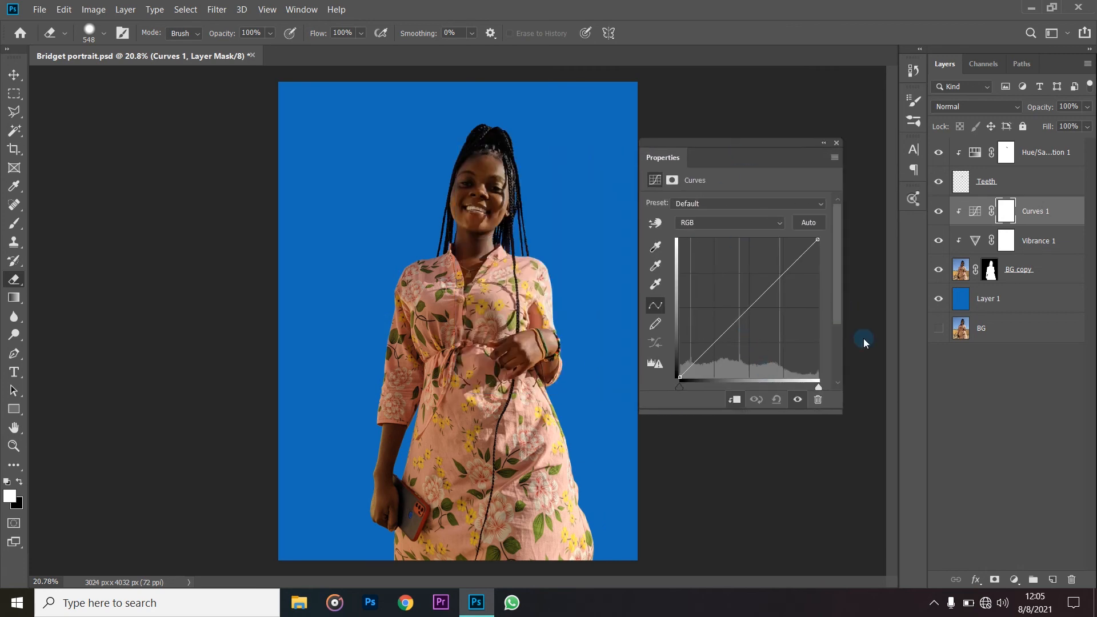
- Reset the first curve attempt and shape the RGB curve with a slightly lowered shadow point and a lifted highlight point
{"action": "left_click_drag", "start_coordinate": [680, 377], "coordinate": [698, 362]}
{"action": "left_click", "coordinate": [777, 400]}
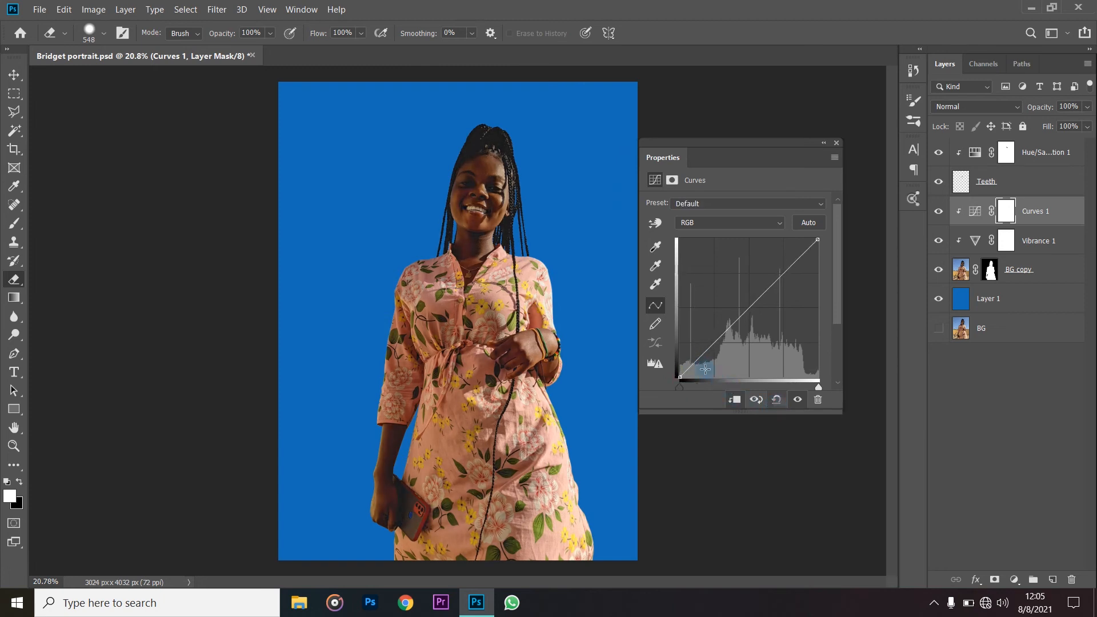
{"action": "left_click_drag", "start_coordinate": [700, 358], "coordinate": [706, 359]}
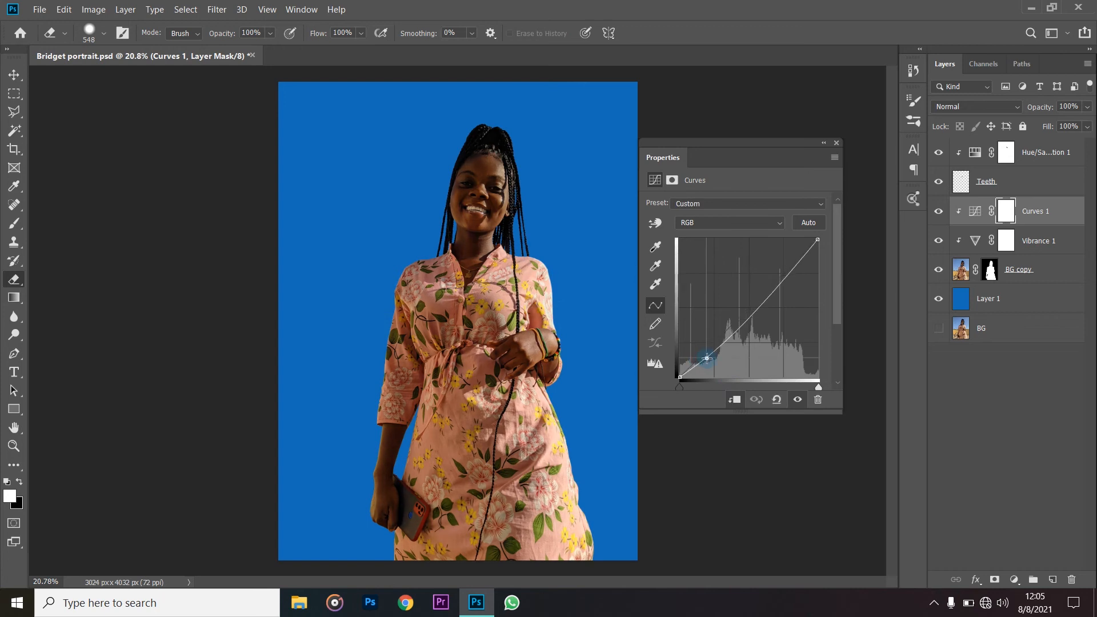
{"action": "left_click", "coordinate": [785, 274]}
{"action": "left_click_drag", "start_coordinate": [785, 274], "coordinate": [787, 272]}
{"action": "left_click_drag", "start_coordinate": [706, 357], "coordinate": [704, 355]}
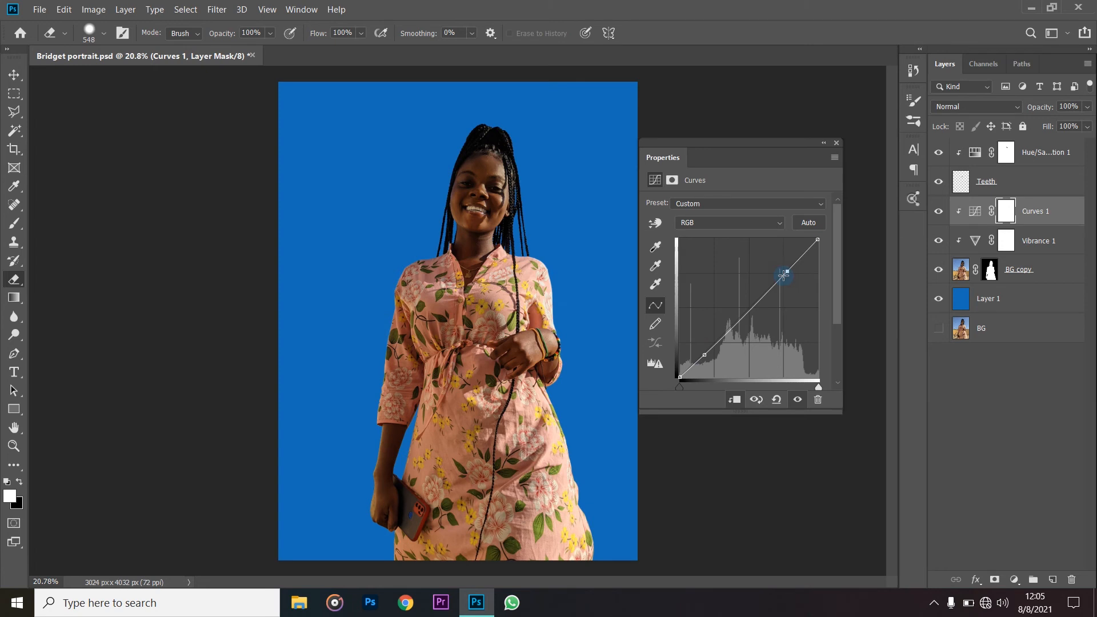
{"action": "left_click_drag", "start_coordinate": [783, 276], "coordinate": [763, 286]}
{"action": "left_click", "coordinate": [836, 142]}
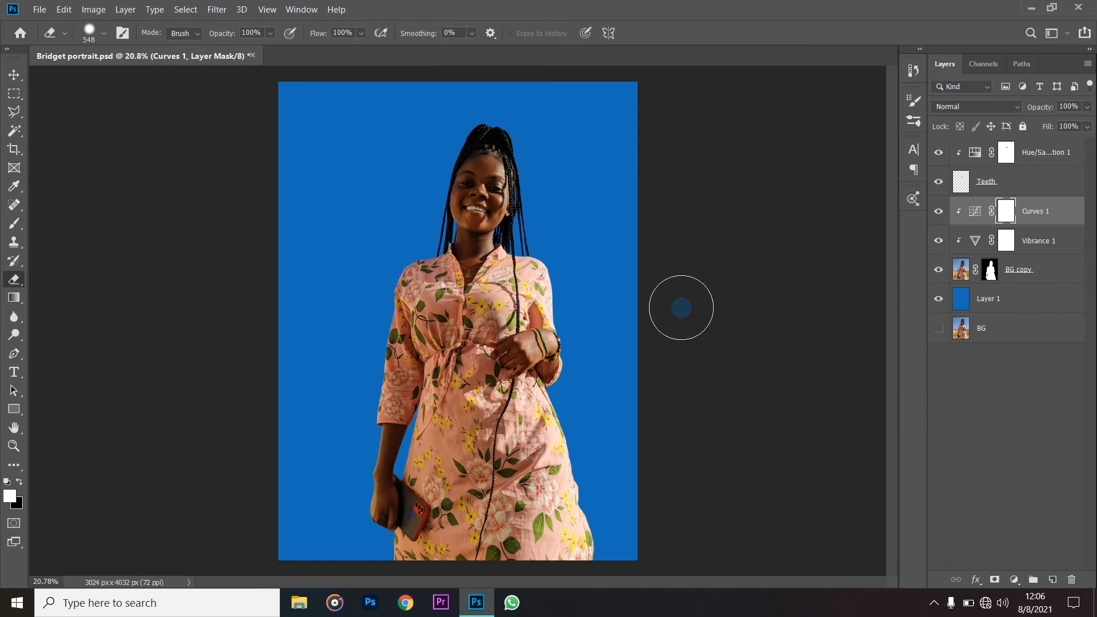
- Reduce the vibrance of the Vibrance 1 adjustment layer to +27
{"action": "left_click", "coordinate": [975, 244]}
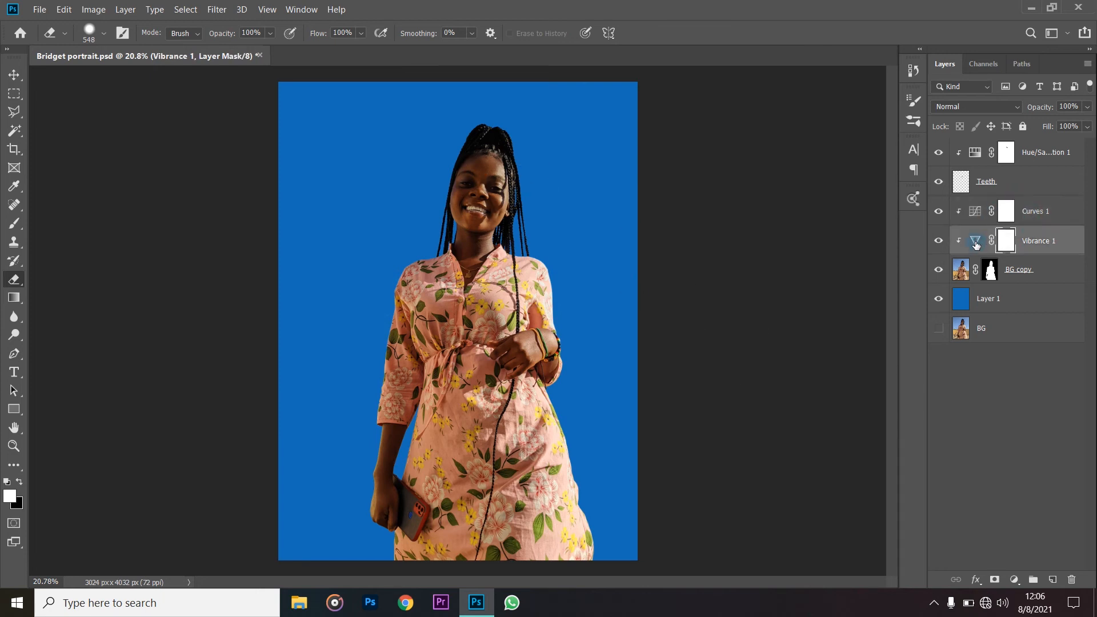
{"action": "double_click", "coordinate": [976, 243]}
{"action": "left_click_drag", "start_coordinate": [774, 153], "coordinate": [802, 153]}
{"action": "left_click_drag", "start_coordinate": [806, 223], "coordinate": [798, 226]}
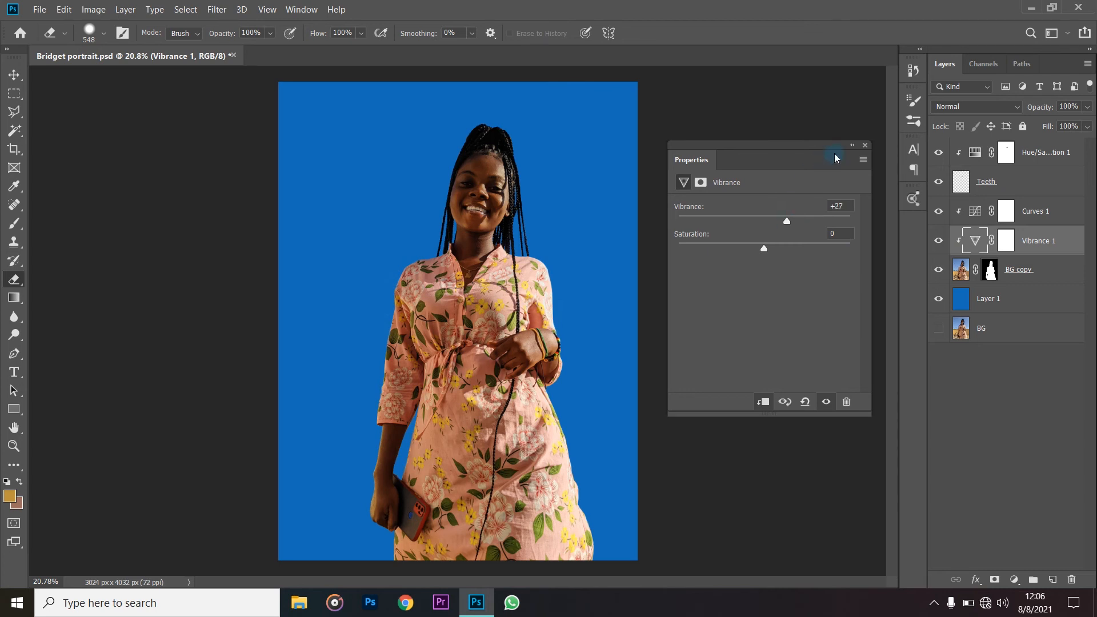
{"action": "left_click", "coordinate": [852, 145]}
{"action": "left_click", "coordinate": [688, 145]}
{"action": "left_click", "coordinate": [646, 246]}
{"action": "left_click", "coordinate": [566, 233]}
- Examine the color-adjusted portrait against the blue background, both as a whole and close to the face
{"action": "scroll", "coordinate": [668, 292], "scroll_direction": "down", "scroll_amount": 1}
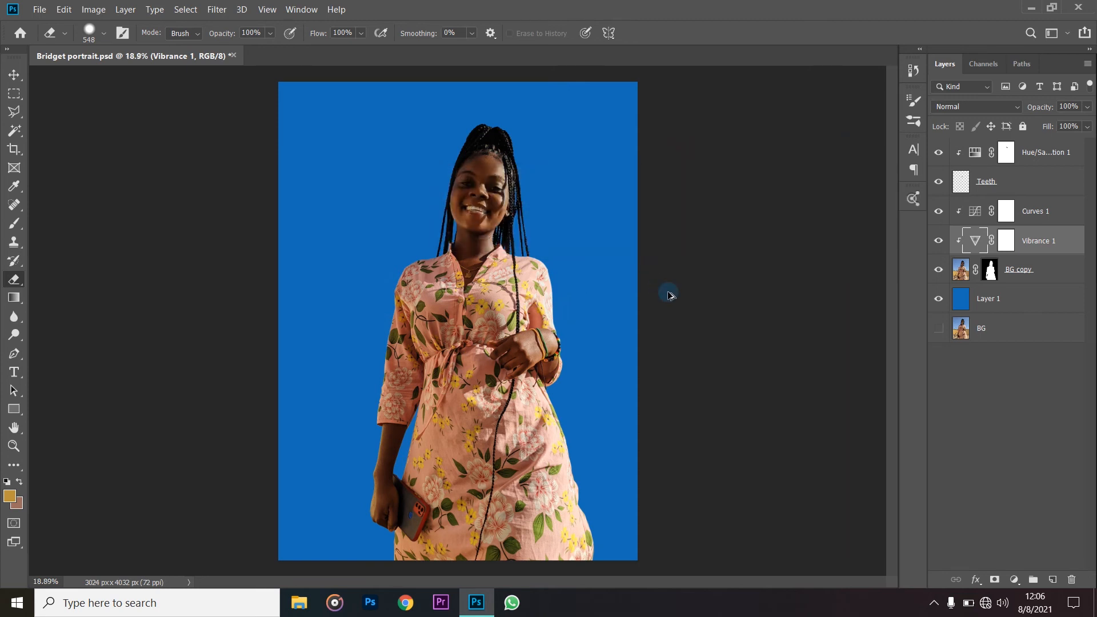
{"action": "scroll", "coordinate": [669, 292], "scroll_direction": "down", "scroll_amount": 2}
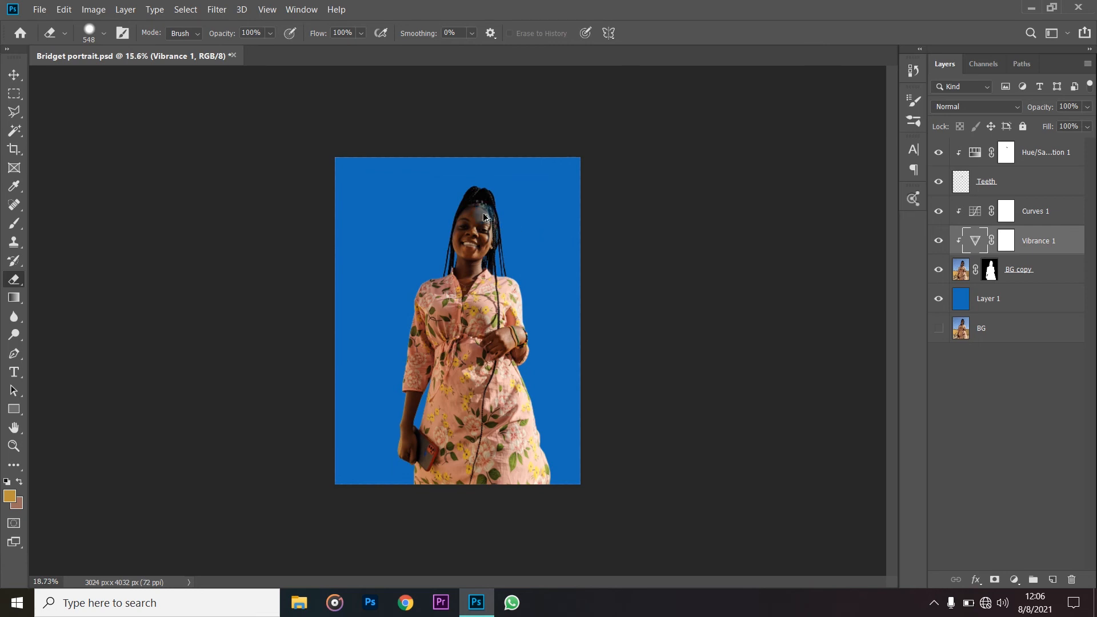
{"action": "scroll", "coordinate": [485, 217], "scroll_direction": "up", "scroll_amount": 3}
{"action": "scroll", "coordinate": [497, 234], "scroll_direction": "up", "scroll_amount": 1}
{"action": "scroll", "coordinate": [503, 242], "scroll_direction": "down", "scroll_amount": 1}
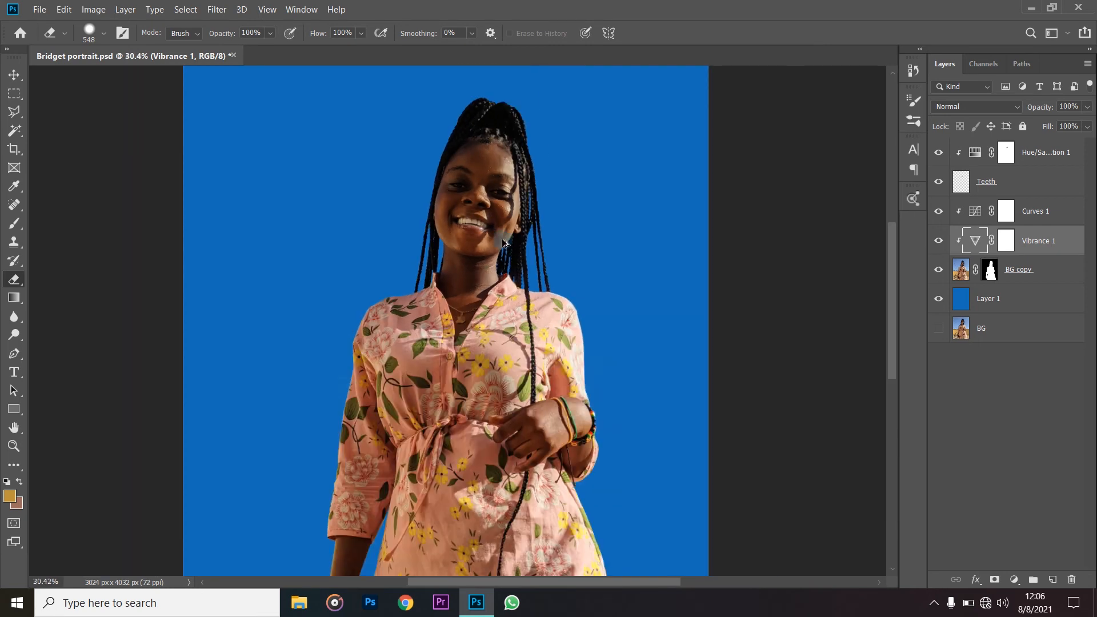
{"action": "scroll", "coordinate": [511, 249], "scroll_direction": "down", "scroll_amount": 2}
{"action": "scroll", "coordinate": [669, 280], "scroll_direction": "down", "scroll_amount": 1}
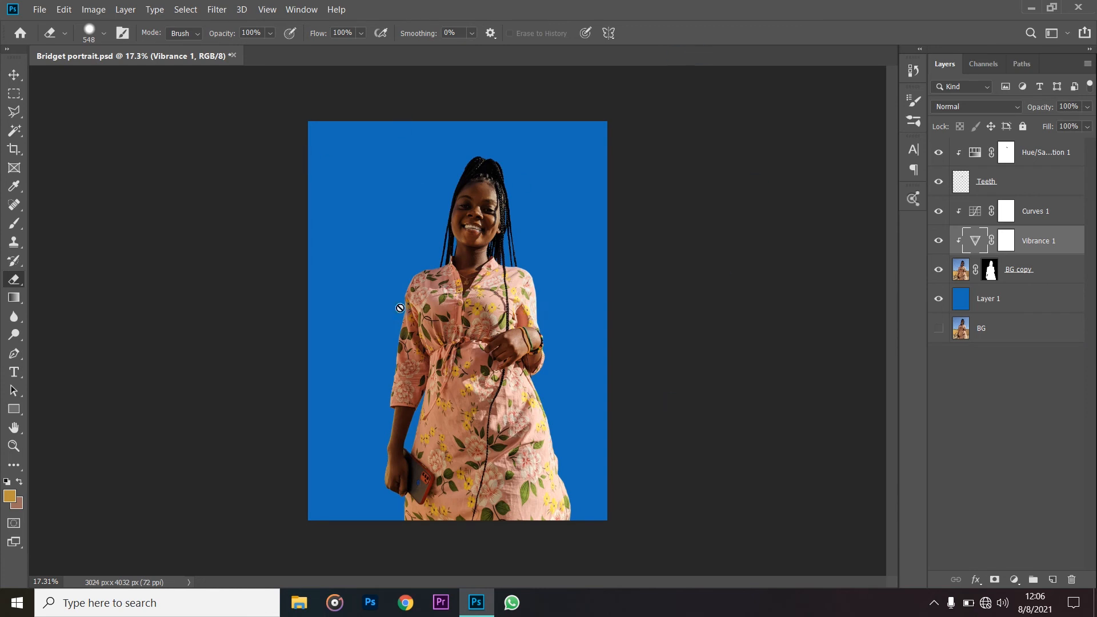
- Enable a linear teal Gradient Overlay in the layer style of the blue Layer 1
{"action": "left_click", "coordinate": [981, 302]}
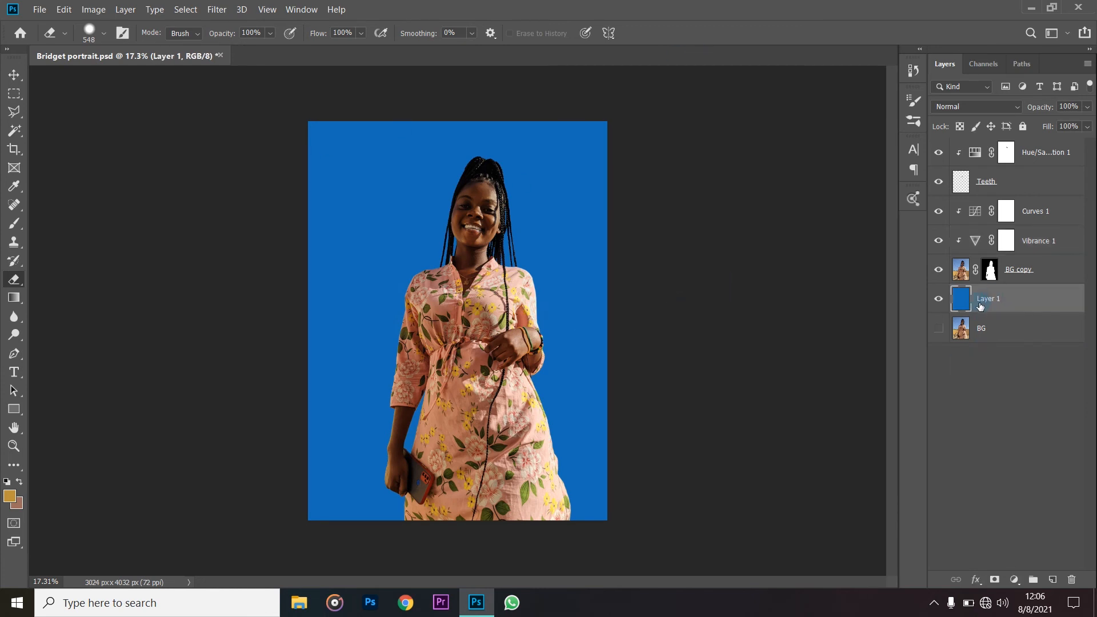
{"action": "right_click", "coordinate": [980, 306]}
{"action": "left_click", "coordinate": [1003, 301]}
{"action": "right_click", "coordinate": [1004, 303]}
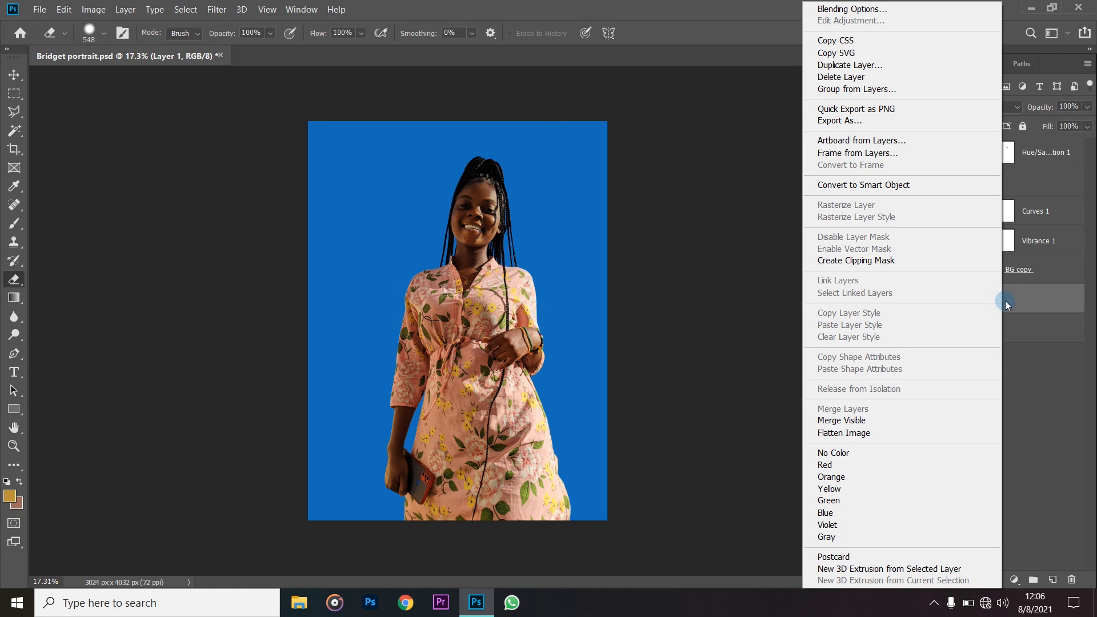
{"action": "left_click", "coordinate": [896, 12]}
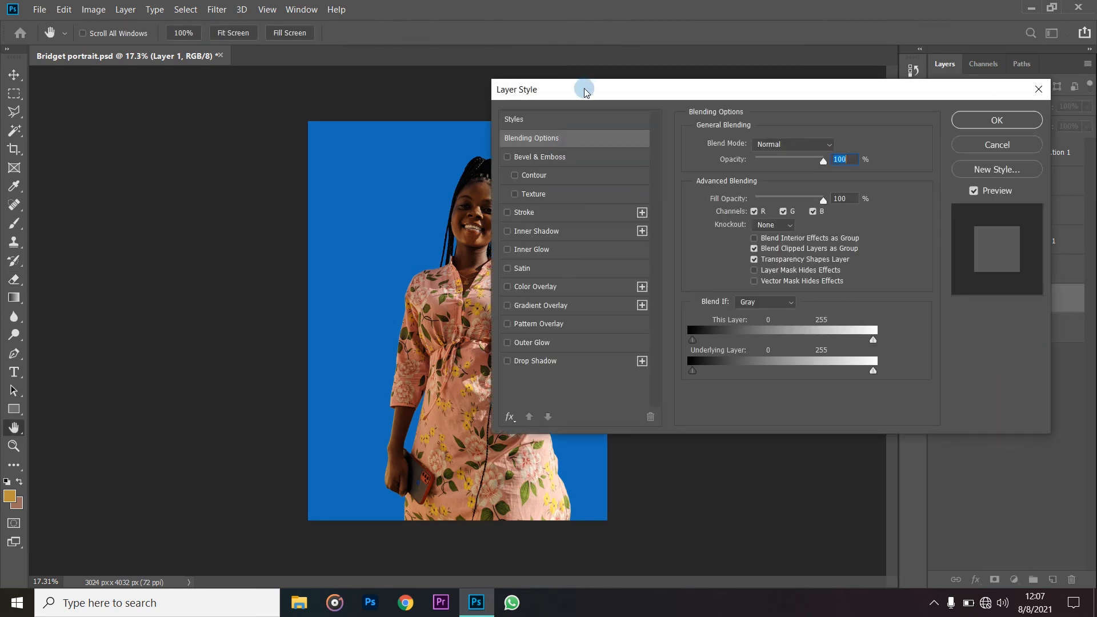
{"action": "left_click_drag", "start_coordinate": [584, 92], "coordinate": [843, 107]}
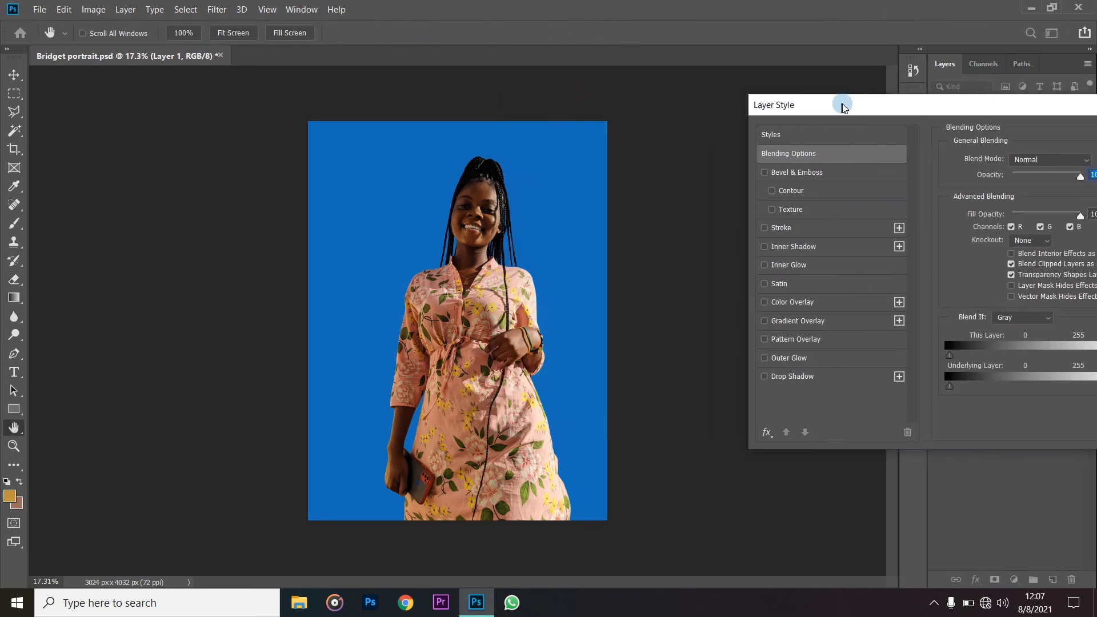
{"action": "left_click", "coordinate": [779, 324]}
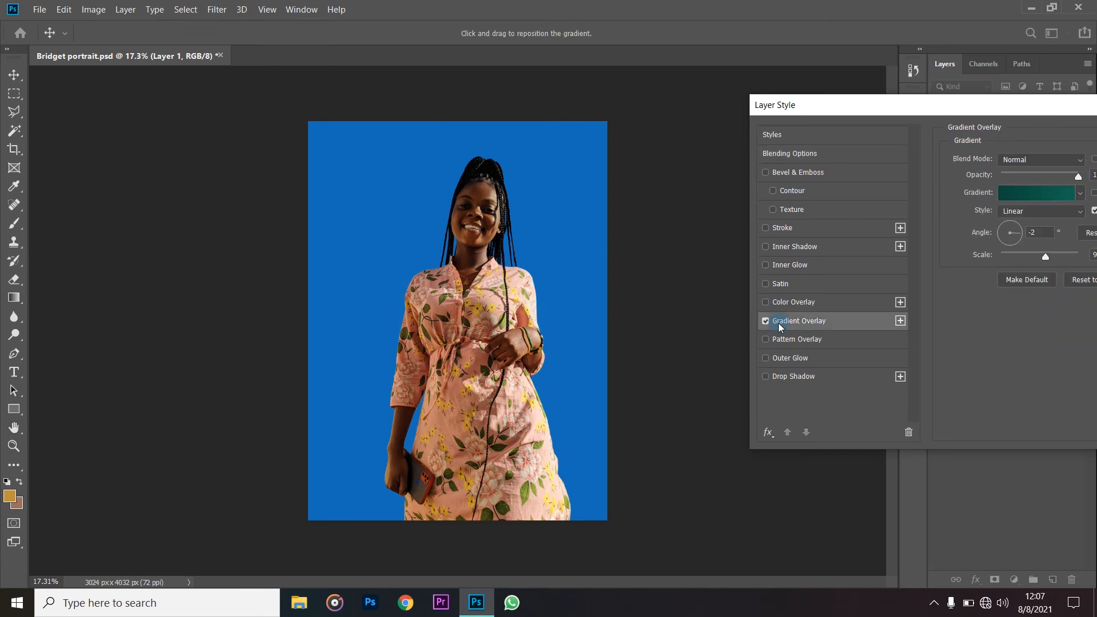
{"action": "left_click_drag", "start_coordinate": [912, 102], "coordinate": [758, 109]}
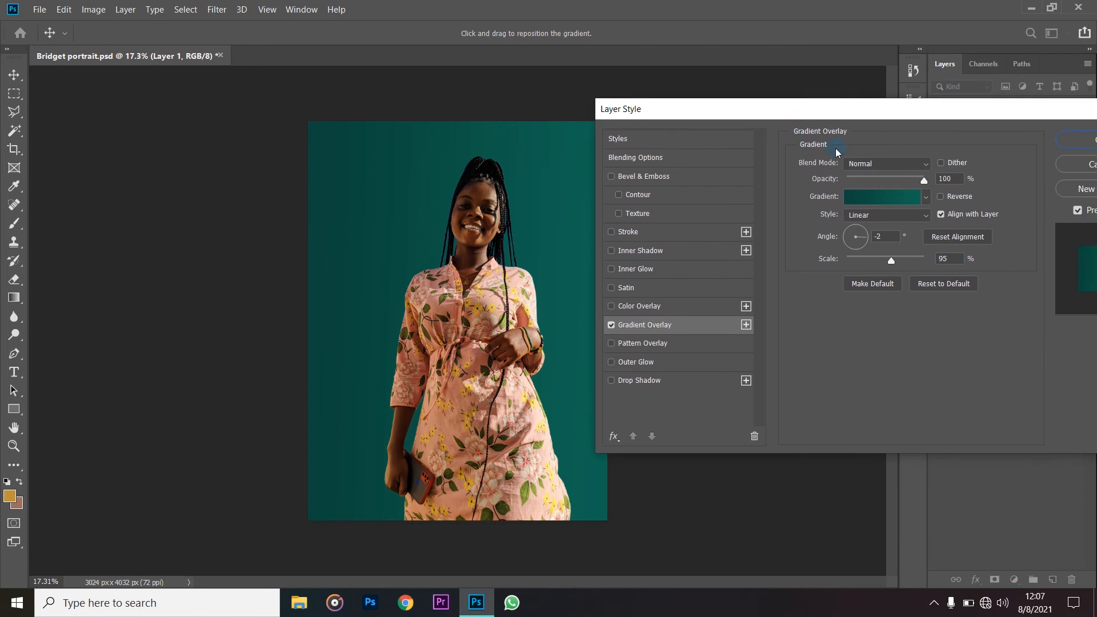
- Try dark olive 5e5517 as the start colour of Layer 1's Gradient Overlay
{"action": "left_click", "coordinate": [873, 201]}
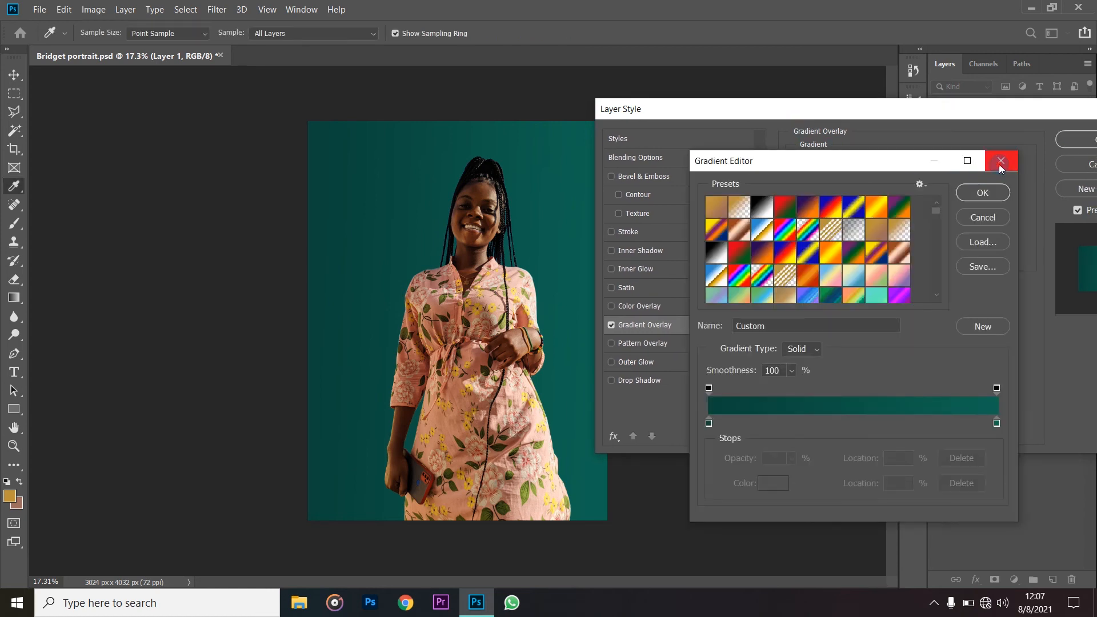
{"action": "left_click", "coordinate": [709, 424]}
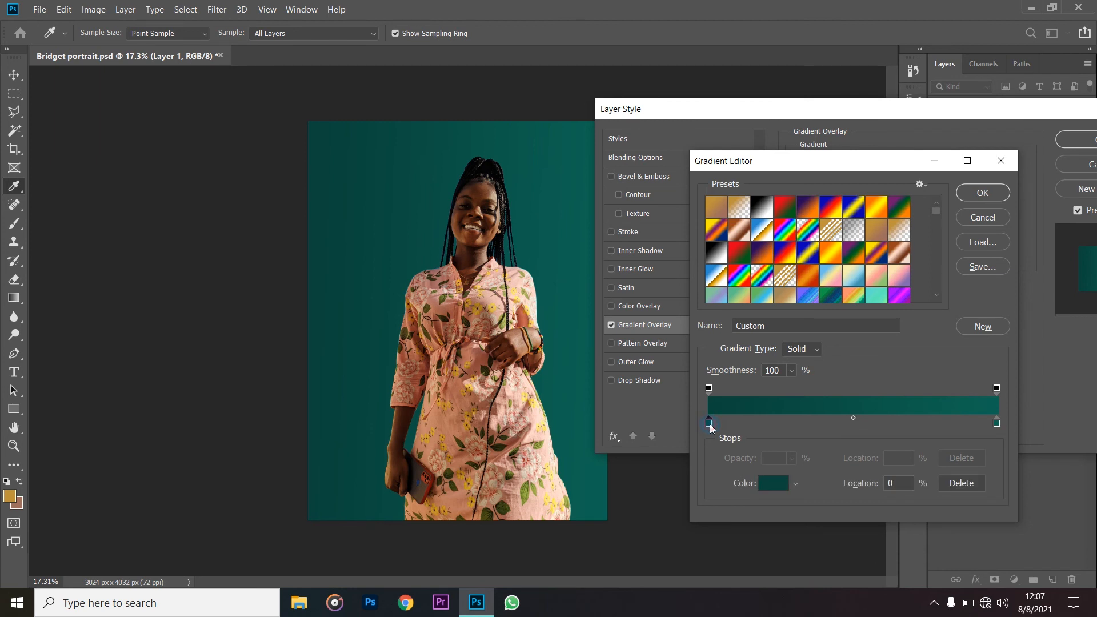
{"action": "double_click", "coordinate": [709, 424]}
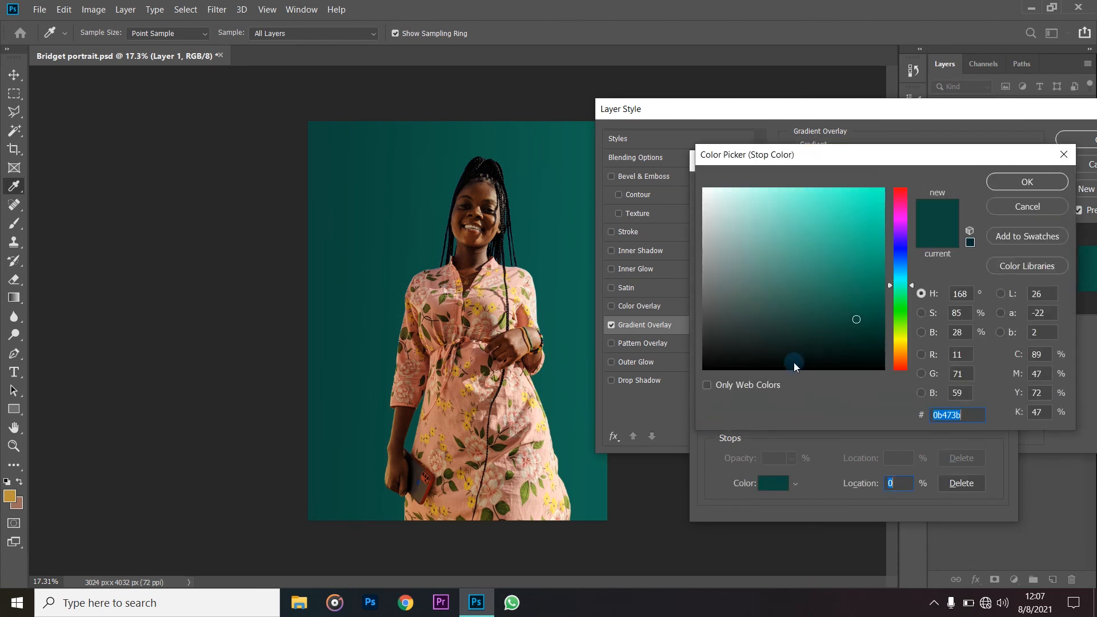
{"action": "left_click", "coordinate": [854, 273]}
{"action": "left_click", "coordinate": [847, 244]}
{"action": "left_click", "coordinate": [898, 339]}
{"action": "left_click", "coordinate": [897, 342]}
{"action": "left_click", "coordinate": [841, 303]}
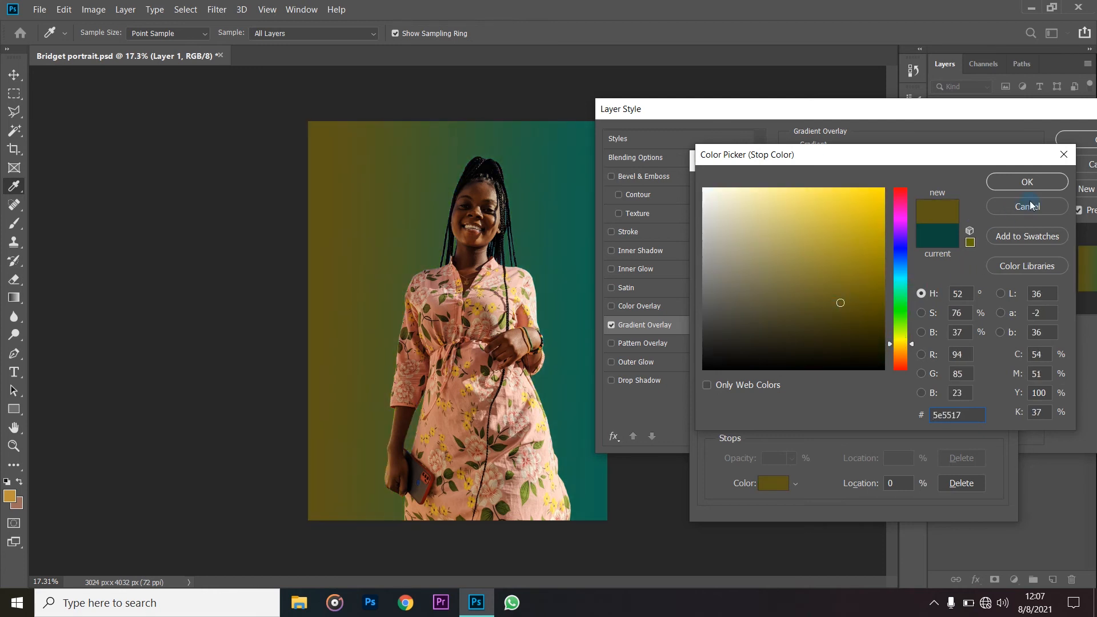
{"action": "left_click", "coordinate": [1027, 181]}
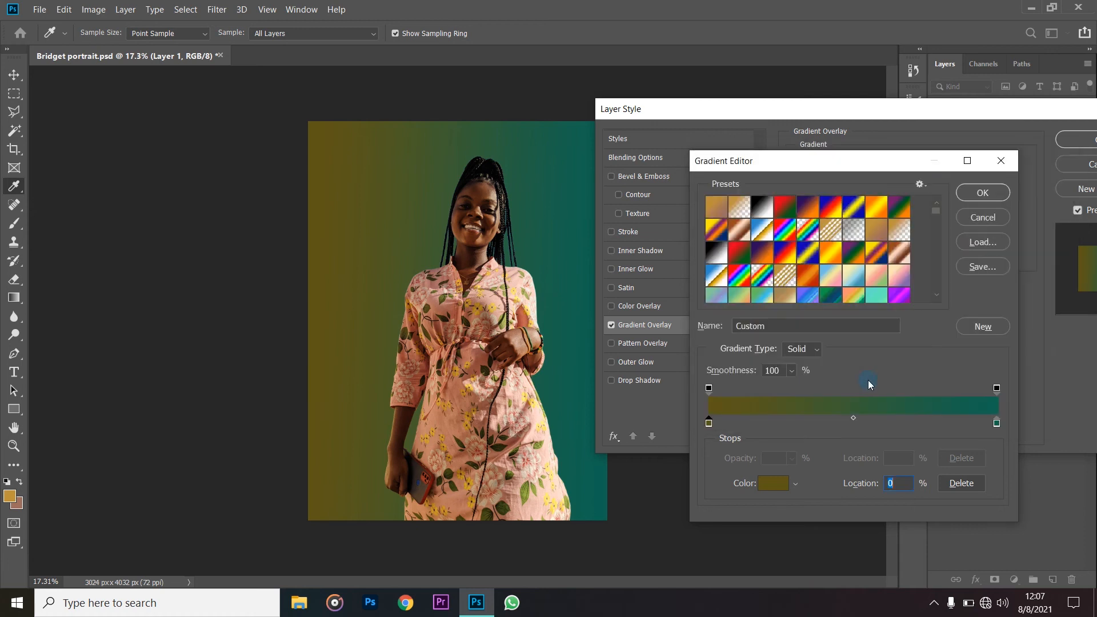
- Try amber b78715 as the colour of the gradient's end stop
{"action": "double_click", "coordinate": [997, 424]}
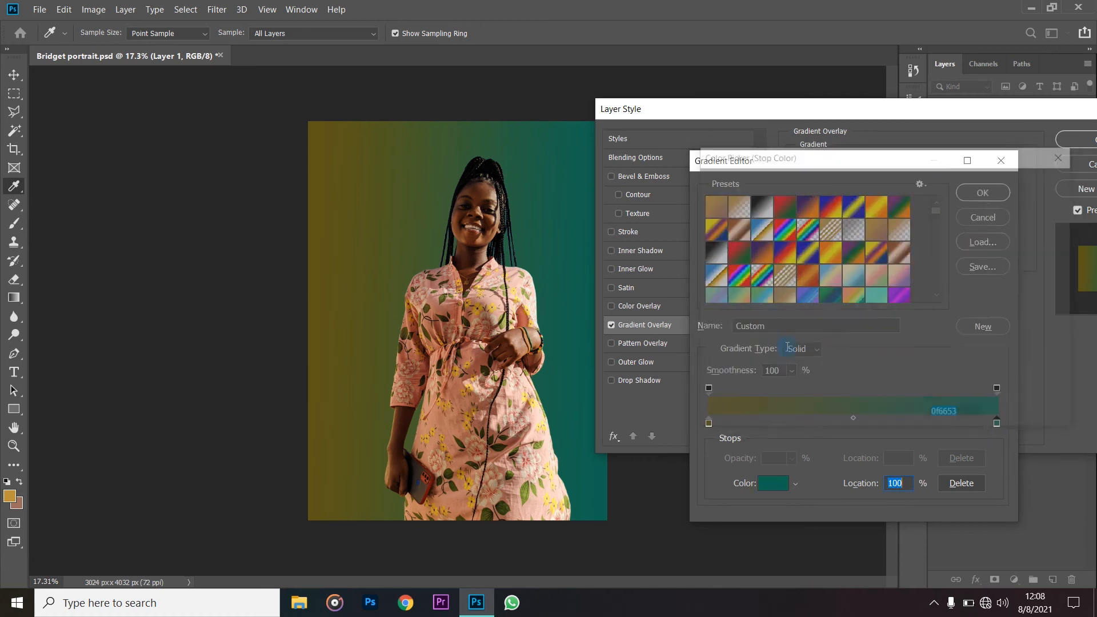
{"action": "left_click", "coordinate": [325, 154]}
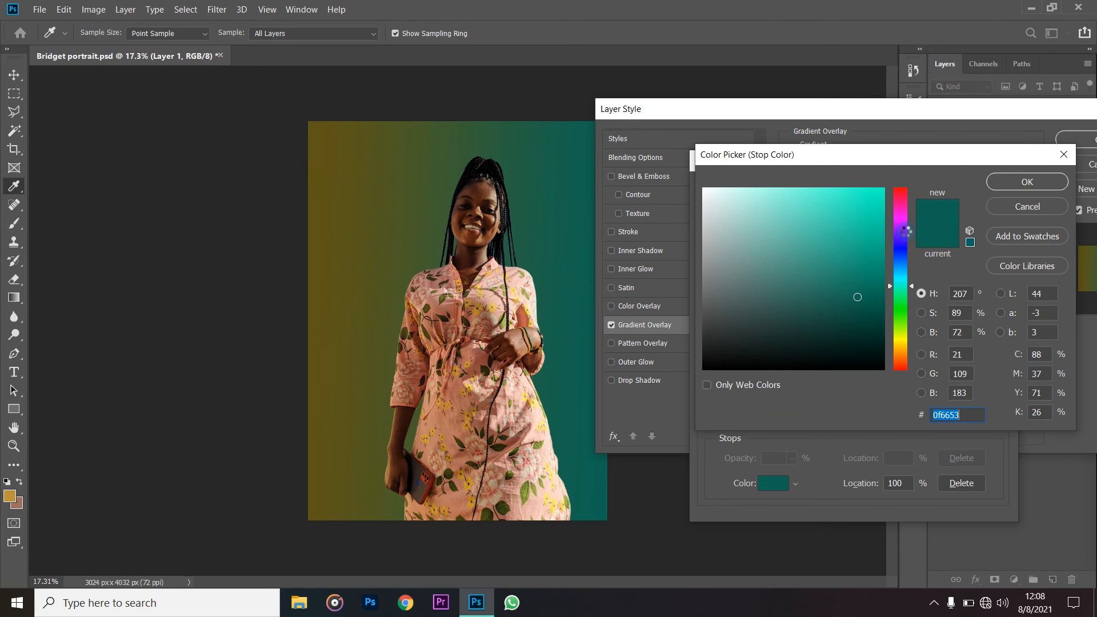
{"action": "left_click_drag", "start_coordinate": [900, 293], "coordinate": [899, 348]}
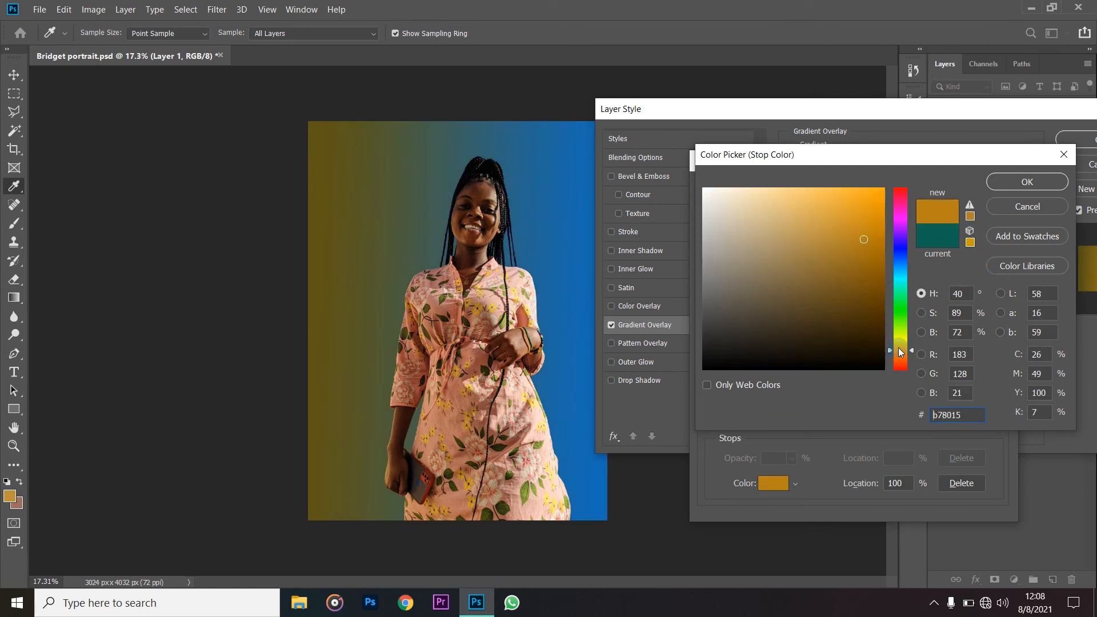
{"action": "left_click_drag", "start_coordinate": [898, 347], "coordinate": [901, 348]}
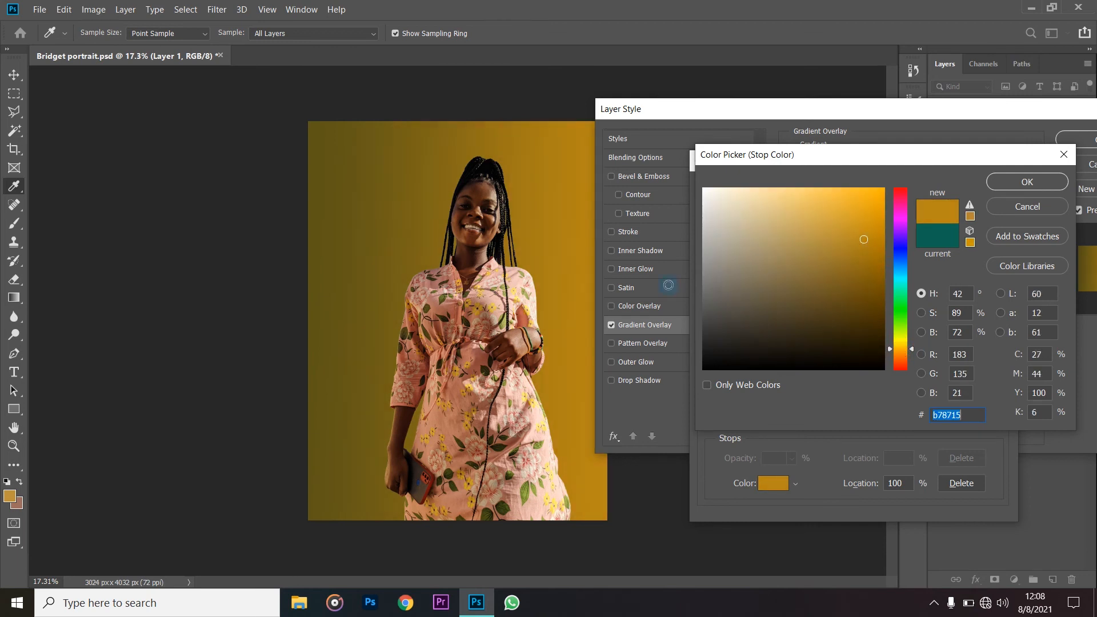
{"action": "left_click", "coordinate": [1004, 213]}
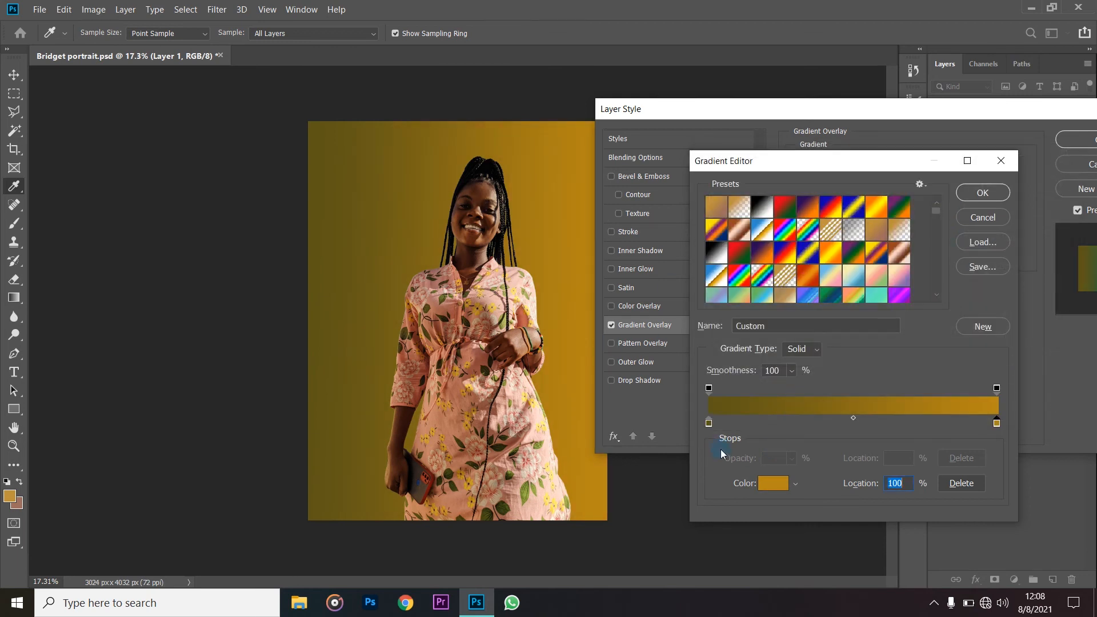
{"action": "left_click", "coordinate": [709, 425]}
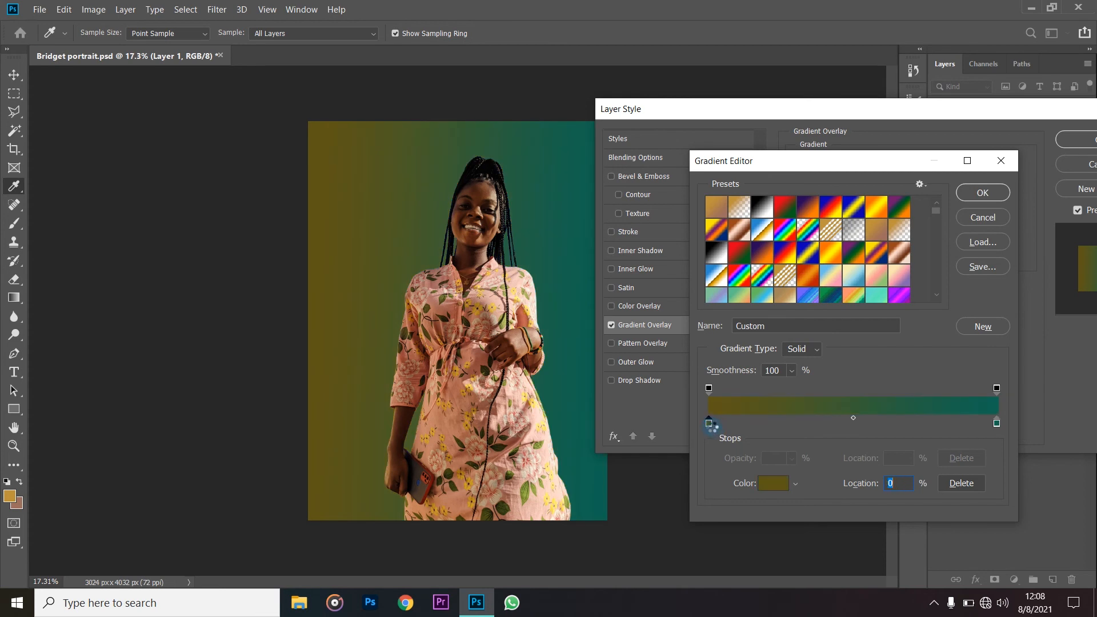
{"action": "double_click", "coordinate": [709, 423]}
{"action": "left_click", "coordinate": [582, 384]}
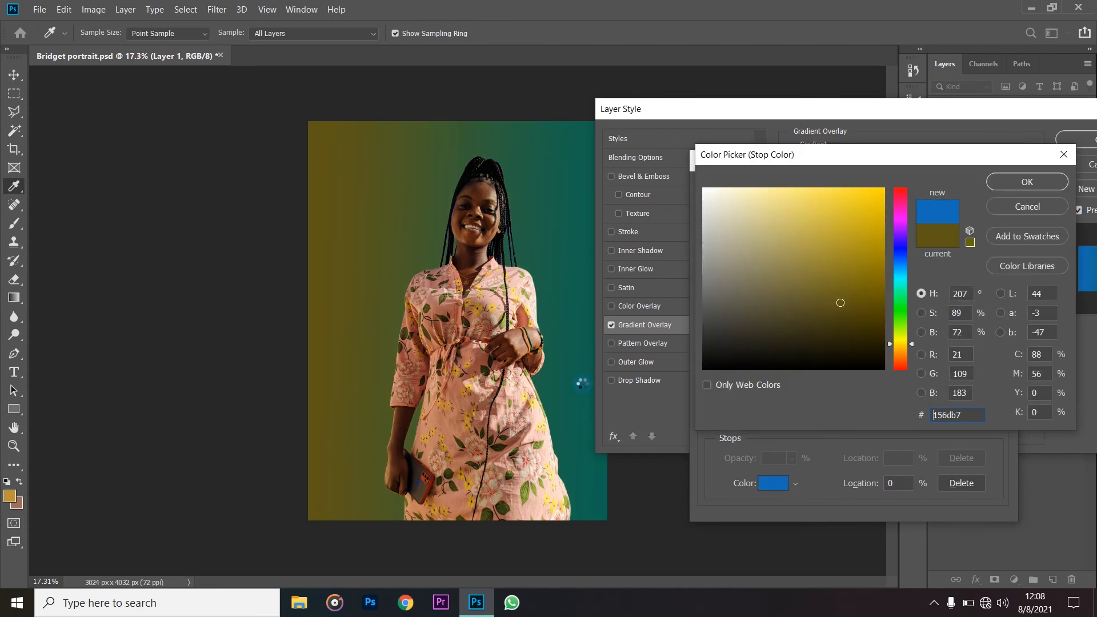
{"action": "left_click", "coordinate": [1019, 207]}
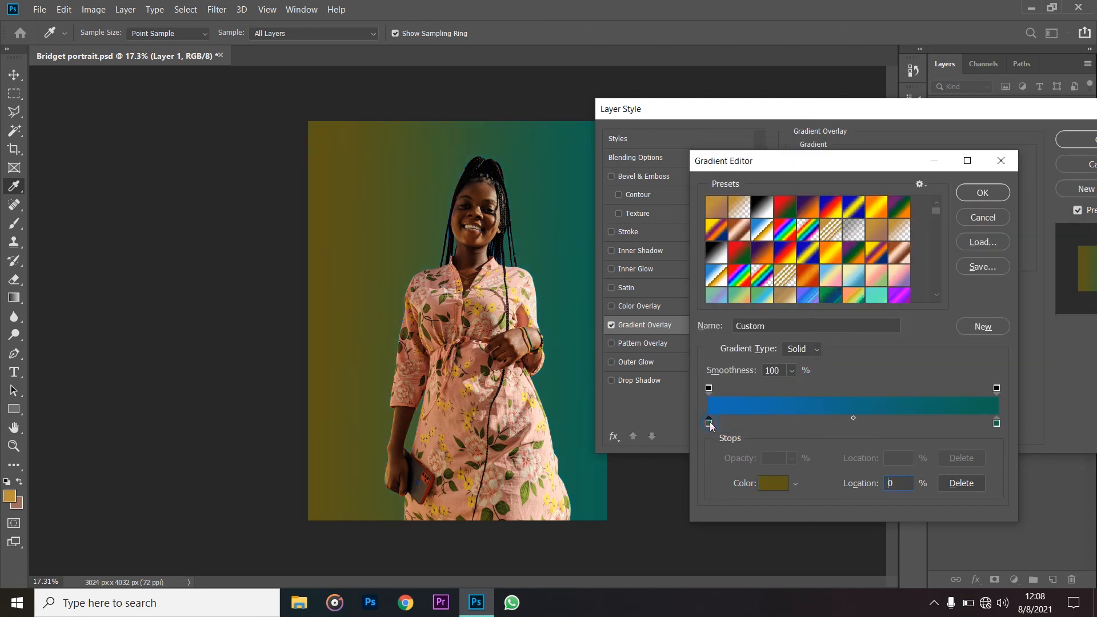
- Set the gradient's start stop to the dark green colour 0d5c45
{"action": "mouse_move", "coordinate": [895, 285]}
{"action": "left_mouse_down"}
{"action": "mouse_move", "coordinate": [898, 307]}
{"action": "mouse_move", "coordinate": [905, 291]}
{"action": "mouse_move", "coordinate": [860, 282]}
{"action": "mouse_move", "coordinate": [867, 290]}
{"action": "left_mouse_up"}
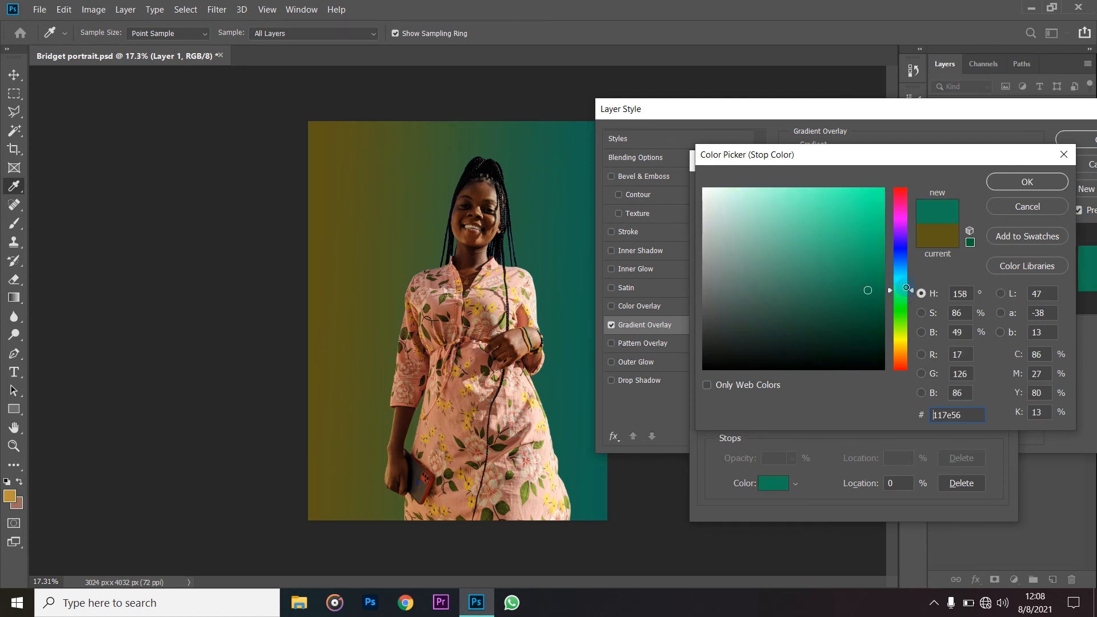
{"action": "left_click", "coordinate": [906, 290]}
{"action": "left_click", "coordinate": [904, 290]}
{"action": "left_click", "coordinate": [904, 291]}
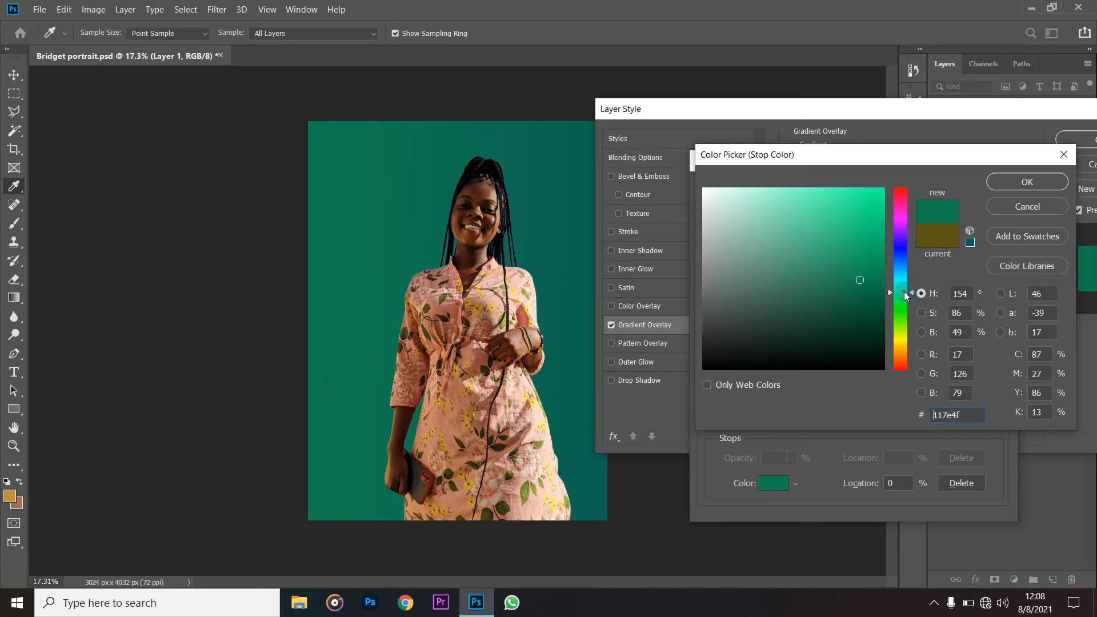
{"action": "left_click", "coordinate": [857, 297]}
{"action": "left_click", "coordinate": [858, 302]}
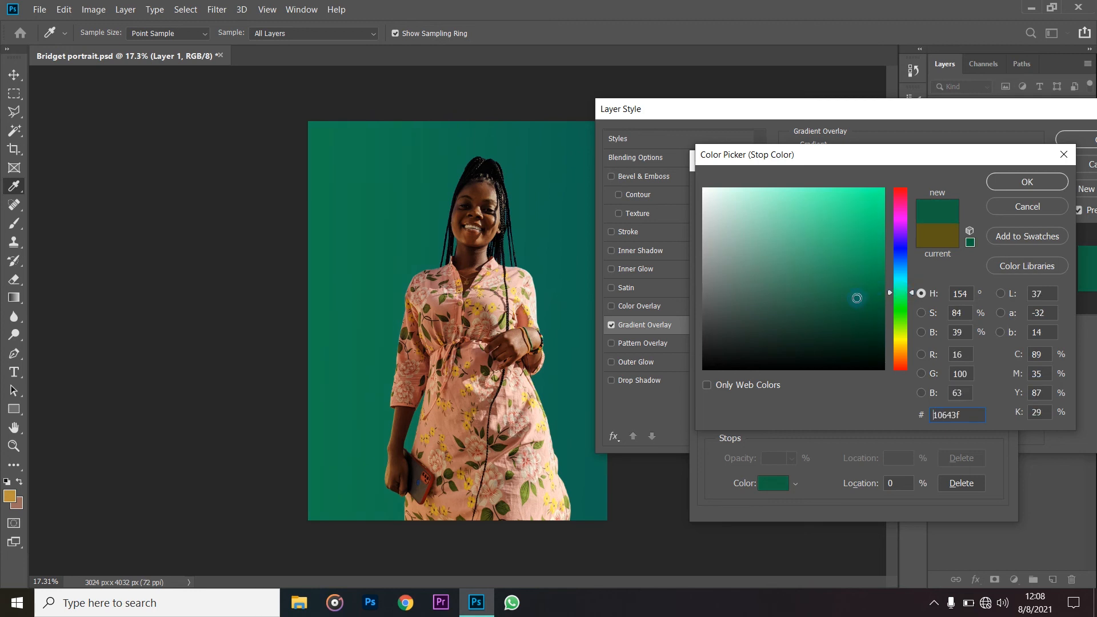
{"action": "left_click", "coordinate": [858, 305]}
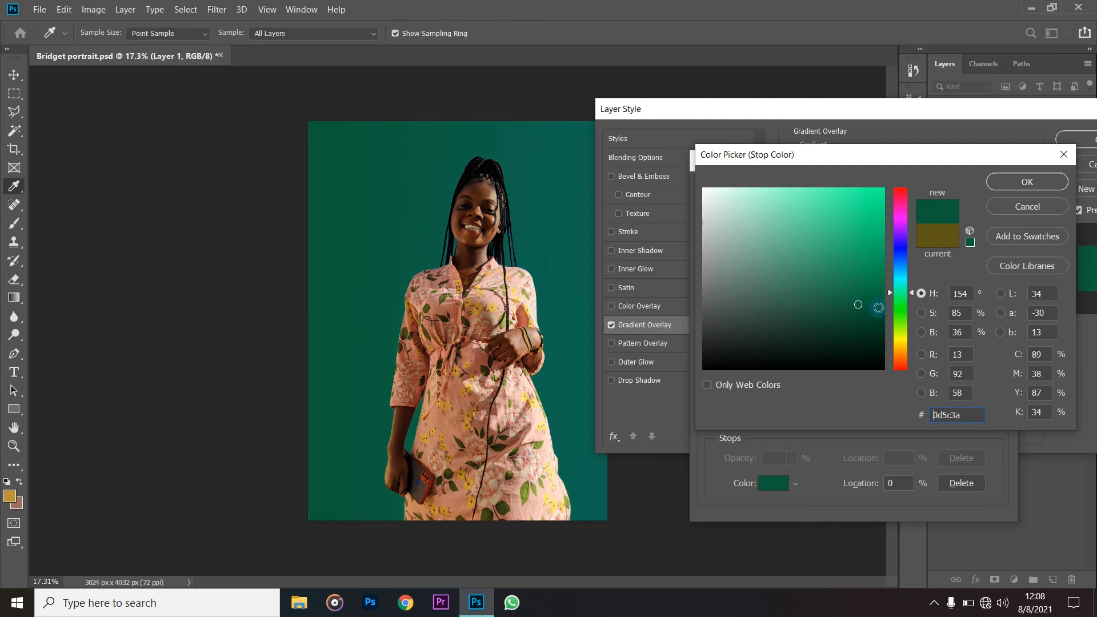
{"action": "left_click", "coordinate": [896, 290]}
{"action": "left_click", "coordinate": [896, 289]}
{"action": "type", "text": "0d5c45"}
{"action": "left_click", "coordinate": [1052, 182]}
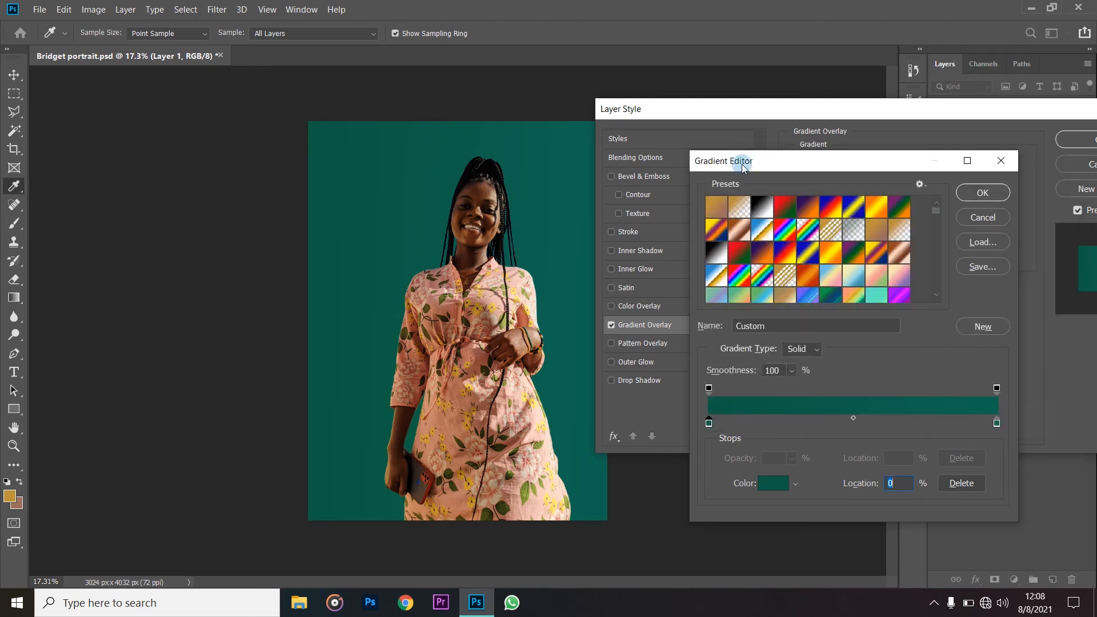
- Change the gradient's end stop to a slightly brighter teal green and apply the Gradient Overlay to Layer 1
{"action": "double_click", "coordinate": [996, 423]}
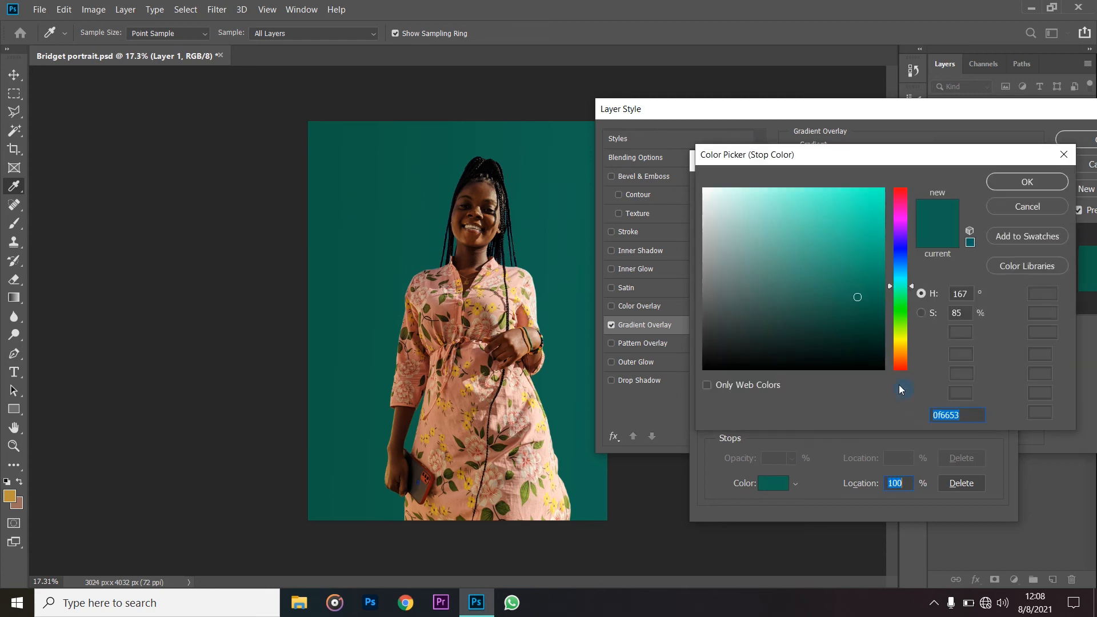
{"action": "left_click", "coordinate": [859, 284]}
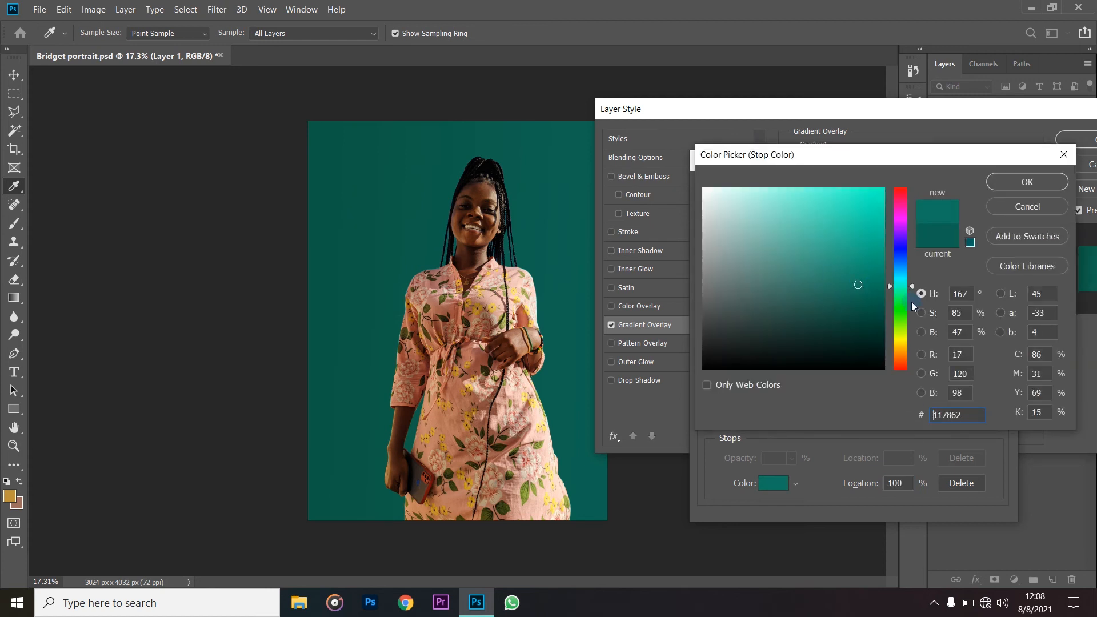
{"action": "left_click", "coordinate": [906, 288]}
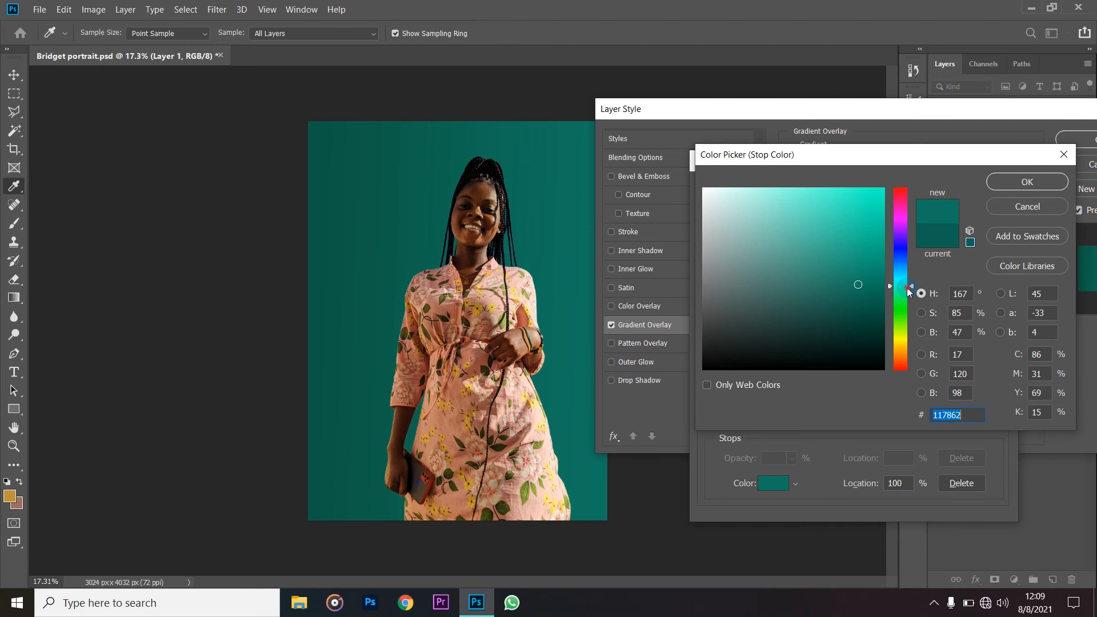
{"action": "left_click", "coordinate": [860, 285]}
{"action": "left_click", "coordinate": [857, 282]}
{"action": "left_click", "coordinate": [1010, 188]}
{"action": "left_click", "coordinate": [973, 192]}
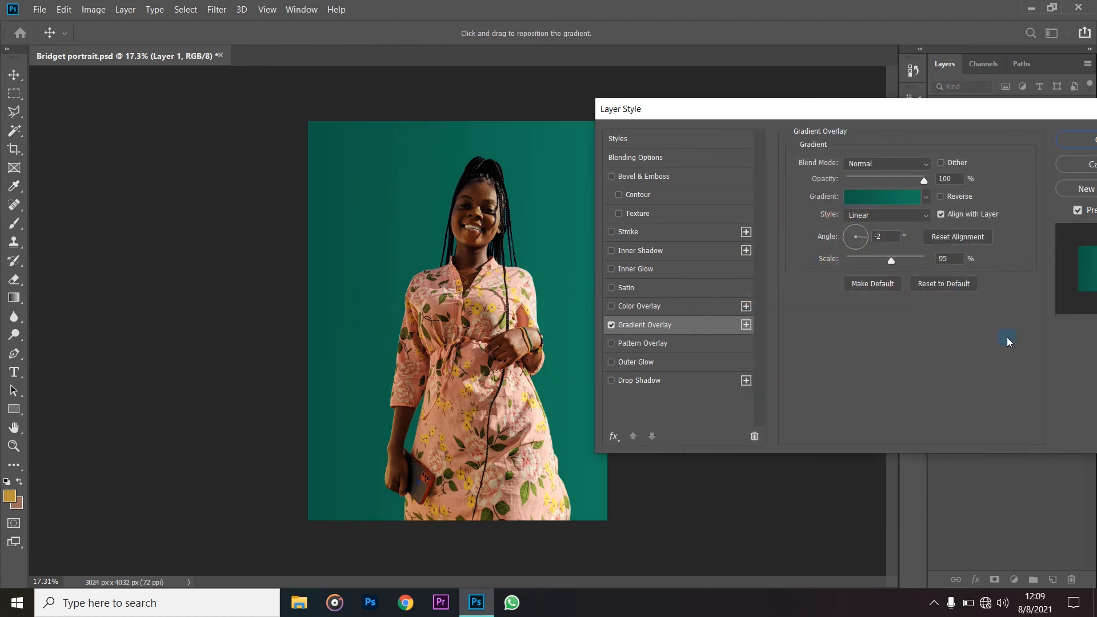
{"action": "left_click_drag", "start_coordinate": [805, 109], "coordinate": [909, 319]}
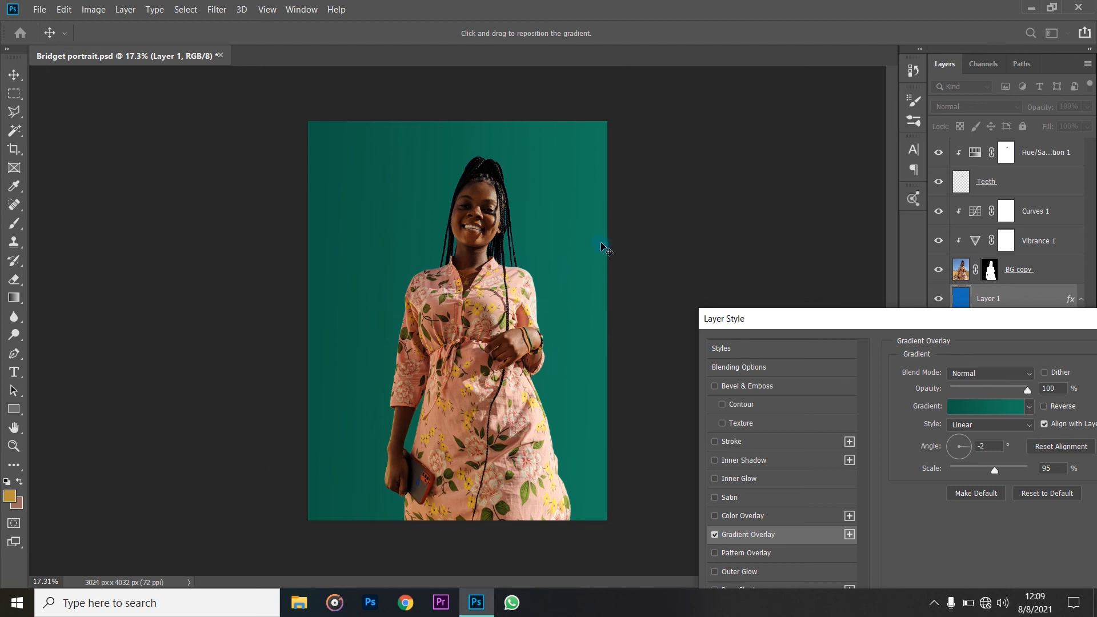
{"action": "key", "text": "Return"}
- With the Pen tool, trace the outer side of a shadow silhouette left of the woman, from its head down past the canvas's lower edge
{"action": "key", "text": "e"}
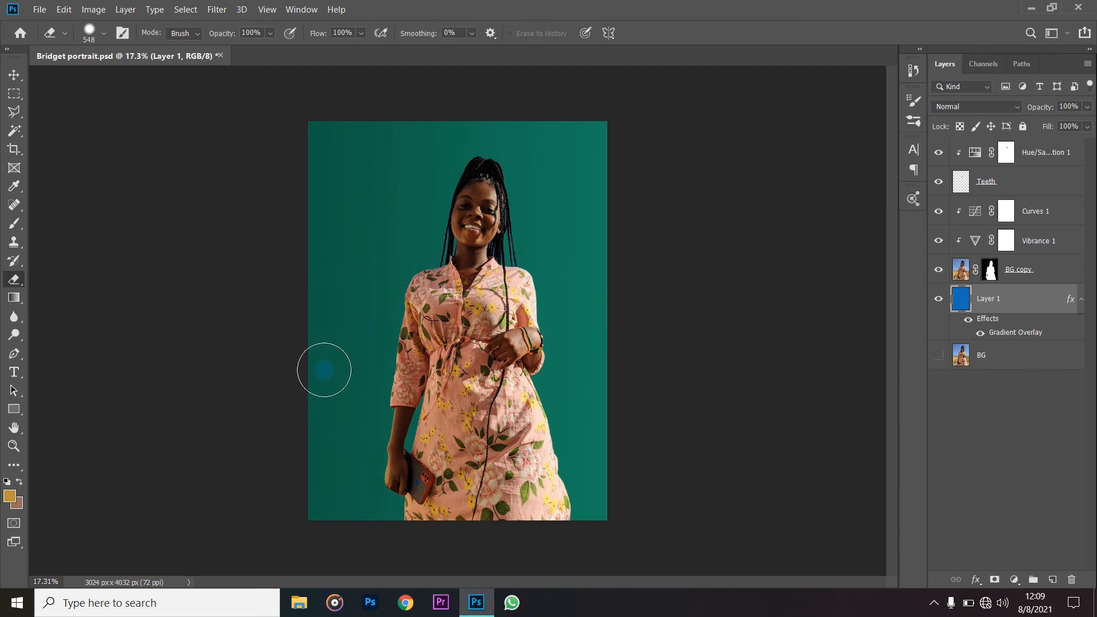
{"action": "left_click", "coordinate": [17, 358]}
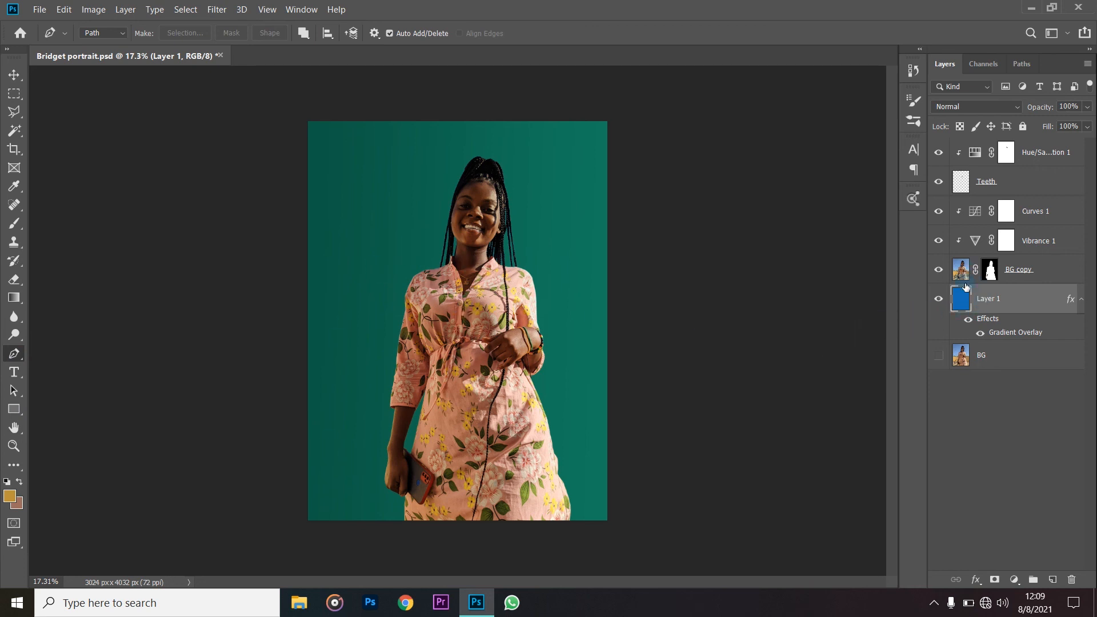
{"action": "scroll", "coordinate": [423, 231], "scroll_direction": "up", "scroll_amount": 2}
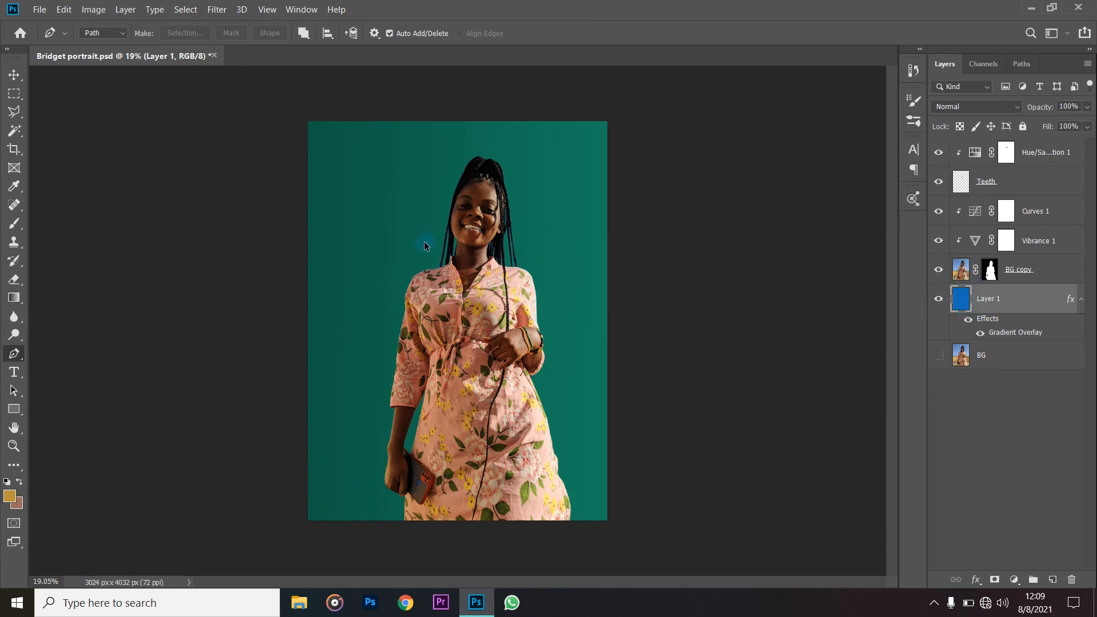
{"action": "left_click", "coordinate": [412, 210]}
{"action": "left_click", "coordinate": [411, 186]}
{"action": "left_click", "coordinate": [399, 187]}
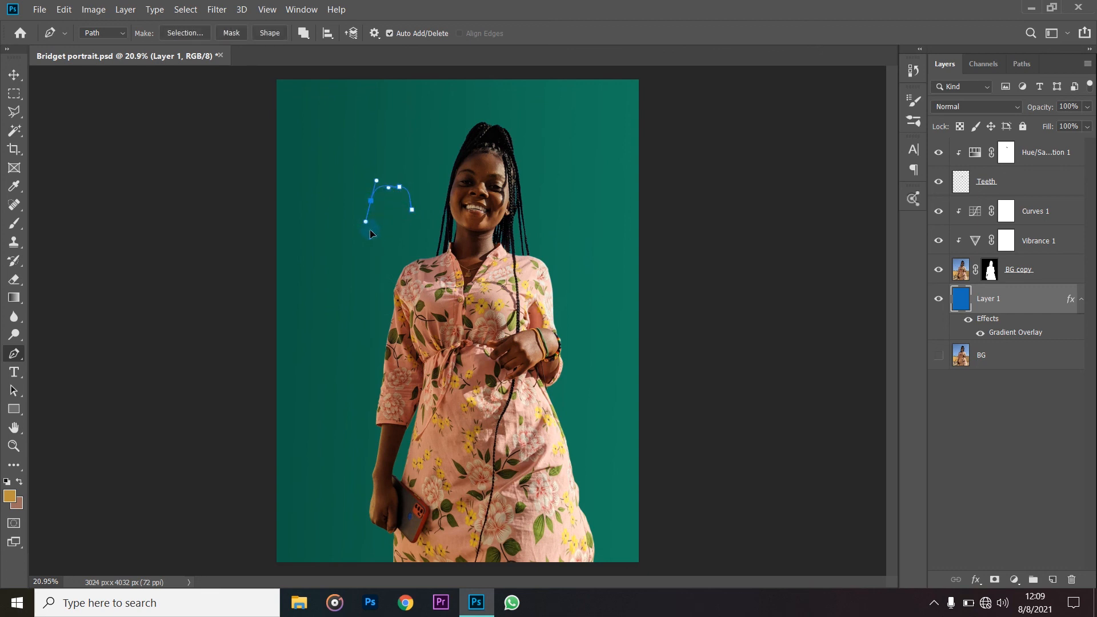
{"action": "left_click_drag", "start_coordinate": [371, 273], "coordinate": [339, 323]}
{"action": "left_click_drag", "start_coordinate": [310, 456], "coordinate": [304, 482]}
{"action": "left_click_drag", "start_coordinate": [293, 533], "coordinate": [290, 553]}
{"action": "left_click", "coordinate": [274, 570]}
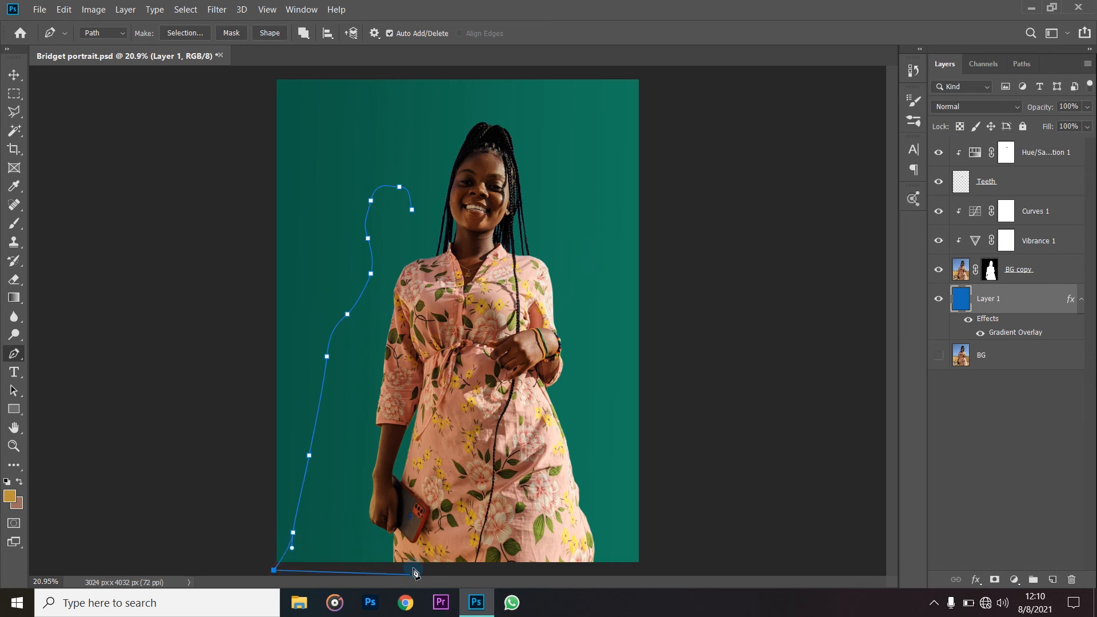
- Continue the silhouette path along the lower edge and up across the woman's body, close it at the head, and convert it to a shape
{"action": "left_click", "coordinate": [395, 572]}
{"action": "left_click_drag", "start_coordinate": [414, 563], "coordinate": [416, 542]}
{"action": "left_click_drag", "start_coordinate": [426, 478], "coordinate": [438, 439]}
{"action": "left_click_drag", "start_coordinate": [441, 384], "coordinate": [443, 346]}
{"action": "left_click_drag", "start_coordinate": [445, 297], "coordinate": [410, 196]}
{"action": "left_click", "coordinate": [421, 219]}
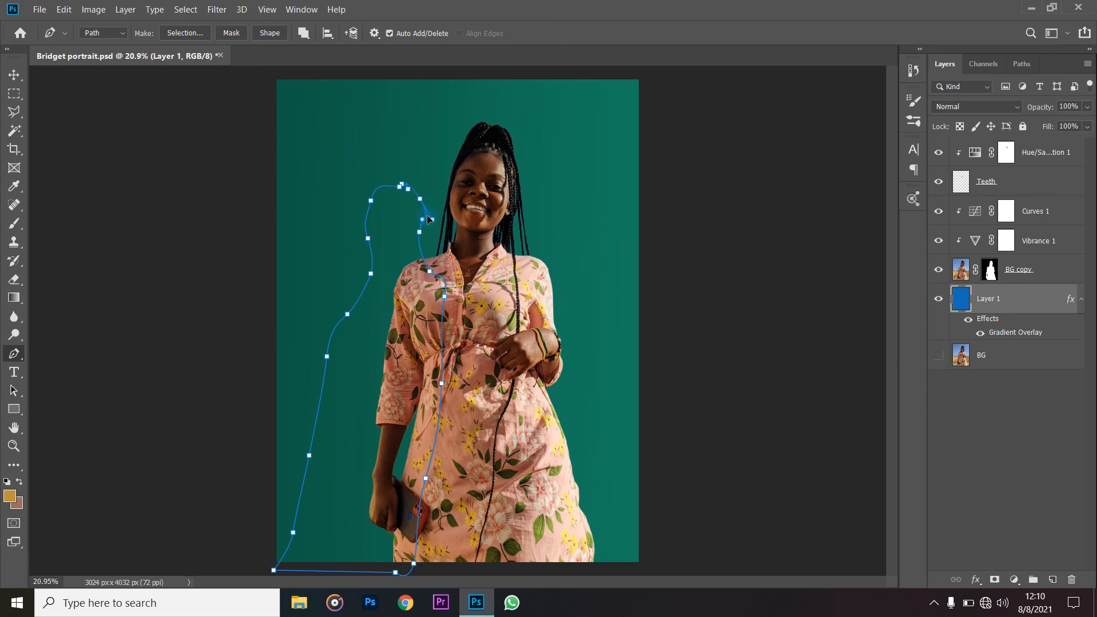
{"action": "left_click_drag", "start_coordinate": [421, 238], "coordinate": [424, 242]}
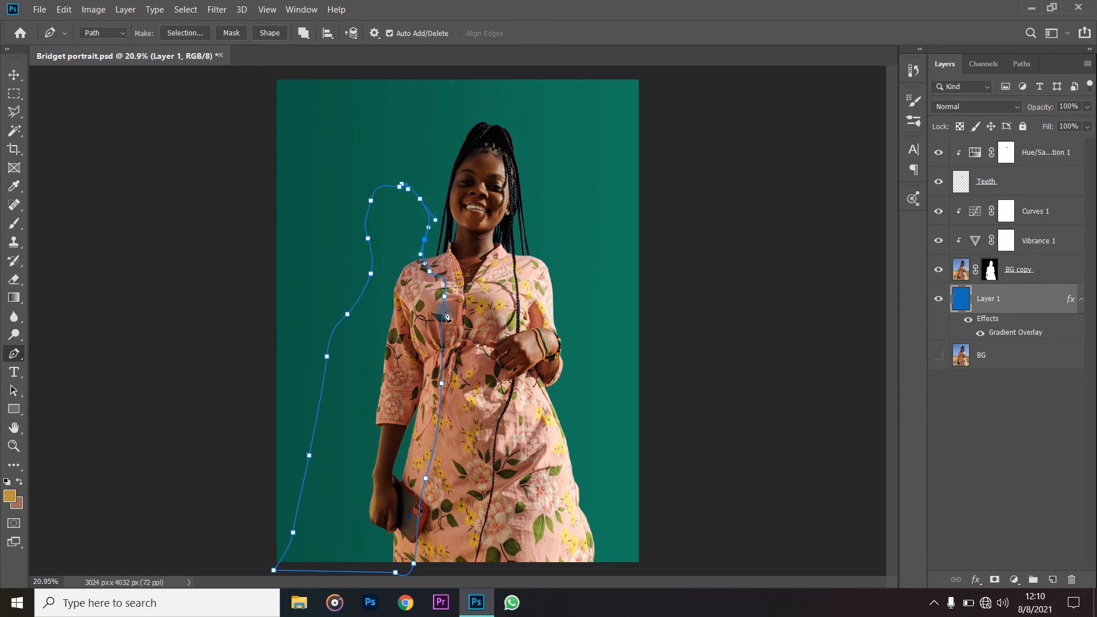
{"action": "left_click", "coordinate": [399, 187]}
{"action": "key", "text": "ctrl+z"}
{"action": "left_click", "coordinate": [402, 185]}
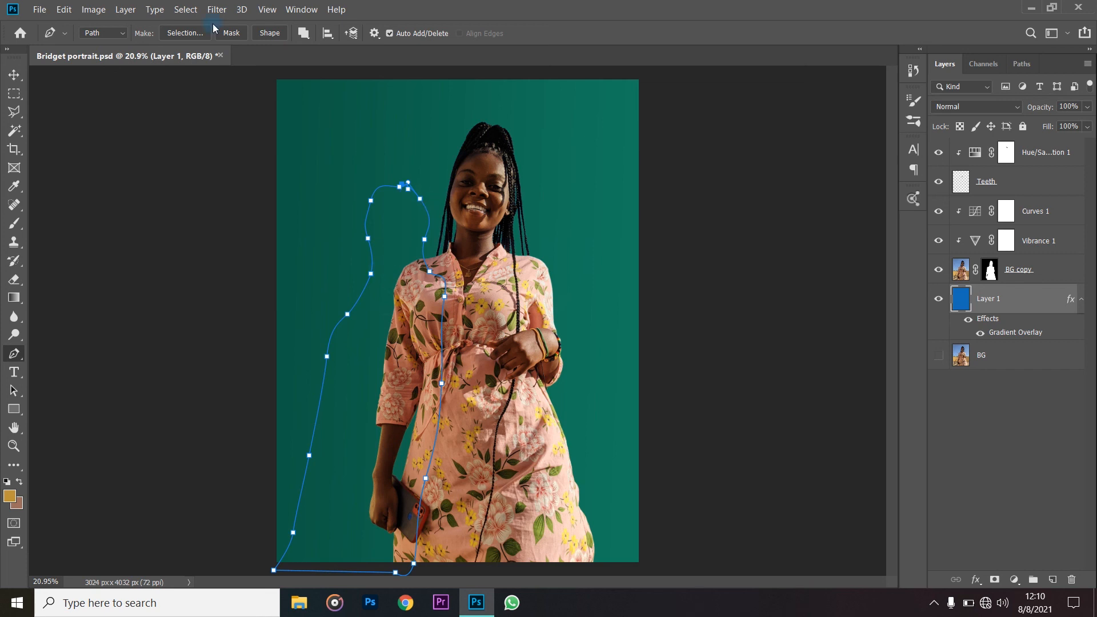
{"action": "left_click", "coordinate": [270, 33]}
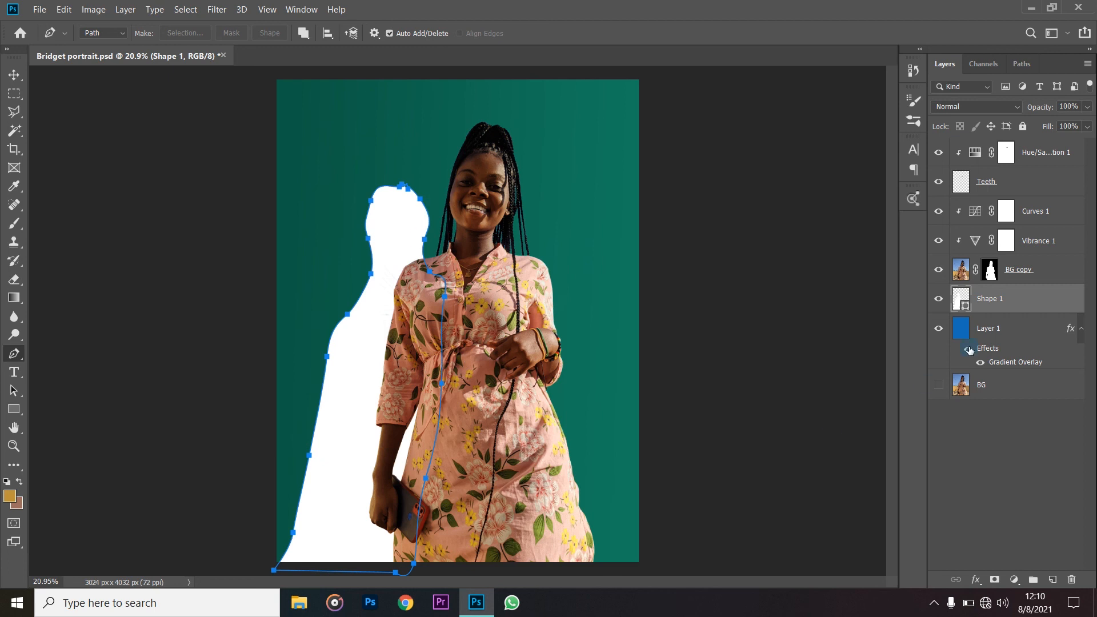
- Move the Shape 1 silhouette slightly upward and set its fill to black
{"action": "left_click_drag", "start_coordinate": [429, 227], "coordinate": [422, 198]}
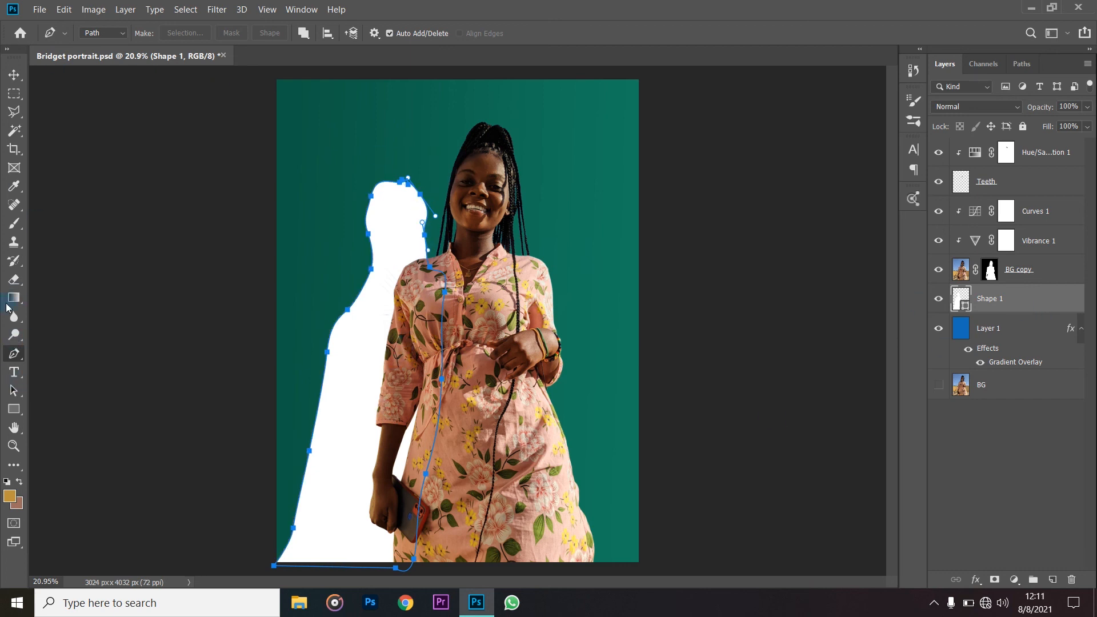
{"action": "left_click", "coordinate": [95, 33]}
{"action": "left_click", "coordinate": [102, 46]}
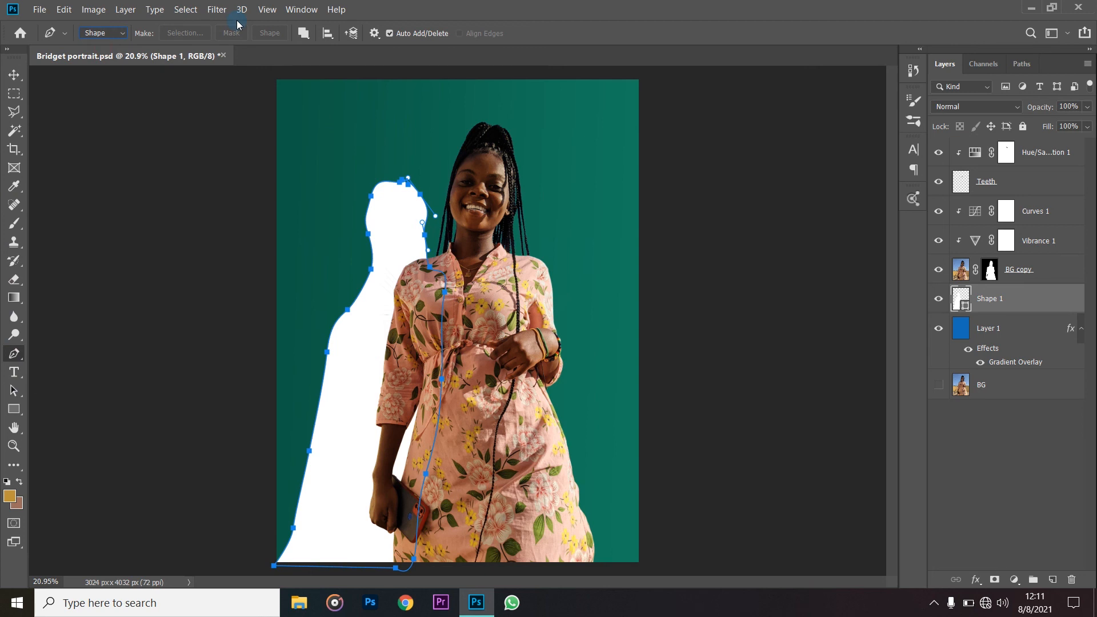
{"action": "left_click", "coordinate": [156, 33]}
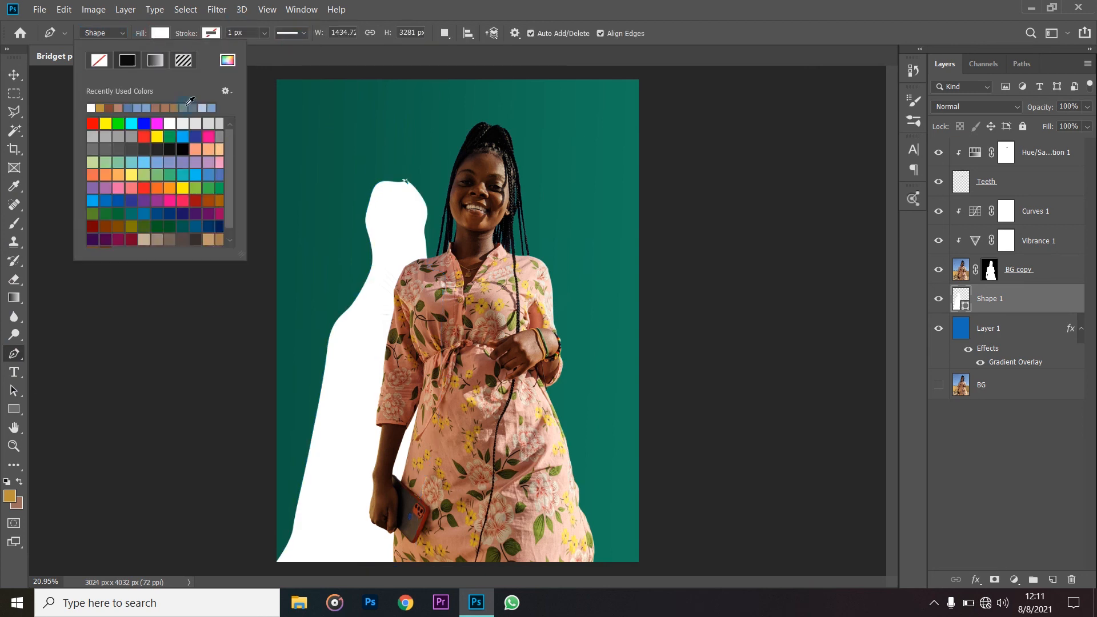
{"action": "left_click", "coordinate": [185, 150]}
{"action": "key", "text": "Return"}
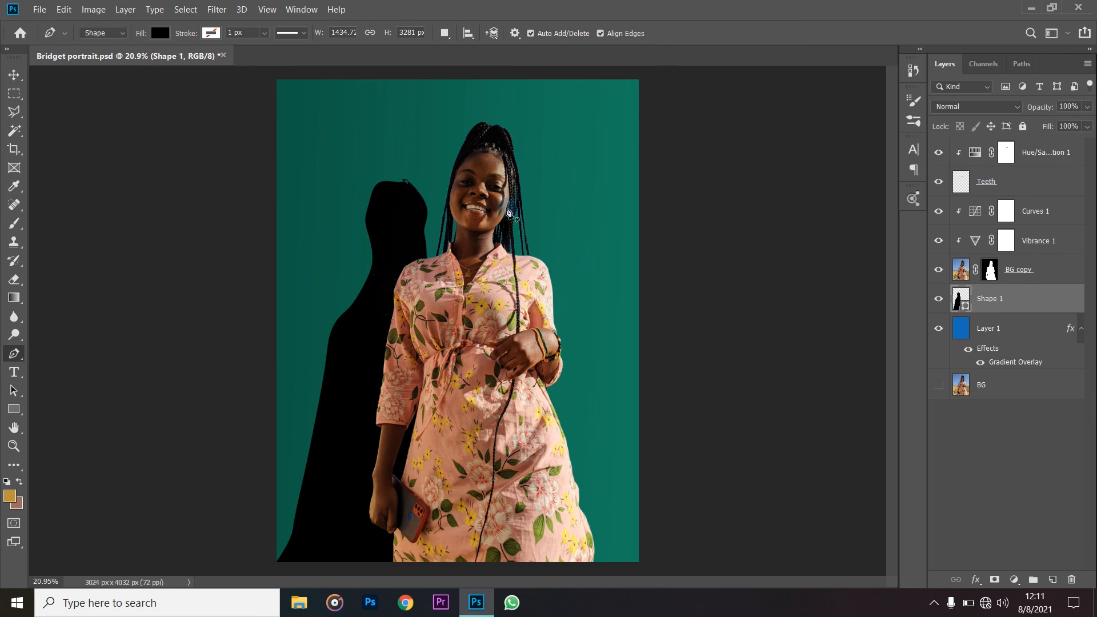
- Start a Gaussian Blur on the Shape 1 silhouette, converting the layer to a smart object
{"action": "right_click", "coordinate": [1010, 309]}
{"action": "left_click", "coordinate": [1005, 300]}
{"action": "left_click", "coordinate": [214, 10]}
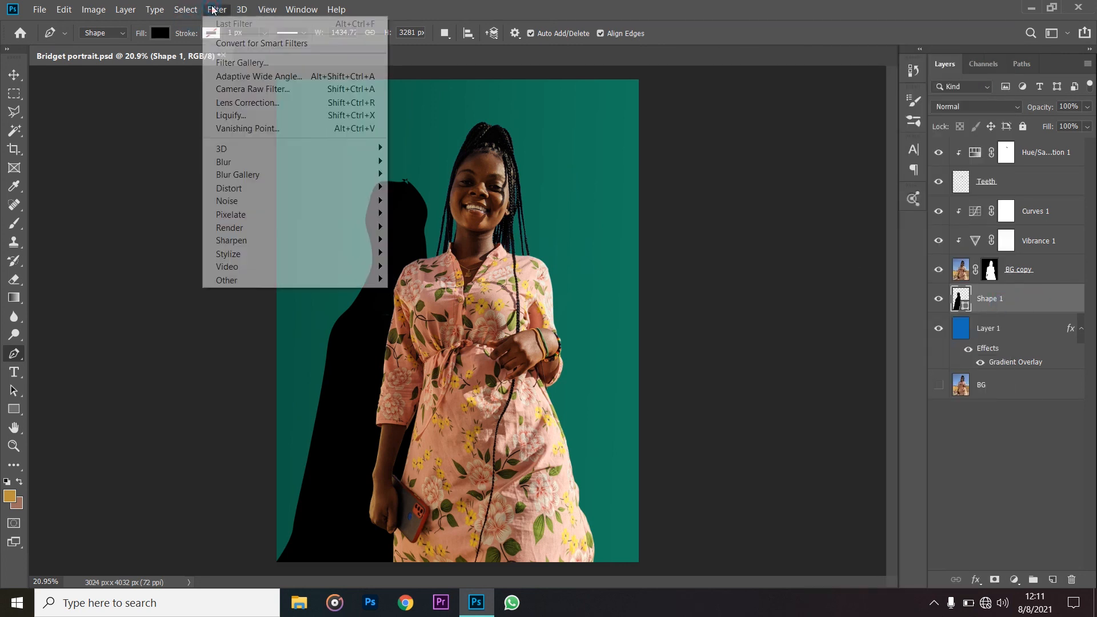
{"action": "mouse_move", "coordinate": [256, 174]}
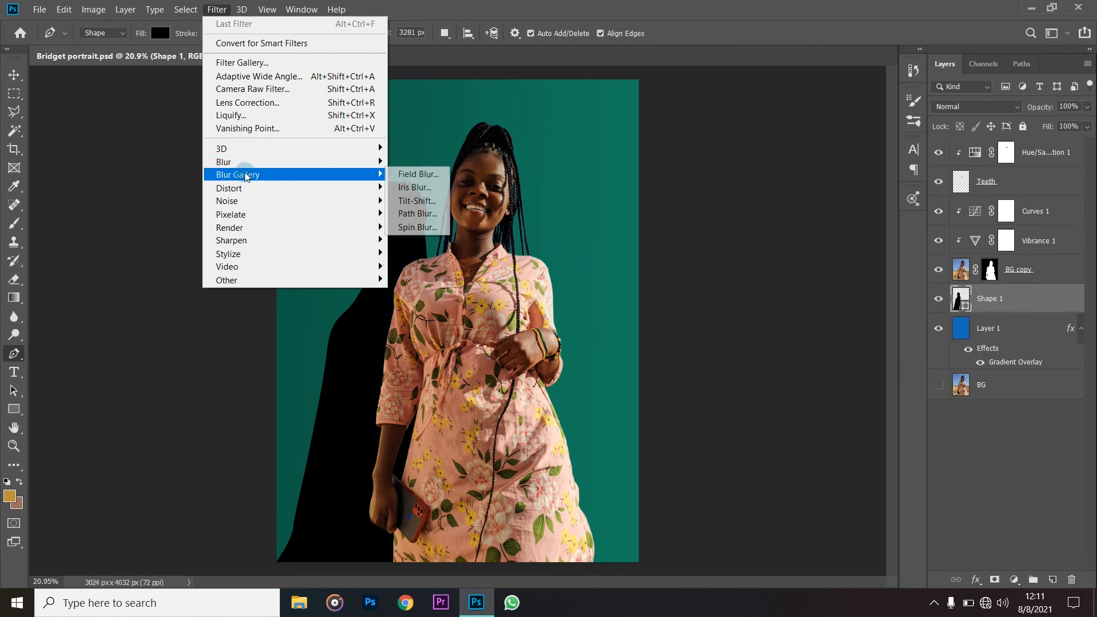
{"action": "mouse_move", "coordinate": [316, 163]}
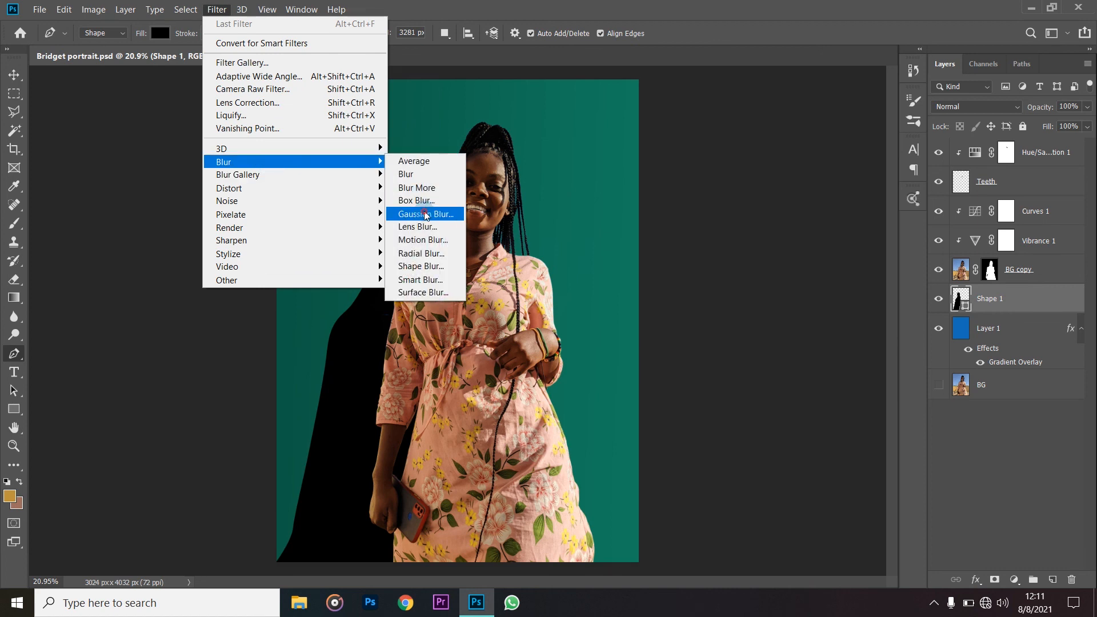
{"action": "left_click", "coordinate": [425, 215]}
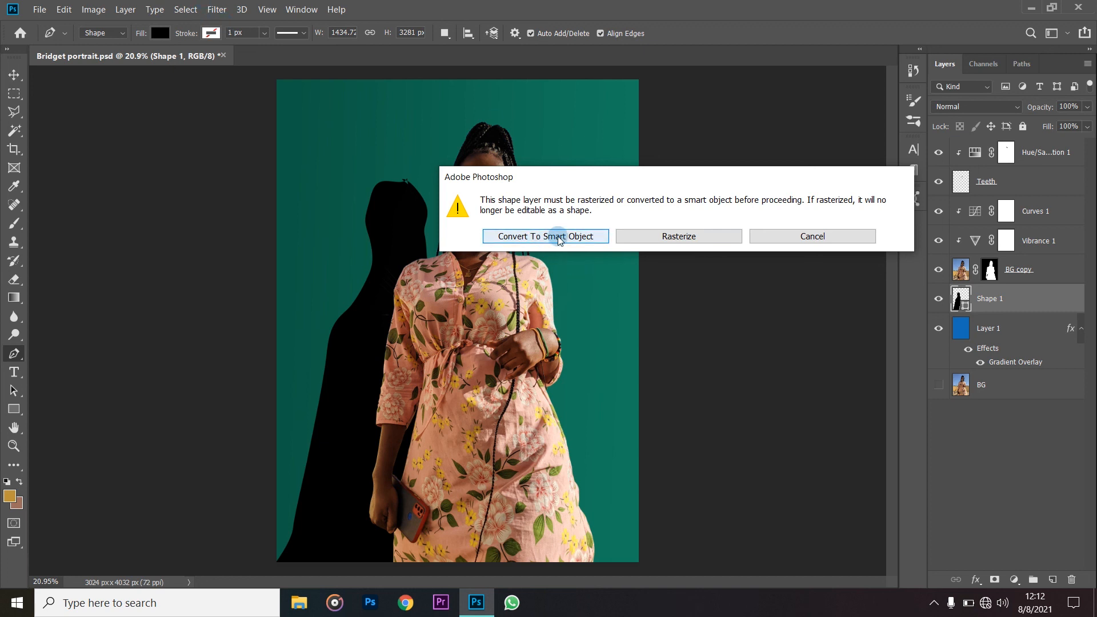
{"action": "left_click", "coordinate": [558, 238]}
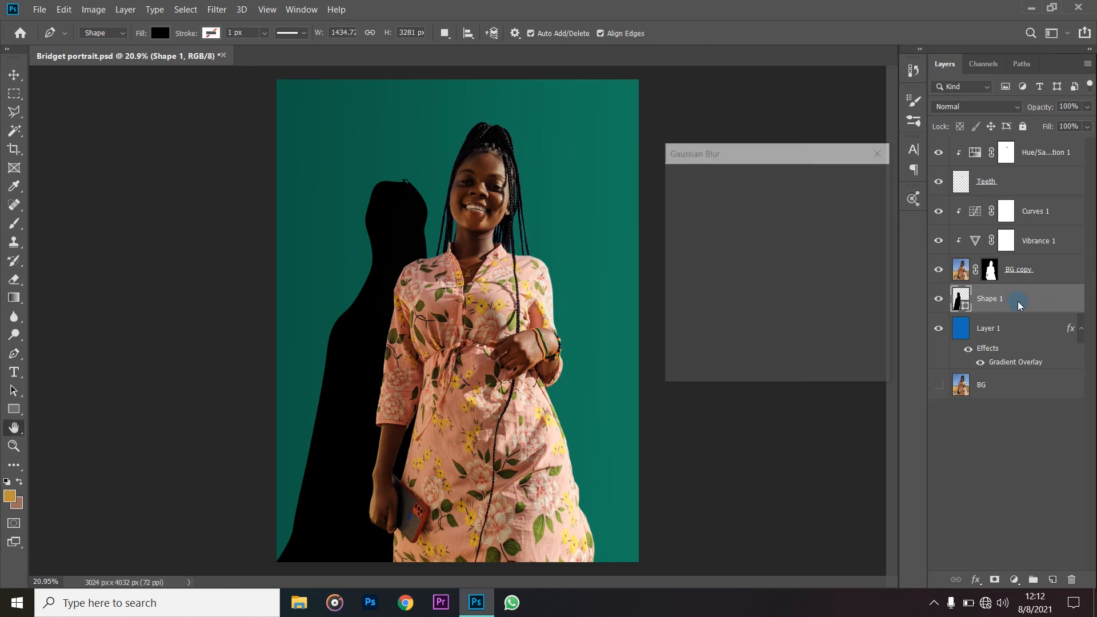
- Raise the Gaussian Blur radius above 200 pixels to soften the silhouette into a diffuse shadow, and apply the filter
{"action": "left_click_drag", "start_coordinate": [794, 161], "coordinate": [773, 148]}
{"action": "mouse_move", "coordinate": [770, 361]}
{"action": "left_mouse_down"}
{"action": "mouse_move", "coordinate": [732, 359]}
{"action": "mouse_move", "coordinate": [769, 361]}
{"action": "left_mouse_up"}
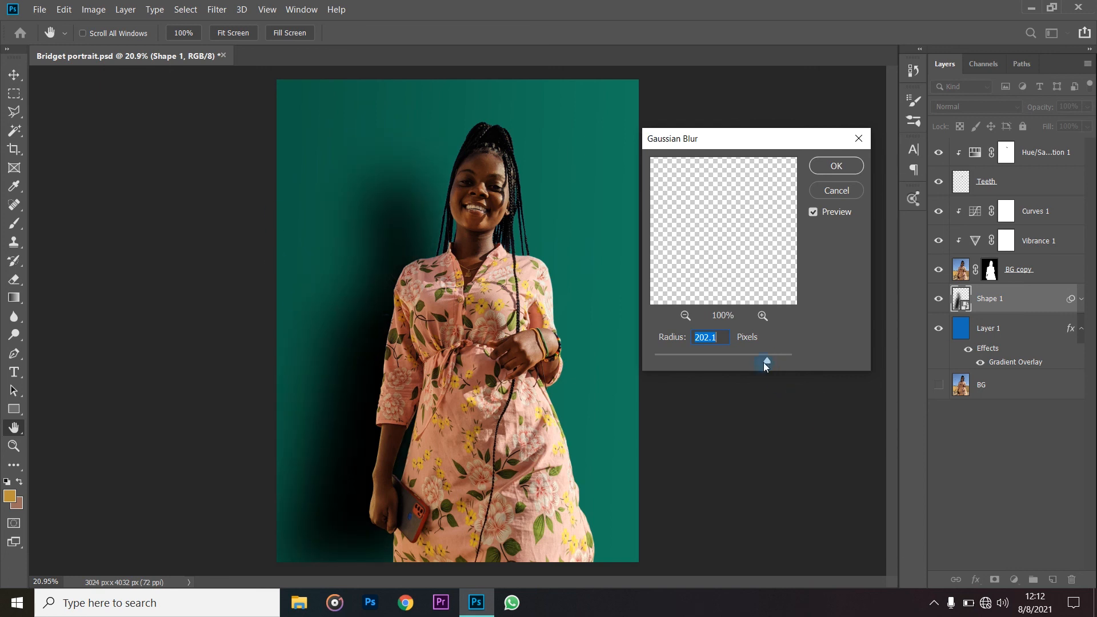
{"action": "left_click_drag", "start_coordinate": [768, 359], "coordinate": [769, 359]}
{"action": "left_click_drag", "start_coordinate": [769, 360], "coordinate": [770, 360]}
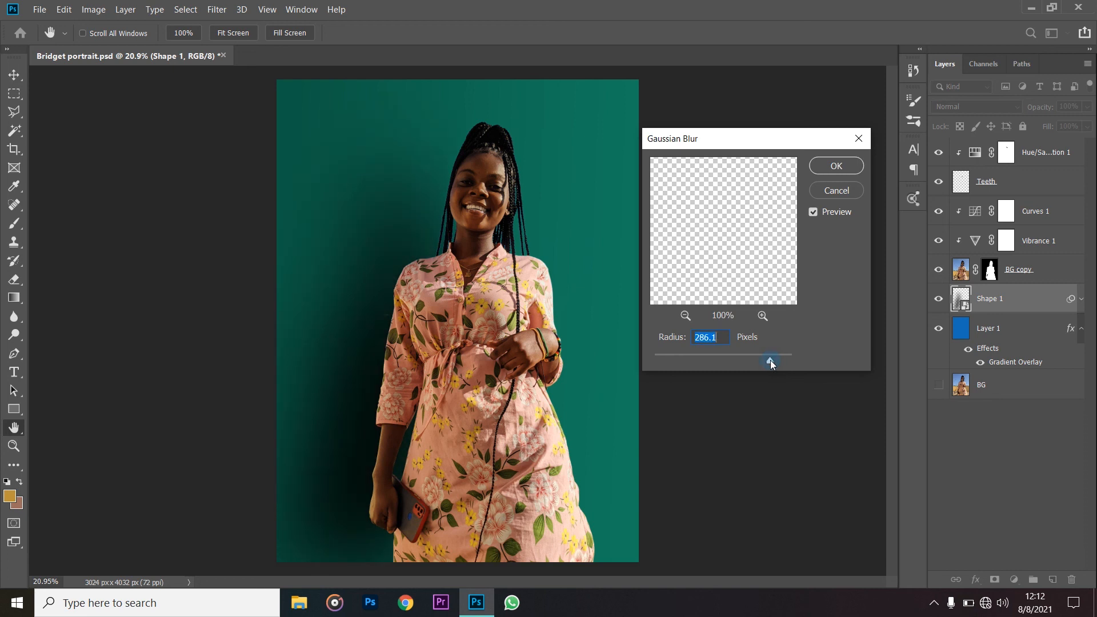
{"action": "left_click", "coordinate": [772, 359]}
{"action": "left_click_drag", "start_coordinate": [773, 359], "coordinate": [770, 358]}
{"action": "left_click", "coordinate": [842, 177]}
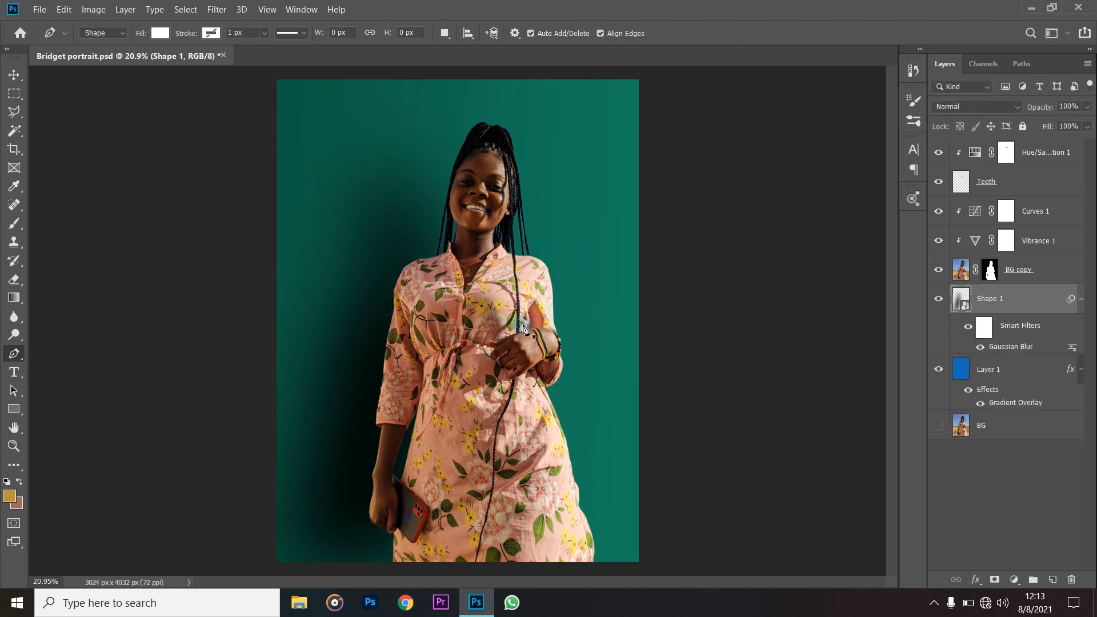
- Open the Shape 1 smart object's contents, scale the silhouette to about 122% width and 108% height toward its lower left, and save it
{"action": "scroll", "coordinate": [594, 340], "scroll_direction": "down", "scroll_amount": 3}
{"action": "scroll", "coordinate": [393, 439], "scroll_direction": "up", "scroll_amount": 1}
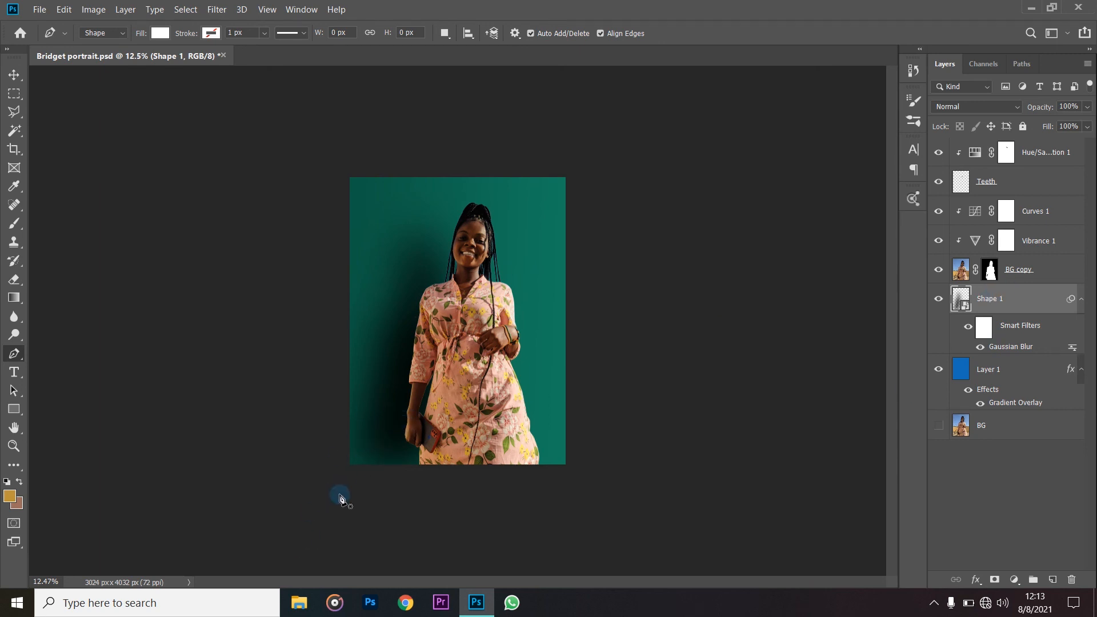
{"action": "double_click", "coordinate": [965, 309]}
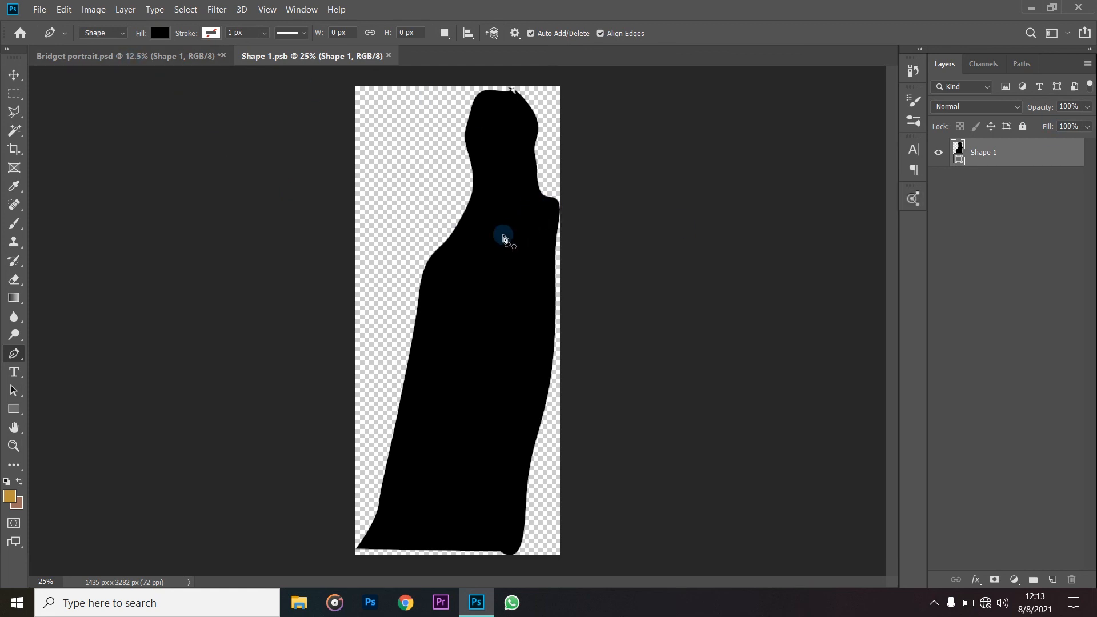
{"action": "key", "text": "ctrl+t"}
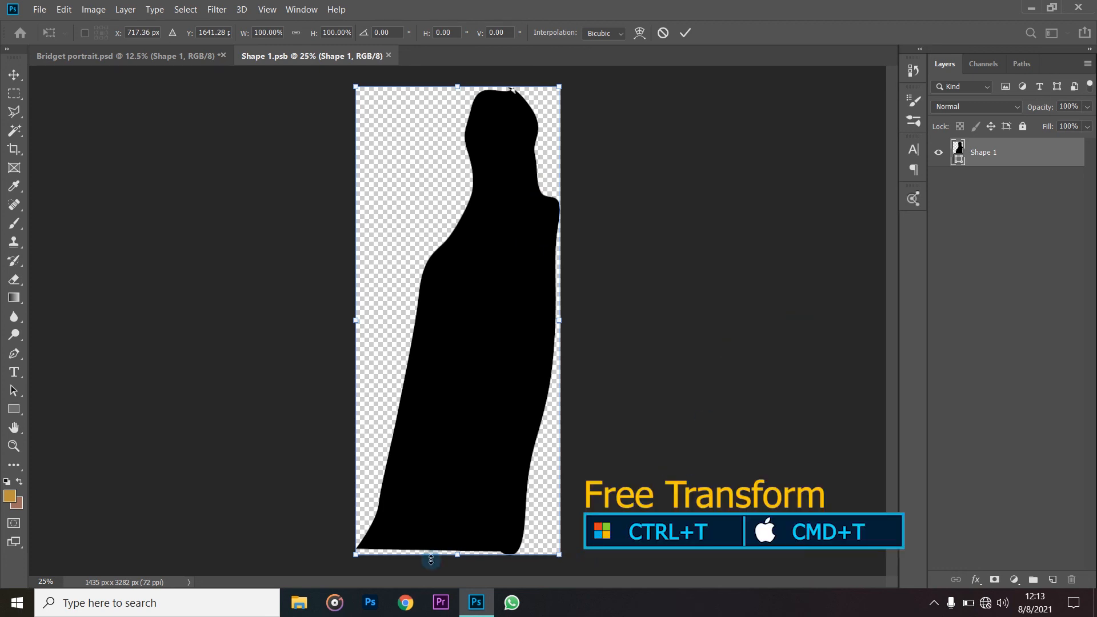
{"action": "left_click_drag", "start_coordinate": [354, 553], "coordinate": [309, 577]}
{"action": "key", "text": "p"}
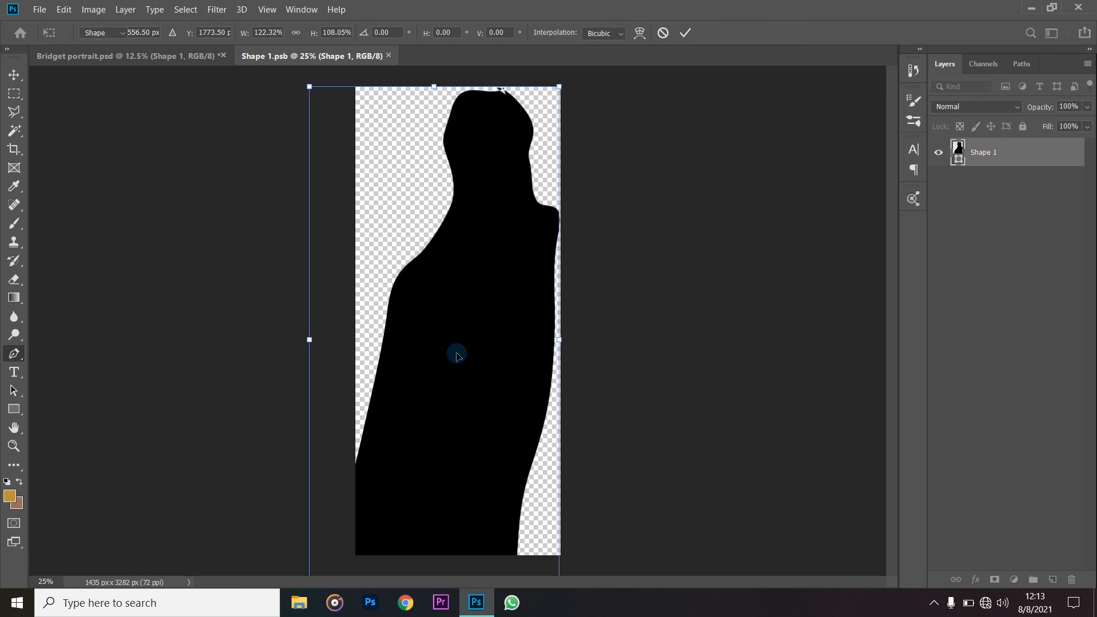
{"action": "key", "text": "Return"}
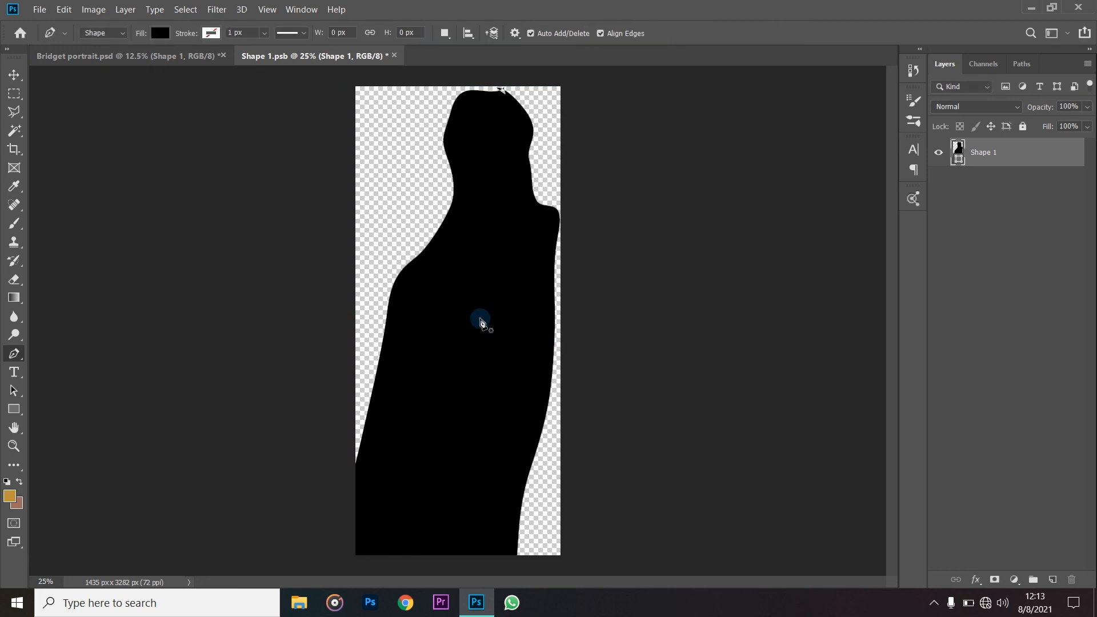
{"action": "key", "text": "ctrl+s"}
- Return to the Bridget portrait document and reduce the Shape 1 shadow's fill to 51%
{"action": "left_click", "coordinate": [173, 56]}
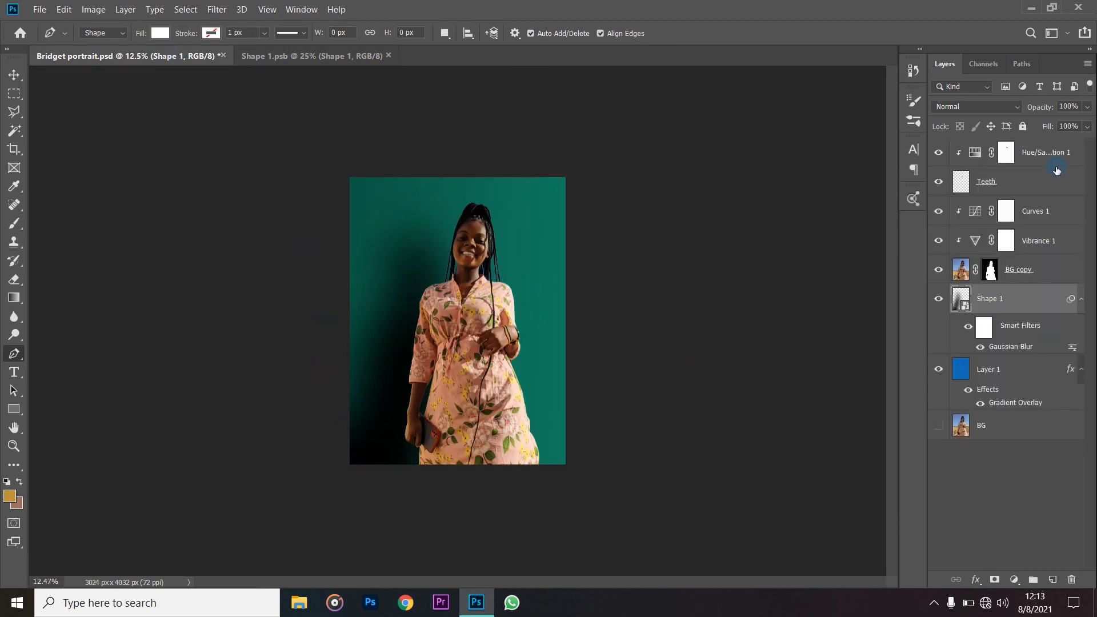
{"action": "left_click", "coordinate": [476, 323]}
{"action": "left_click", "coordinate": [1086, 128]}
{"action": "left_click_drag", "start_coordinate": [1085, 145], "coordinate": [1066, 144]}
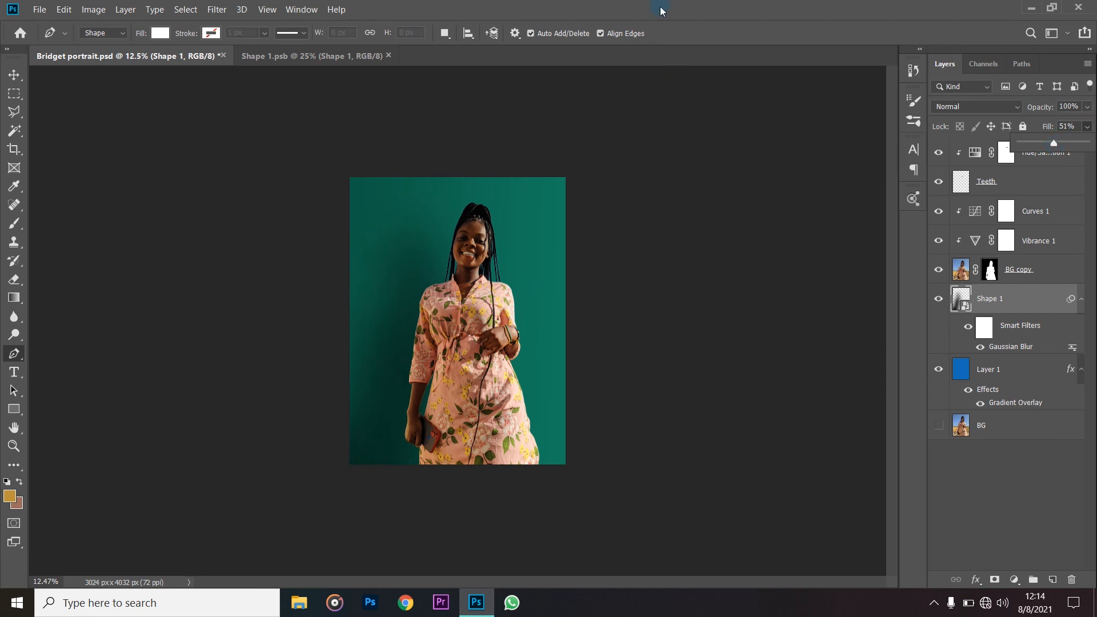
{"action": "left_click", "coordinate": [702, 286]}
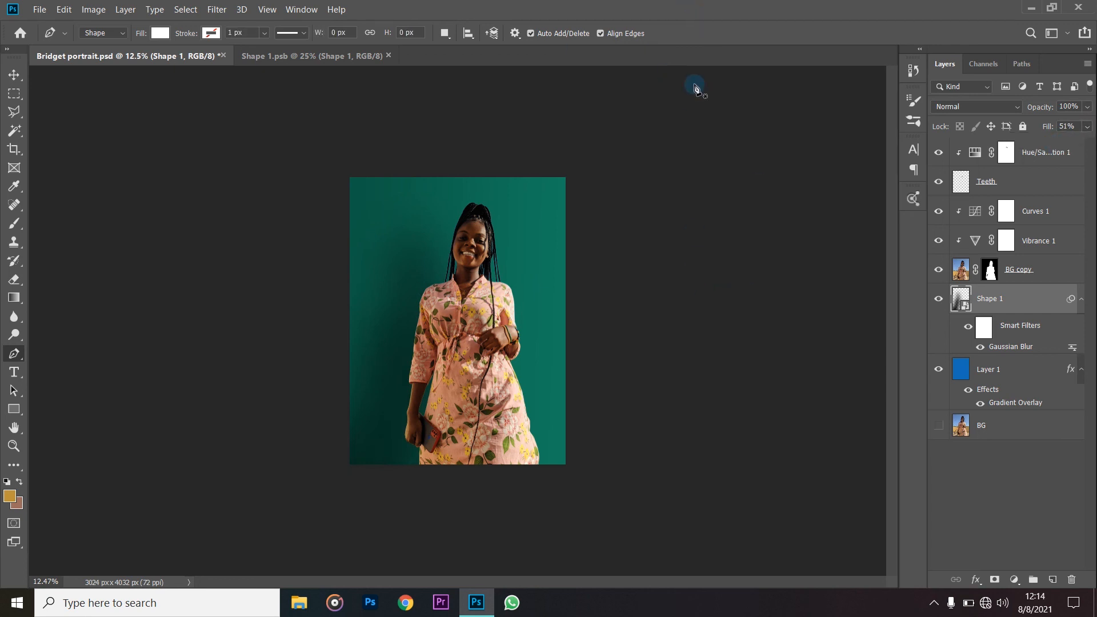
- Deselect the shadow layer, fit the whole portrait in view, and select the BG copy layer's mask with the Move tool active
{"action": "left_click", "coordinate": [1050, 491]}
{"action": "key", "text": "ctrl+minus"}
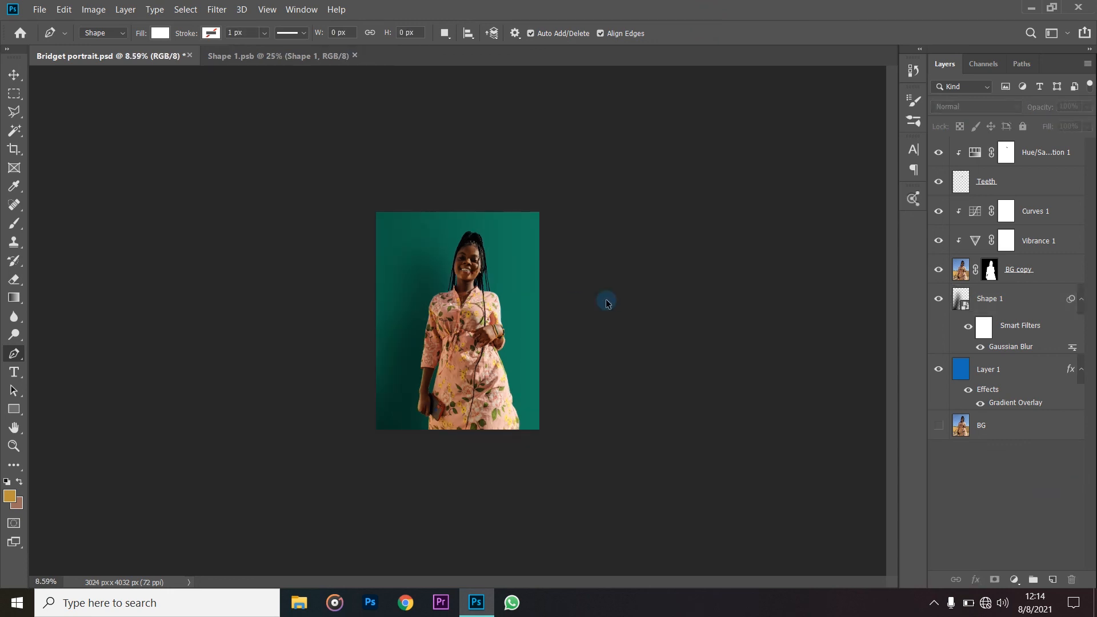
{"action": "key", "text": "ctrl+0"}
{"action": "key", "text": "v"}
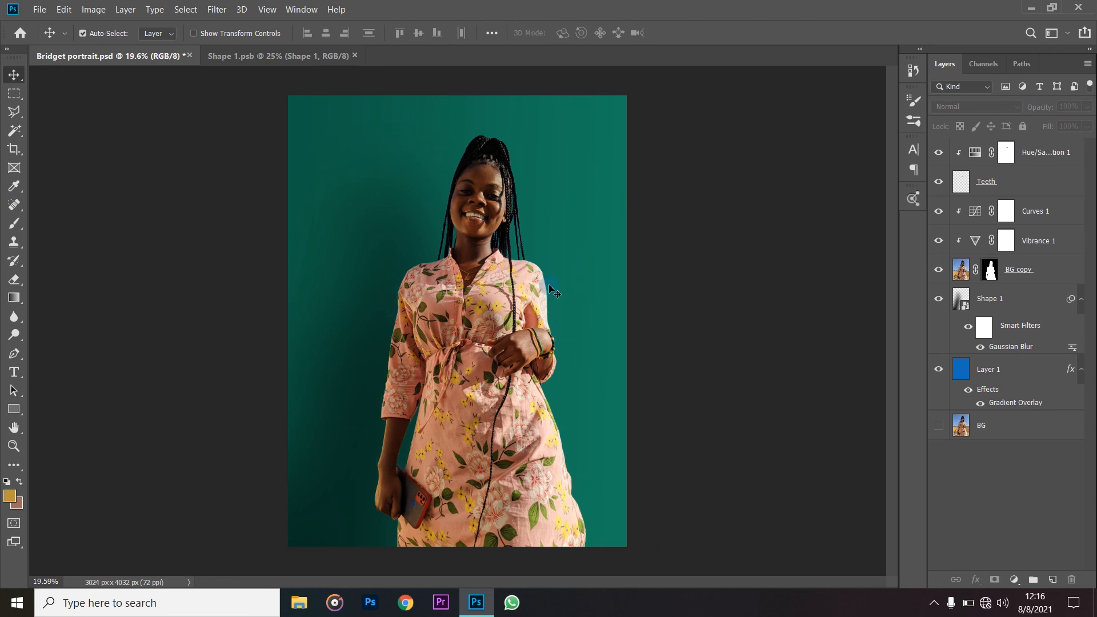
{"action": "left_click", "coordinate": [990, 269]}
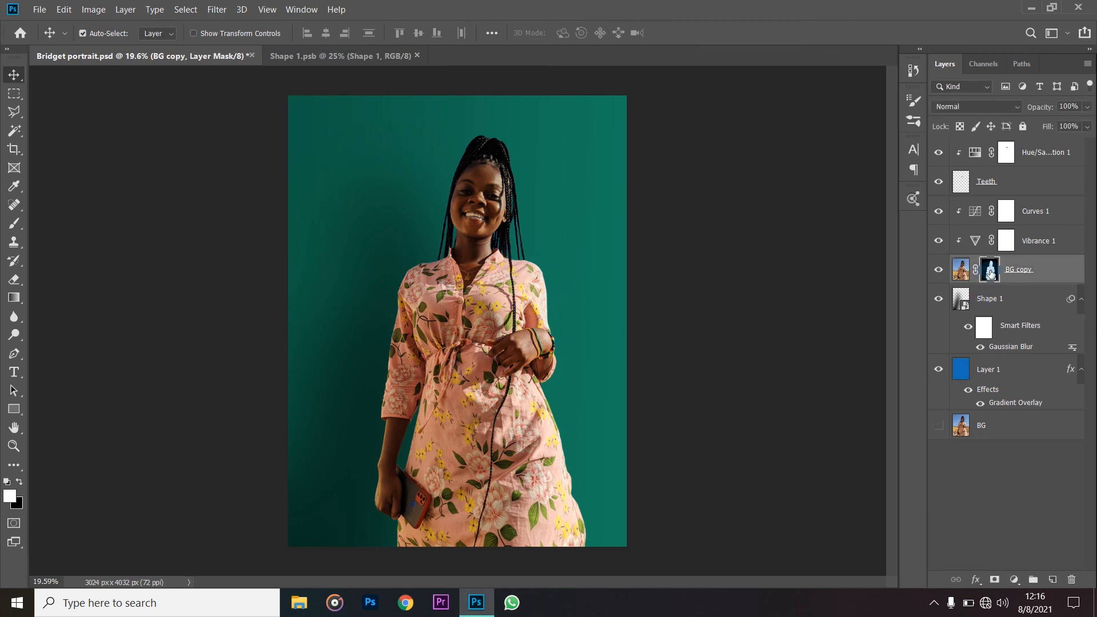